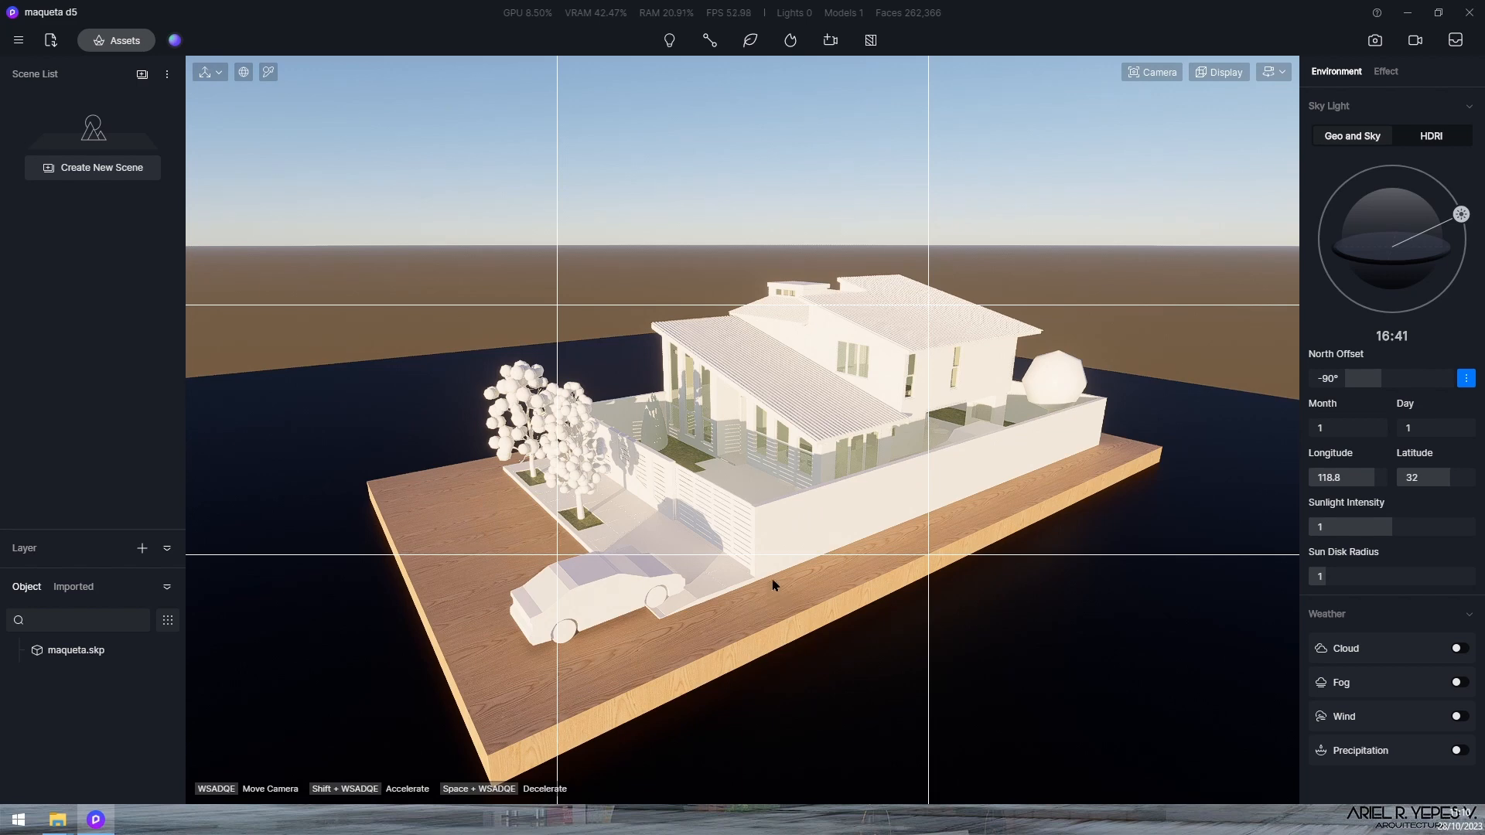
Examine the house model from several sides, including the terrace, garden, parked car and wooden base
key("a")
right_click_drag(740, 530, 871, 529)
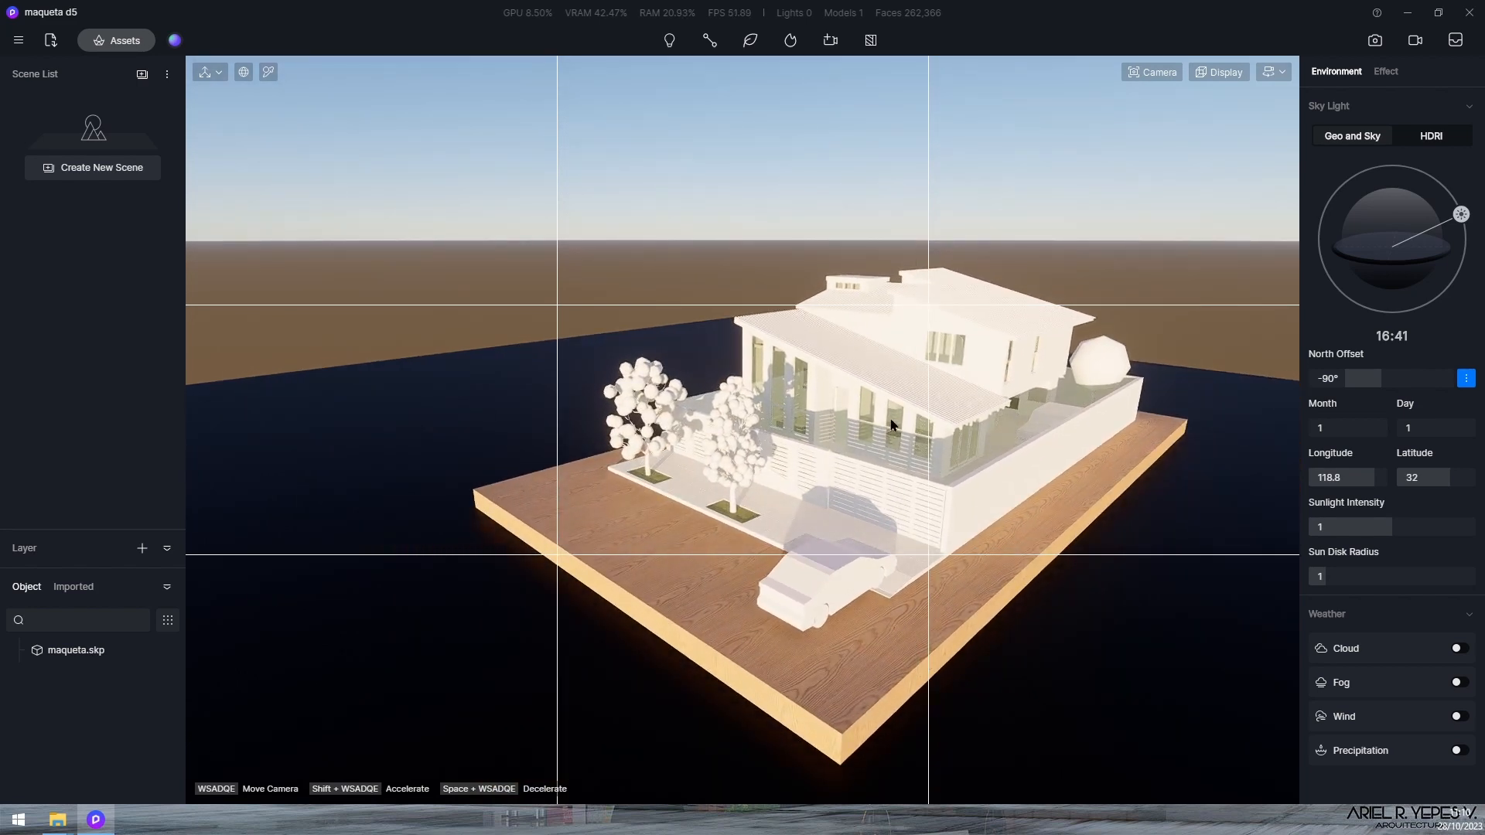
key("w")
key("d")
right_click_drag(895, 420, 624, 343)
key("w")
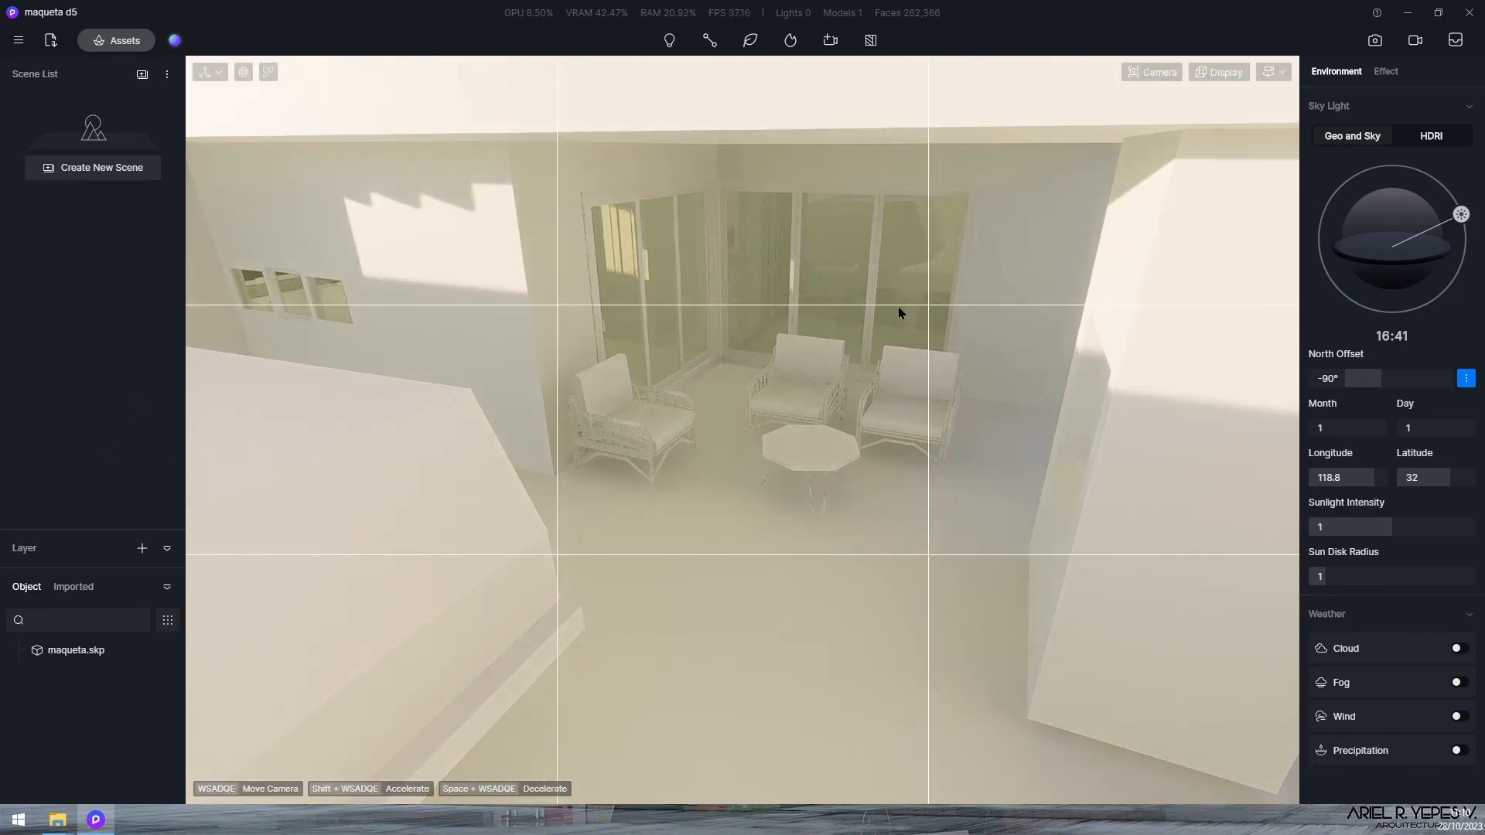
key("s")
right_click_drag(589, 396, 824, 340)
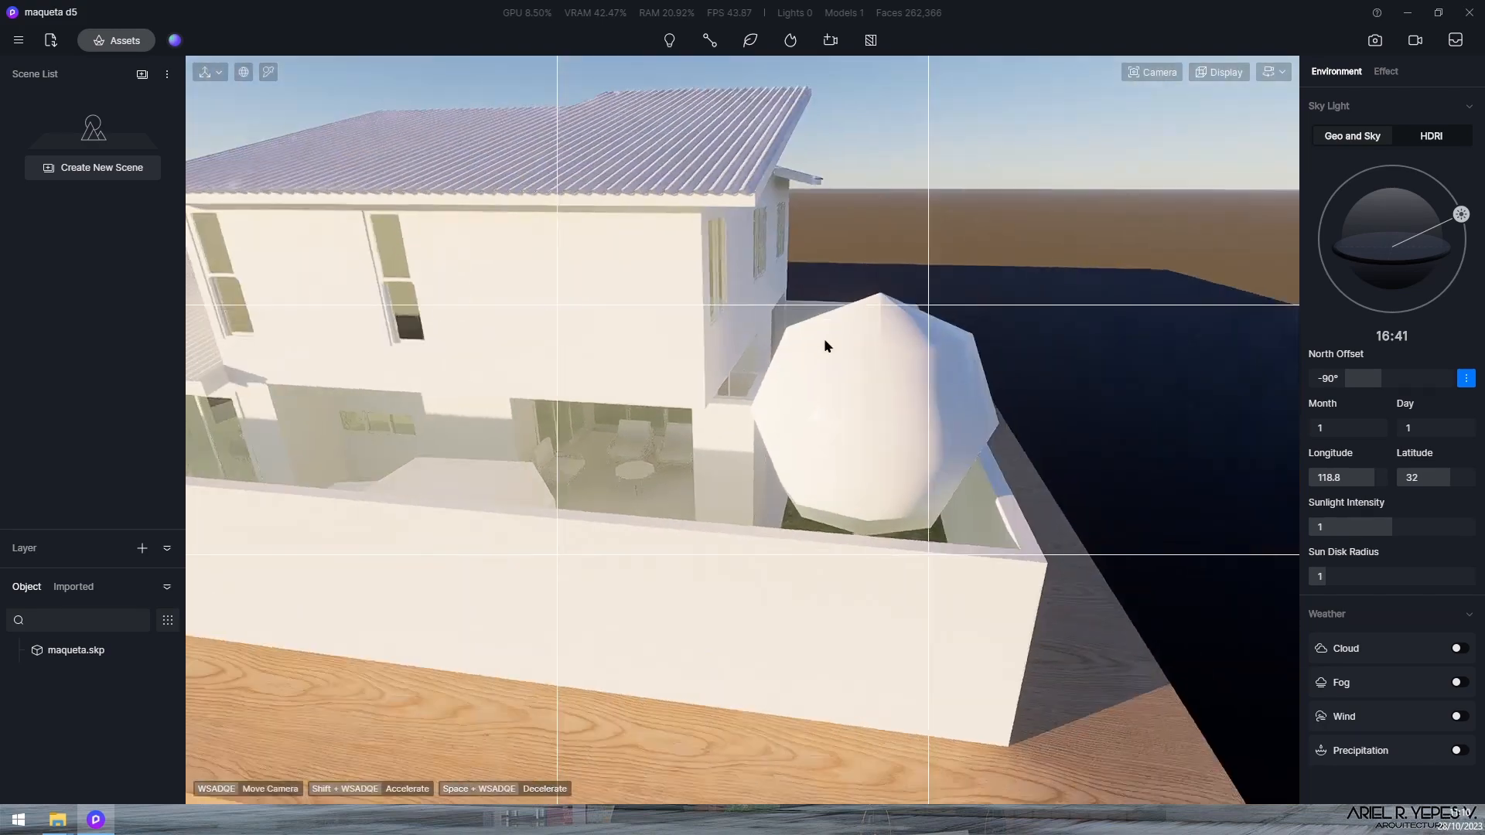
key("a")
right_click_drag(560, 343, 998, 363)
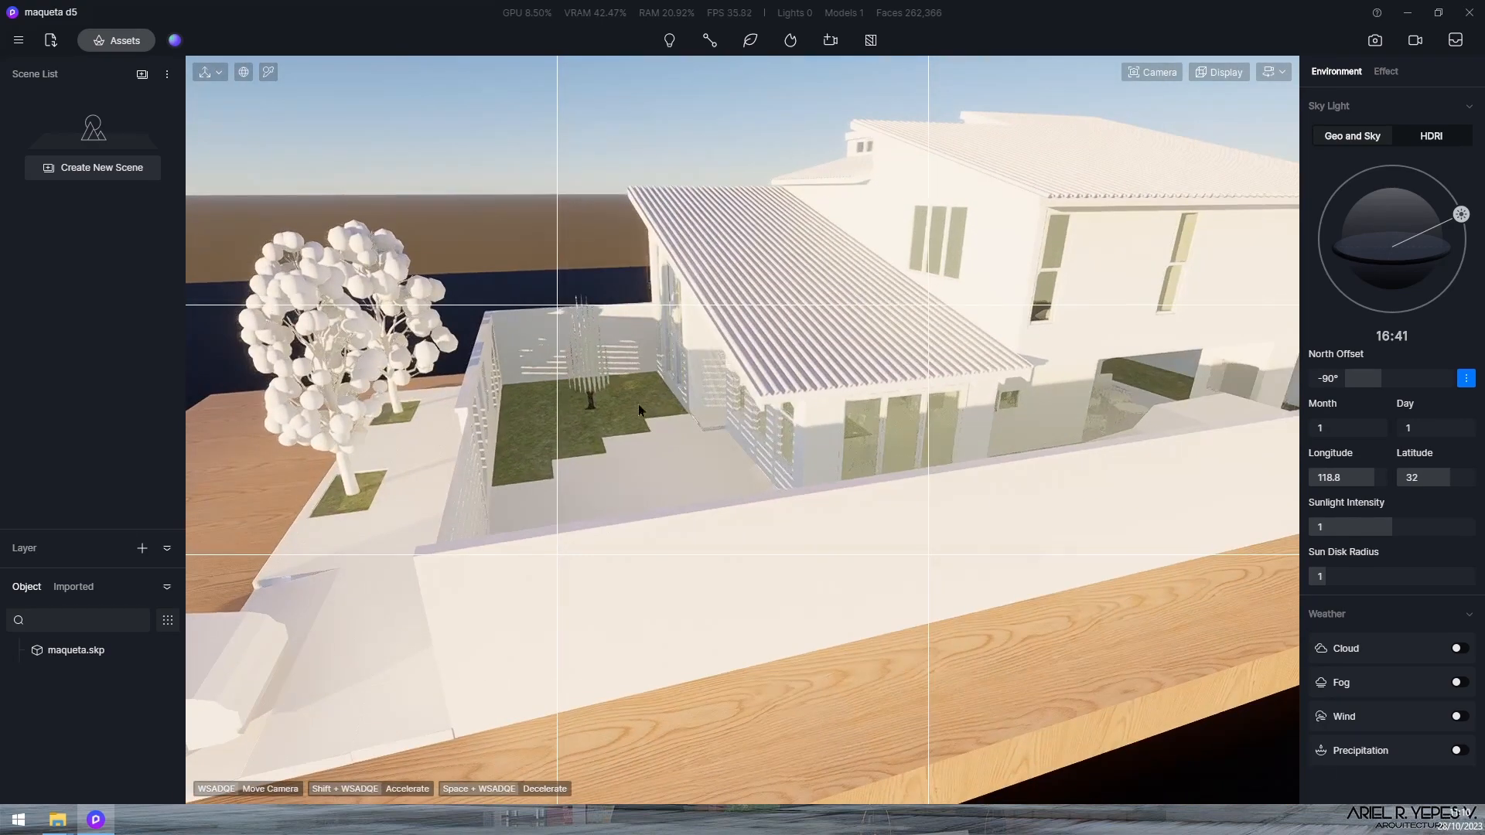
right_click_drag(638, 403, 932, 386)
key("s")
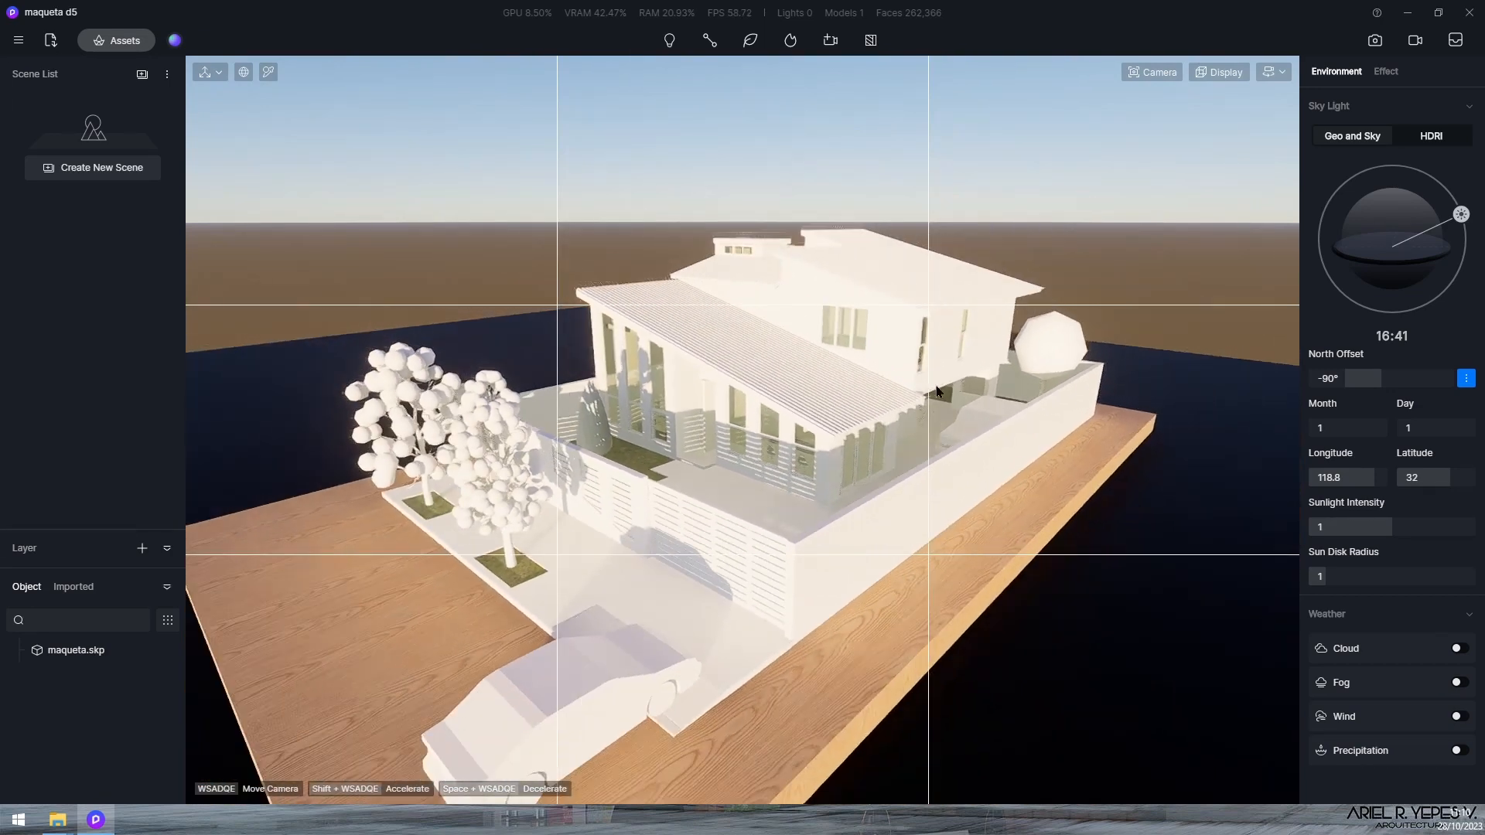
right_click_drag(871, 515, 779, 466)
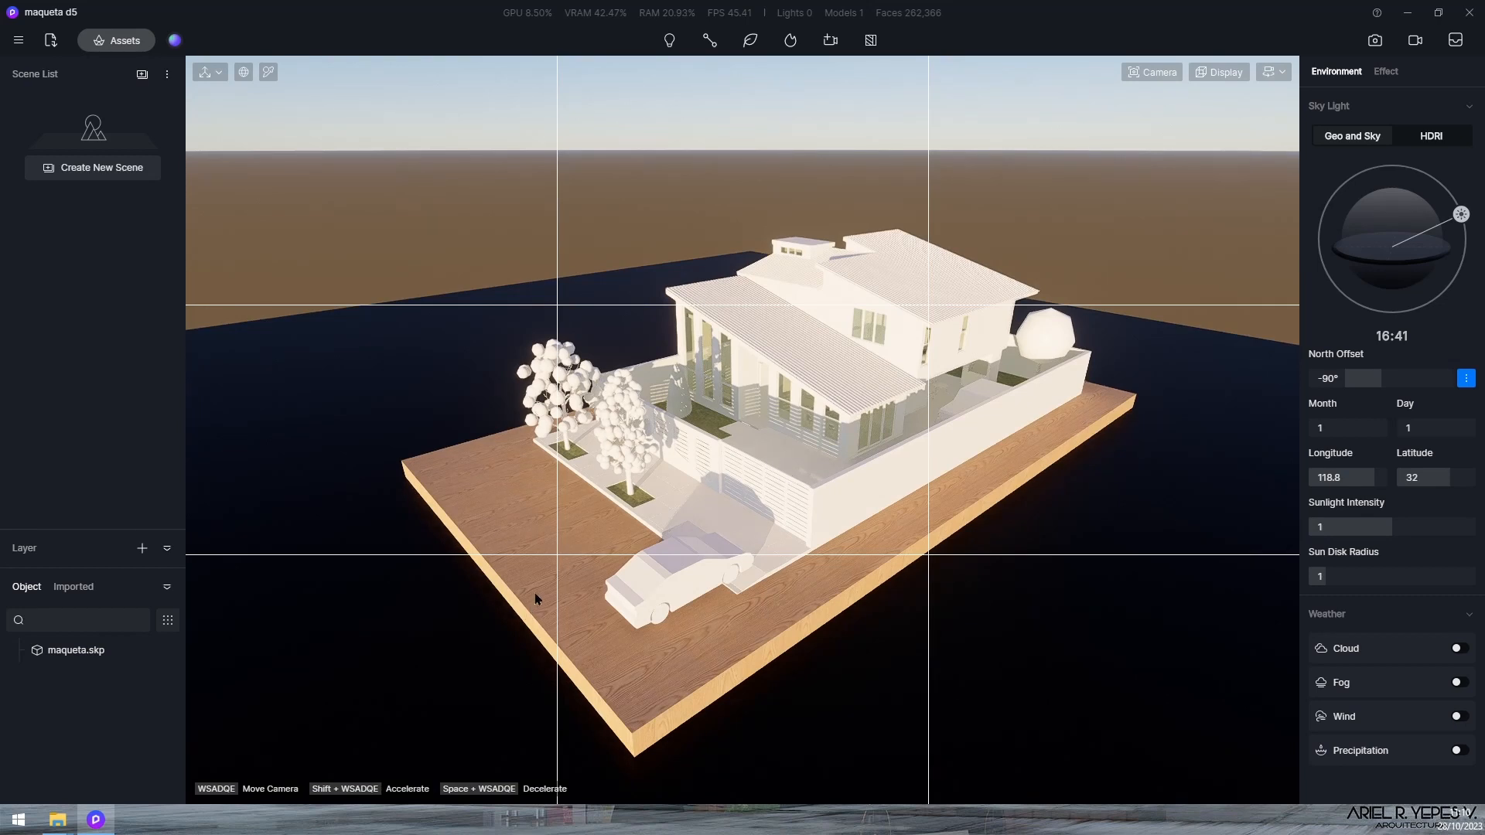
right_click_drag(535, 599, 676, 478)
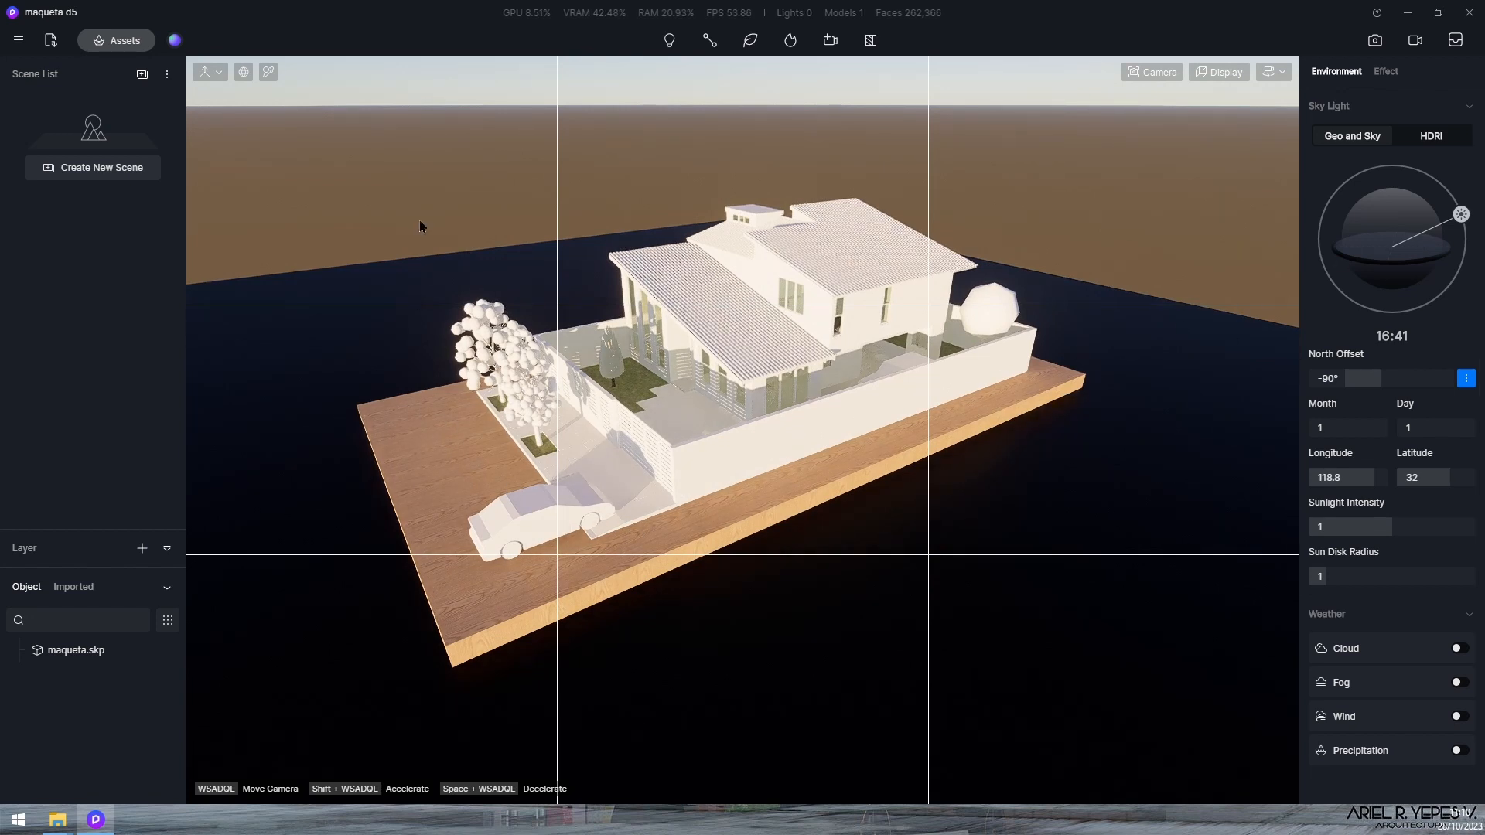
key("a")
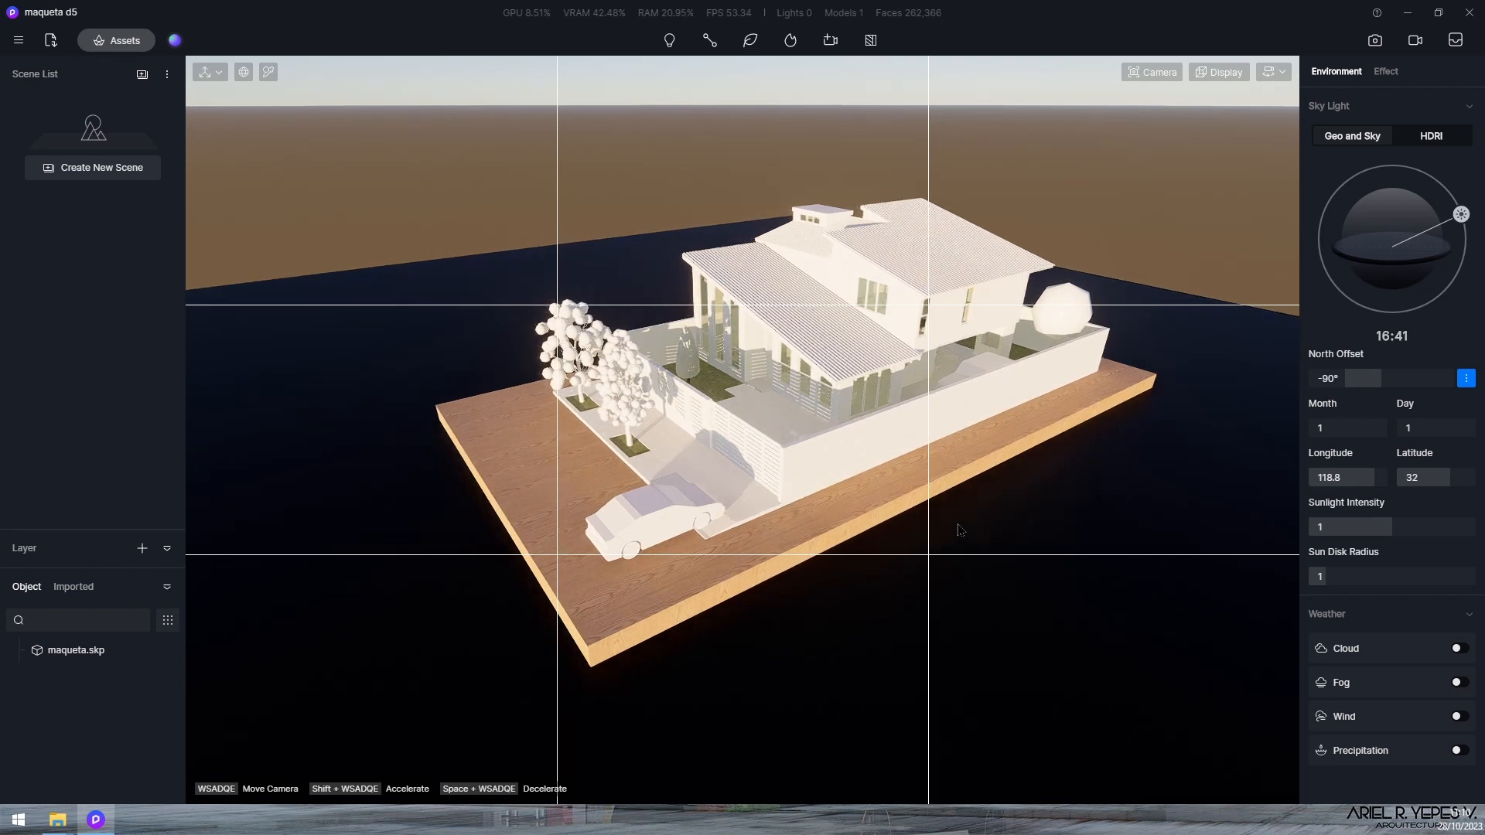
Frame the house's long side wall frontally from above and create a new scene from this view
right_click_drag(958, 531, 531, 491)
key("d")
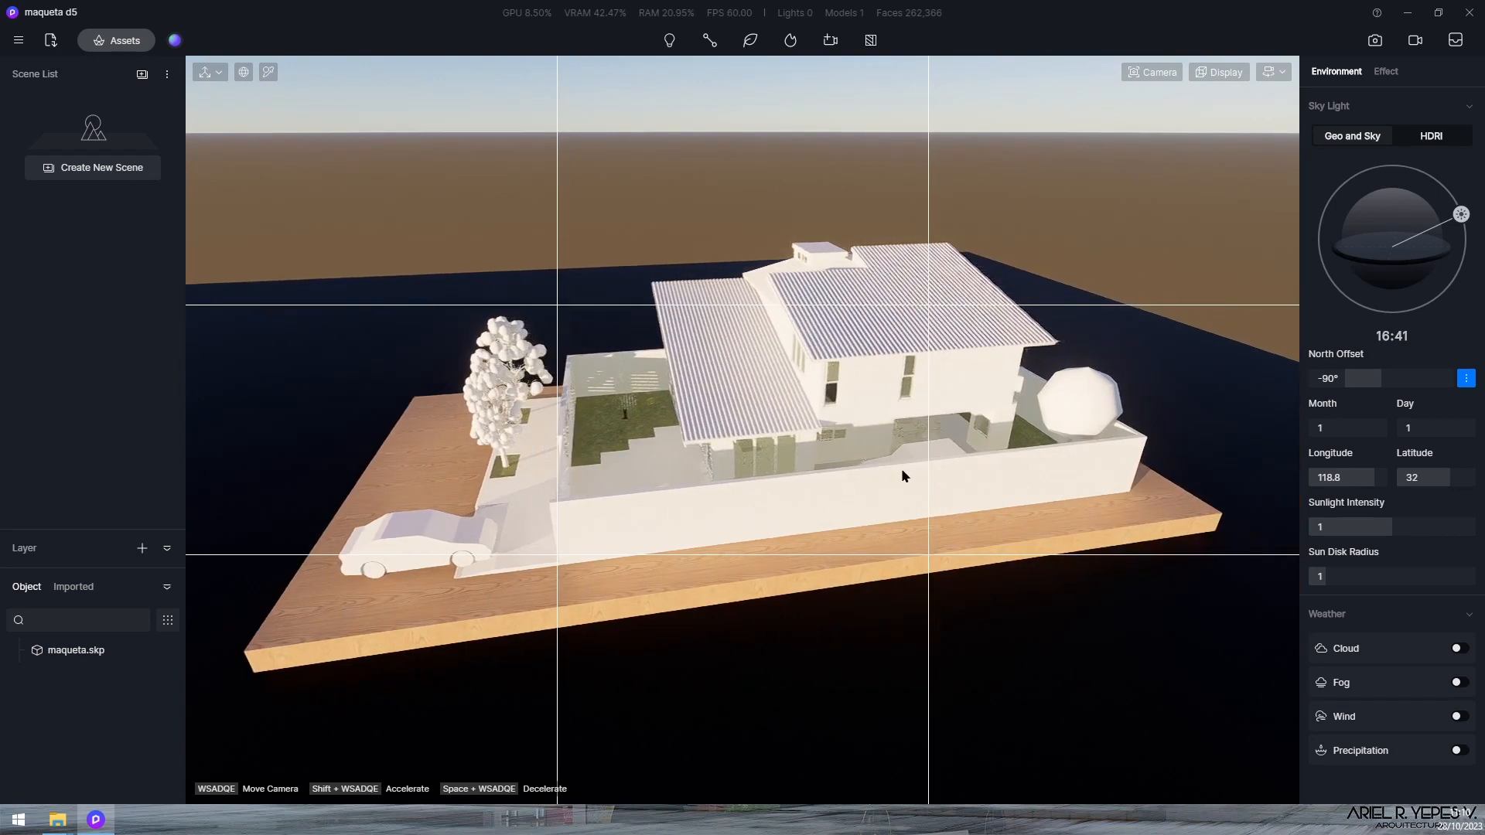
right_click_drag(902, 470, 569, 527)
key("d")
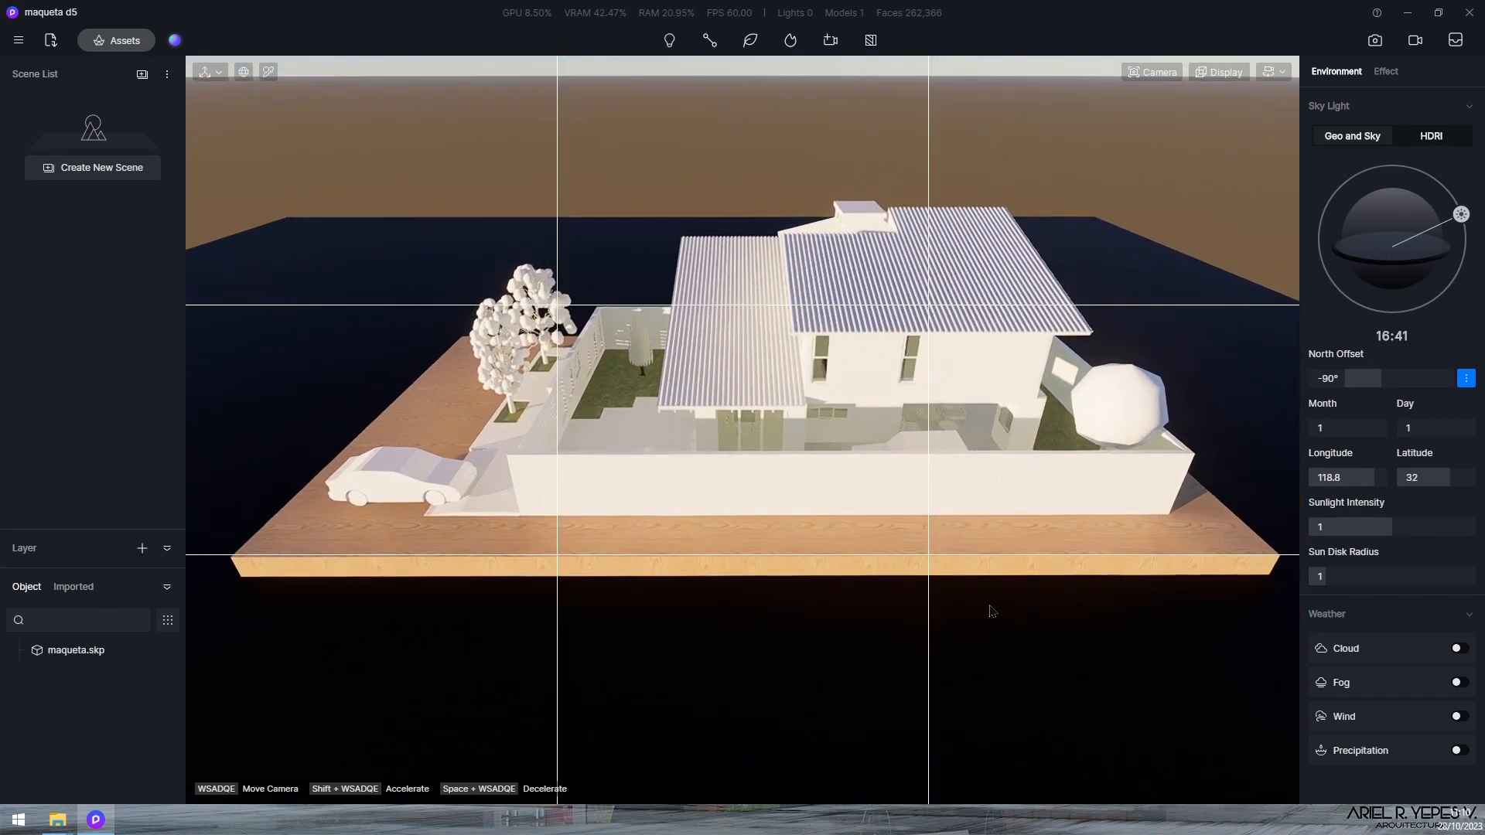
key("a")
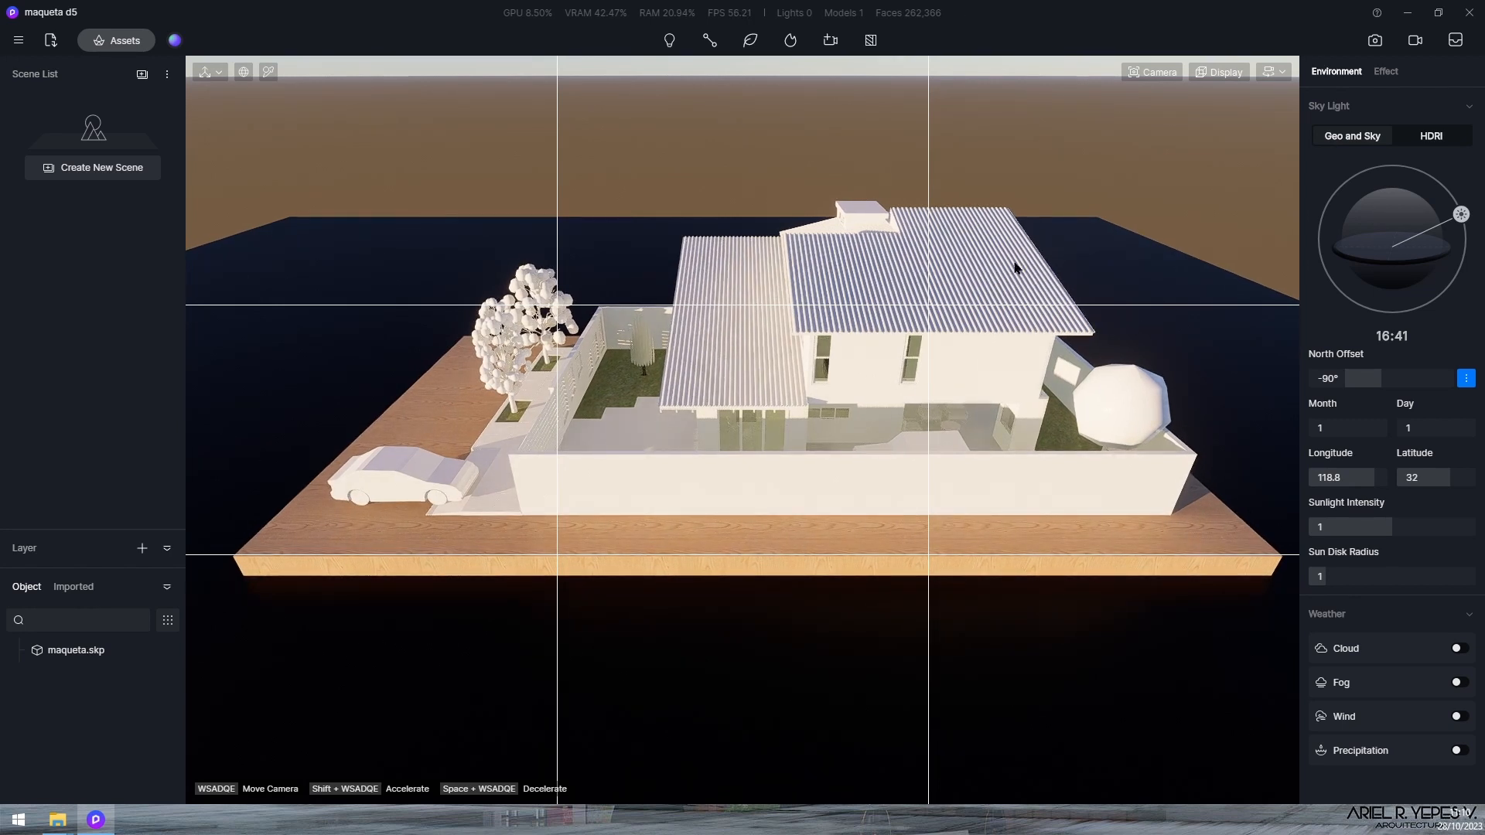
left_click(100, 171)
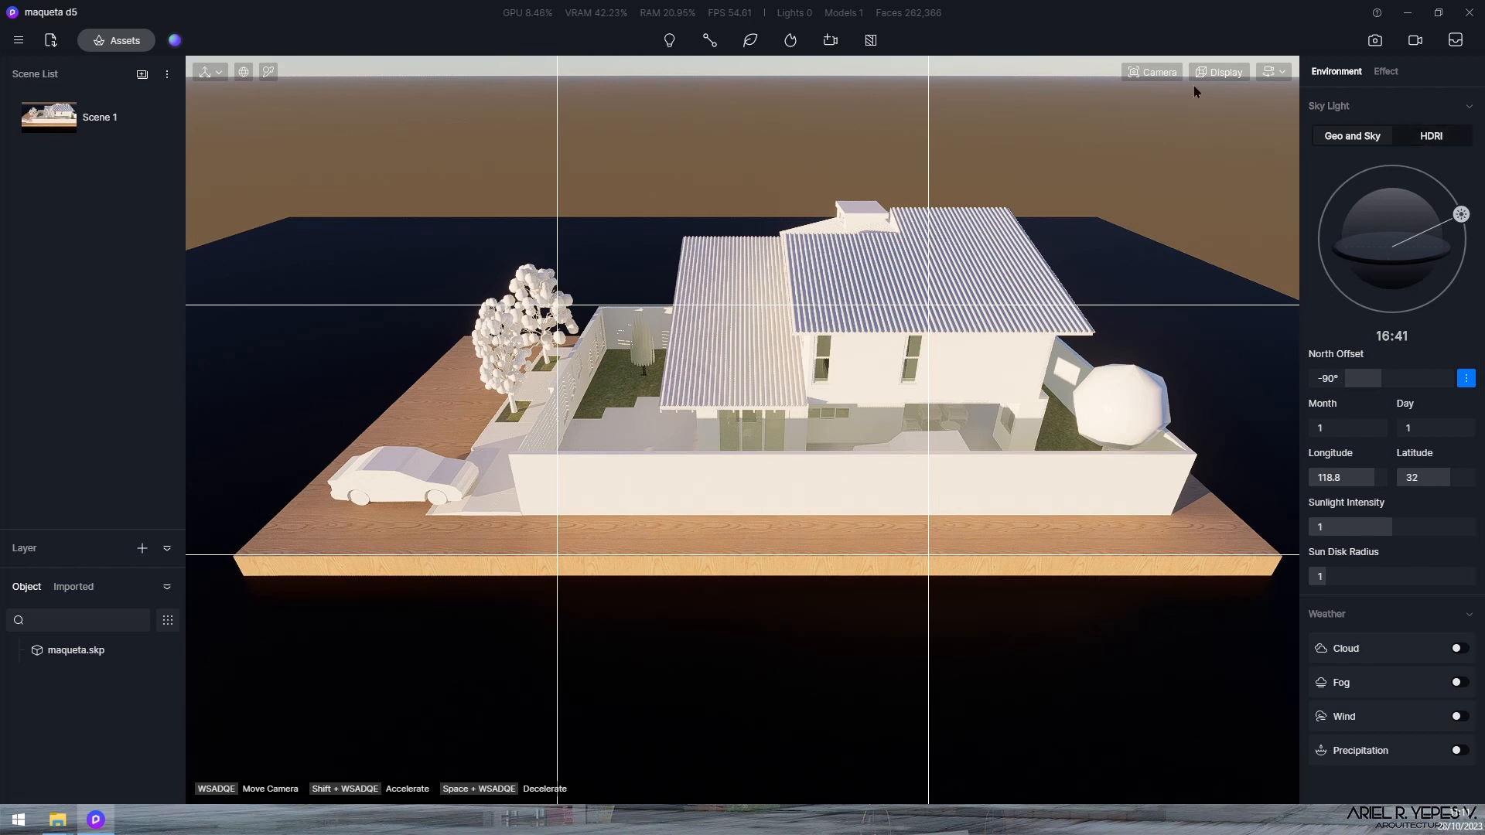
Set the camera's focal length to 35 mm and back the camera away until the whole model fits the frame
left_click(1153, 72)
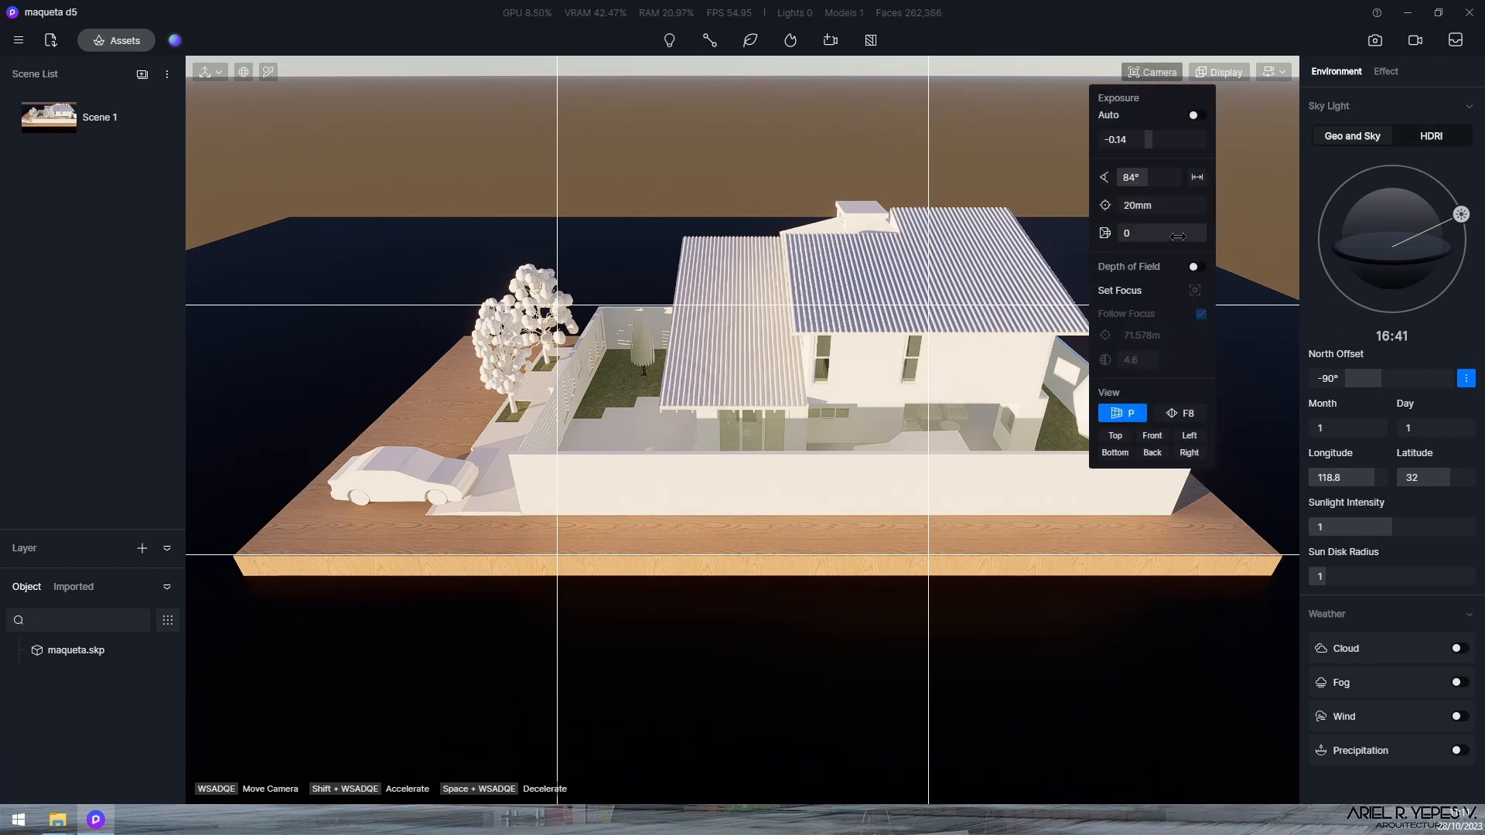
left_click(1145, 207)
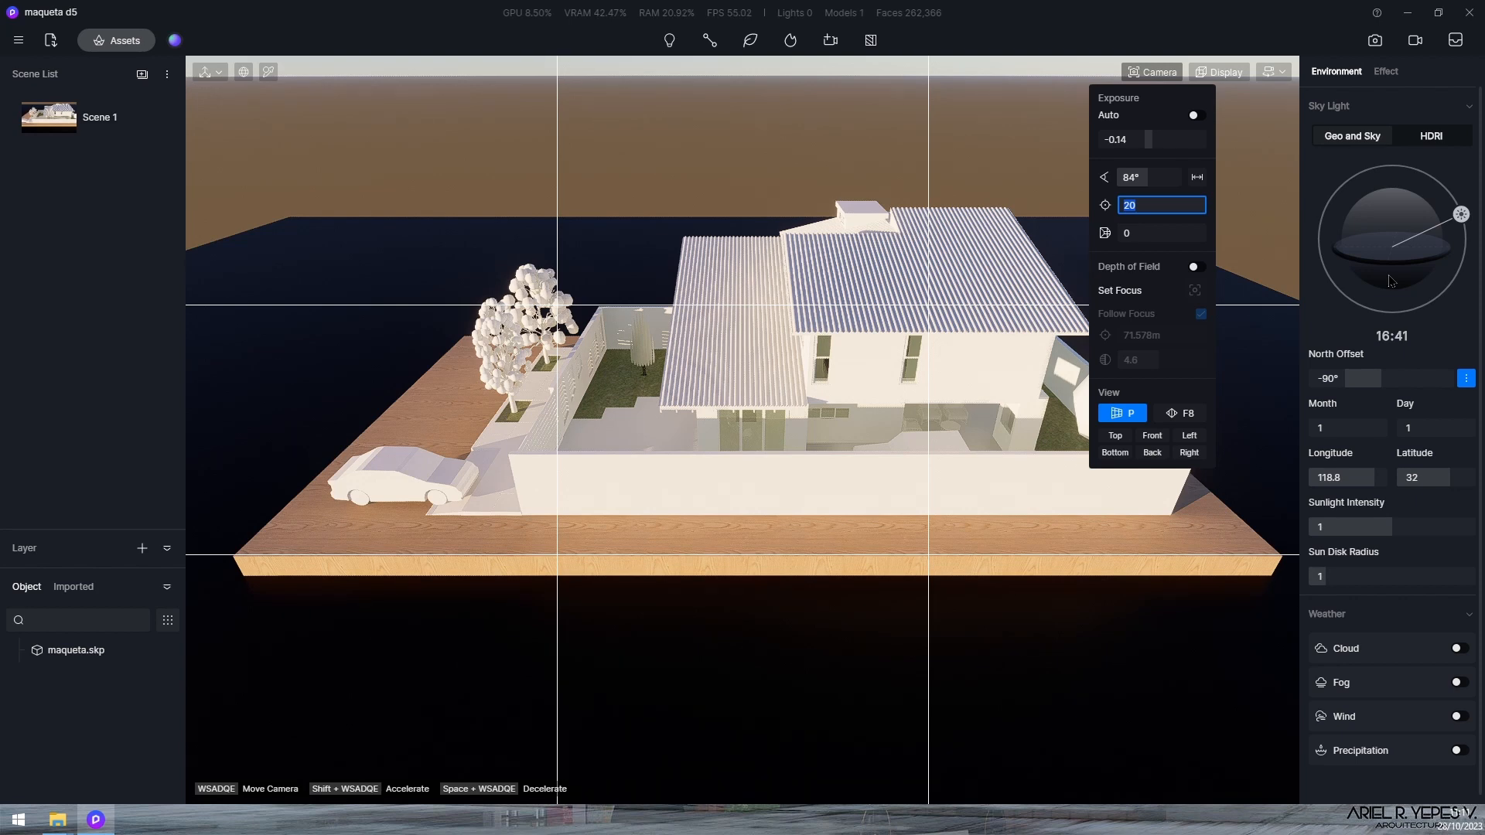
type("35")
key("Return")
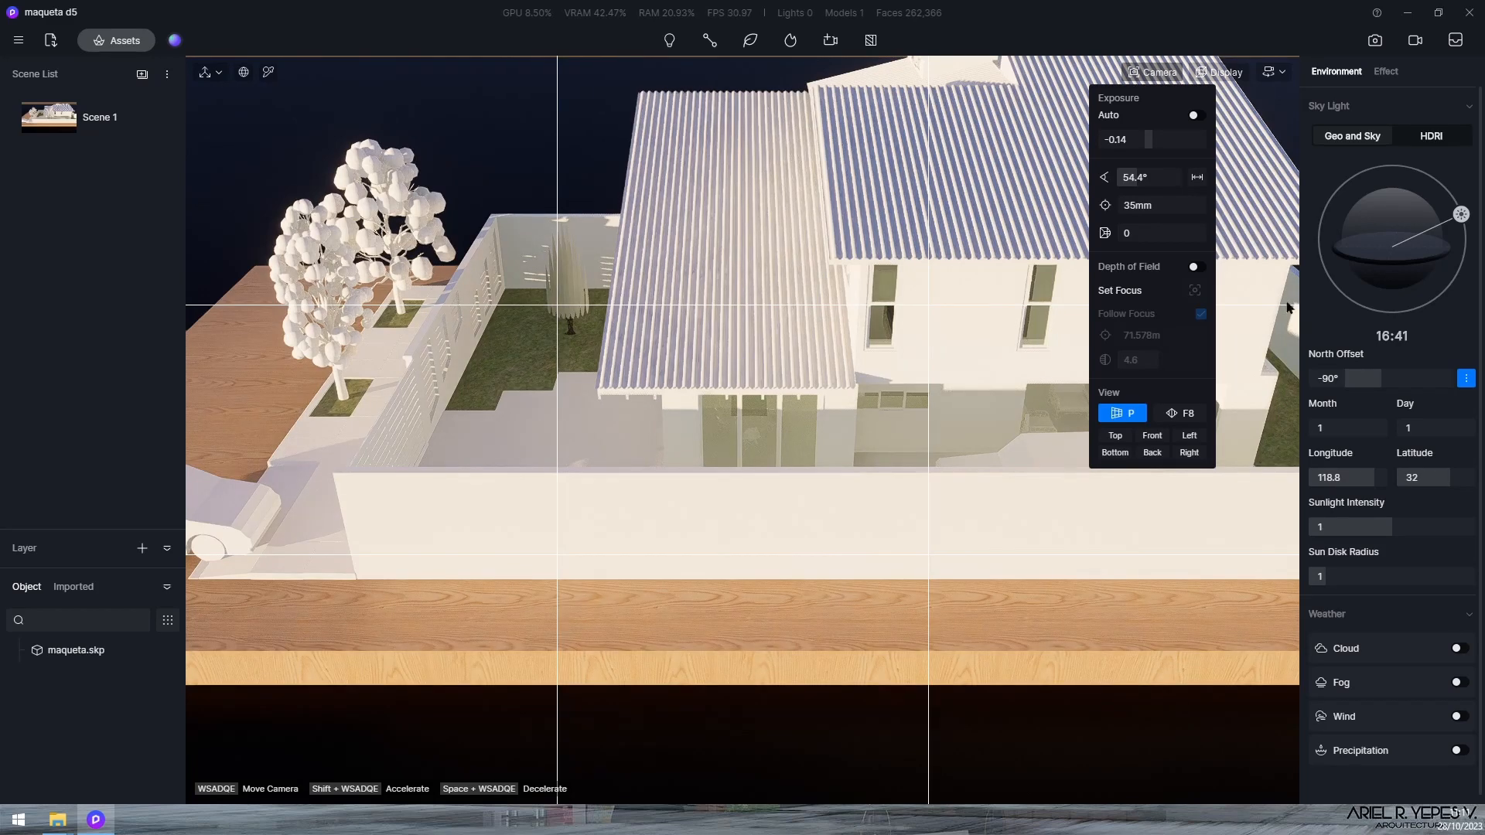
scroll(741, 531, "down", 3)
scroll(759, 514, "down", 5)
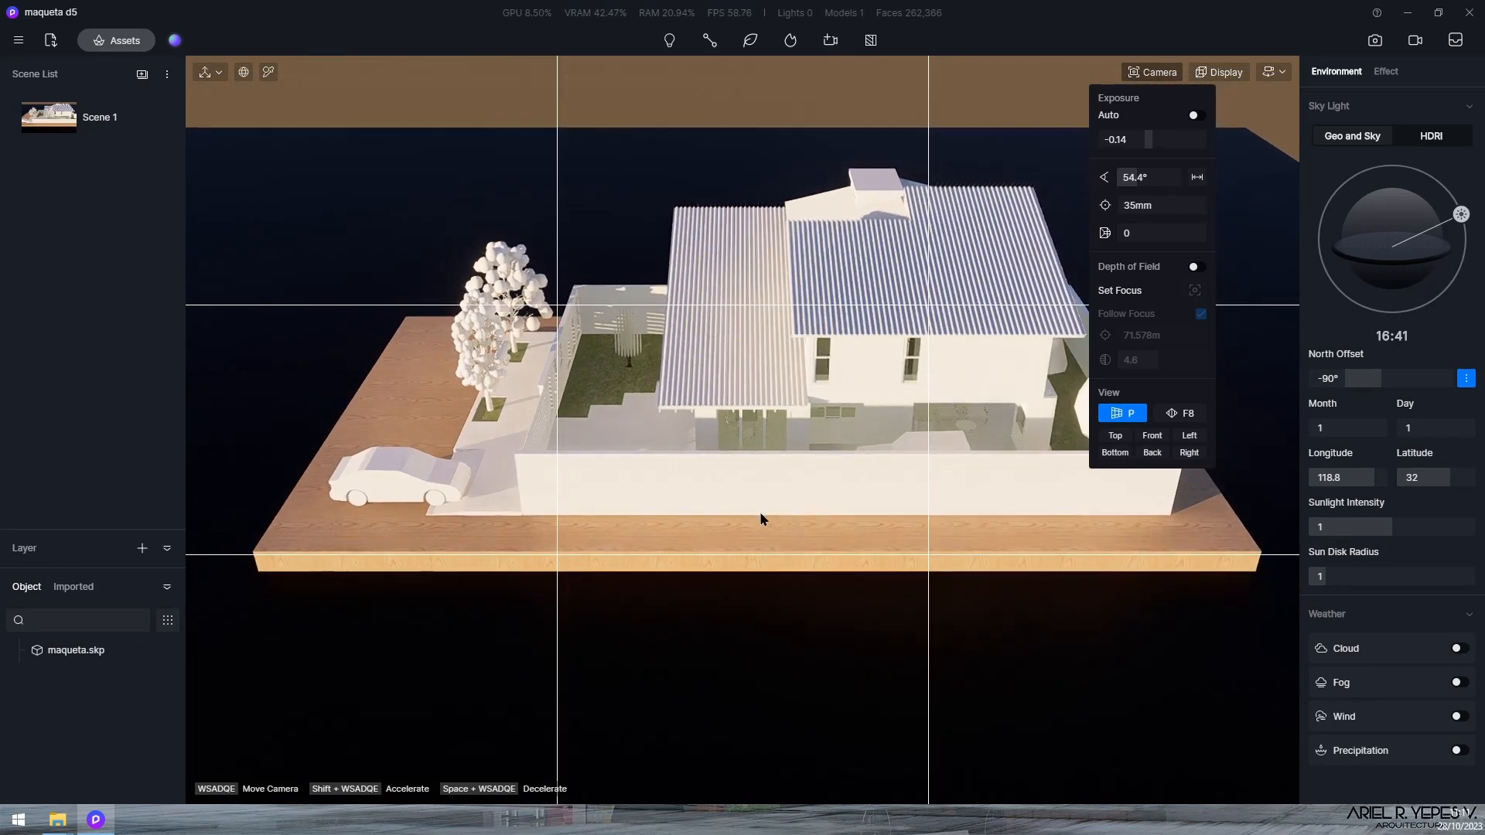
scroll(762, 515, "up", 1)
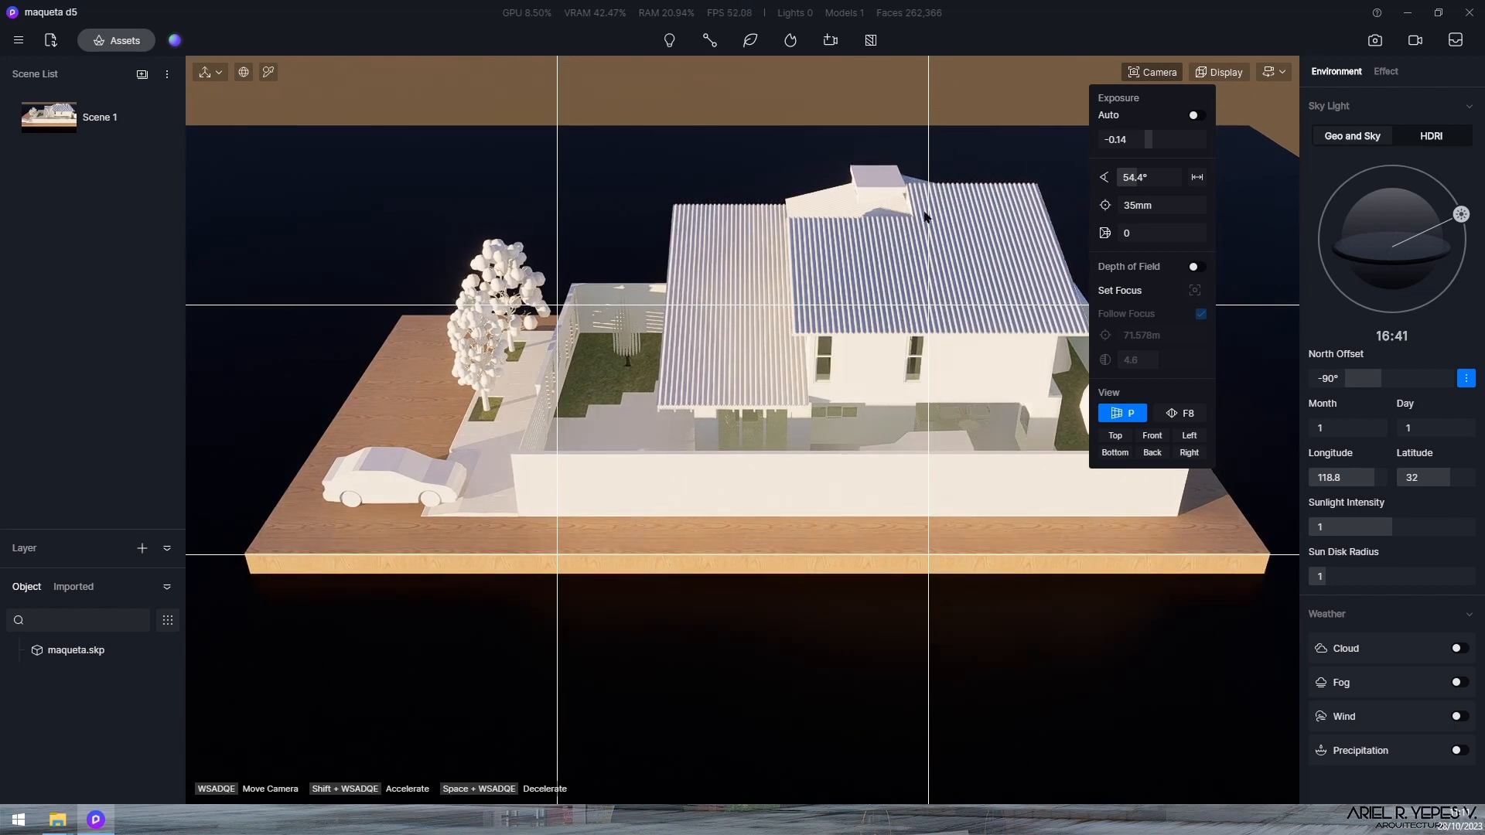
Try a camera focal length of 50 mm
left_click(1160, 206)
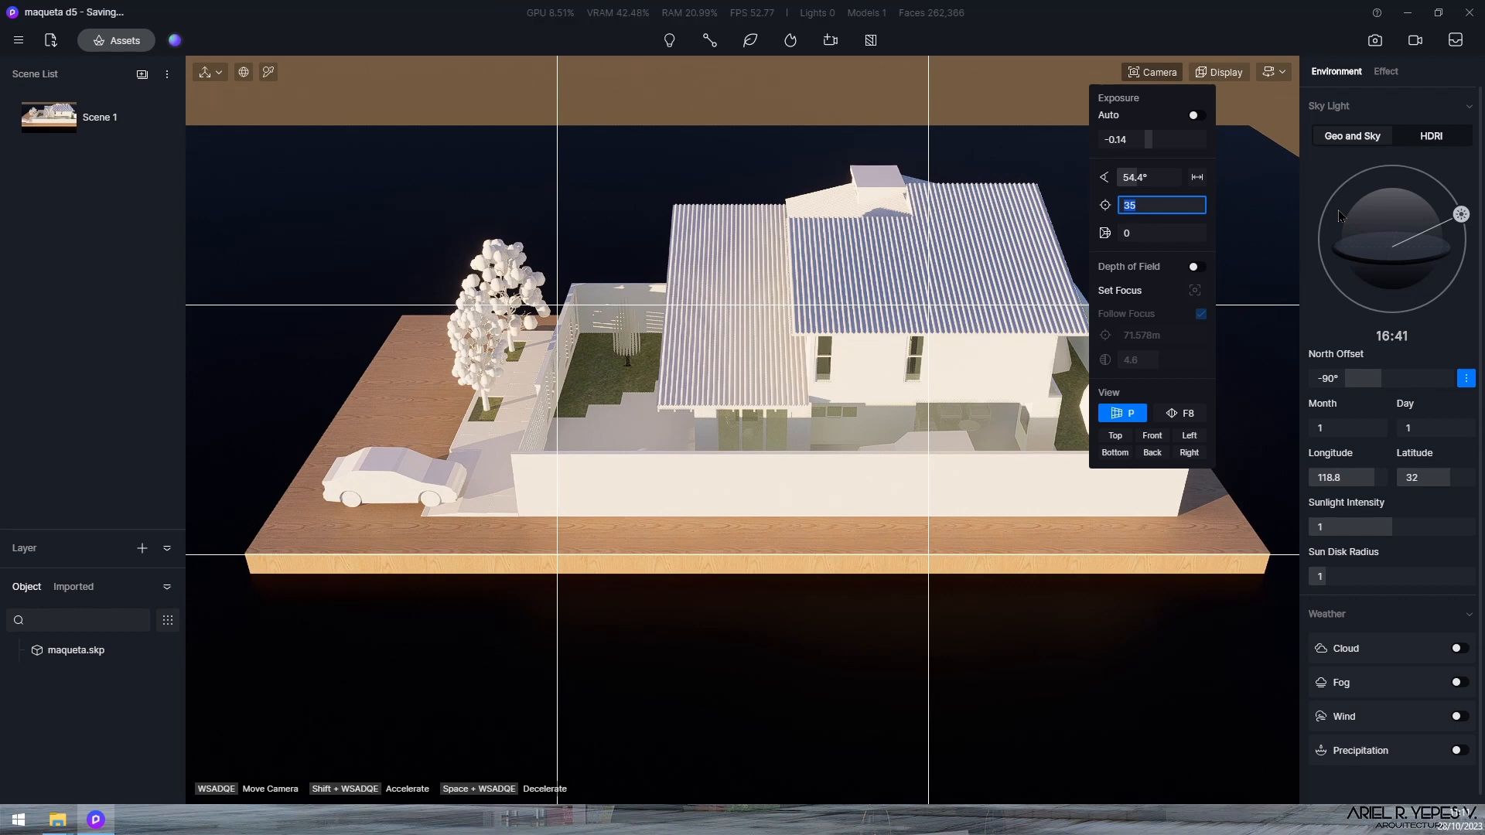
type("50")
key("Return")
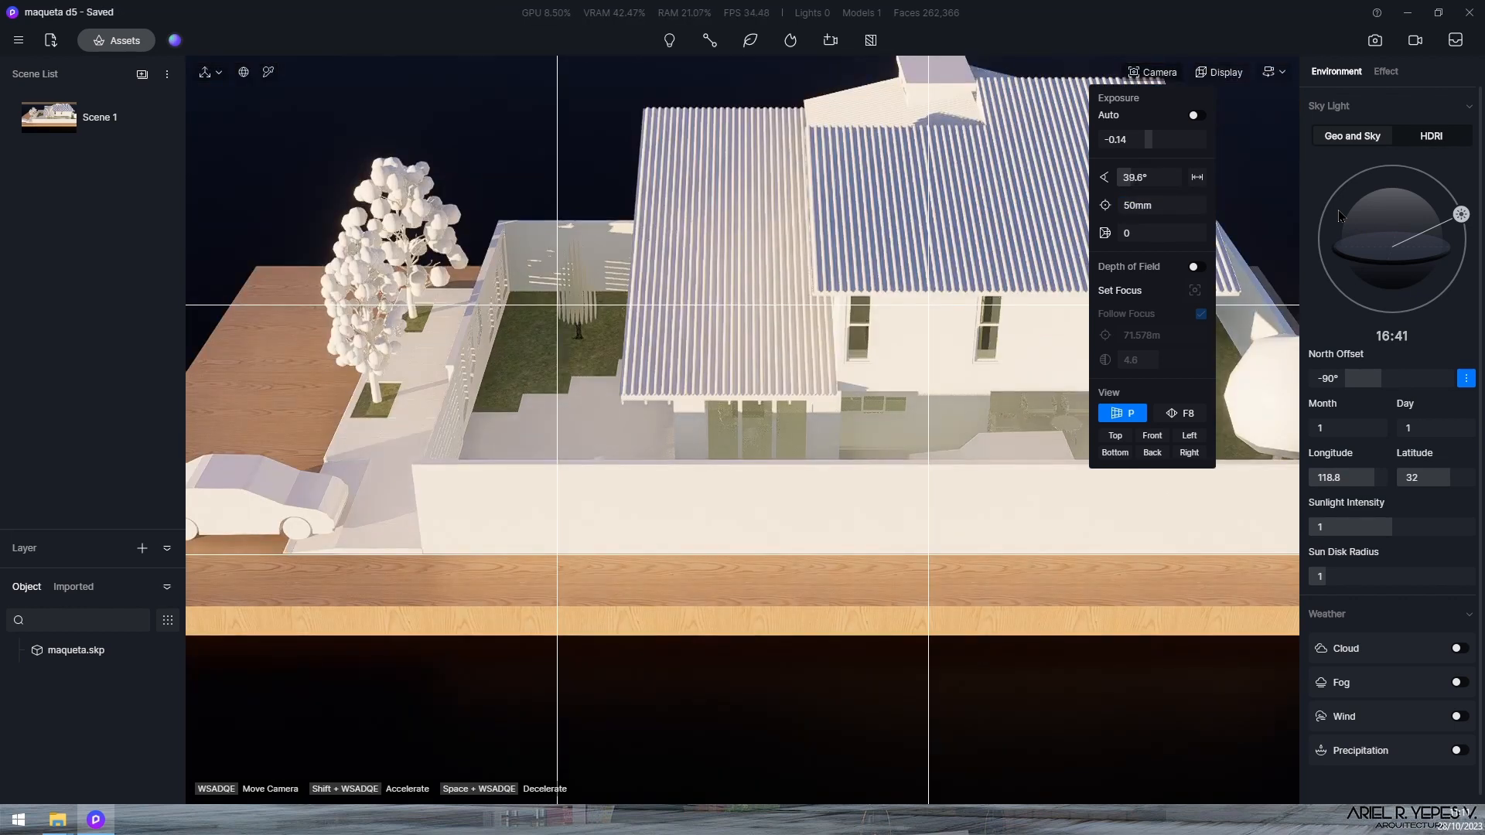
Set the camera's focal length to 75 mm, reframe the whole model and update Scene 1 with this view
left_click(1170, 204)
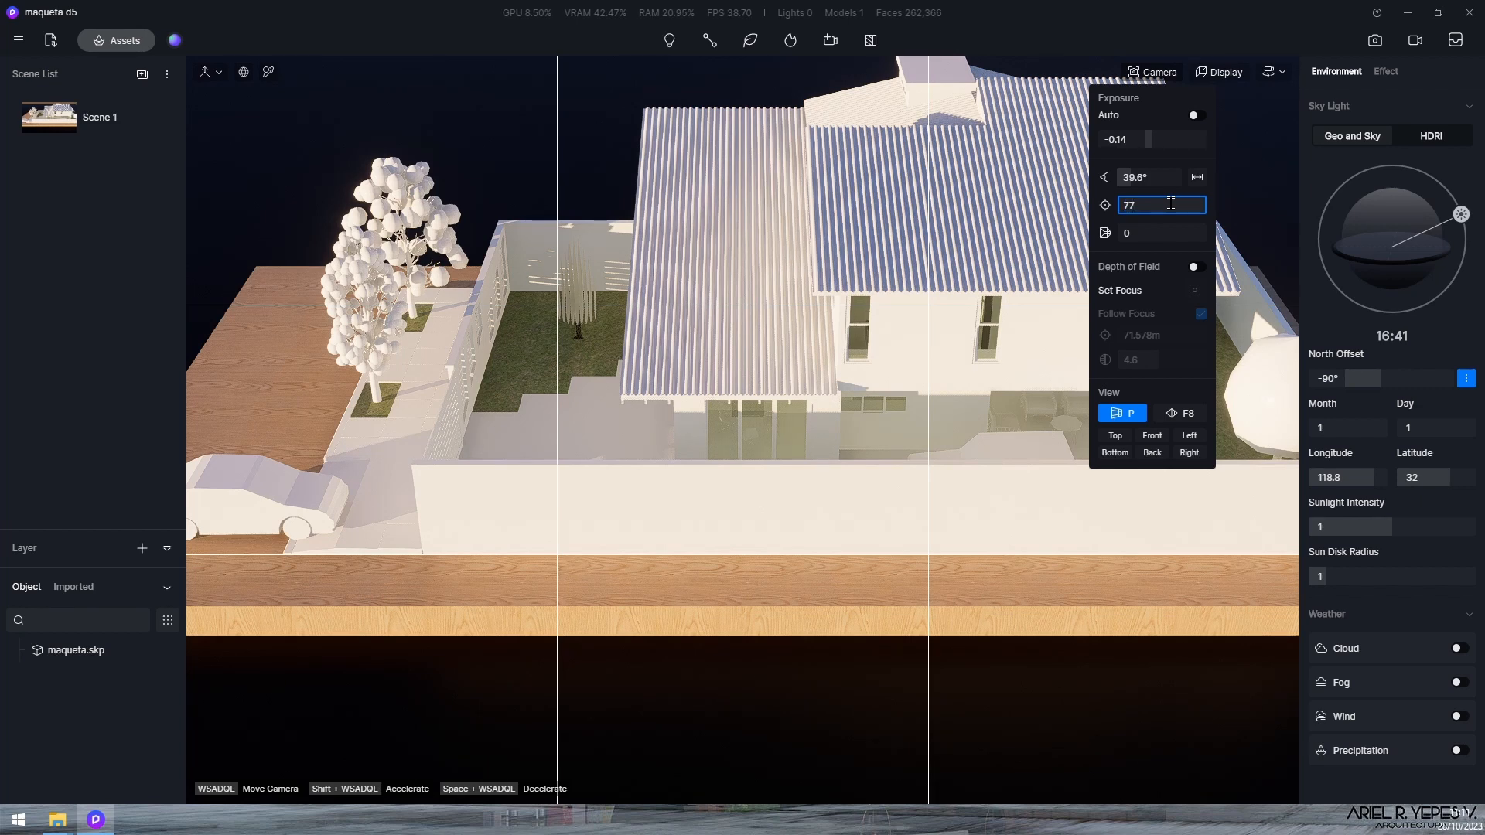
type("75")
key("Return")
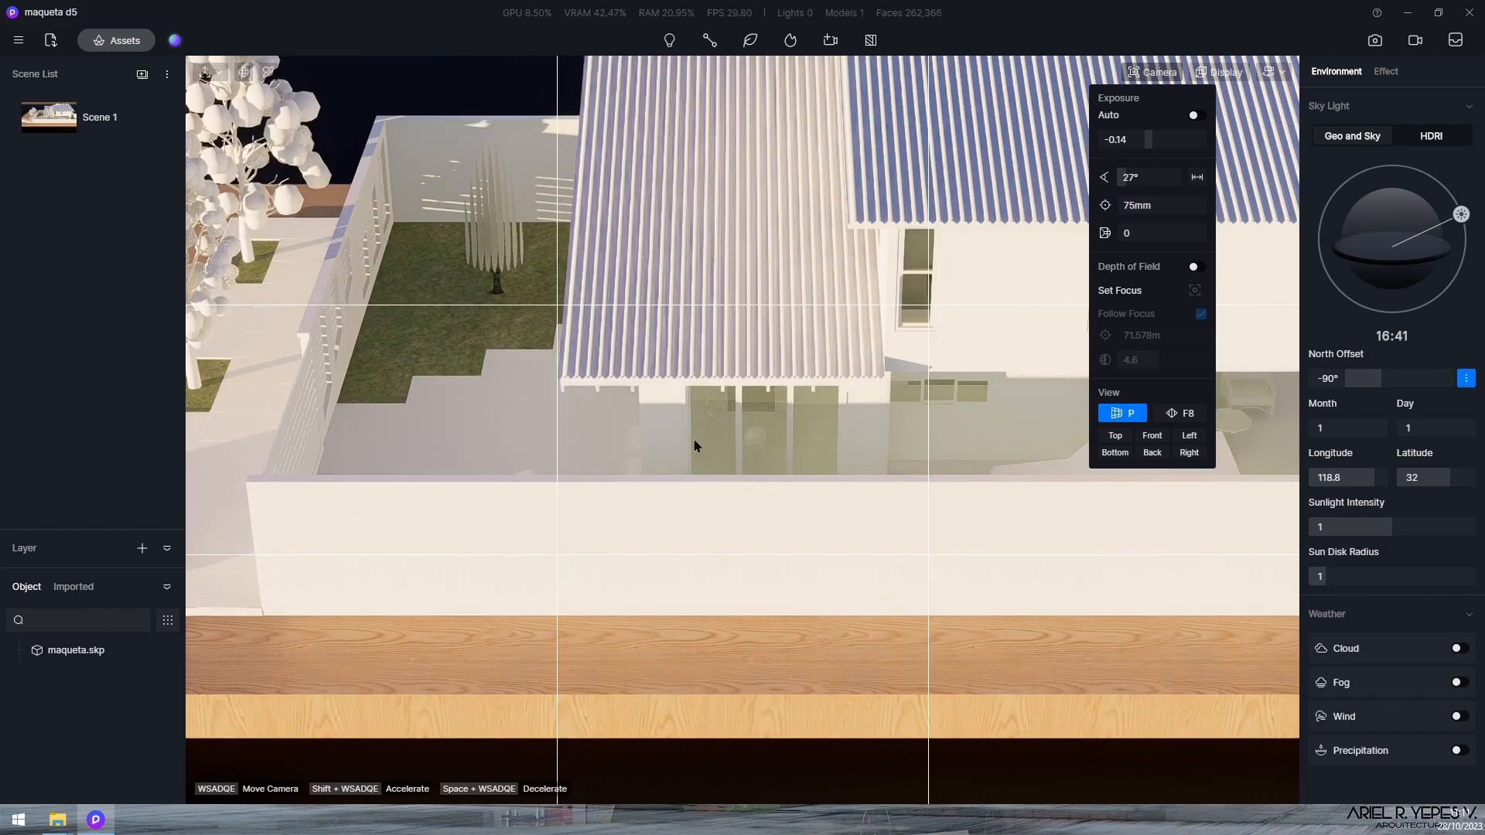
scroll(696, 456, "down", 3)
scroll(705, 473, "down", 5)
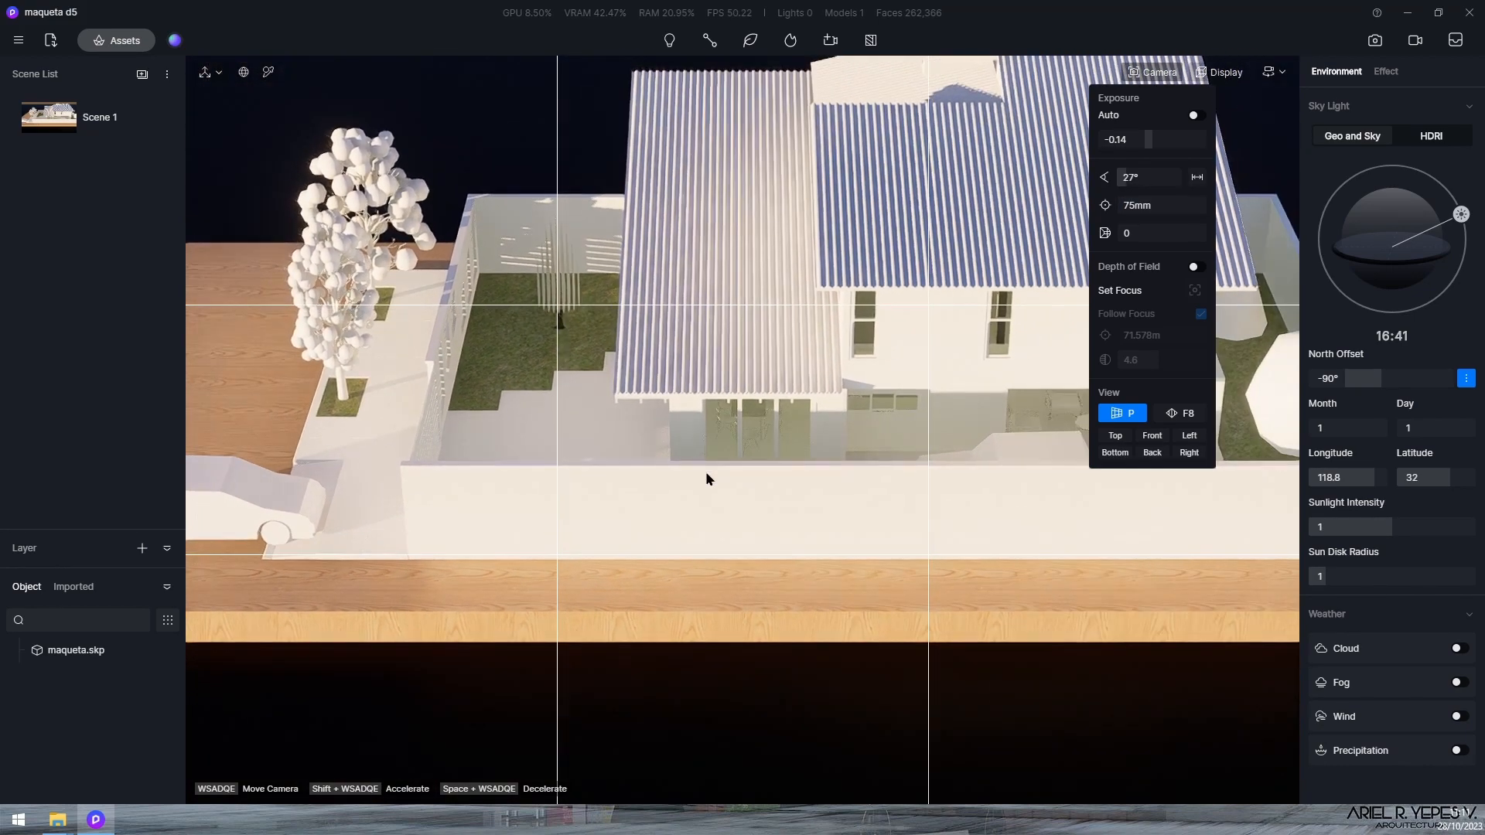
scroll(694, 534, "down", 3)
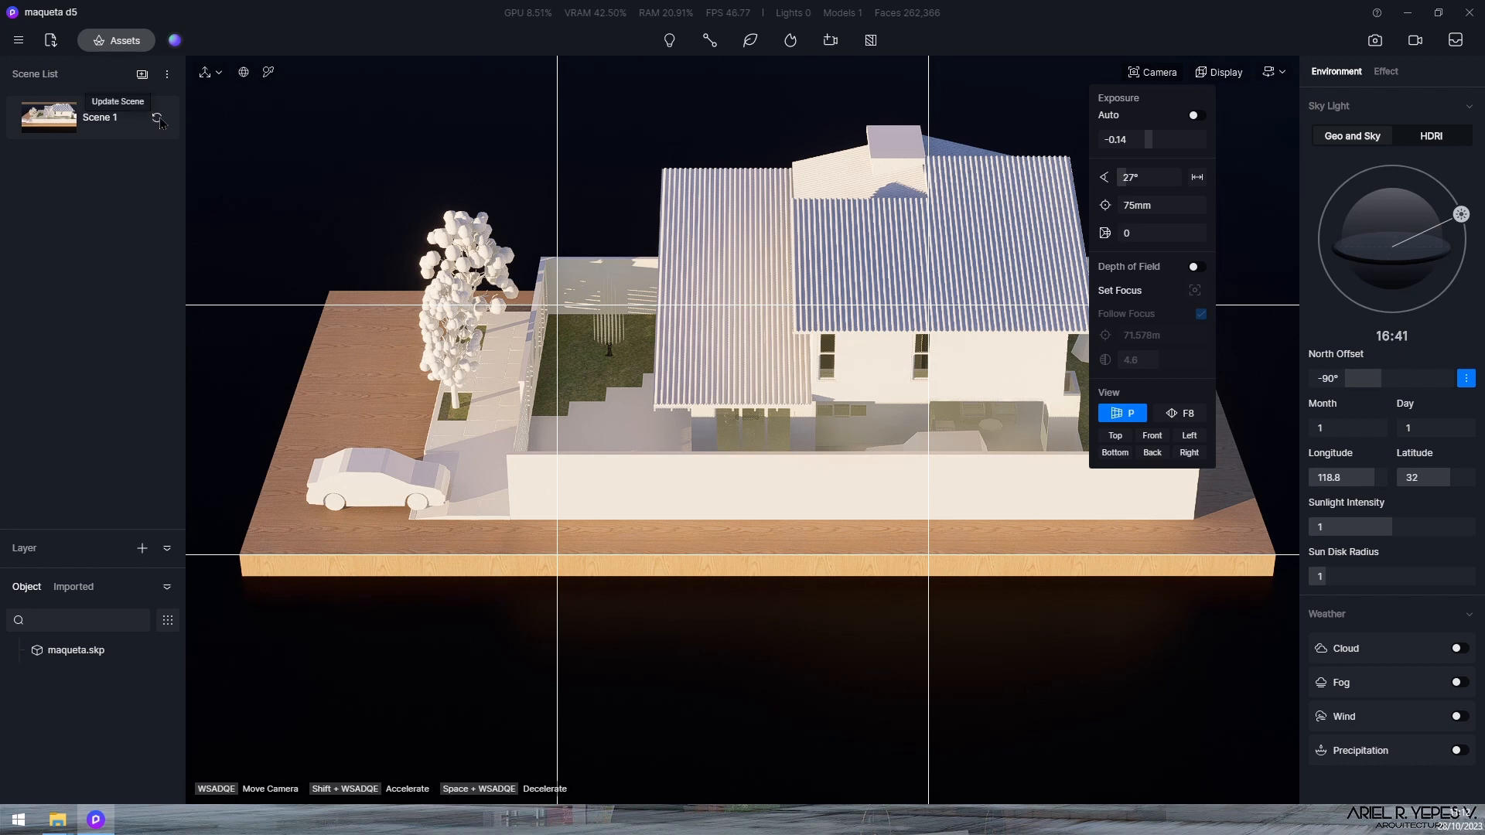
left_click(156, 122)
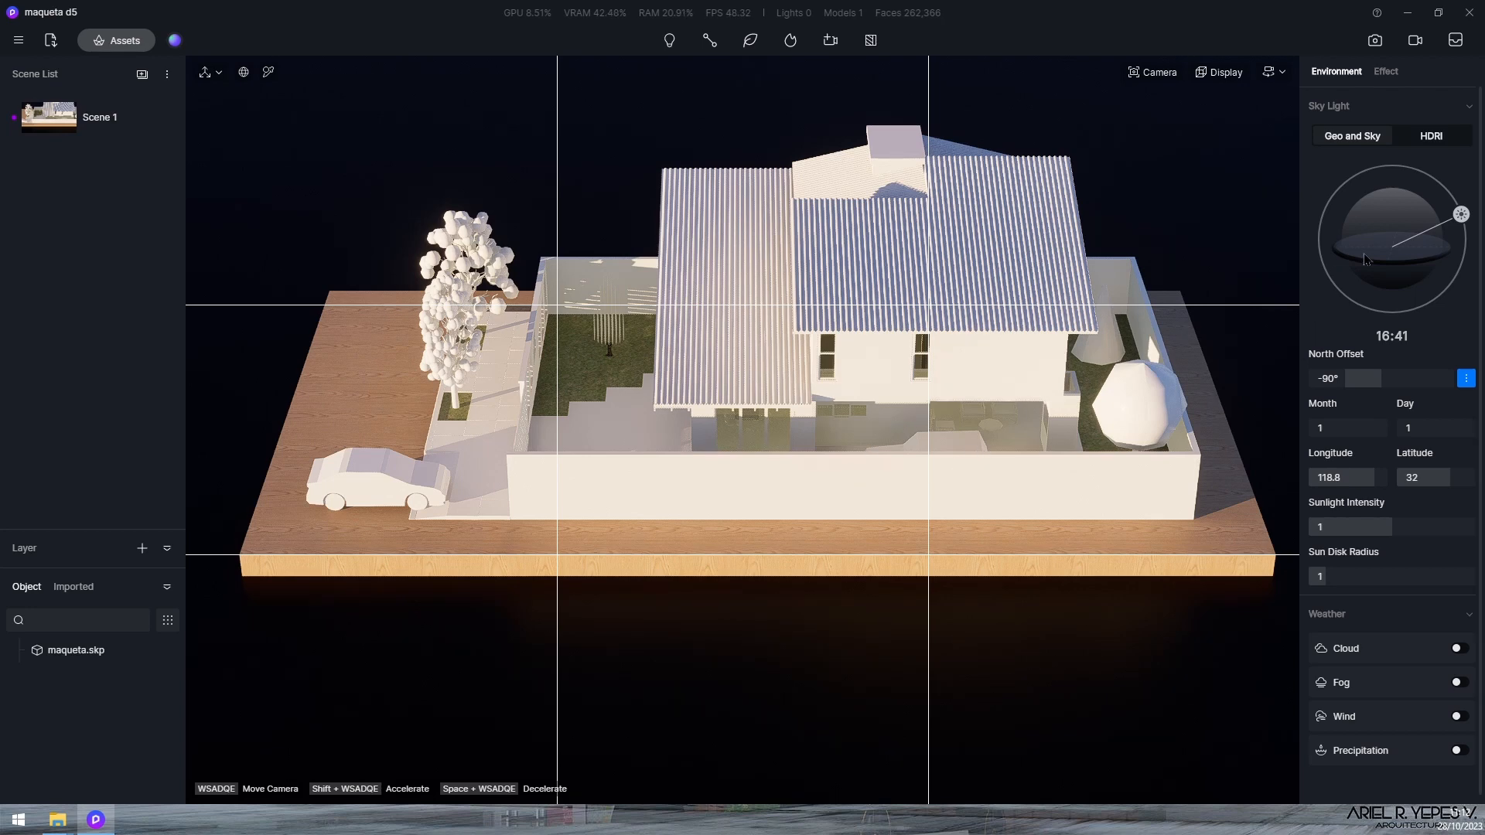
Switch the sky light to the studio_small_09_4k HDRI with skylight 0.02 and background 0, and update Scene 1
left_click(1431, 136)
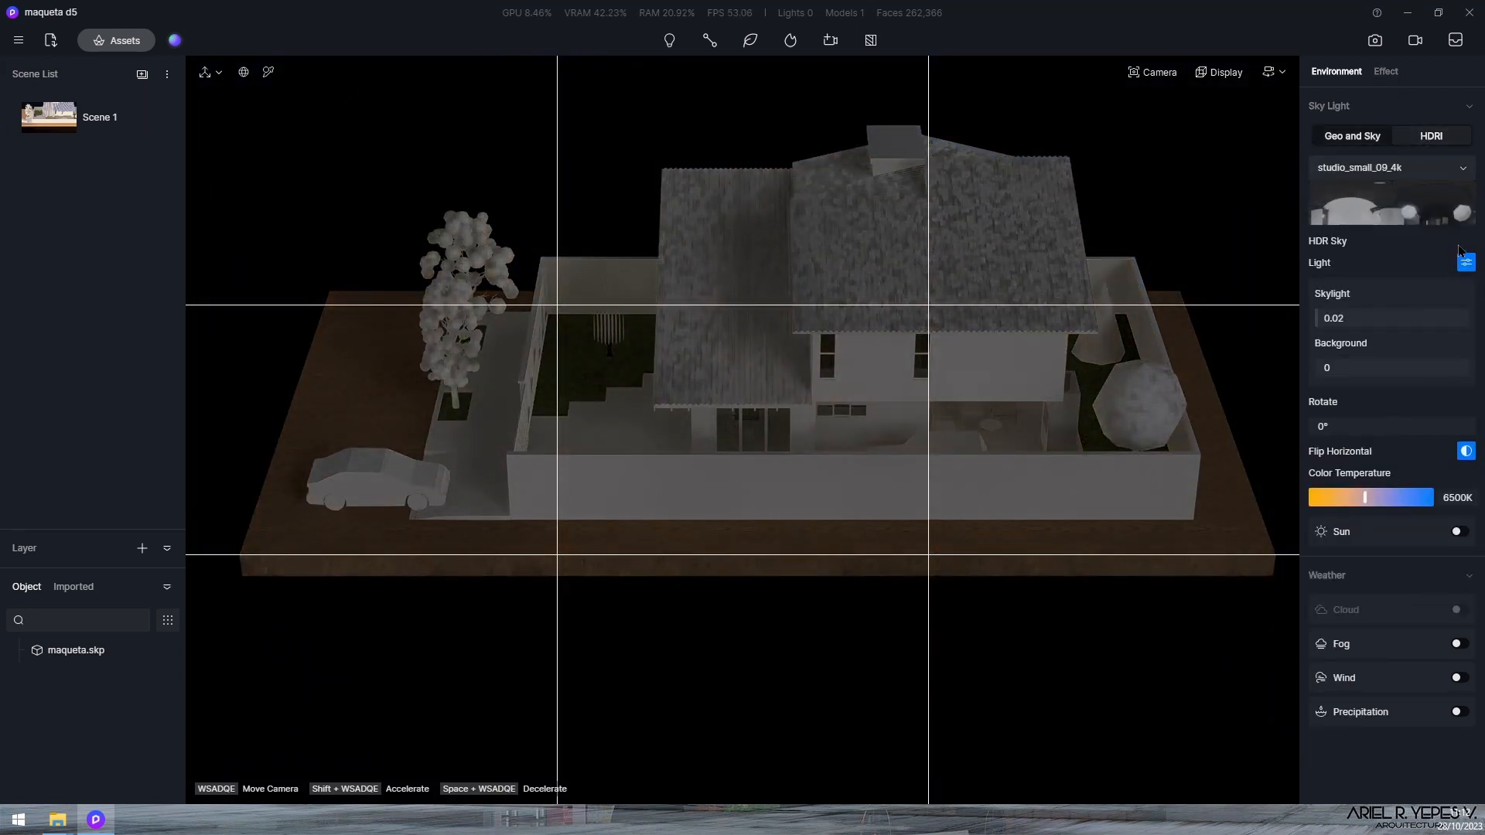
left_click(1460, 170)
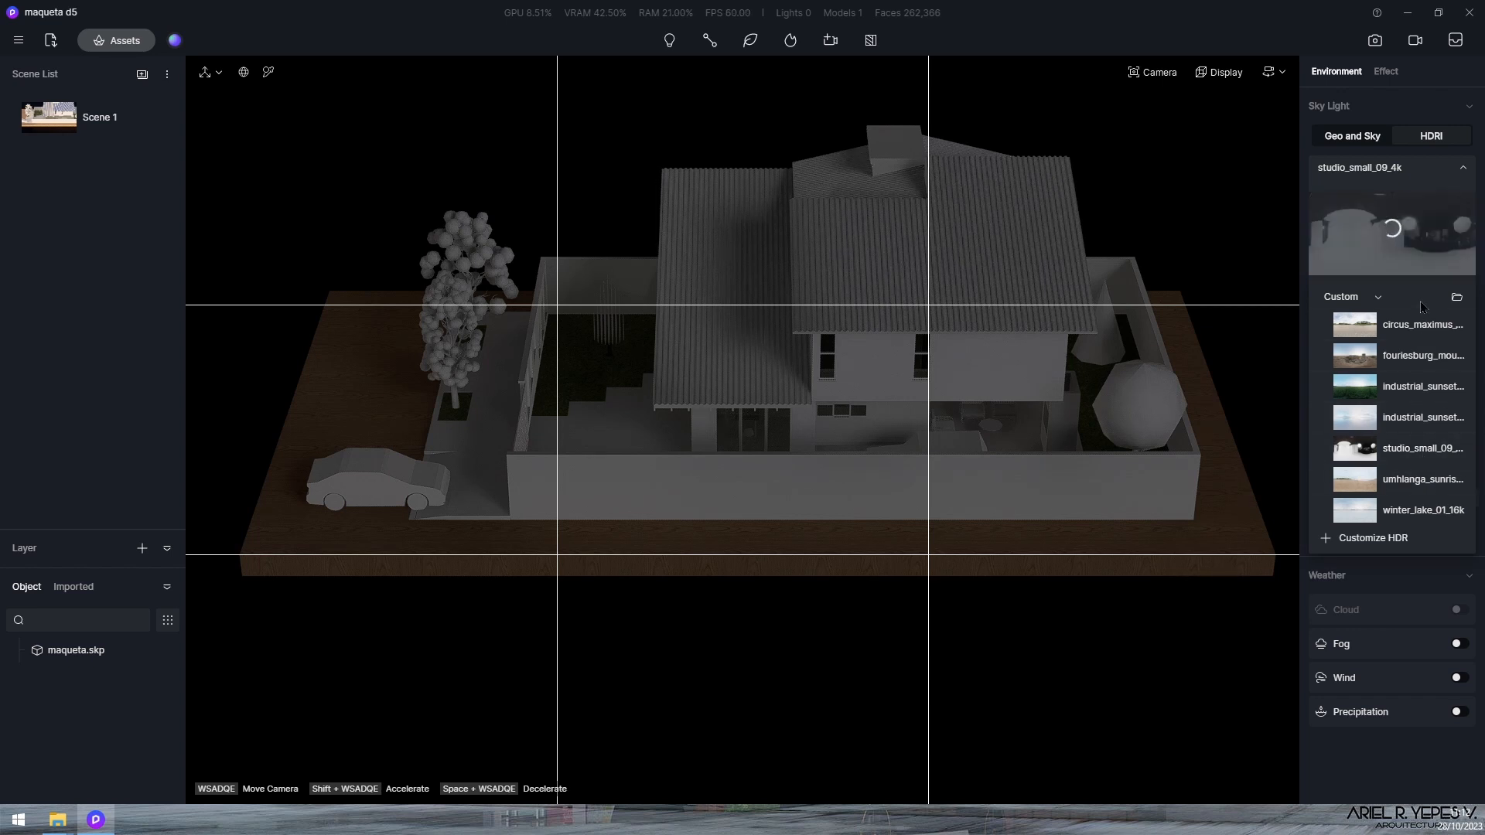
left_click(1426, 174)
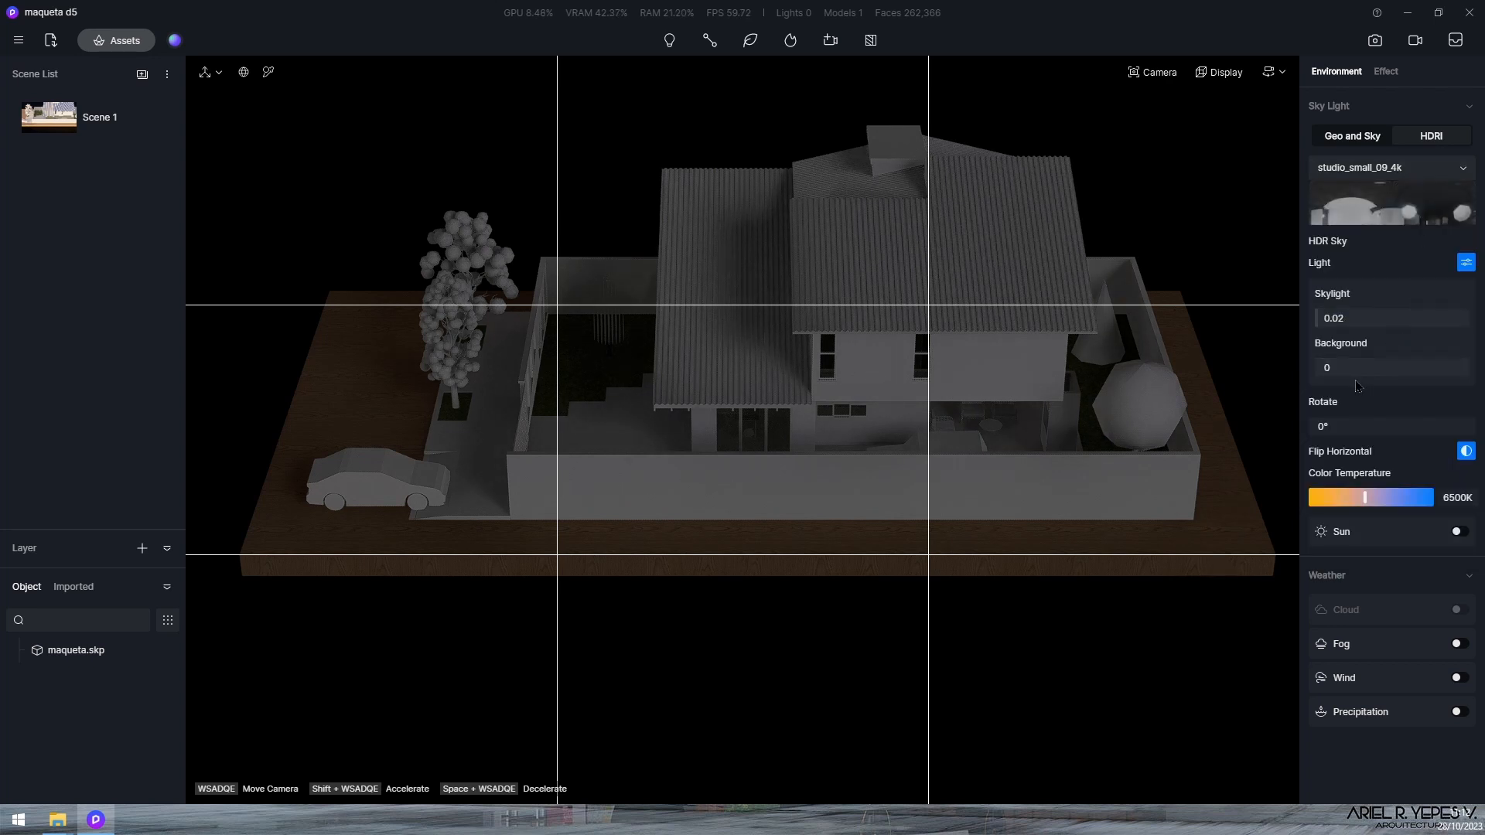
left_click_drag(1355, 379, 1309, 384)
mouse_move(1331, 317)
left_mouse_down()
mouse_move(1431, 320)
mouse_move(1318, 341)
left_mouse_up()
left_click(161, 117)
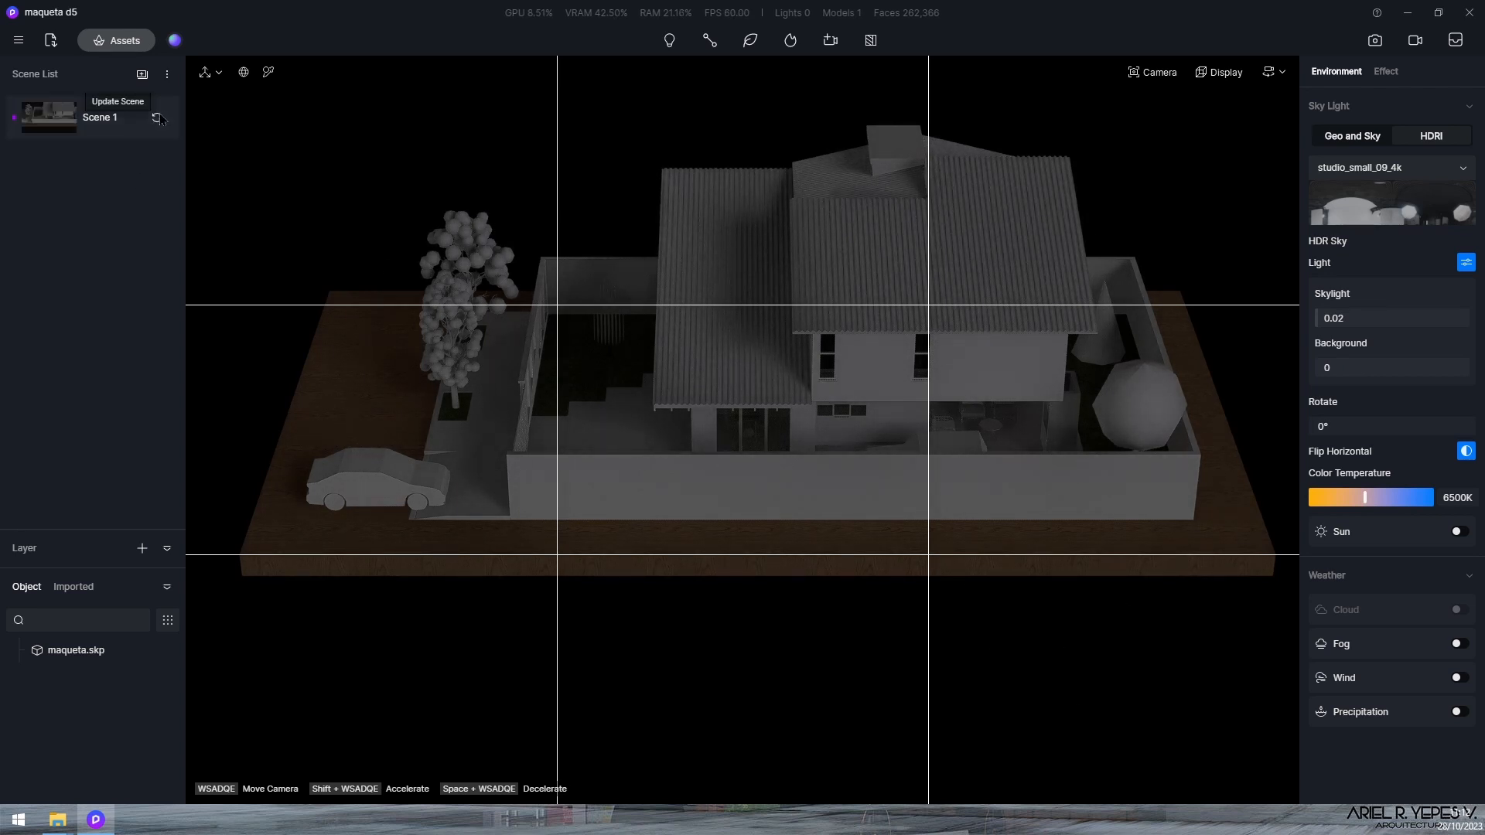
Compare the HDRI lighting with the sun turned on and off, leaving the sun off
left_click(1456, 533)
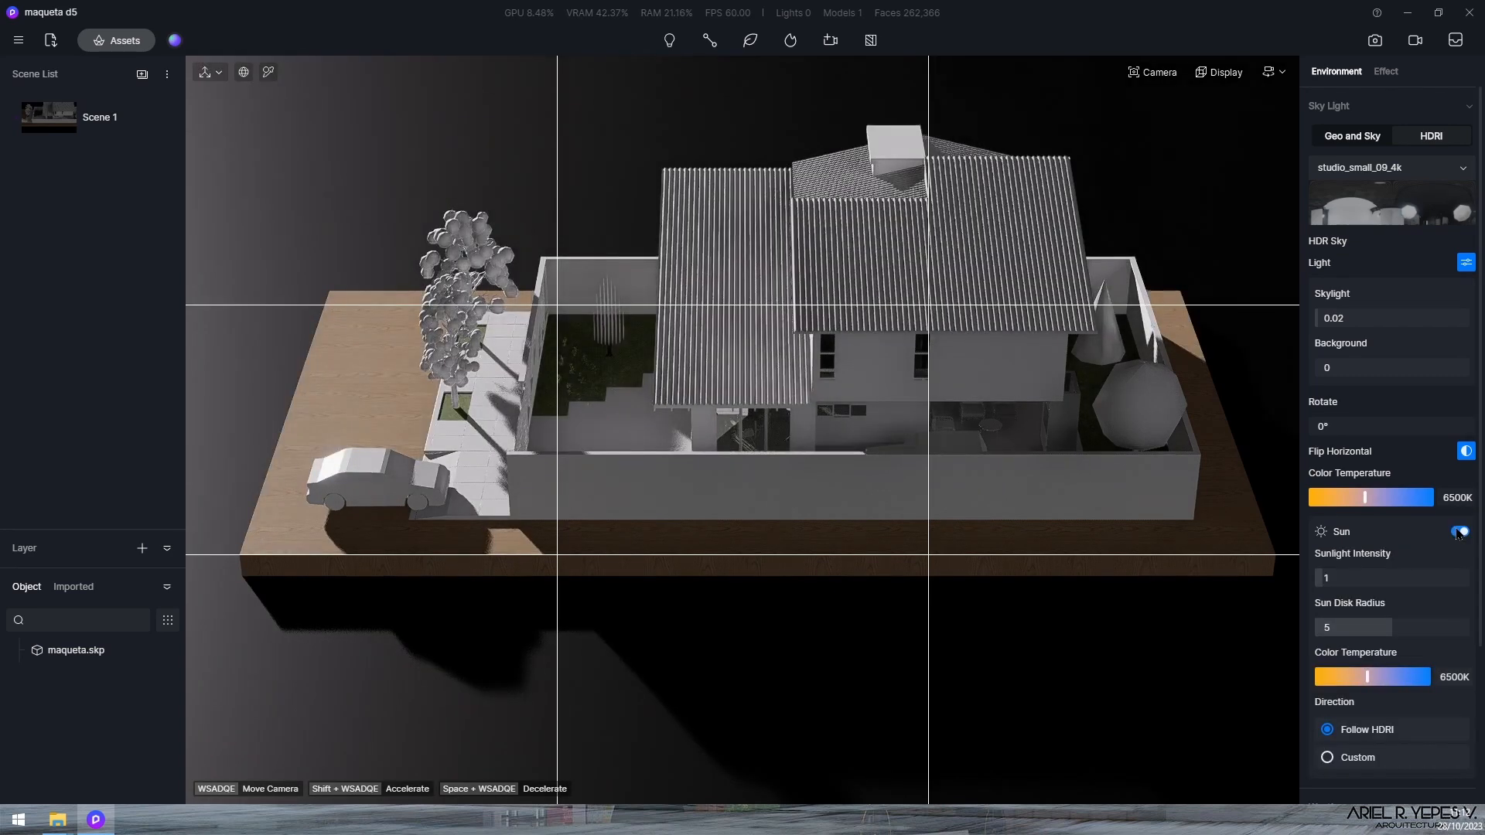
left_click(1457, 533)
left_click(1457, 533)
left_click(1457, 533)
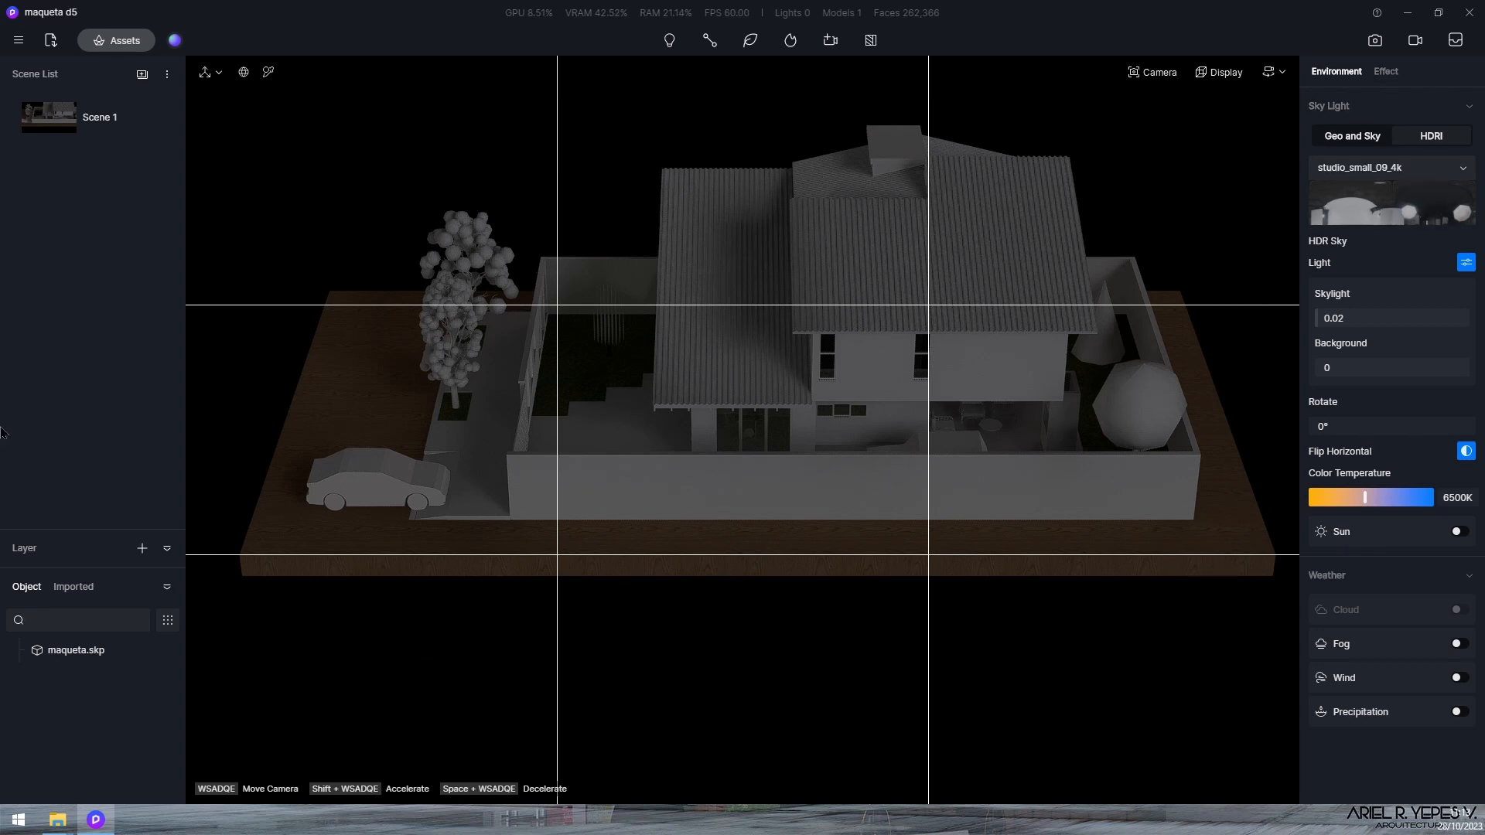
Place a rectangle light at the front edge of the wooden base, near the parked car
left_click(75, 651)
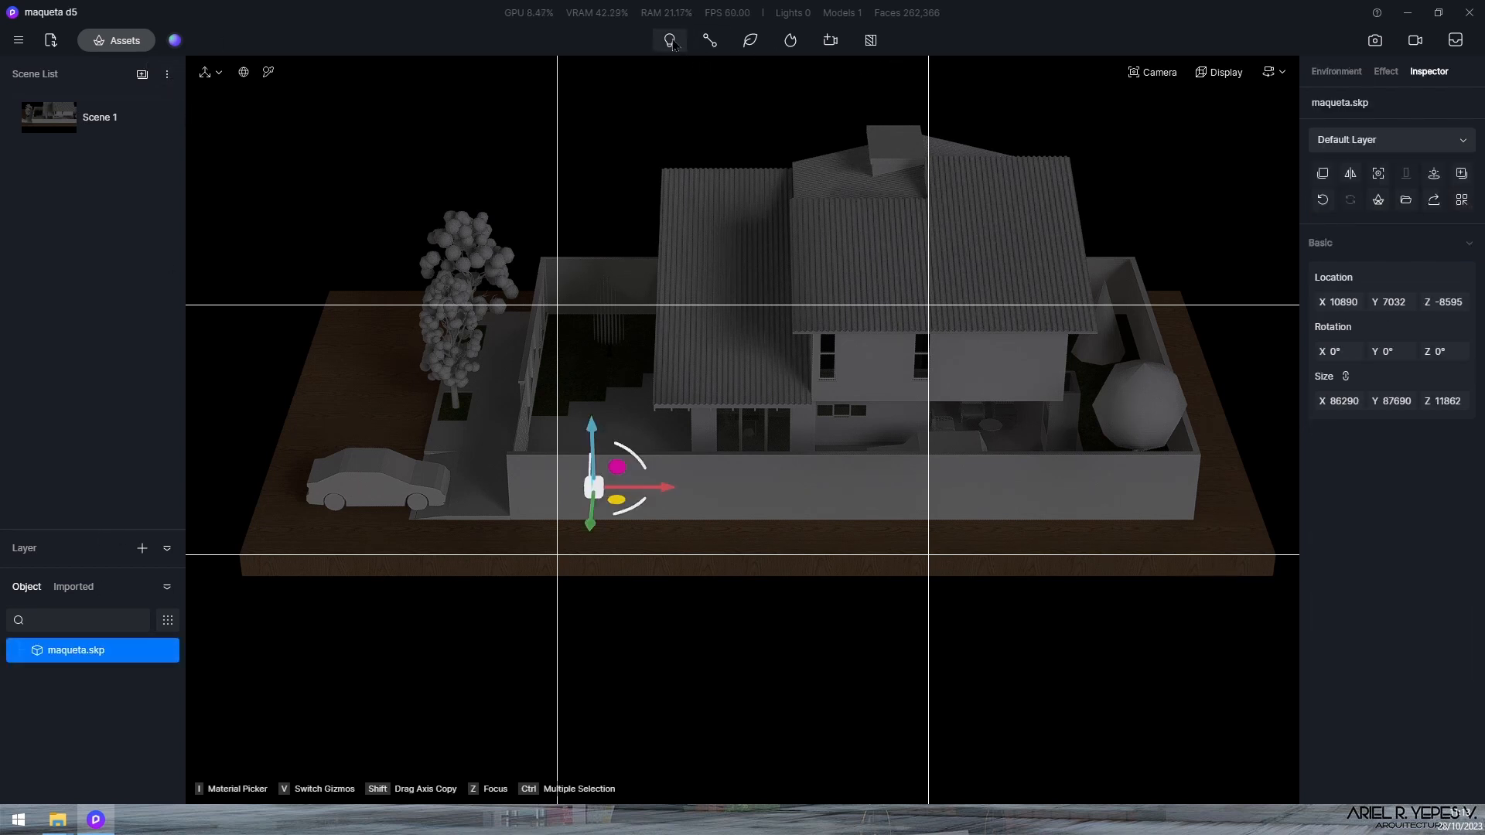
mouse_move(670, 39)
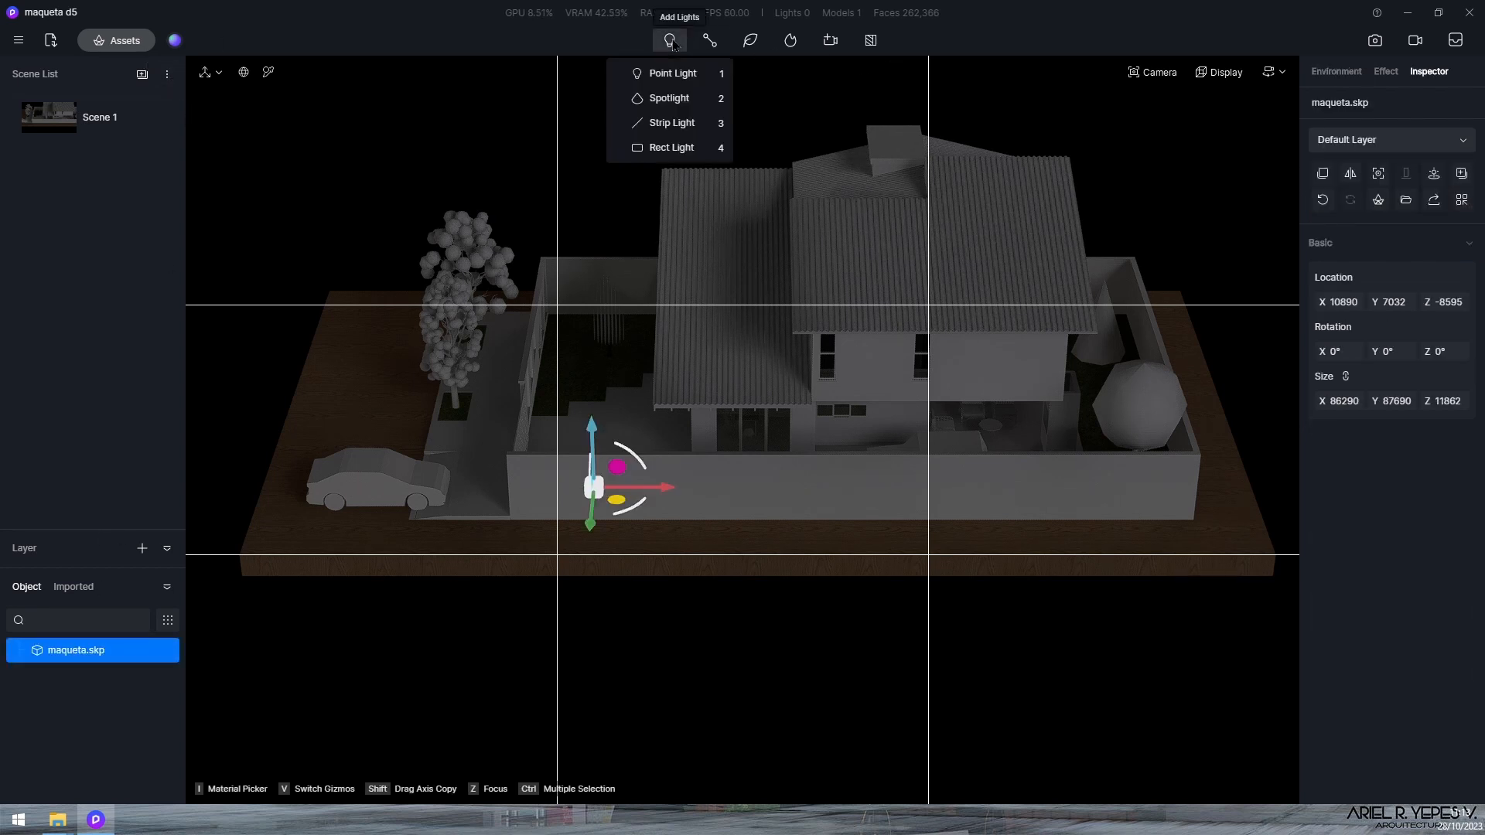
left_click(671, 150)
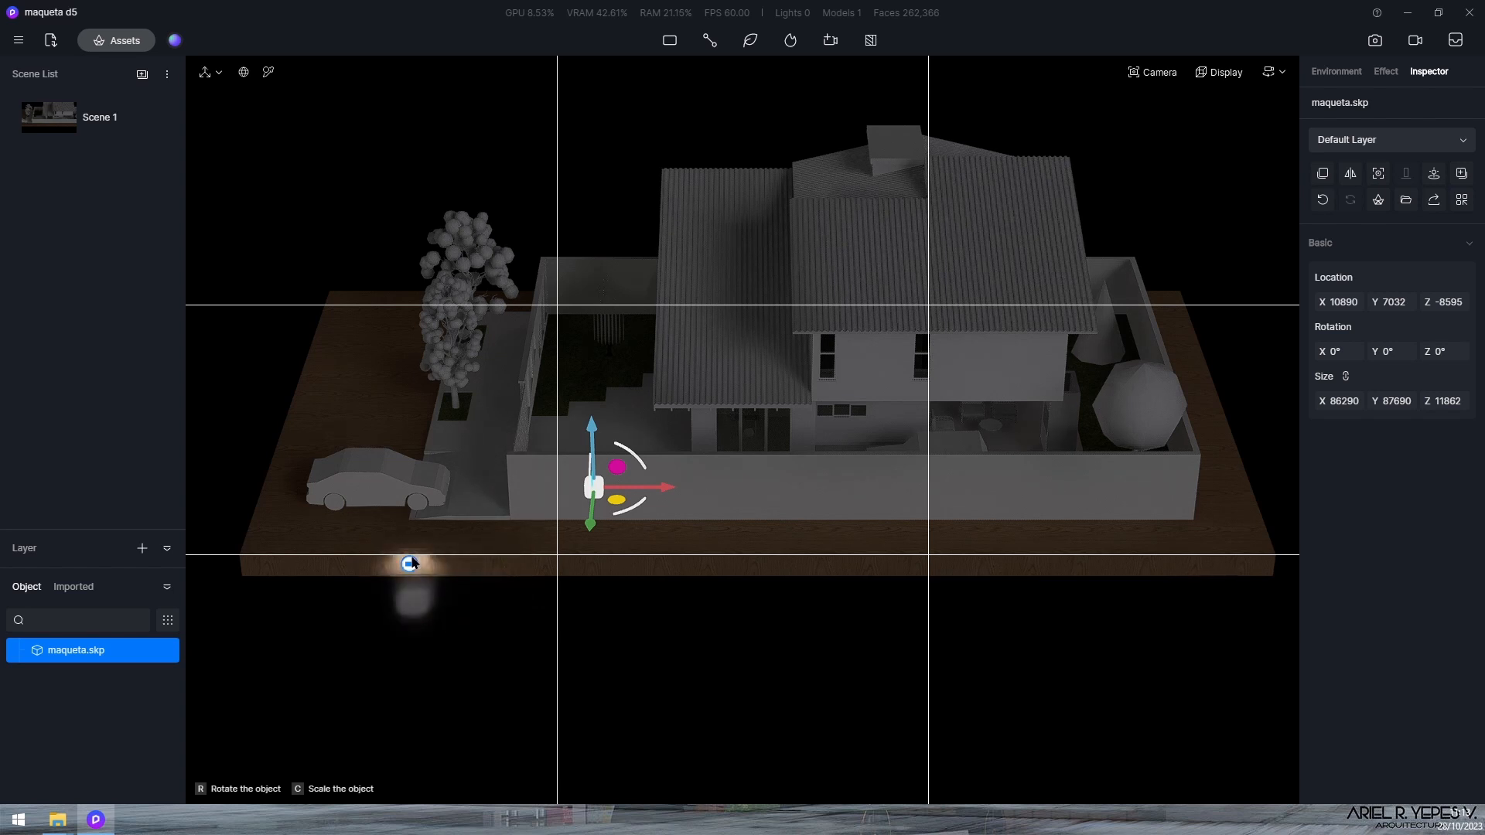
left_click(409, 555)
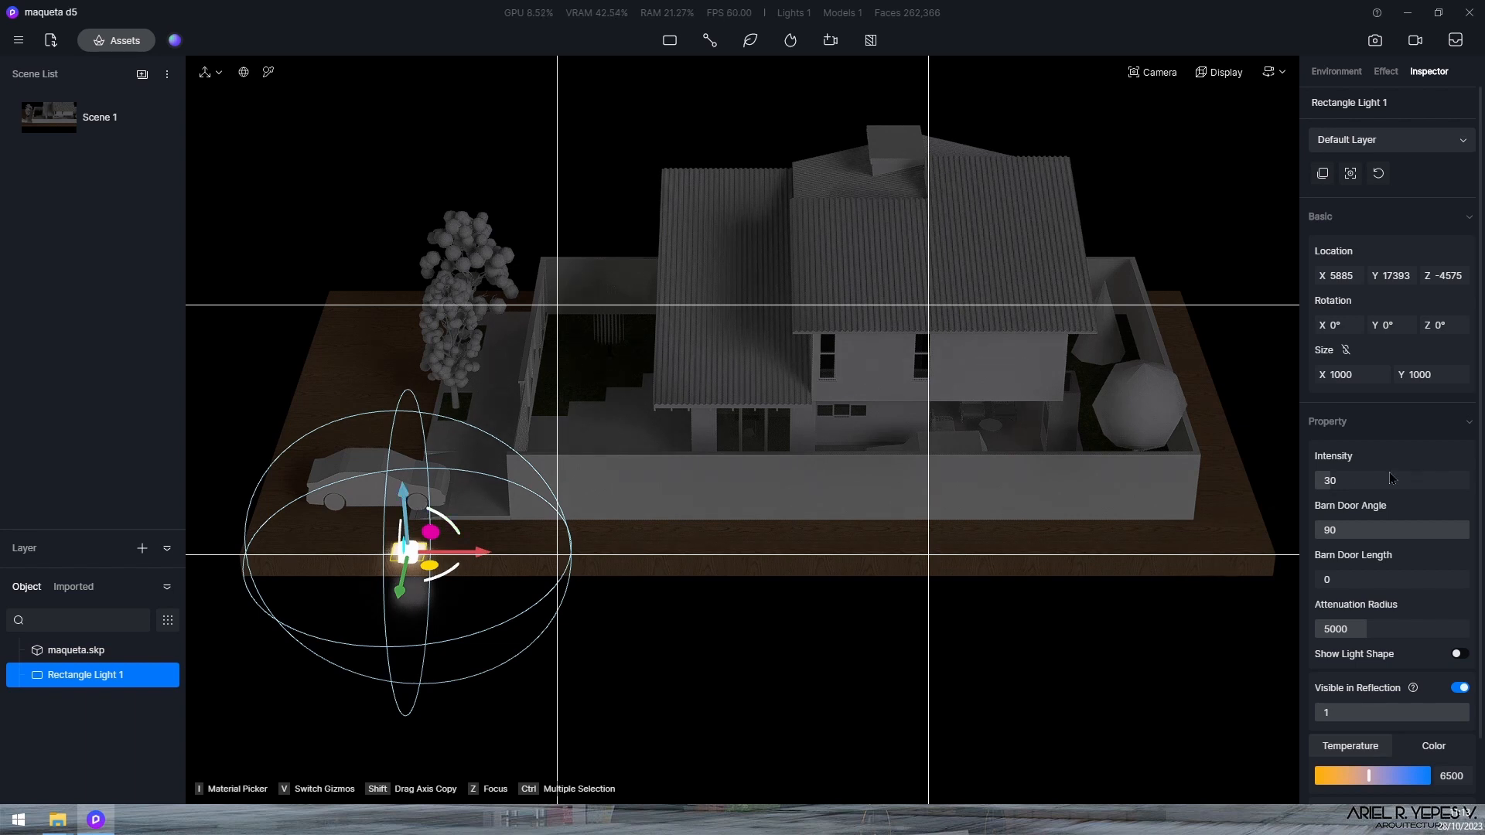
Set the rectangle light's X size to 200
scroll(1358, 703, "down", 1)
scroll(1384, 541, "up", 1)
left_click(1350, 376)
type("200")
key("Return")
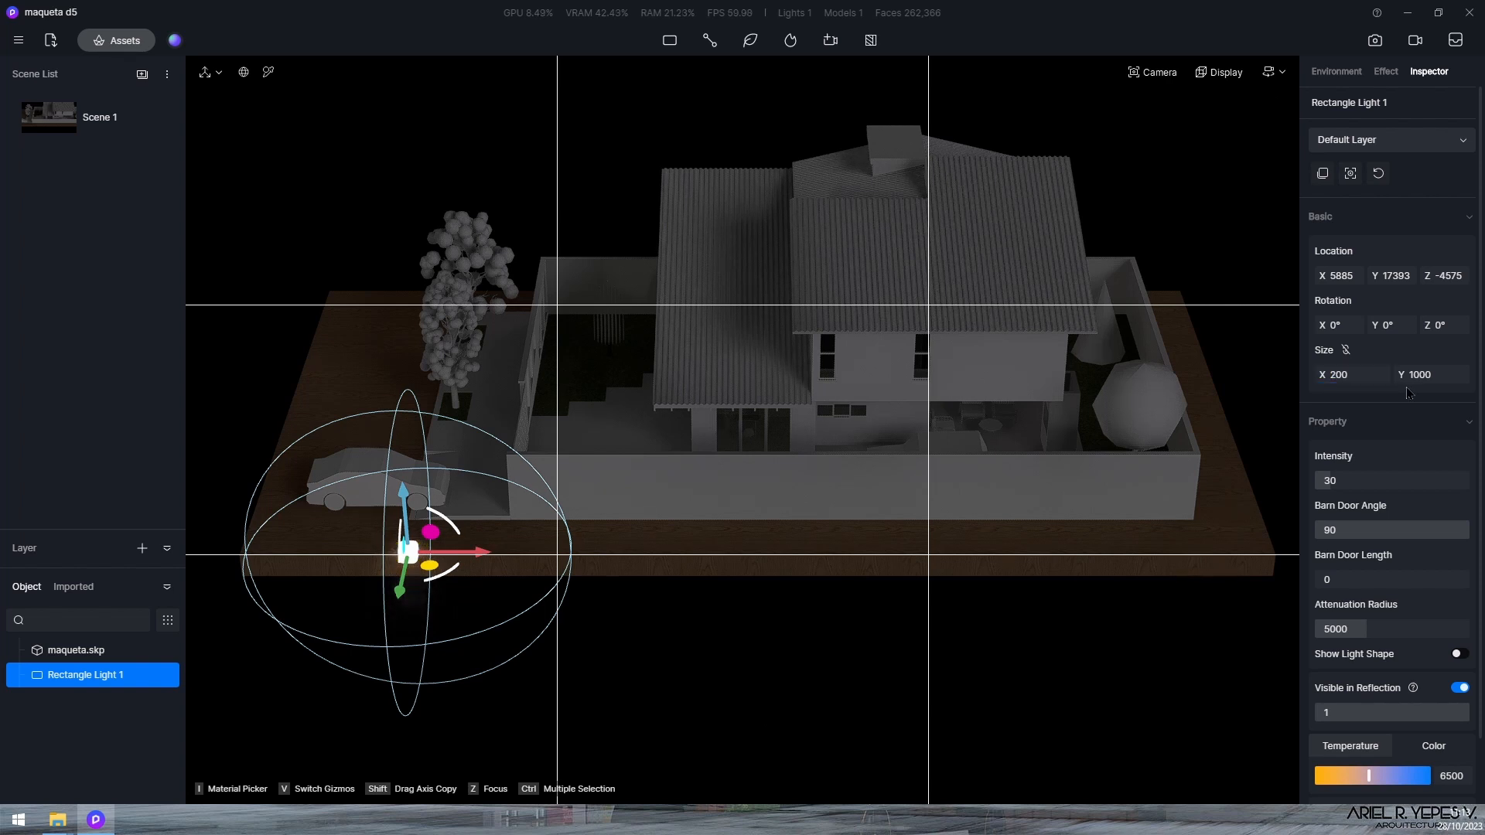
Increase the rectangle light's X size to 2000 and then to 3000
left_click(1385, 375)
left_click(1385, 376)
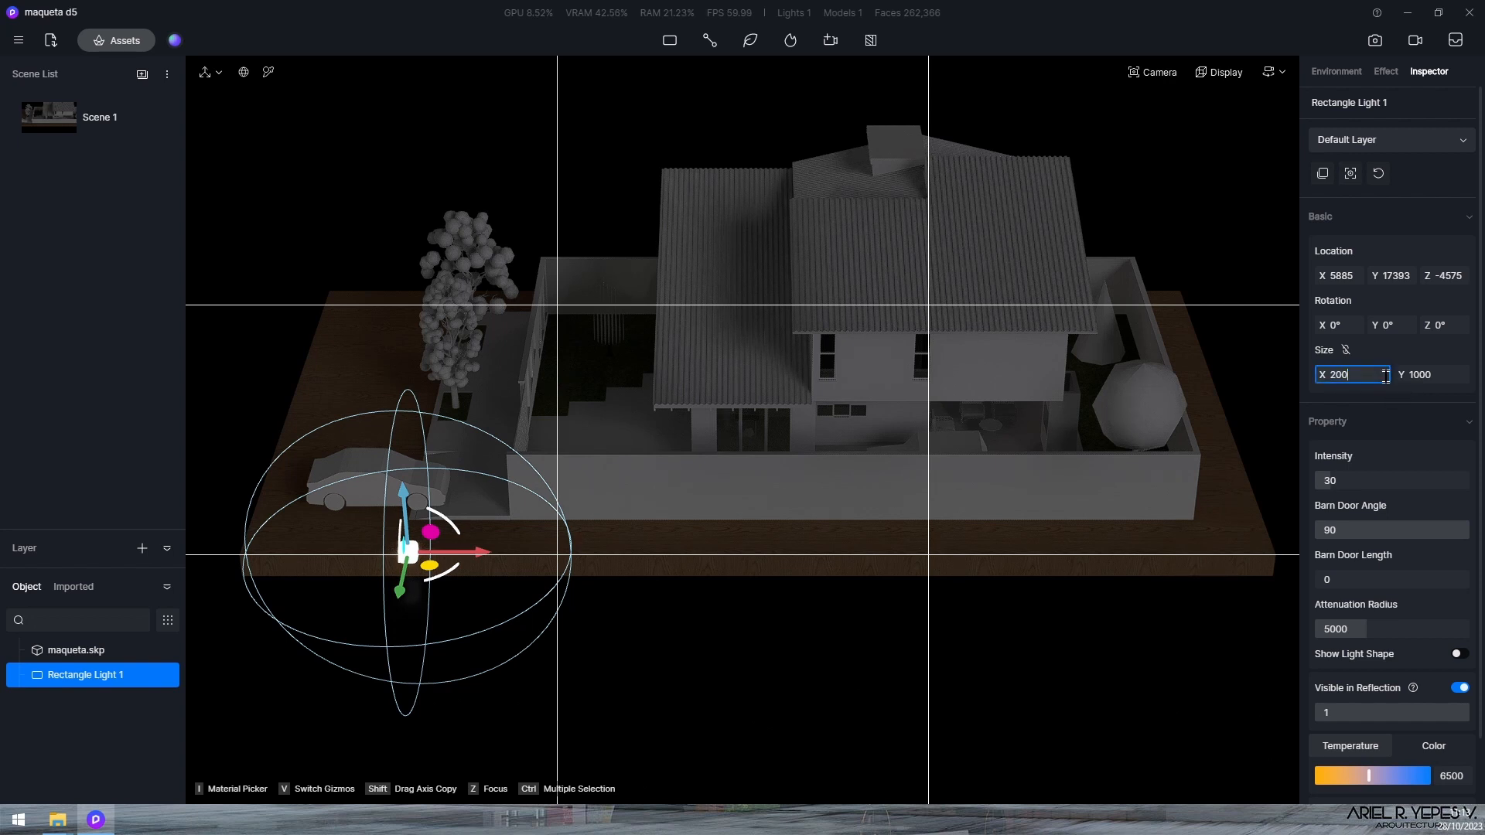
type("0")
key("Return")
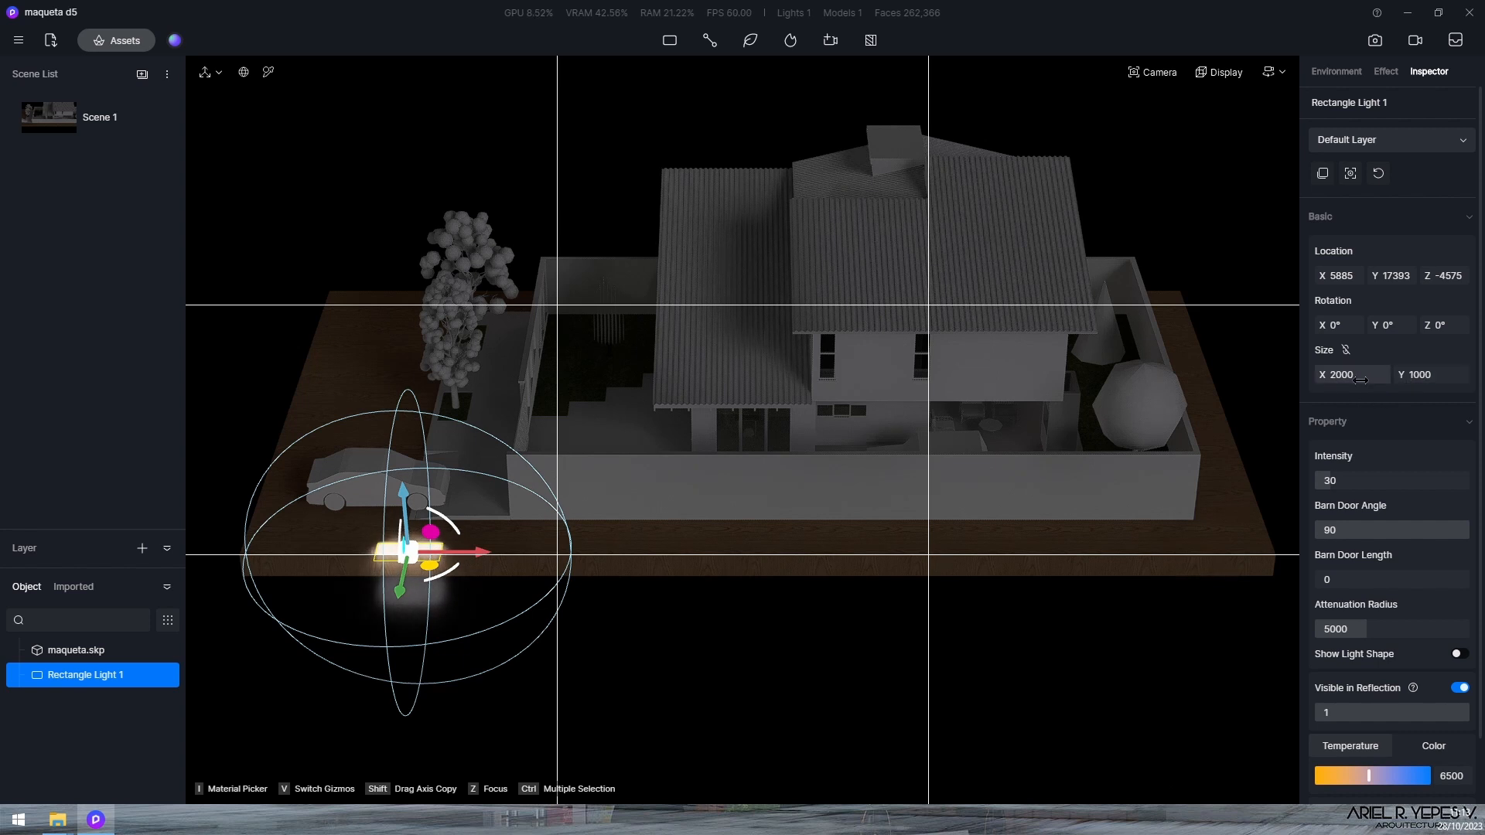
left_click(1361, 380)
left_click(1337, 376)
key("Return")
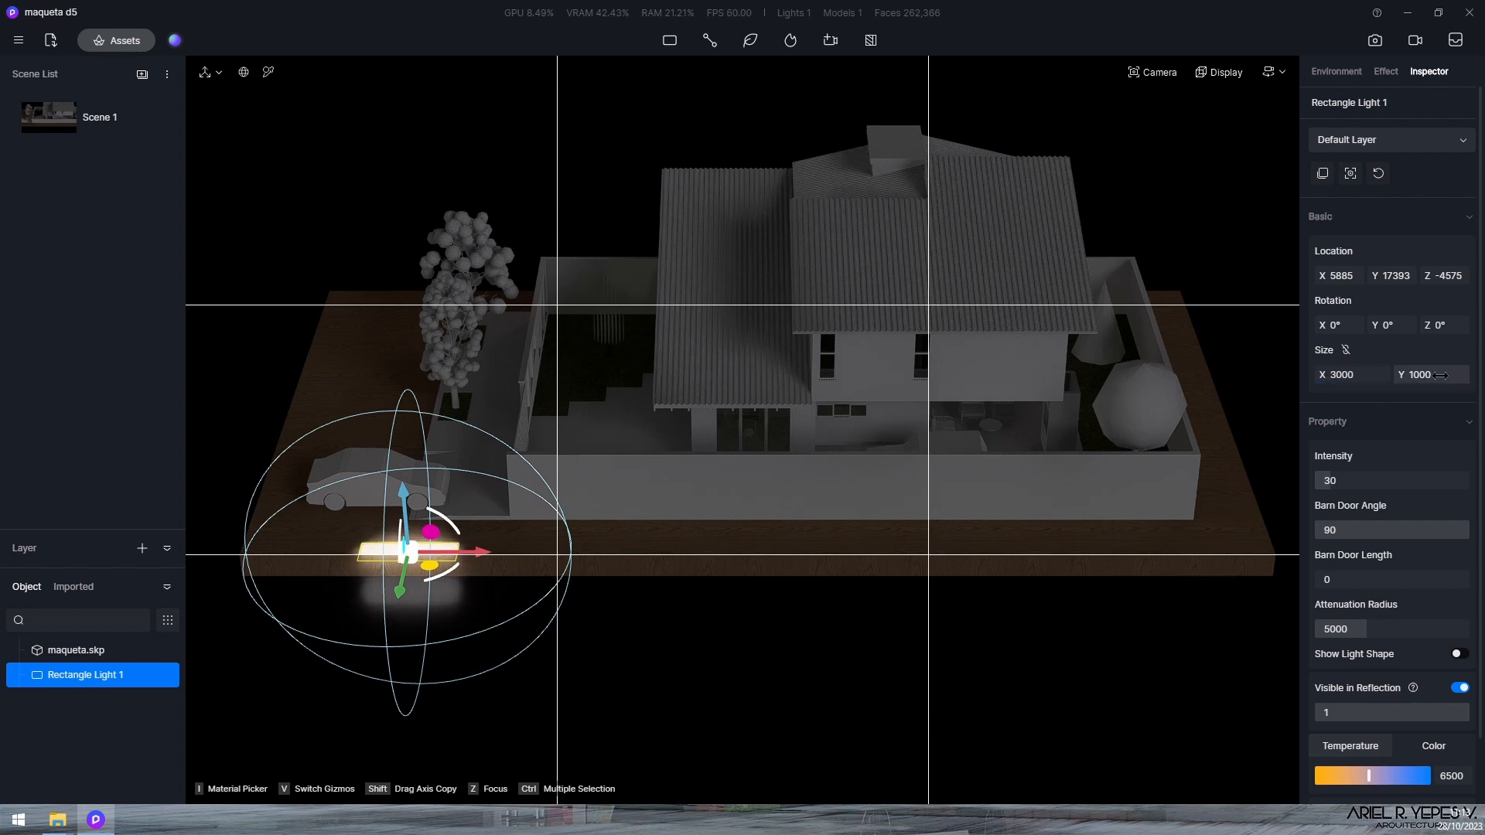
Set the rectangle light's Y size to 2000
left_click(1432, 374)
left_click(1418, 374)
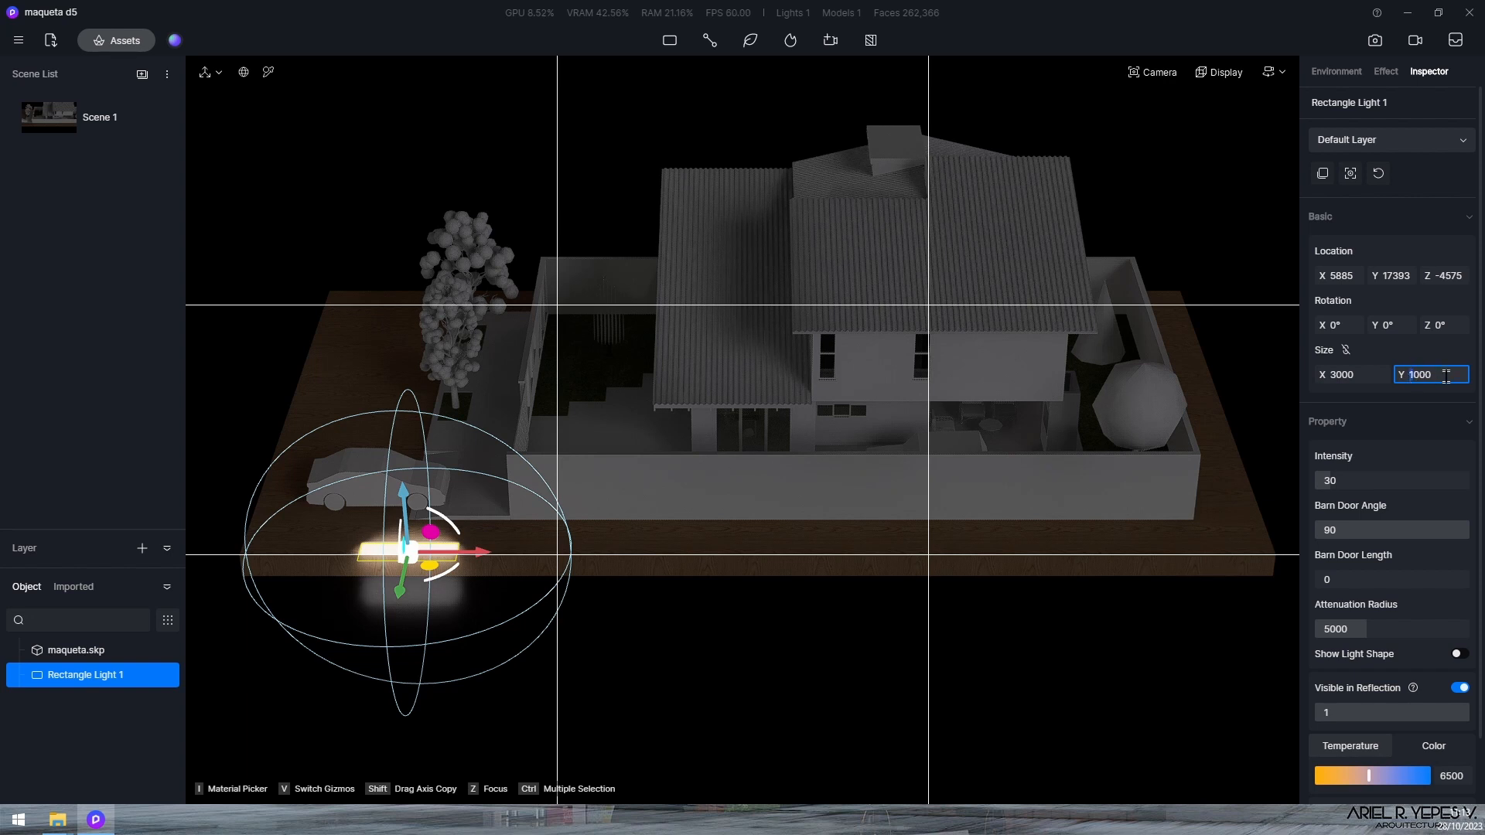
key("BackSpace")
type("2")
key("Return")
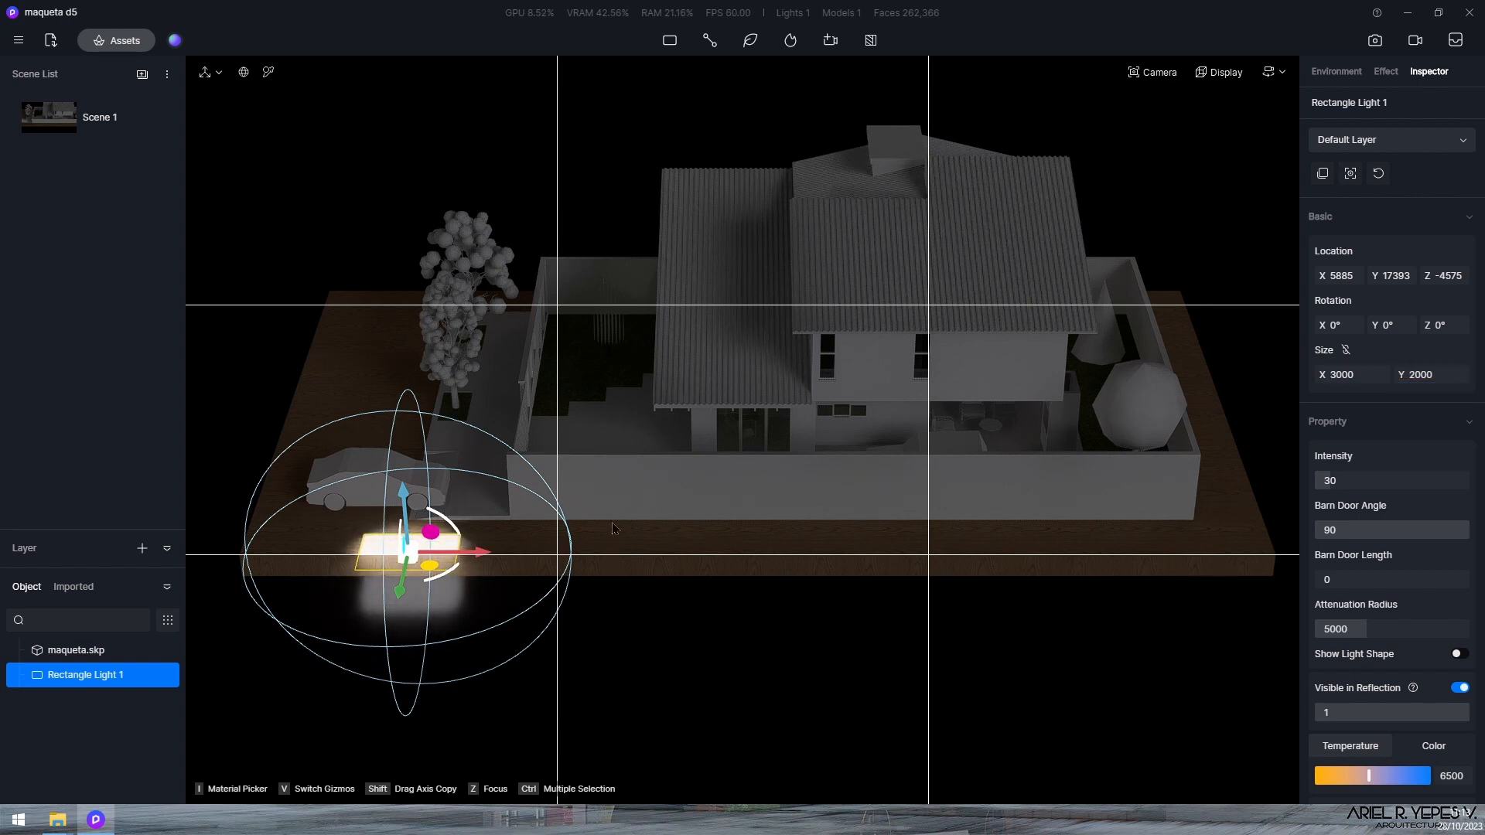
Raise the rectangle light to about Z 1291 above the car and rotate it to X 31° and Z 46°, facing the house
left_click_drag(406, 507, 408, 293)
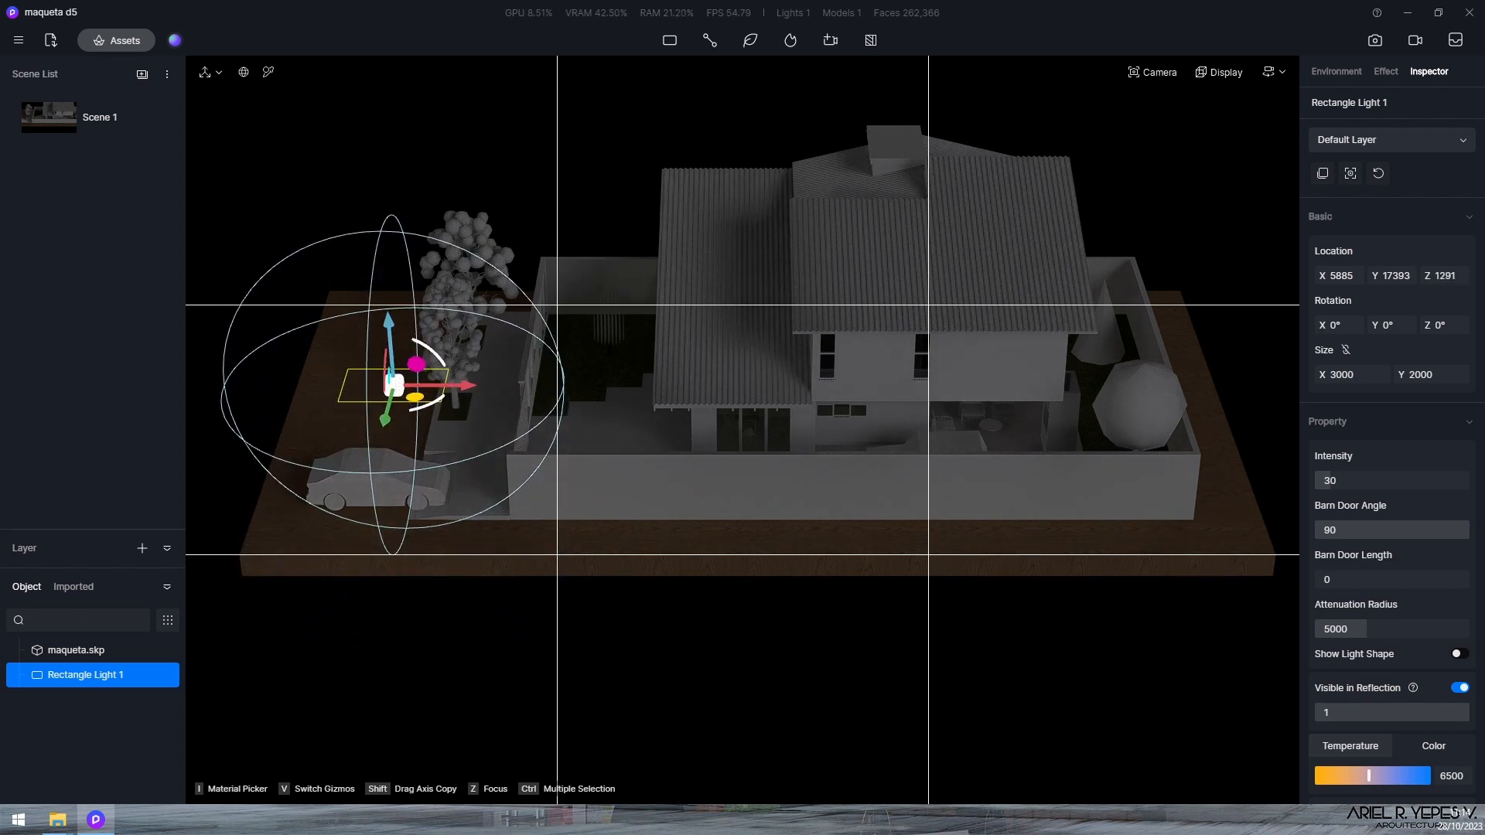
left_click_drag(394, 384, 409, 424)
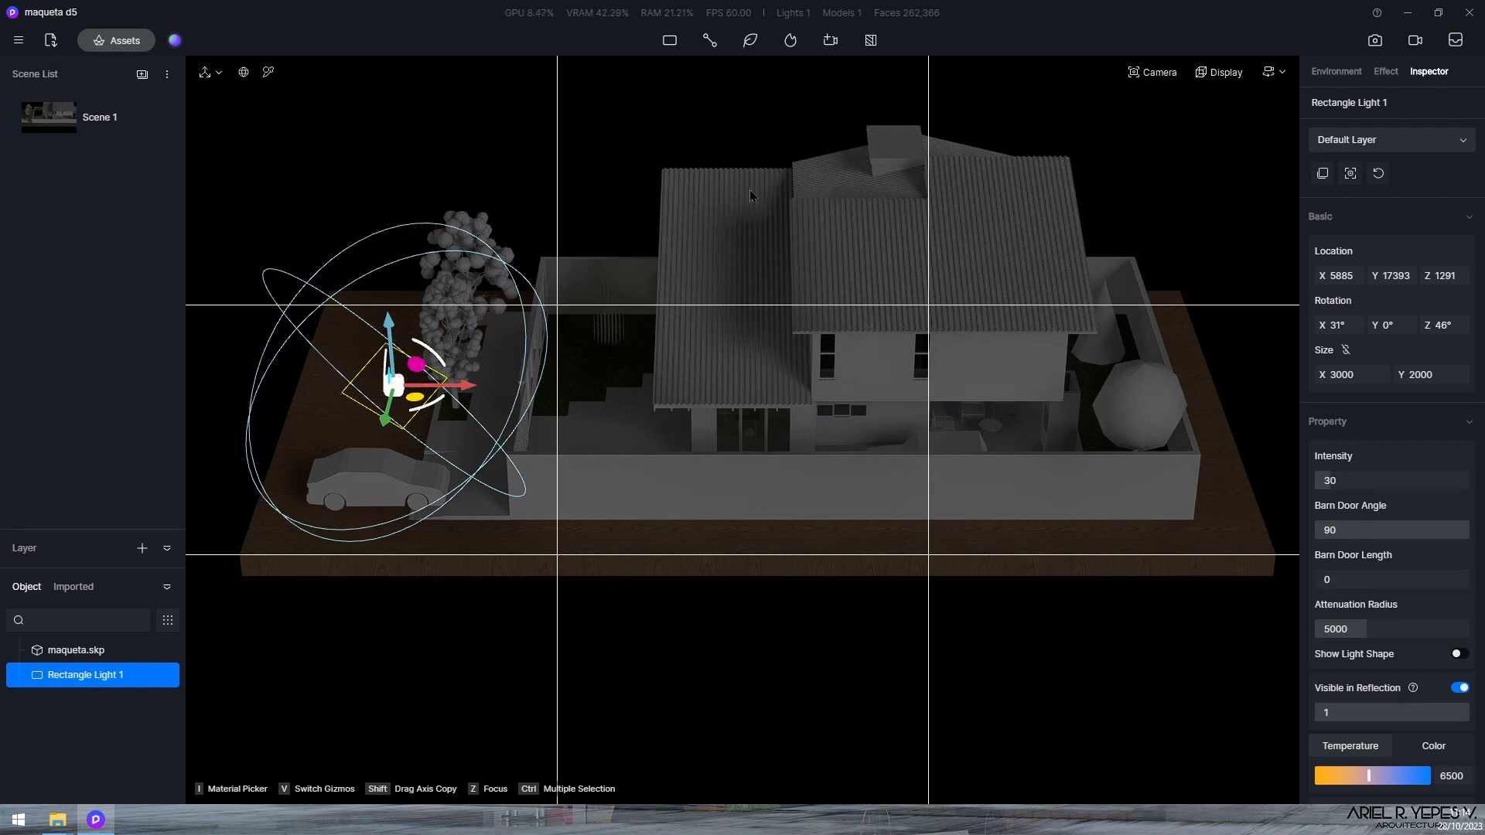
Set the camera's manual exposure to 0
left_click(1149, 72)
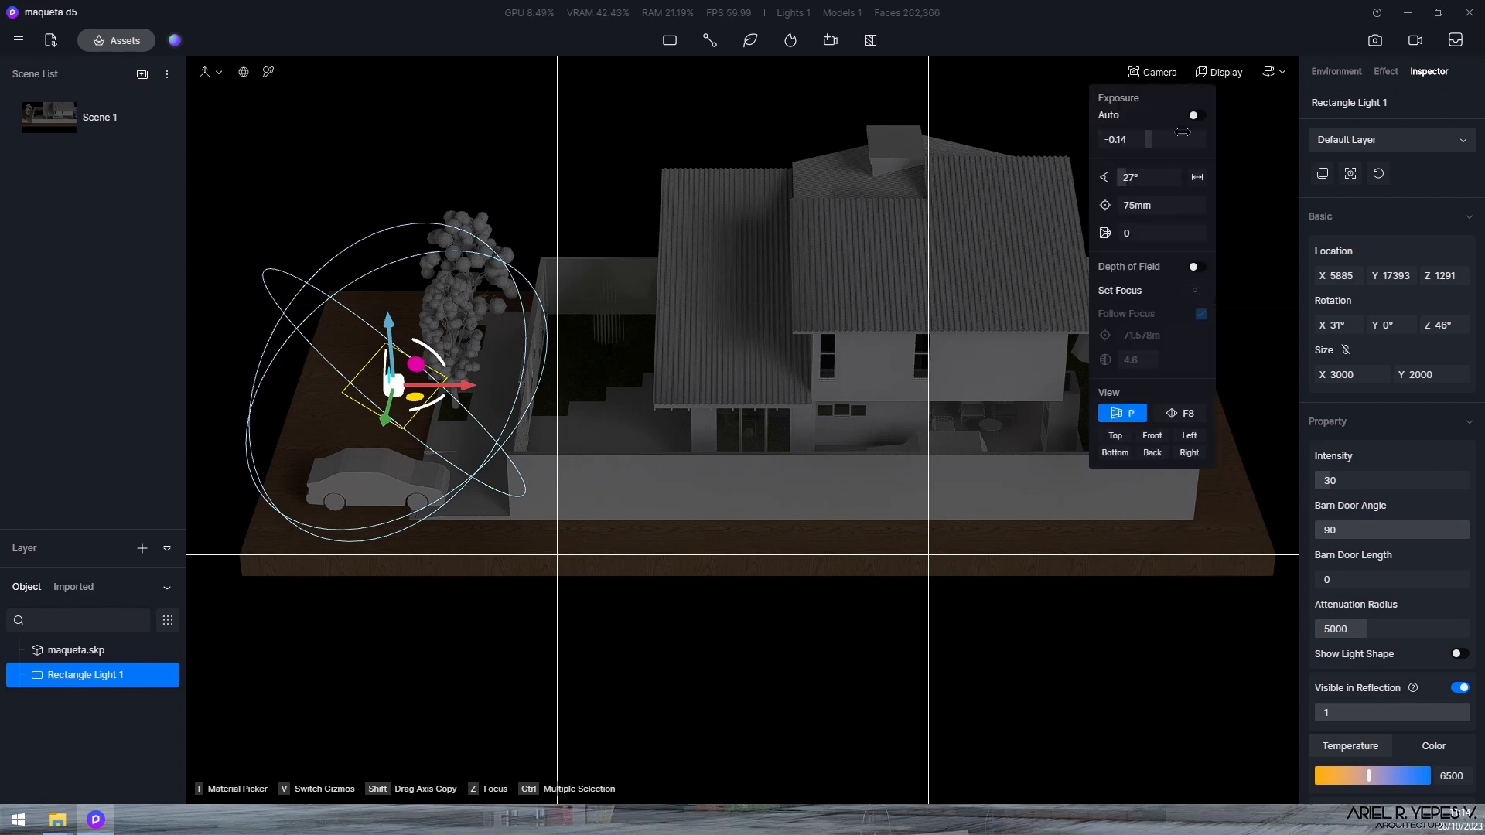
double_click(1179, 137)
mouse_move(1179, 137)
left_mouse_down()
mouse_move(1153, 139)
mouse_move(1156, 157)
left_mouse_up()
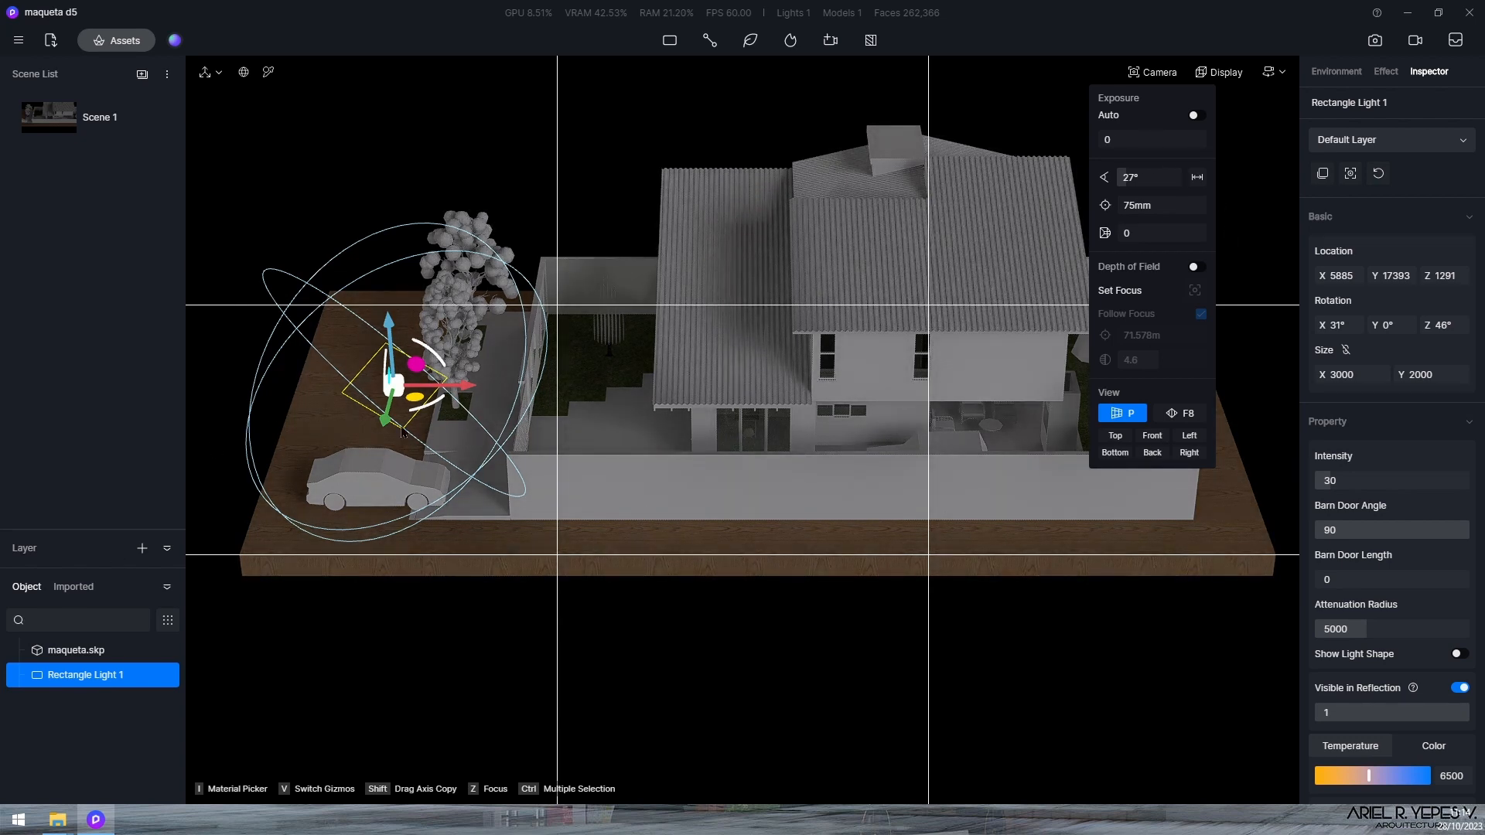
Set the rectangle light's intensity to 100
left_click(1395, 483)
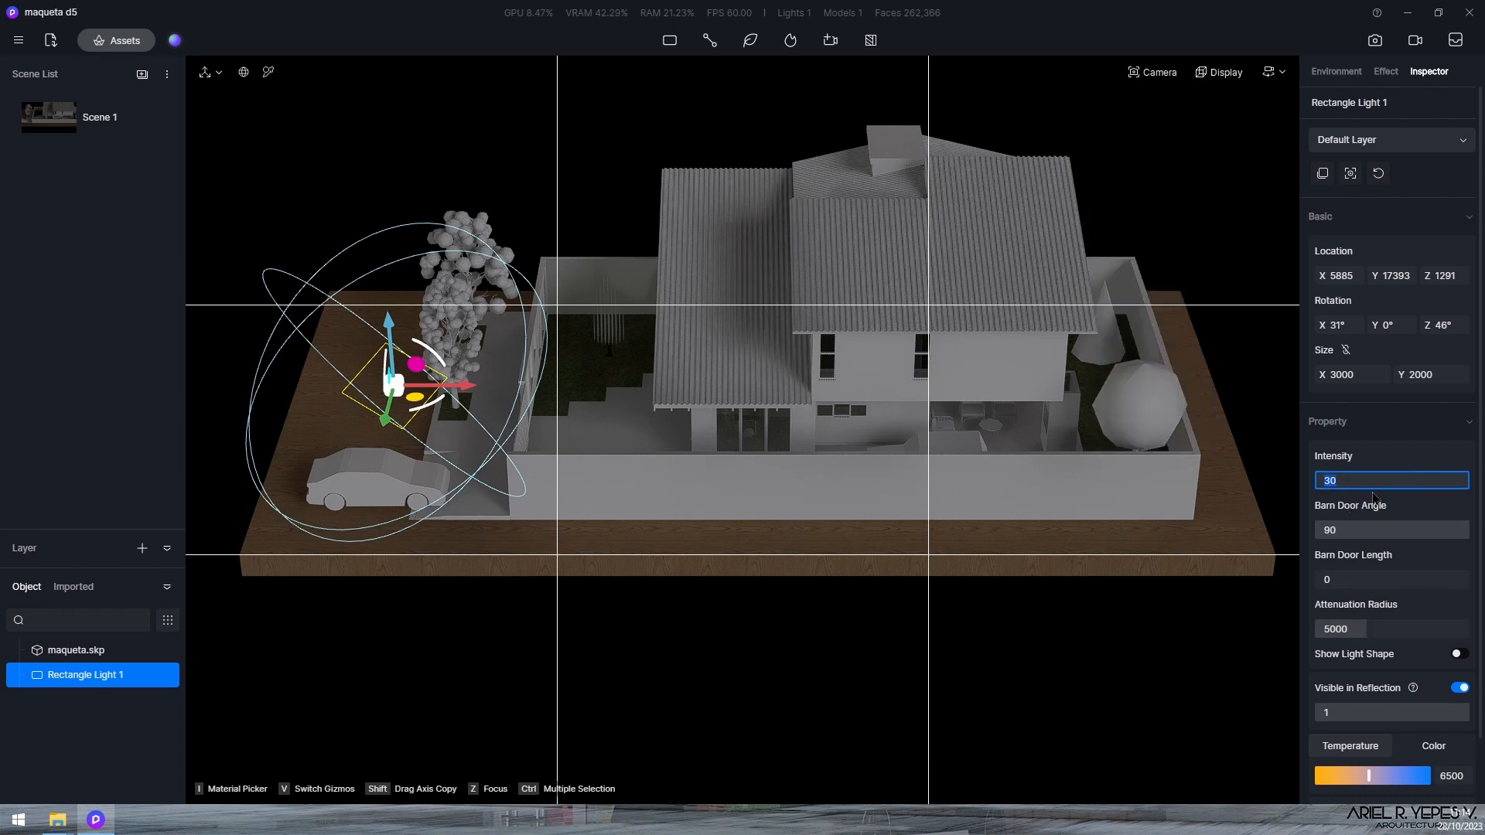
type("100")
key("Return")
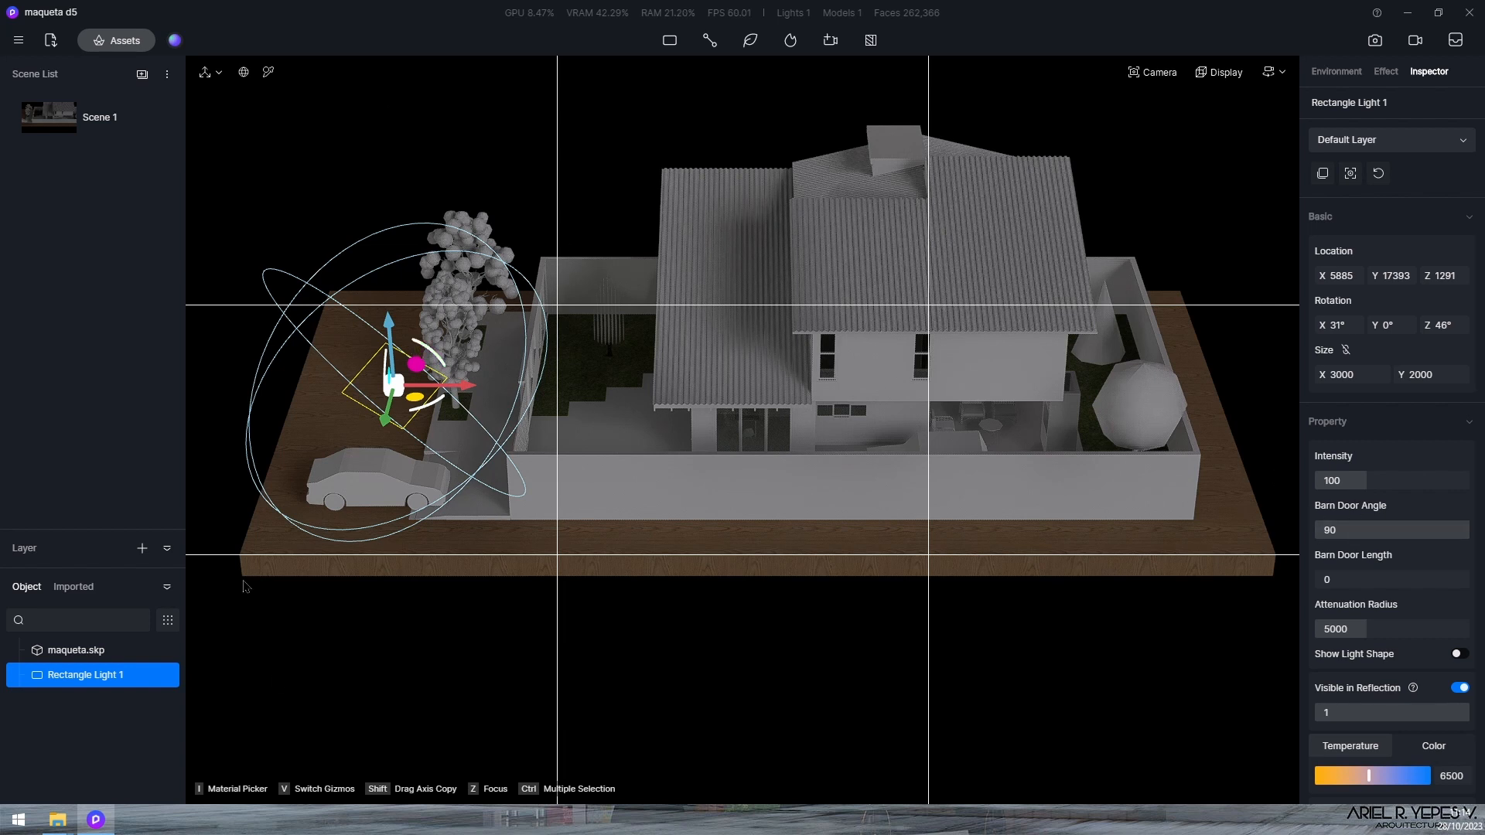
Set the rectangle light's attenuation radius to 50000 and make it invisible in reflections
left_click(1350, 628)
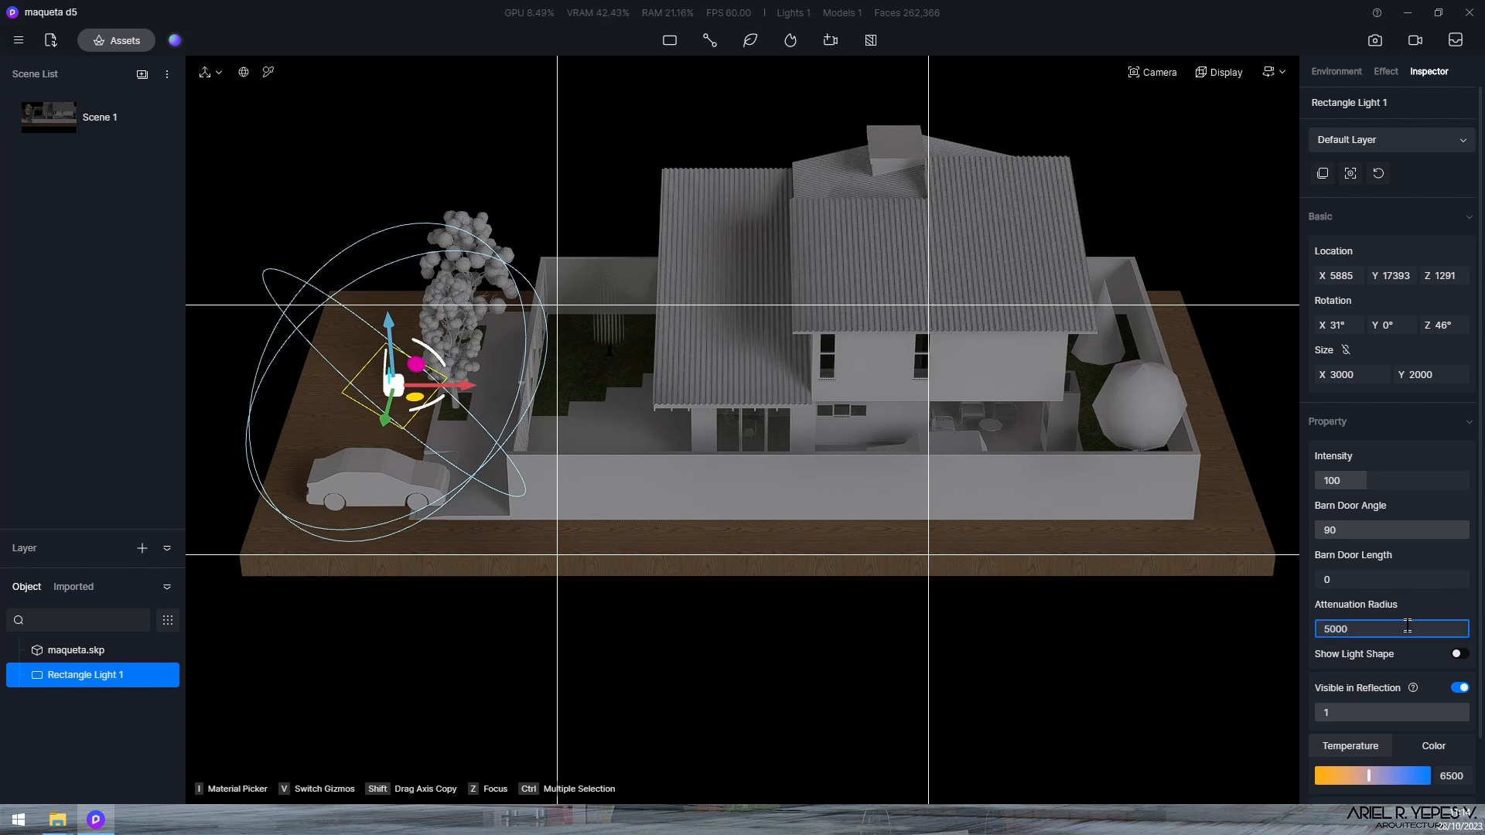
type("0")
key("Return")
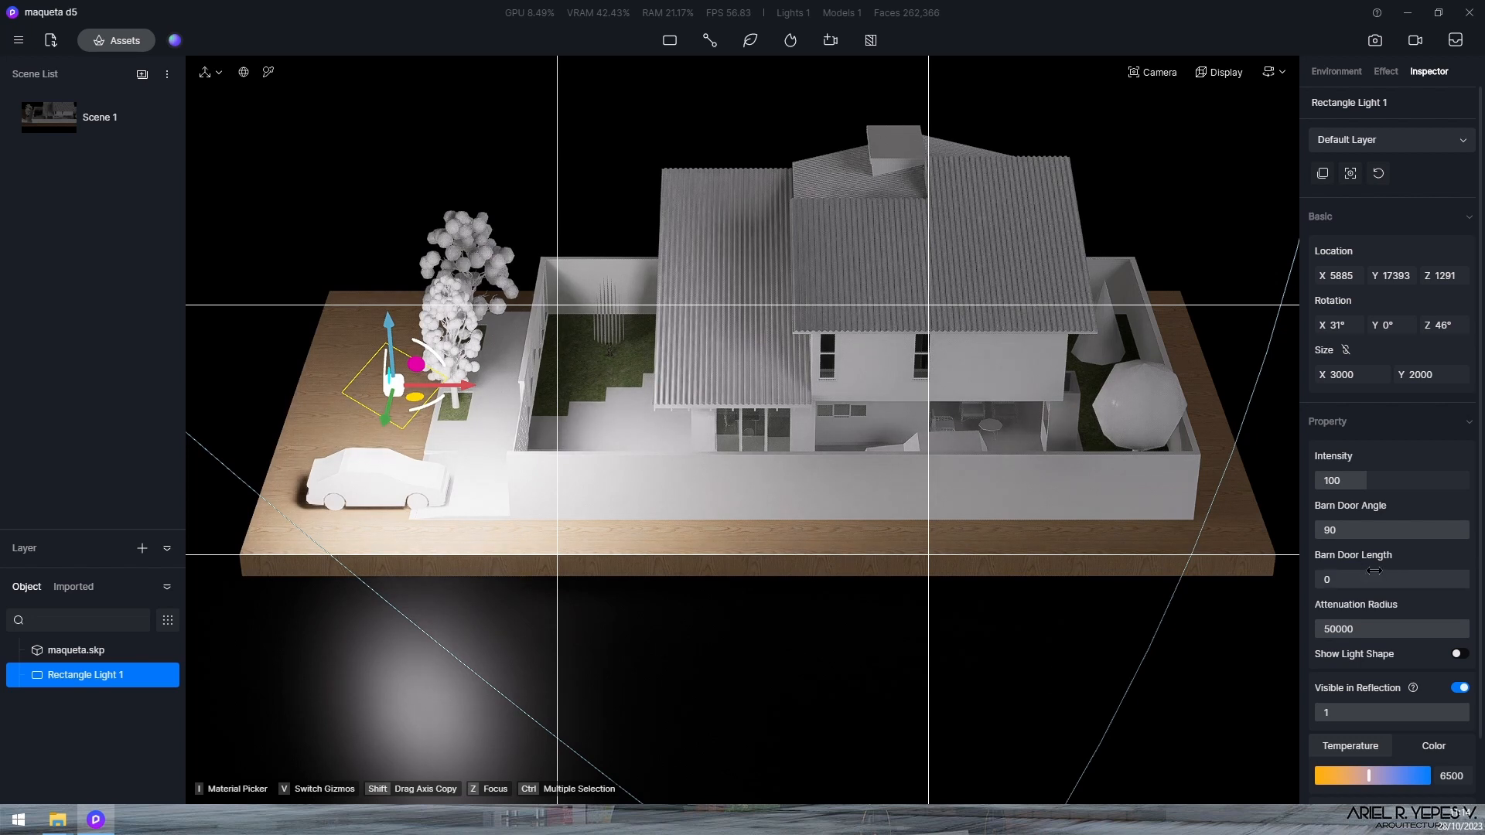
left_click(1459, 687)
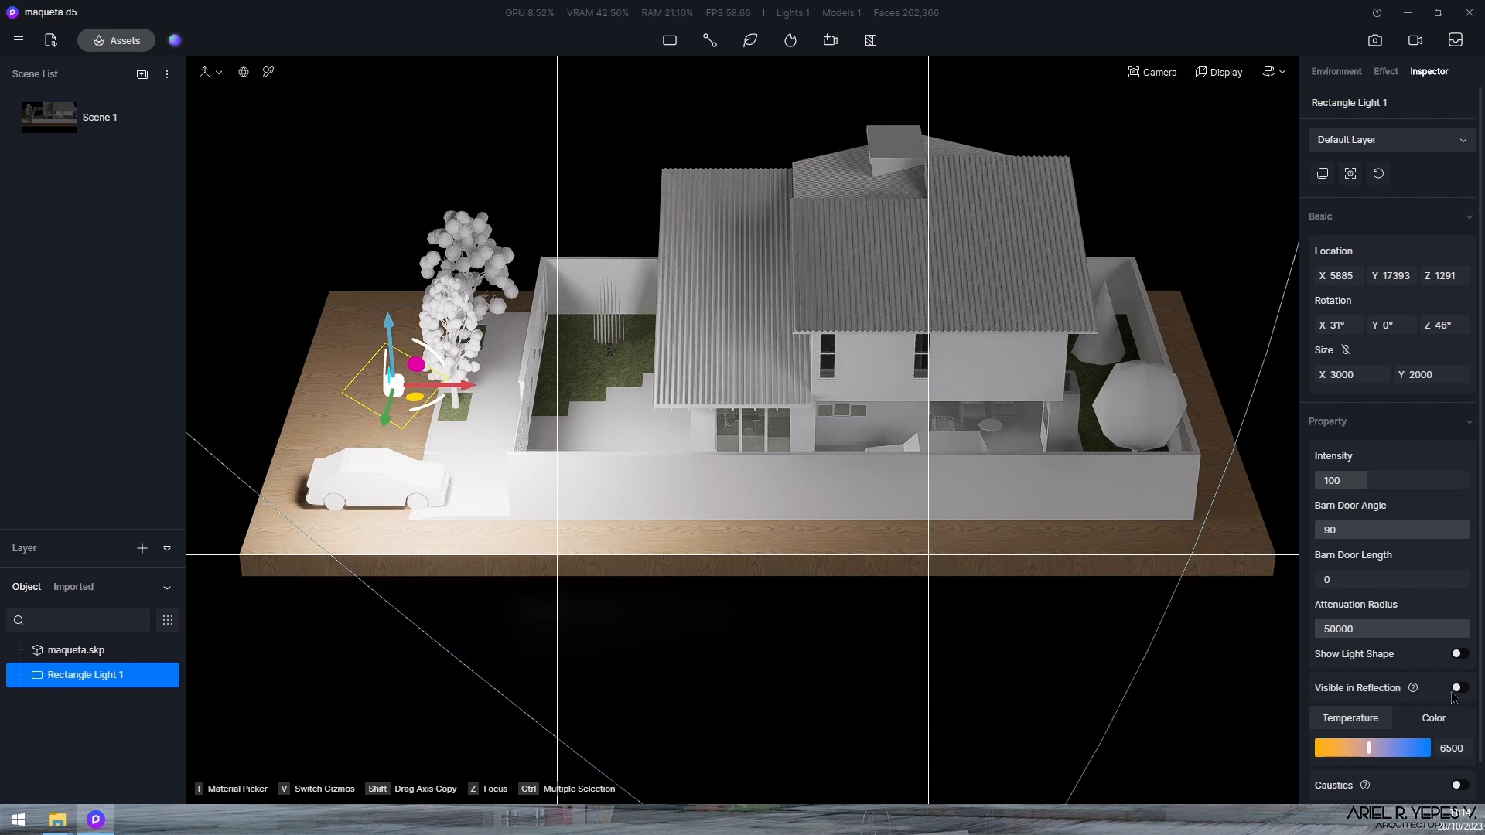
Raise the rectangle light to about Z 7234, above the tree, and try a steeper tilt toward the house
left_click_drag(389, 334, 360, 141)
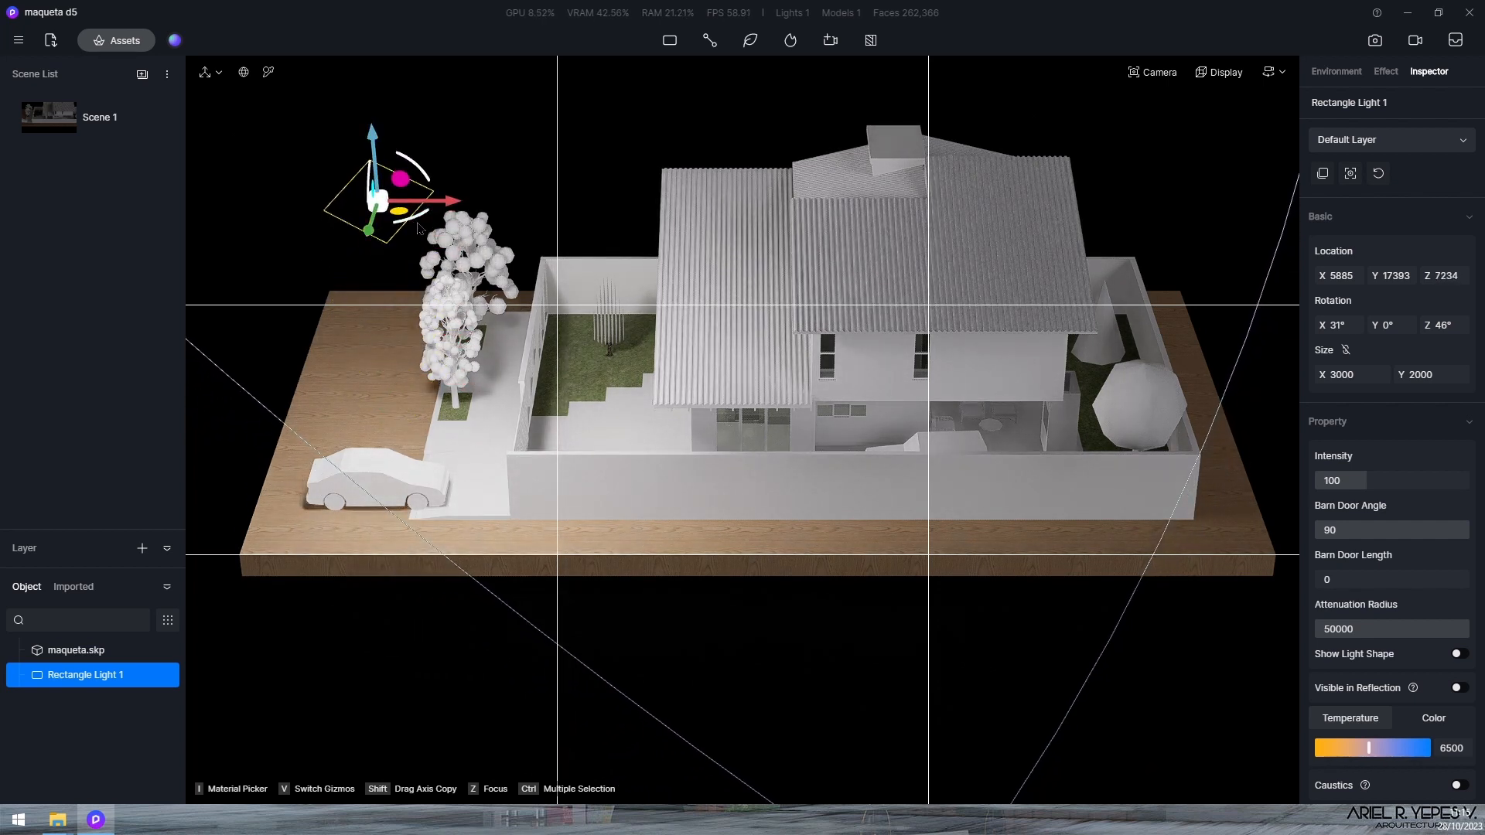
left_click_drag(373, 181, 366, 195)
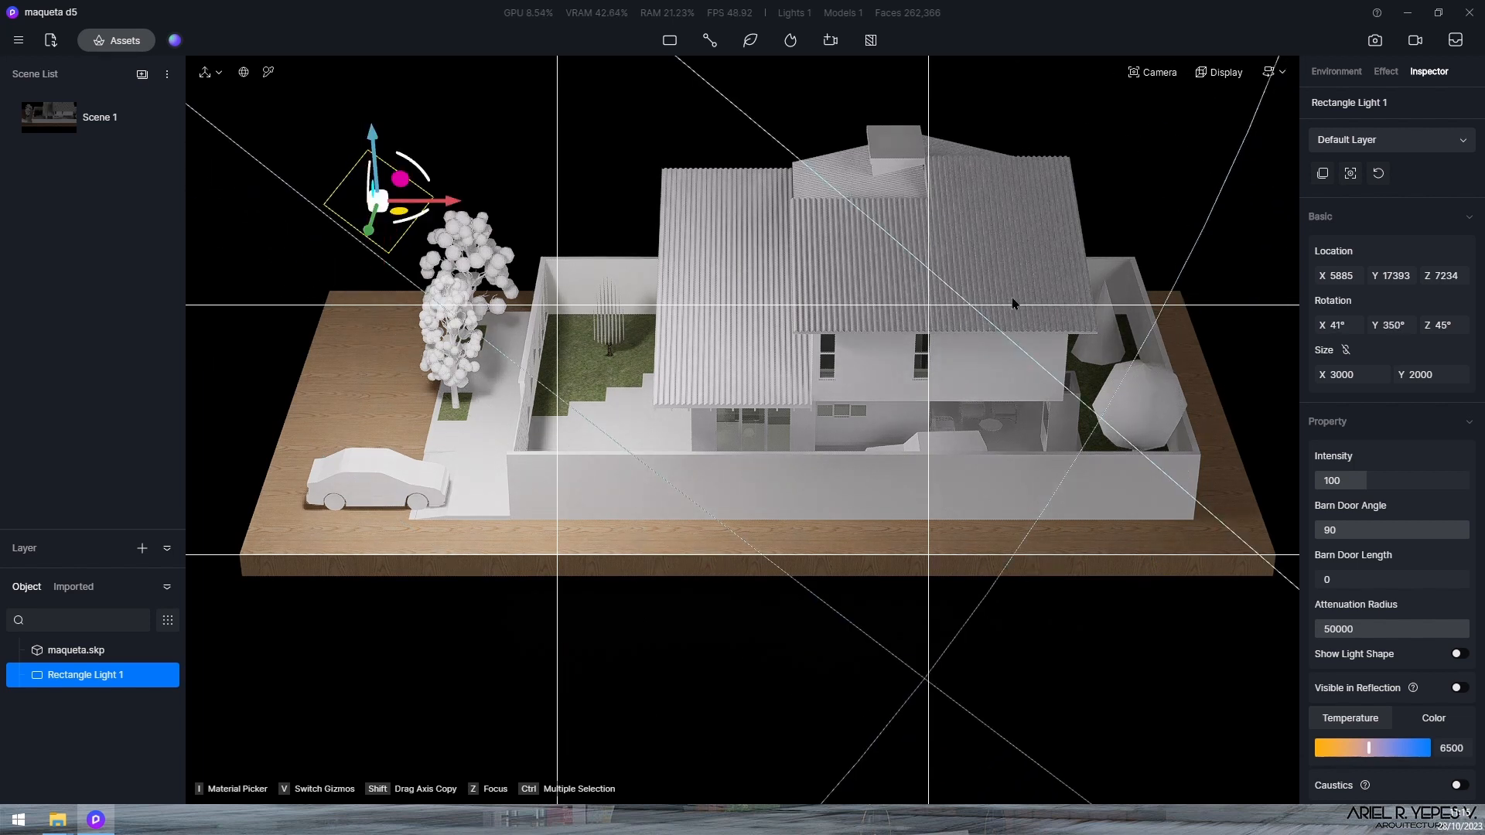
key("Escape")
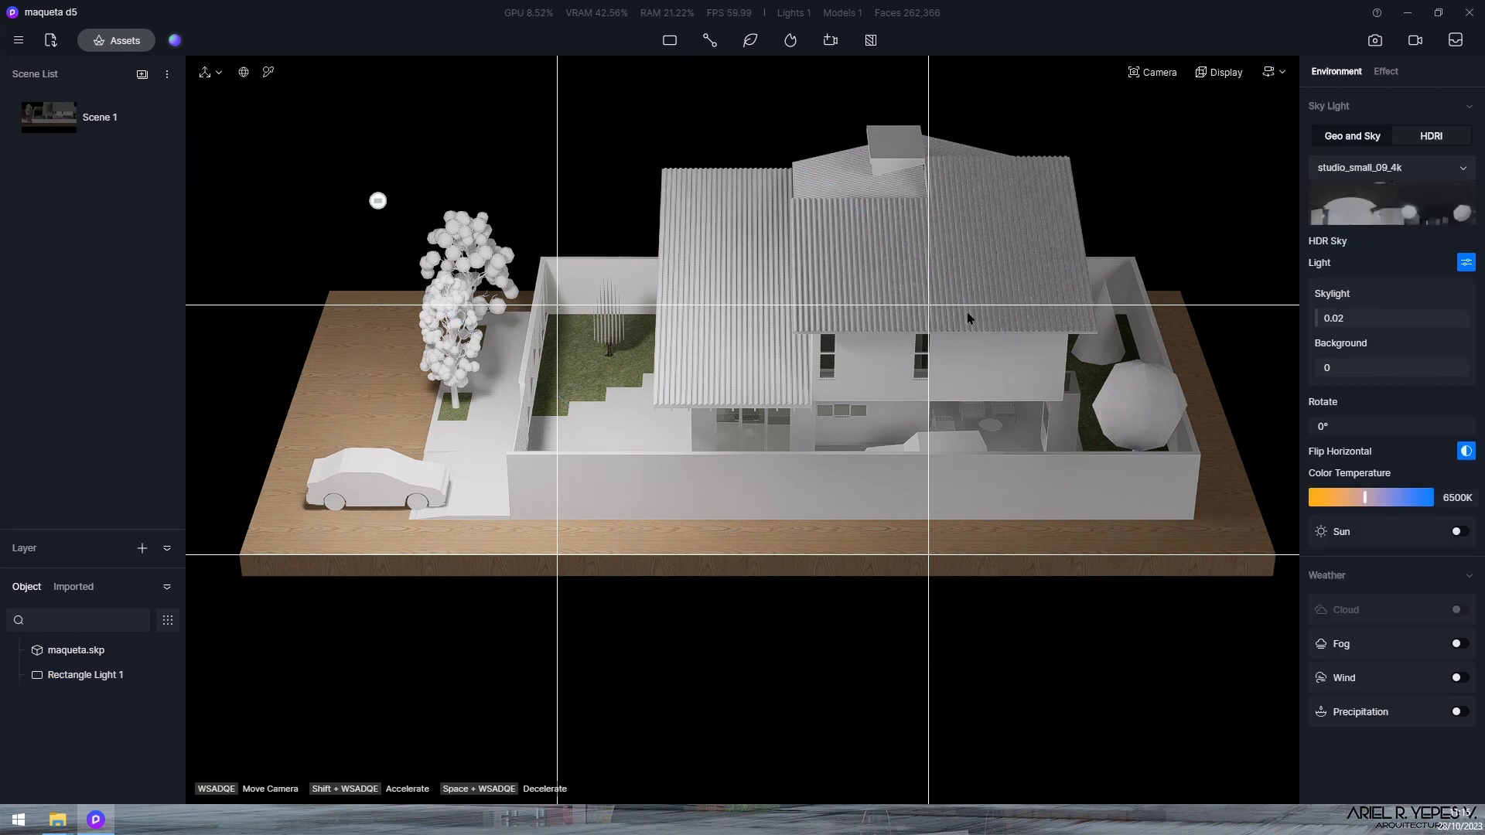
left_click(379, 202)
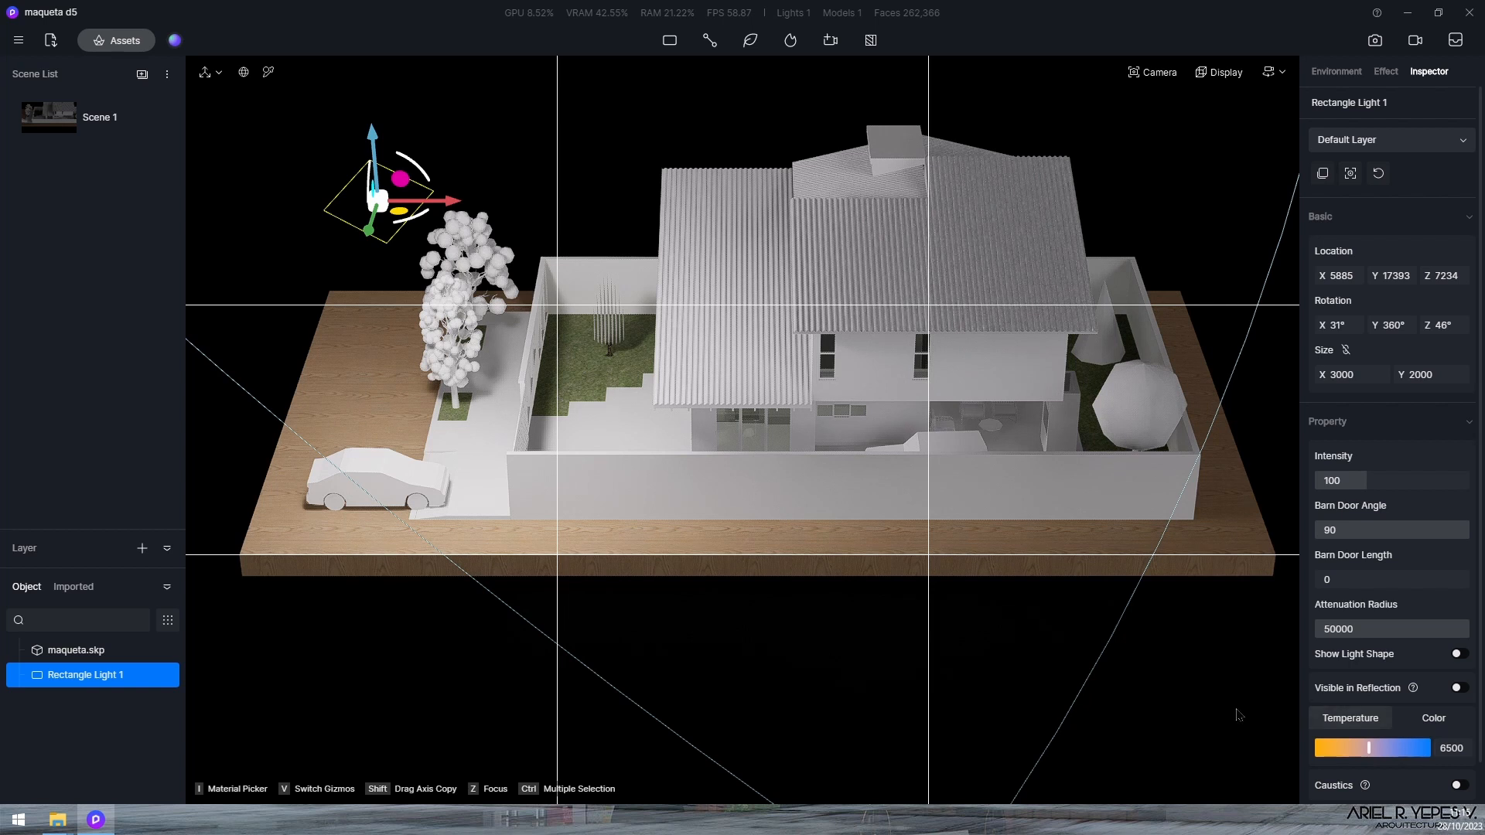
Rename the rectangle light as principal
double_click(76, 676)
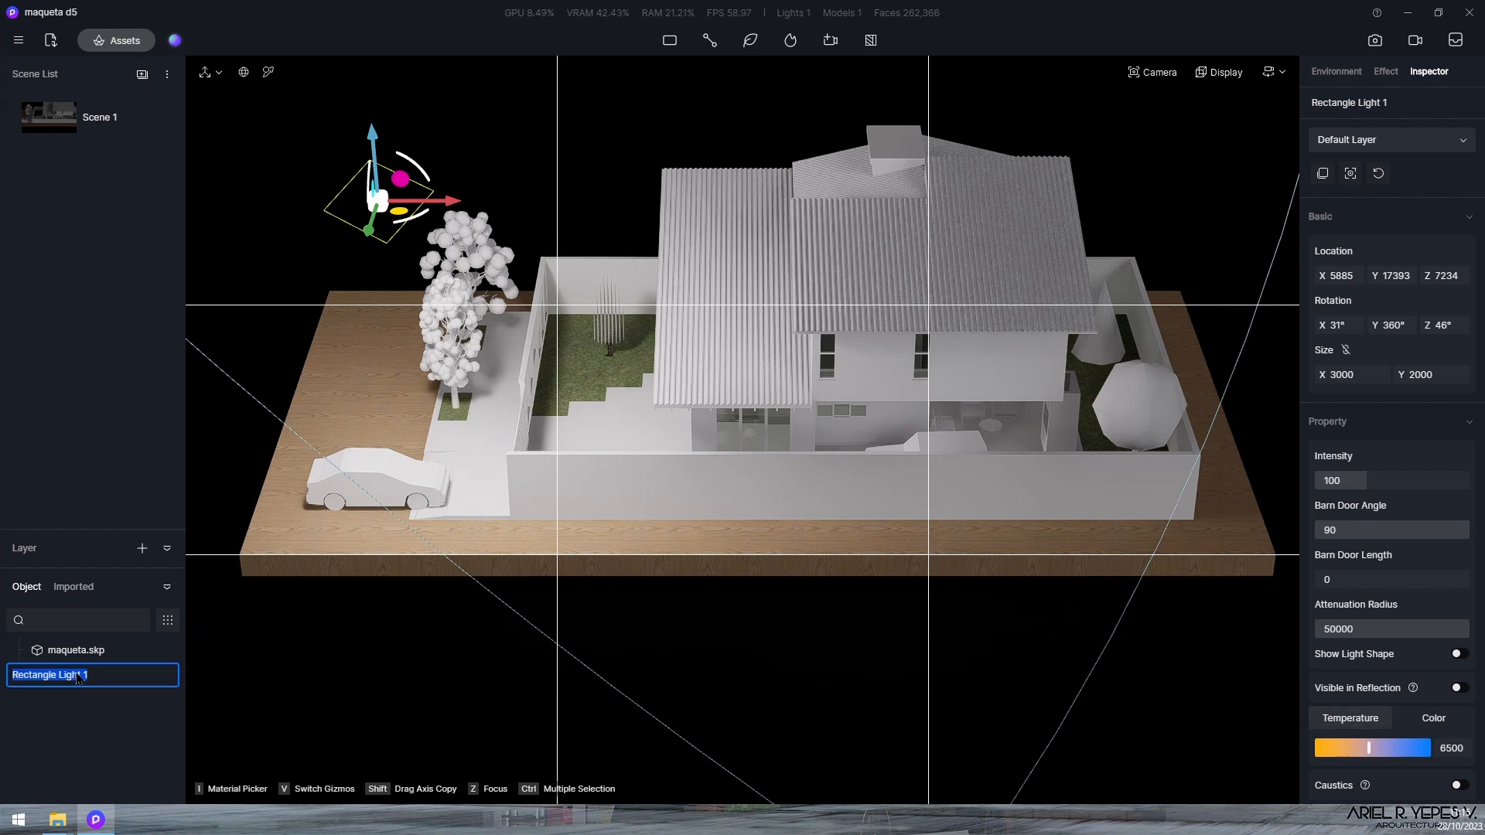
type("principal")
left_click(471, 618)
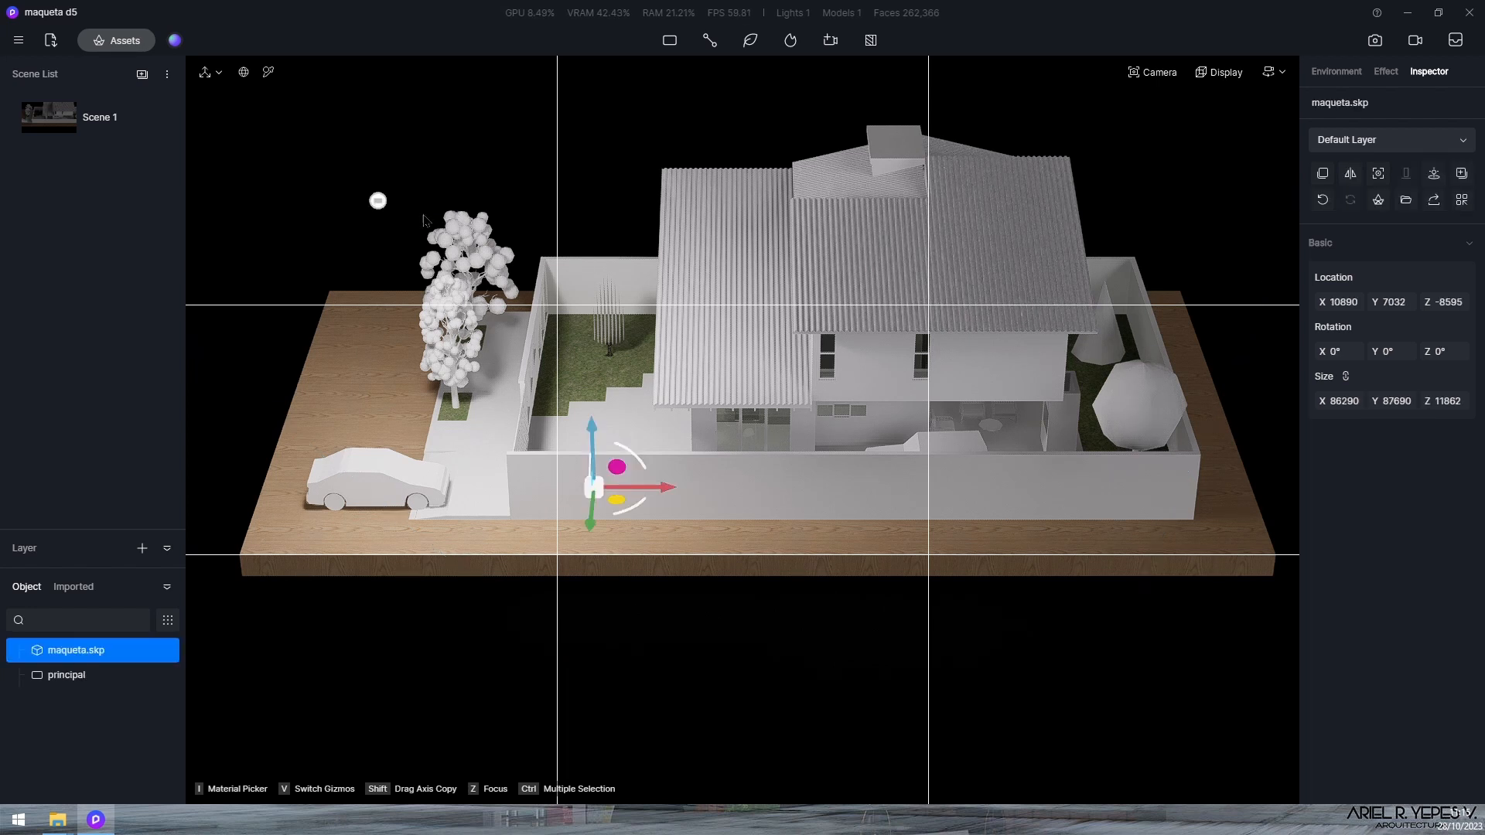
Copy the principal light to the opposite side of the house, at about X 32282, Y 17223, Z 5145
left_click(377, 201)
left_click_drag(456, 209, 1268, 275)
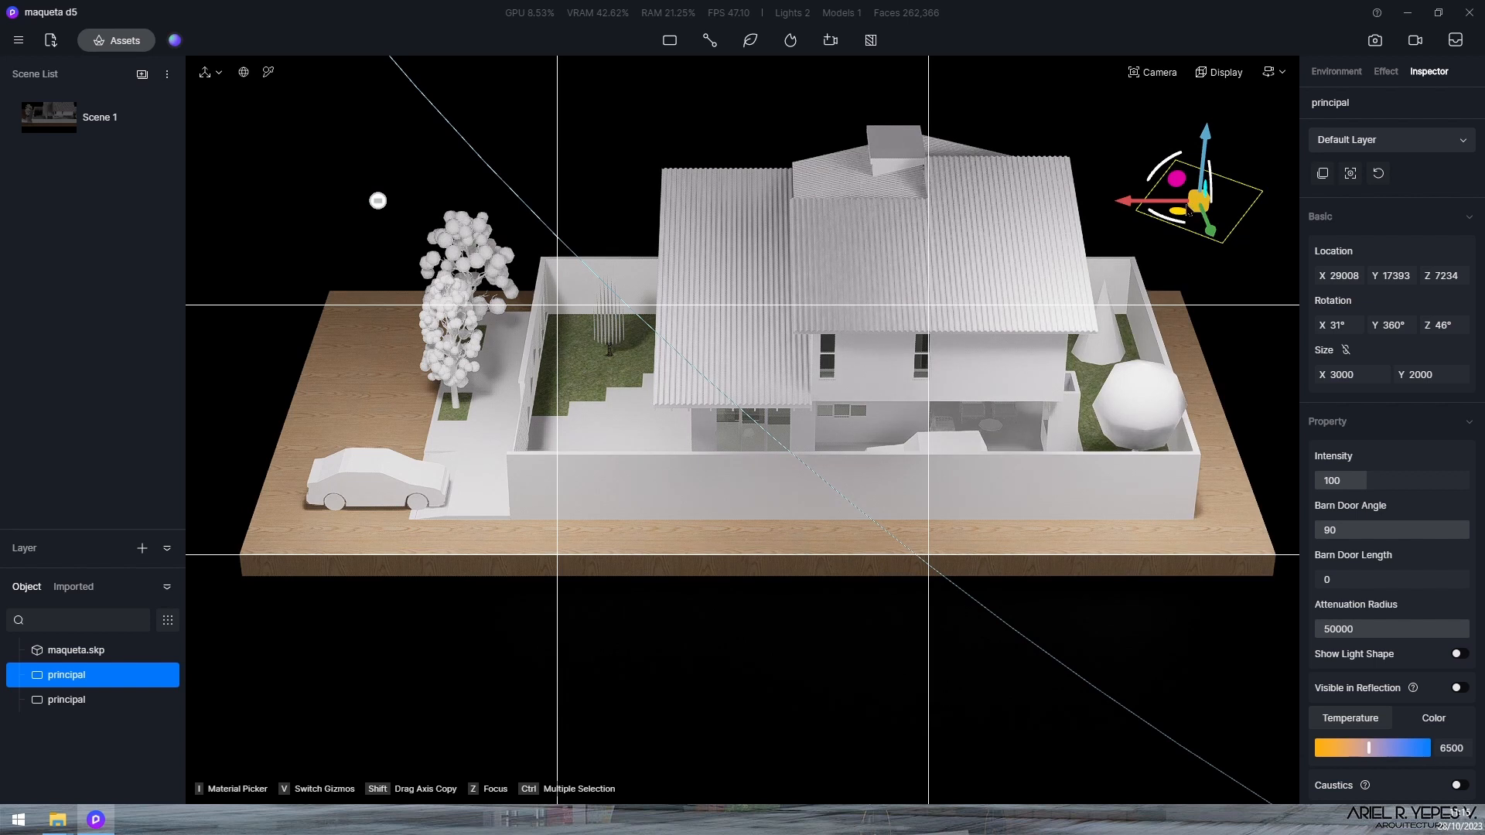
left_click_drag(1188, 211, 1296, 173)
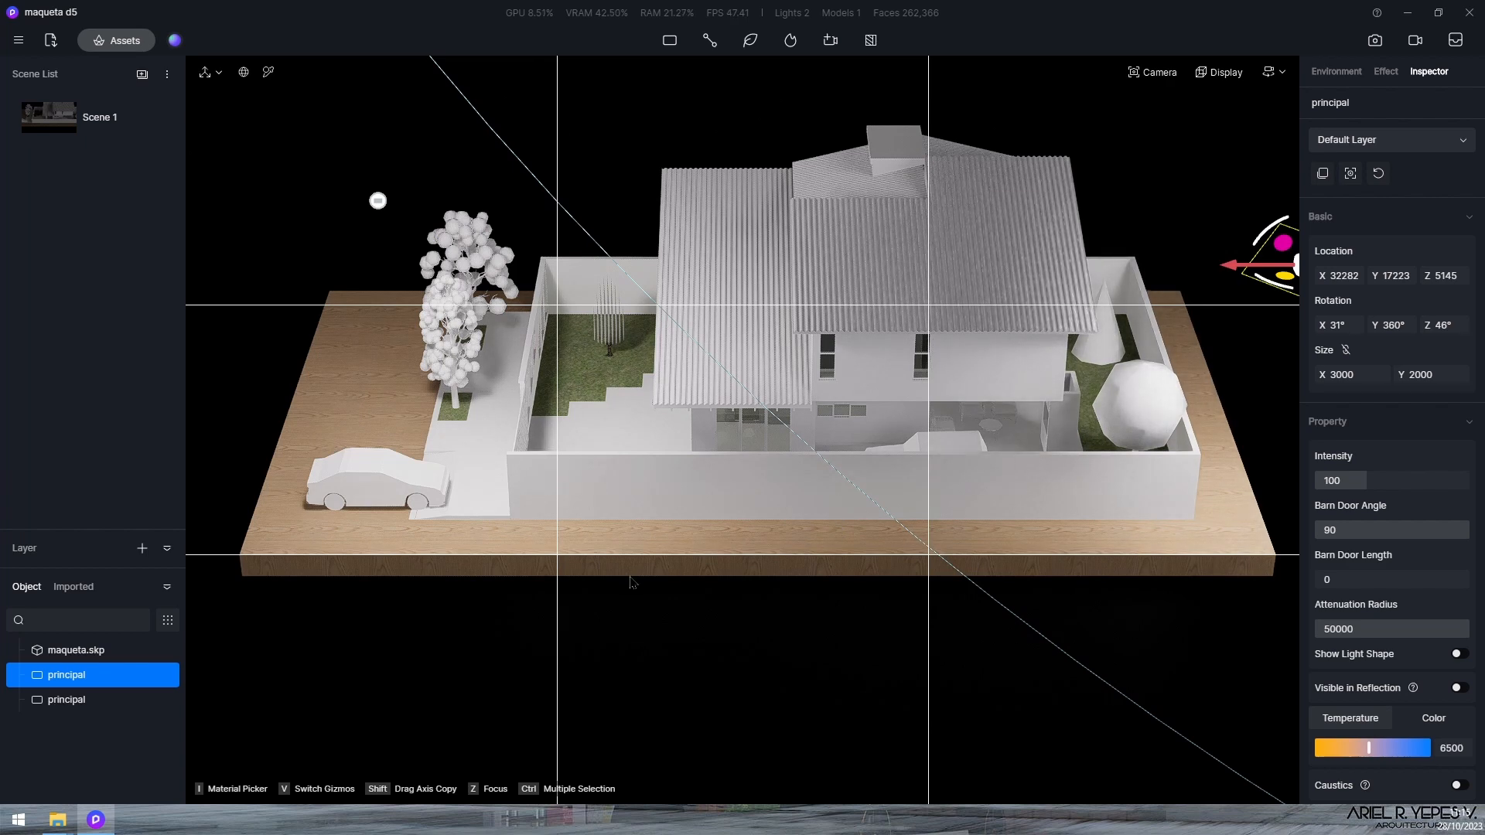
Rotate the copied light to face the house, with X rotation 45° and Z rotation 316°
right_click_drag(681, 659, 1153, 304)
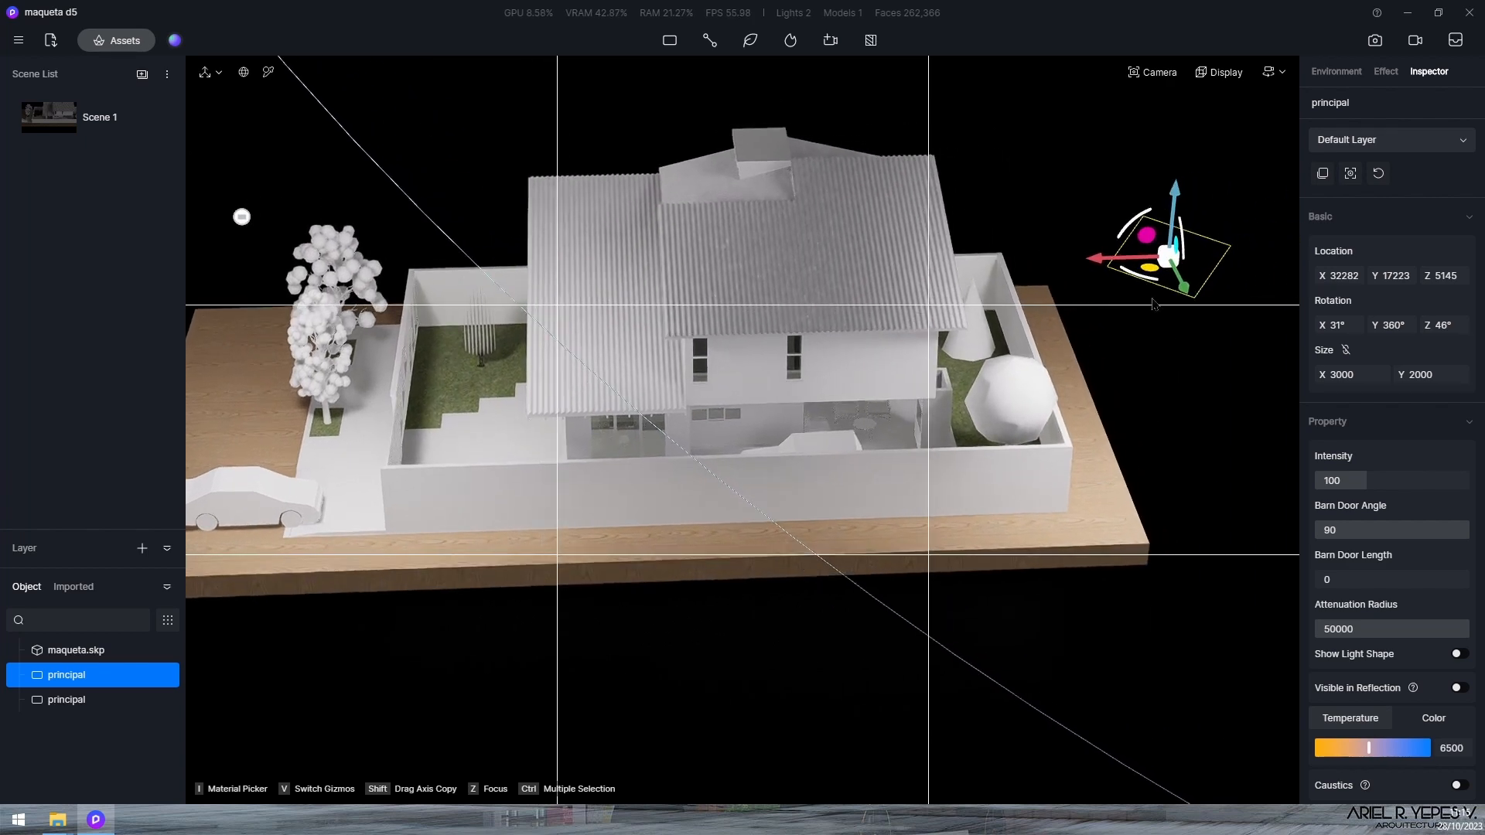
left_click_drag(1141, 288, 1287, 284)
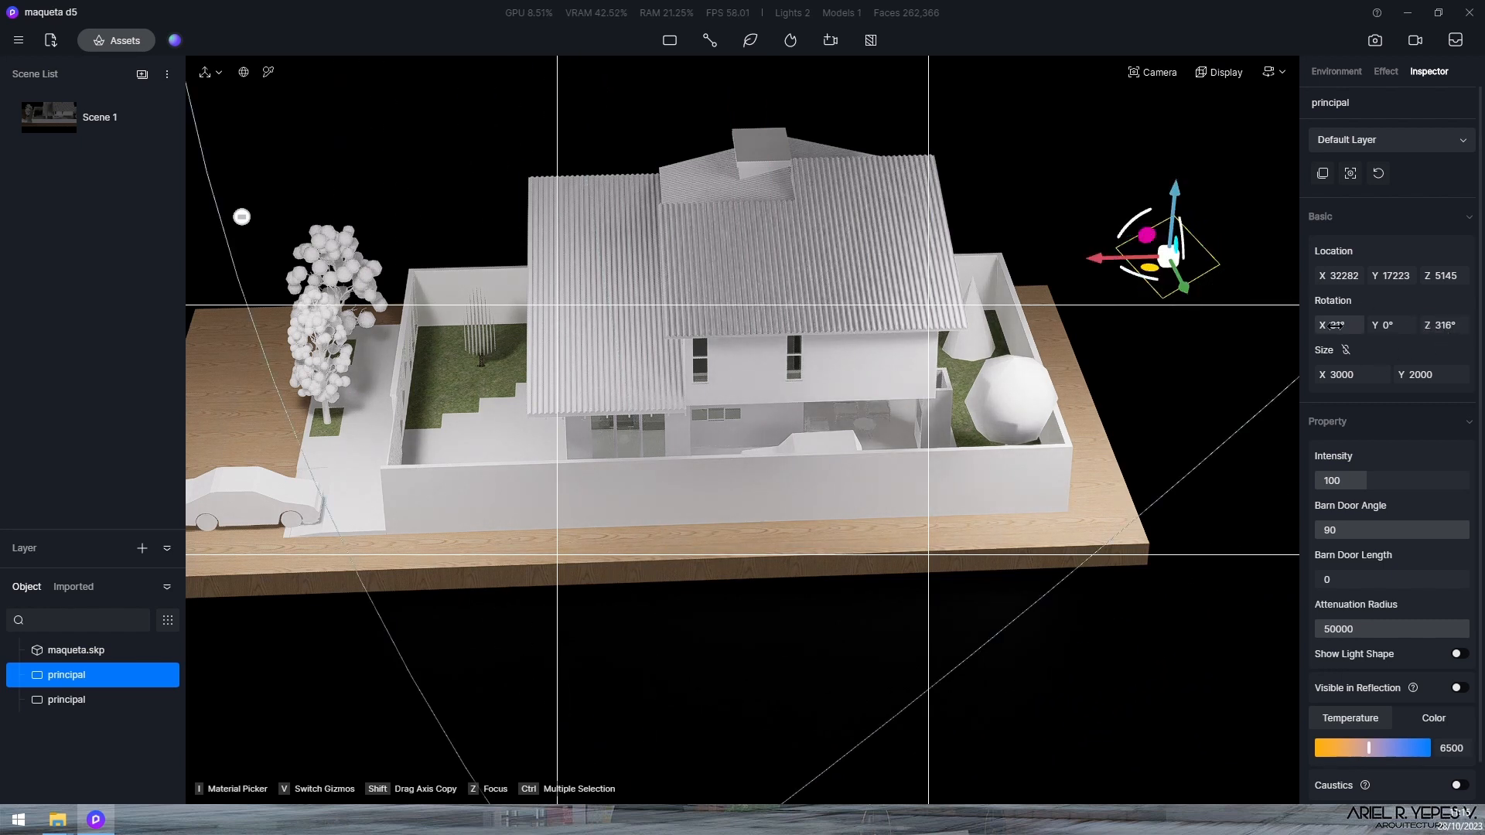
left_click_drag(1346, 325, 1340, 344)
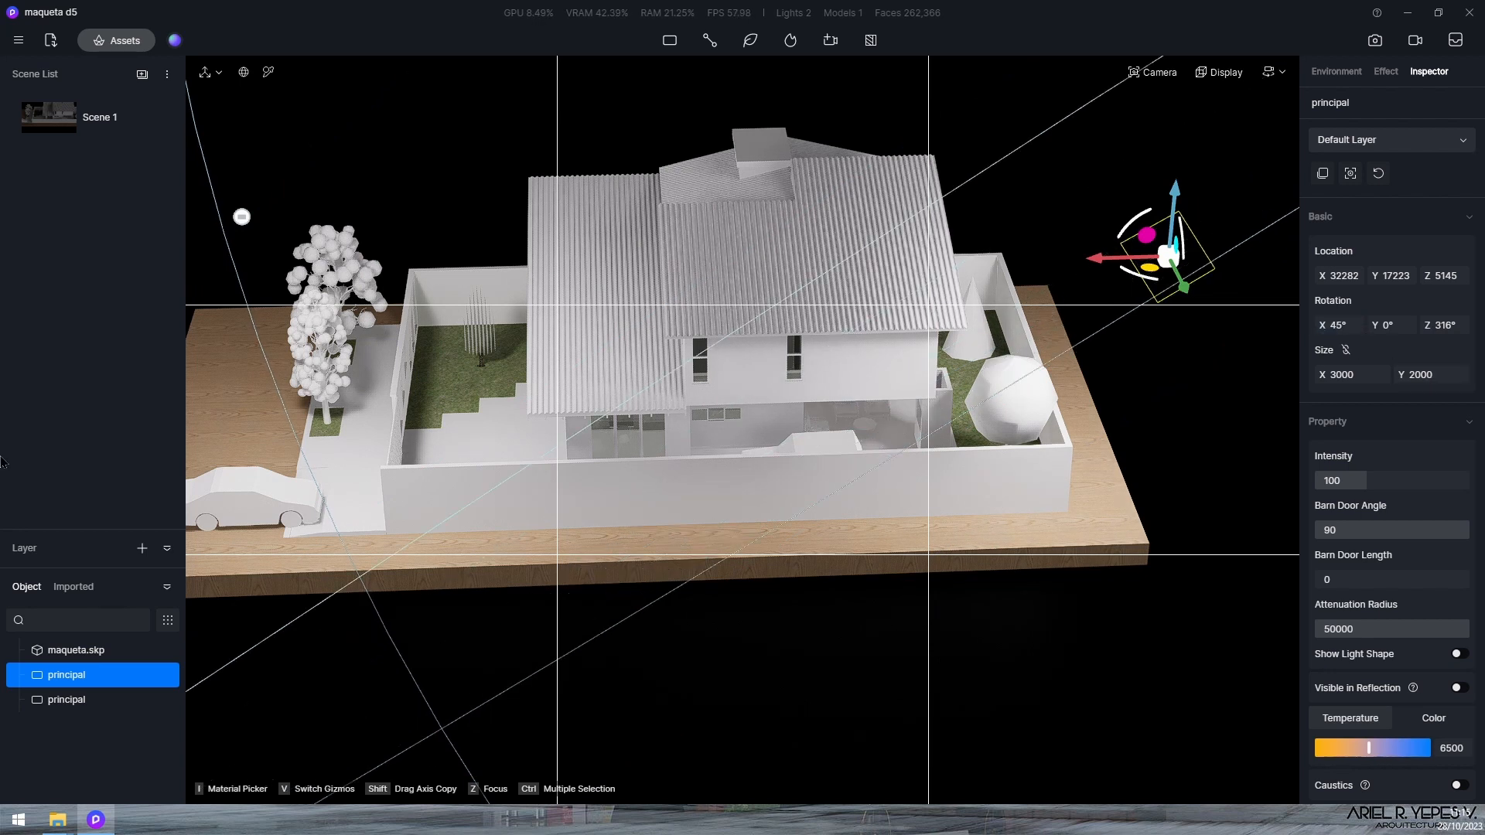
Aim the original principal light on the tree side with X rotation 45° and Z rotation 58°
left_click(242, 218)
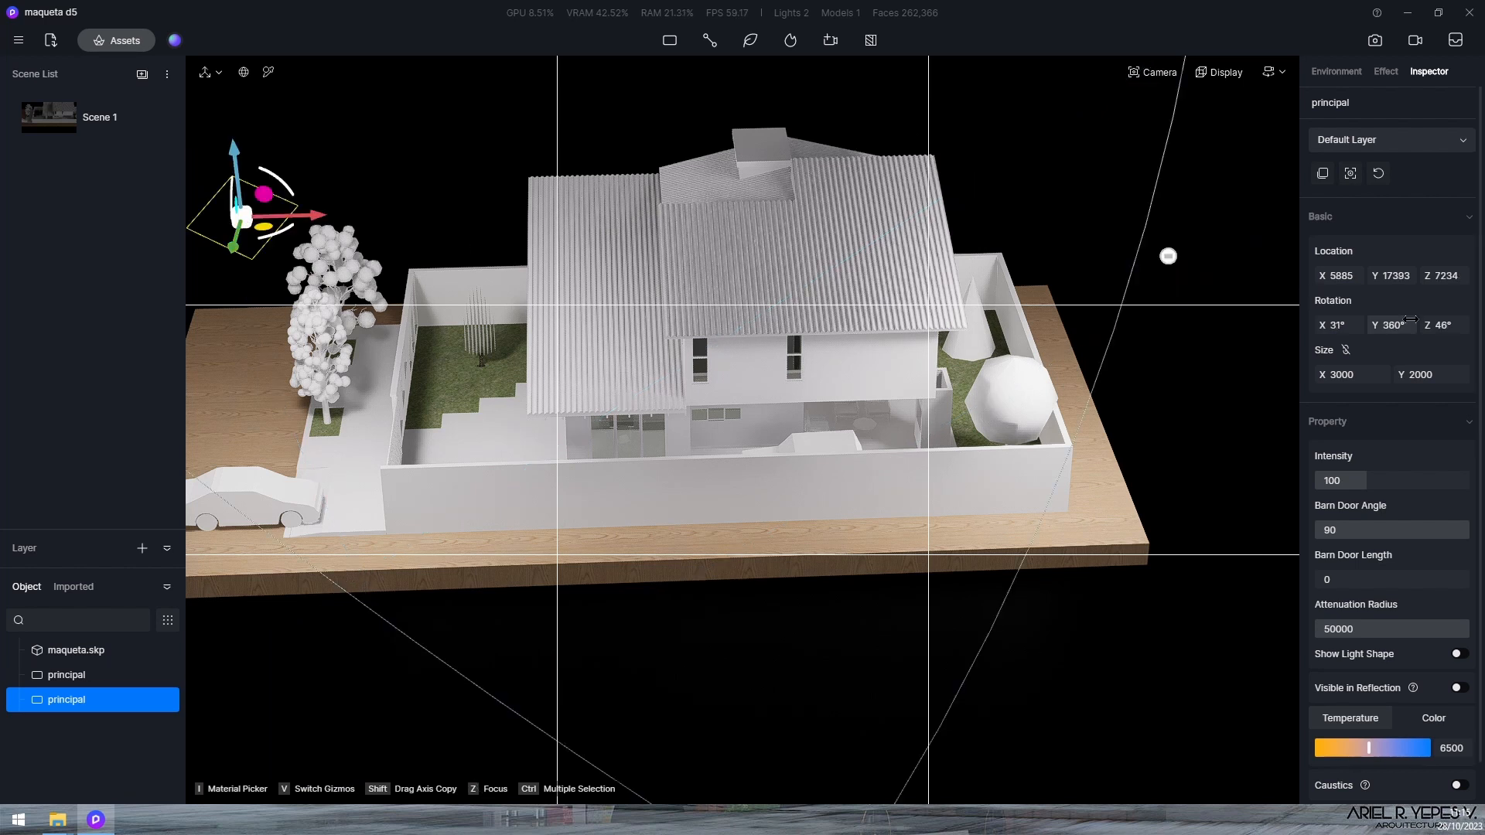
left_click(1348, 325)
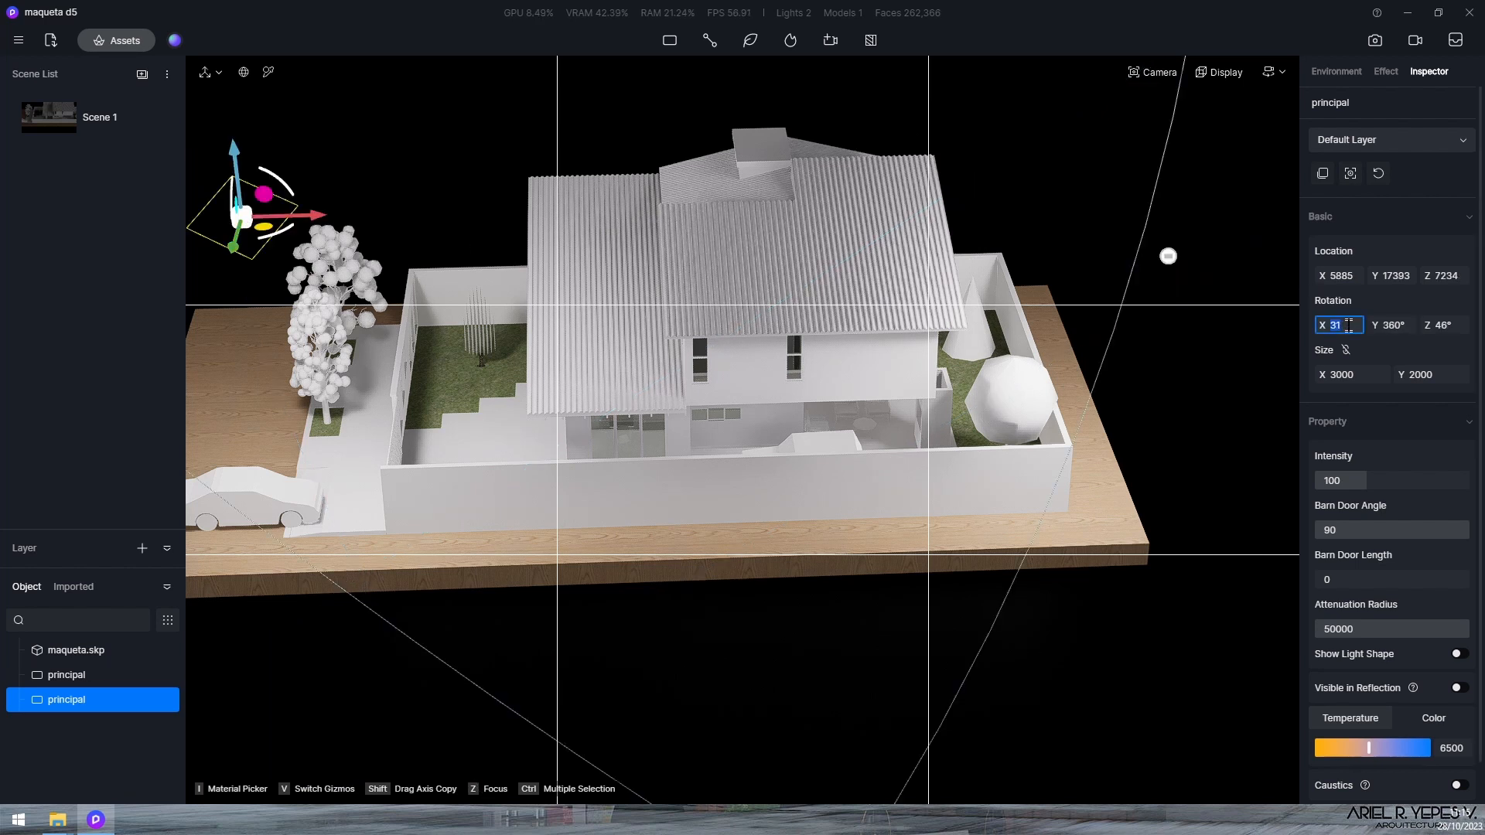
type("45")
key("Return")
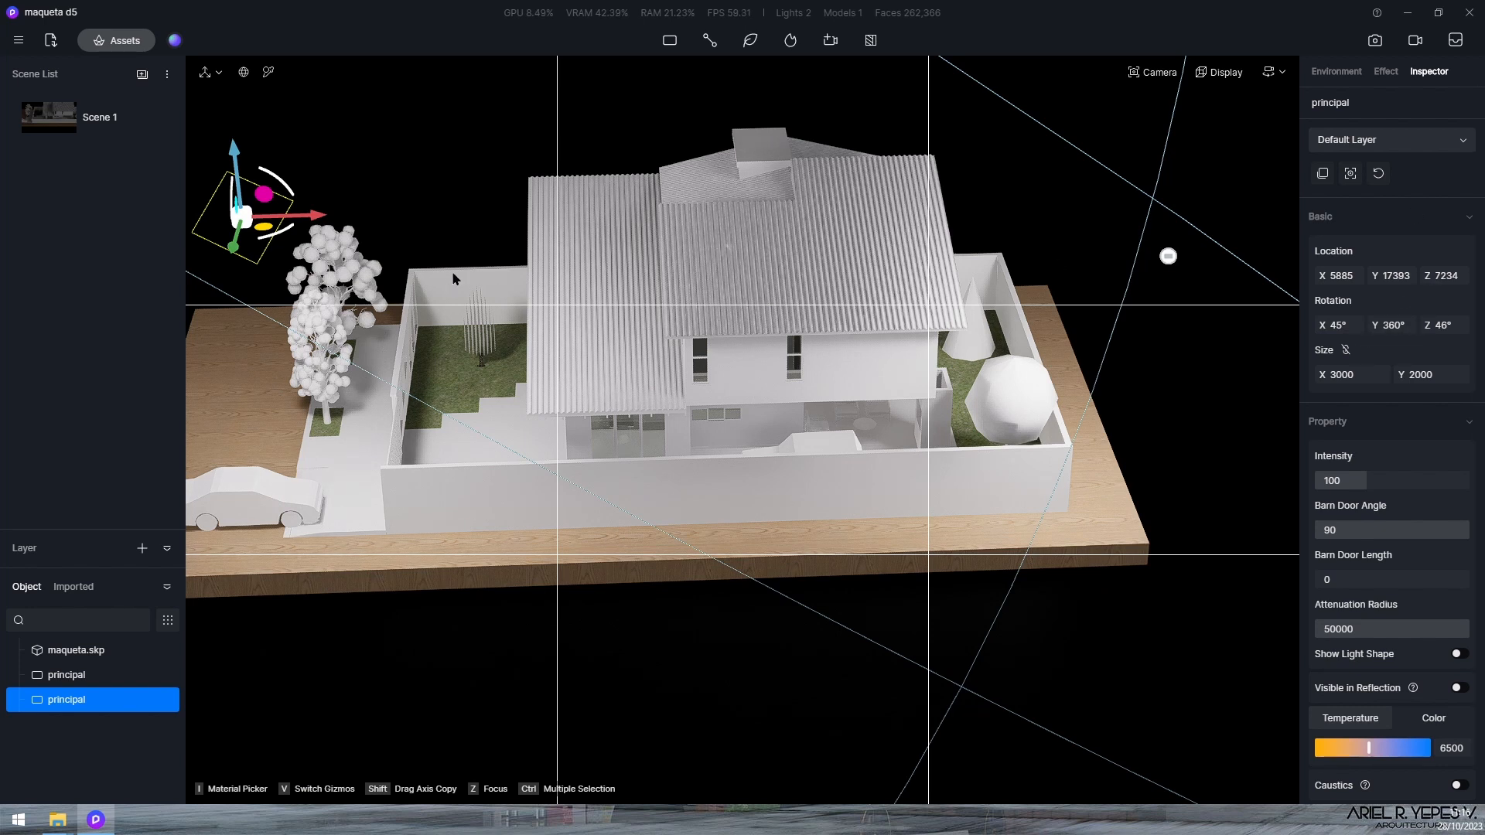
left_click_drag(287, 231, 272, 244)
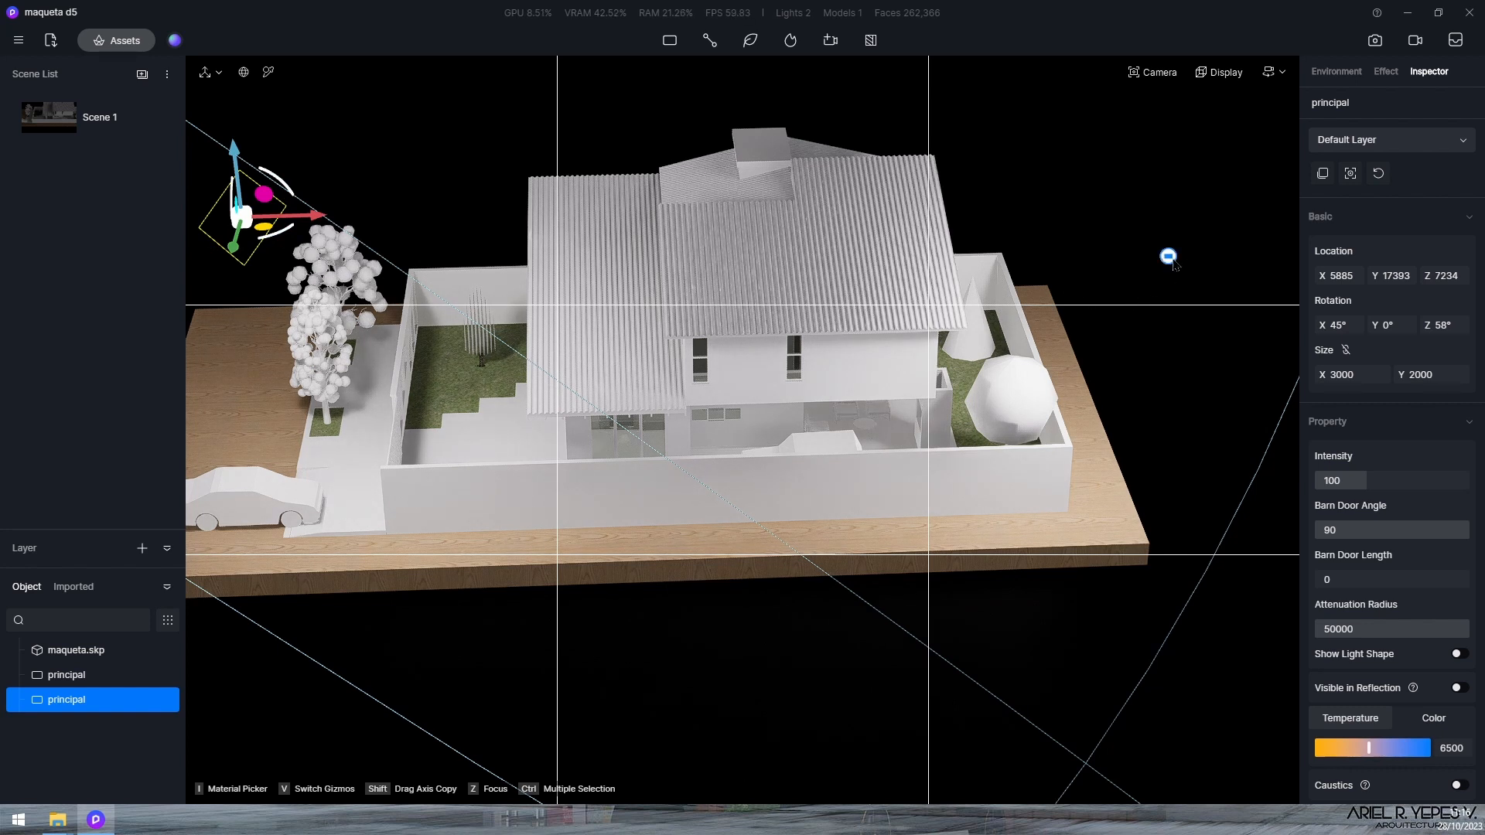
Set the copied light's color temperature to 3500
left_click(1168, 256)
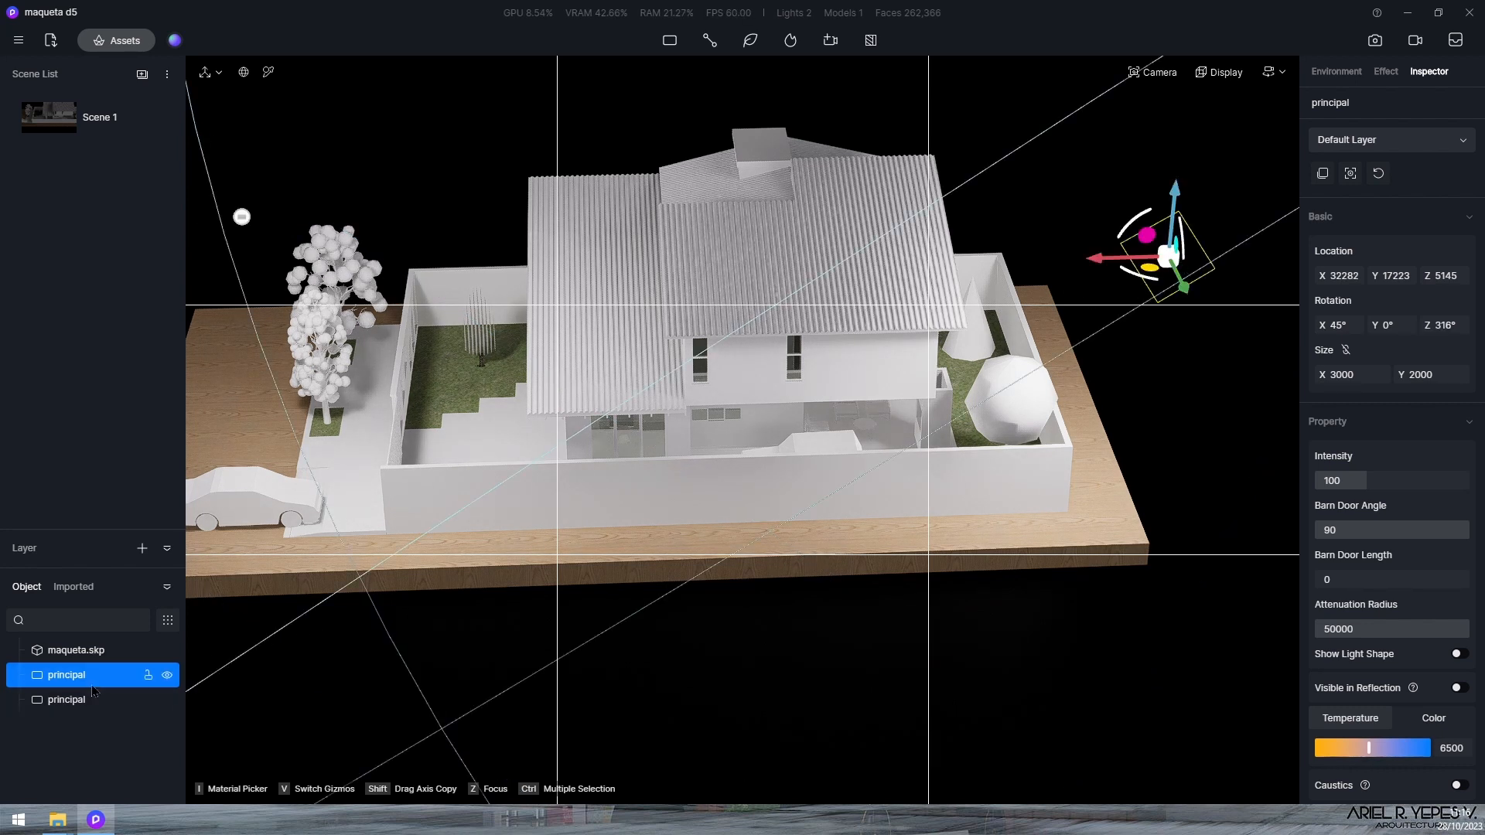
left_click(1453, 747)
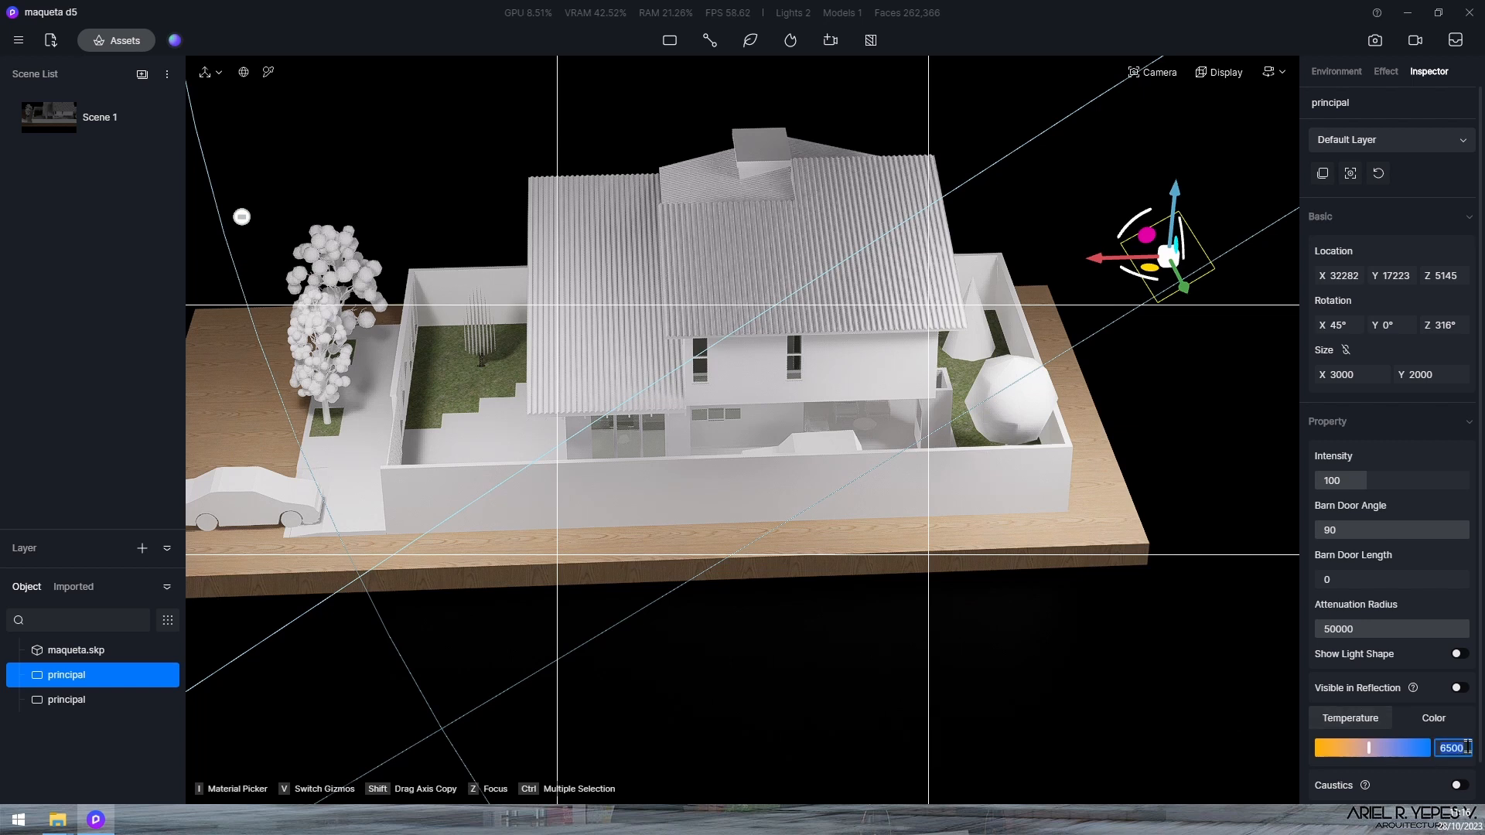
type("35")
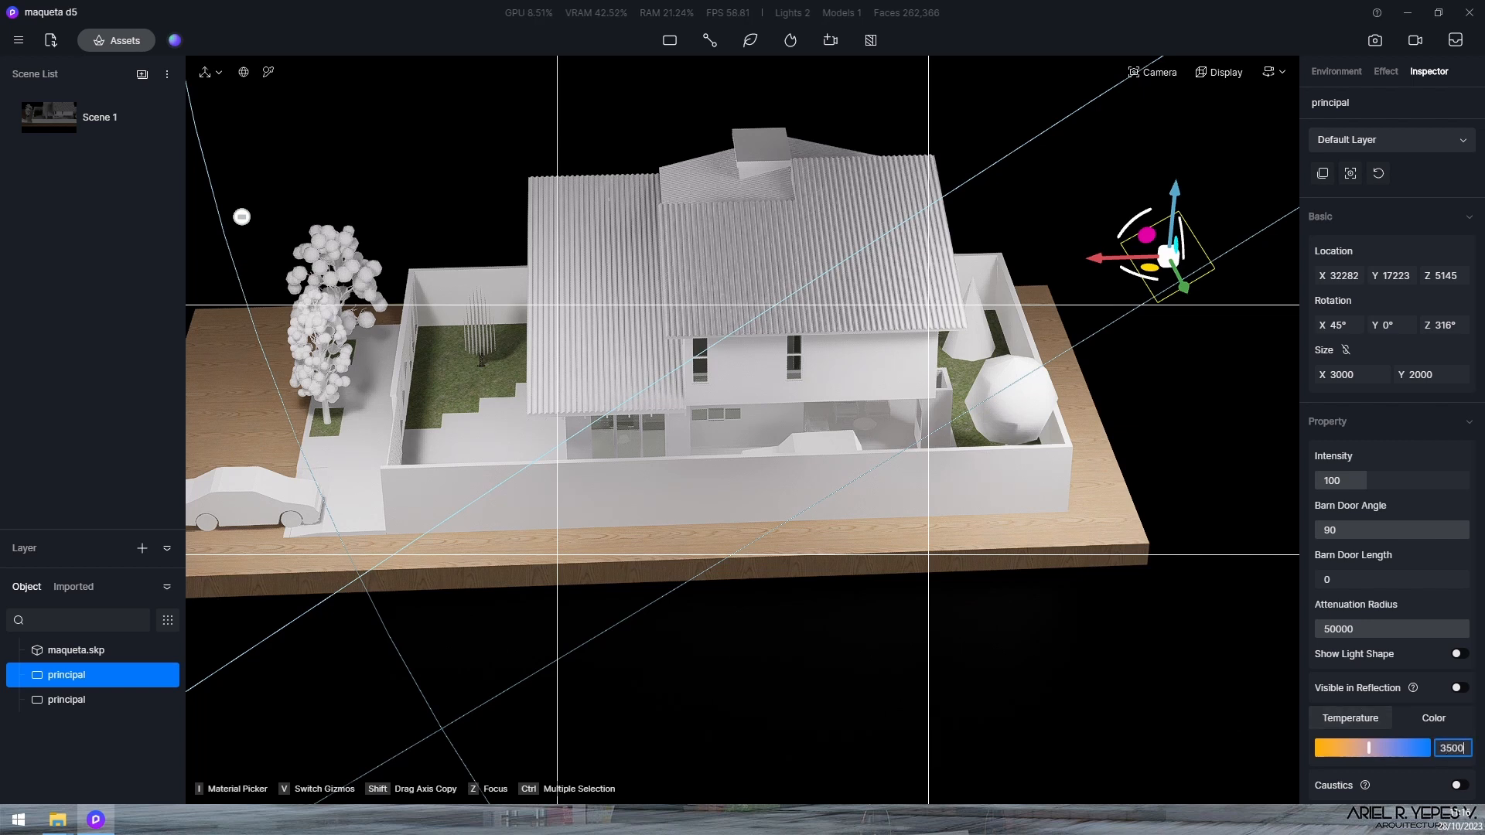
key("Return")
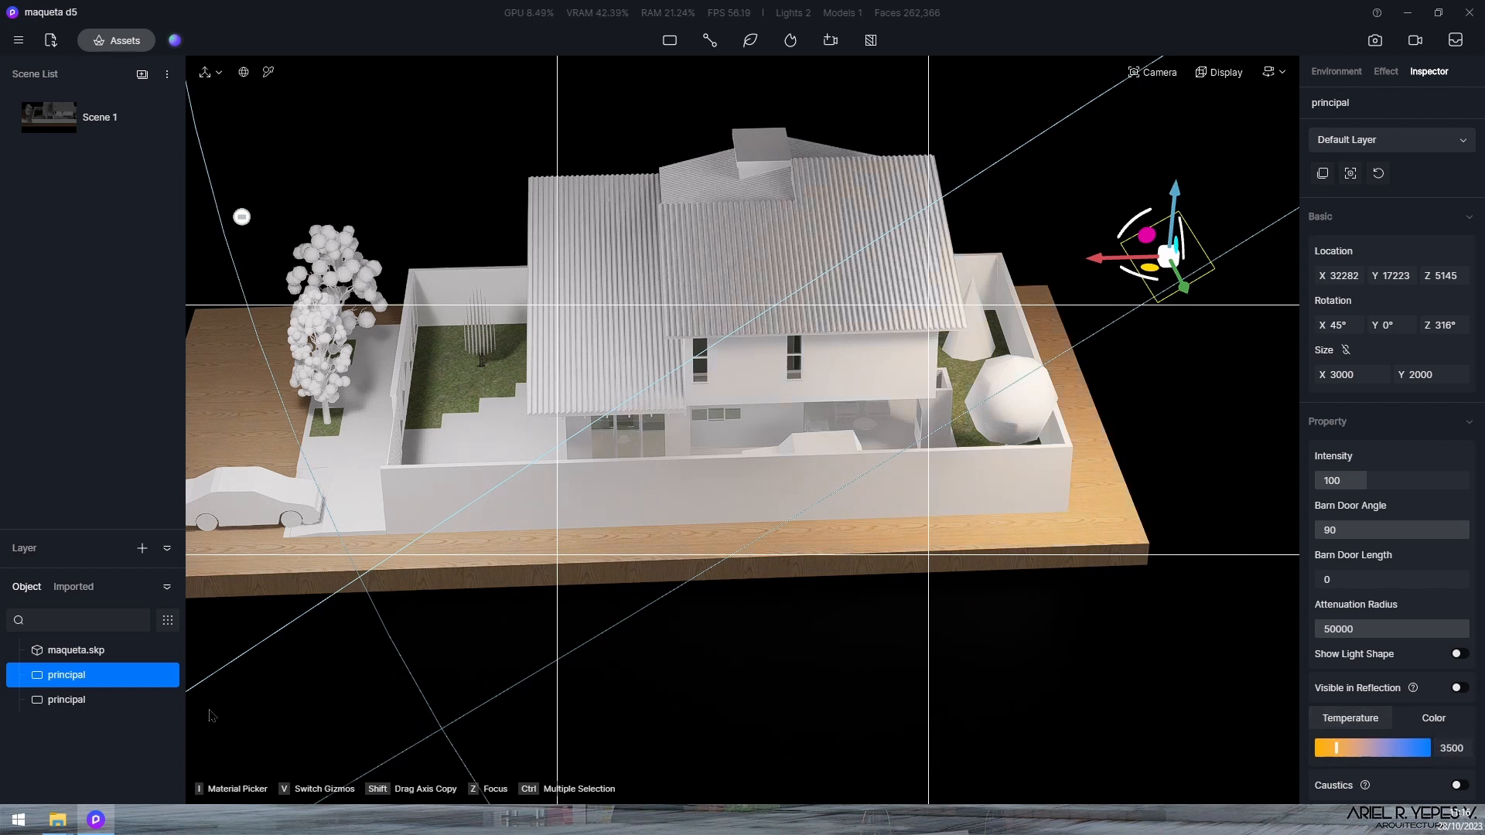
Rename the copied warm light as calida
double_click(60, 676)
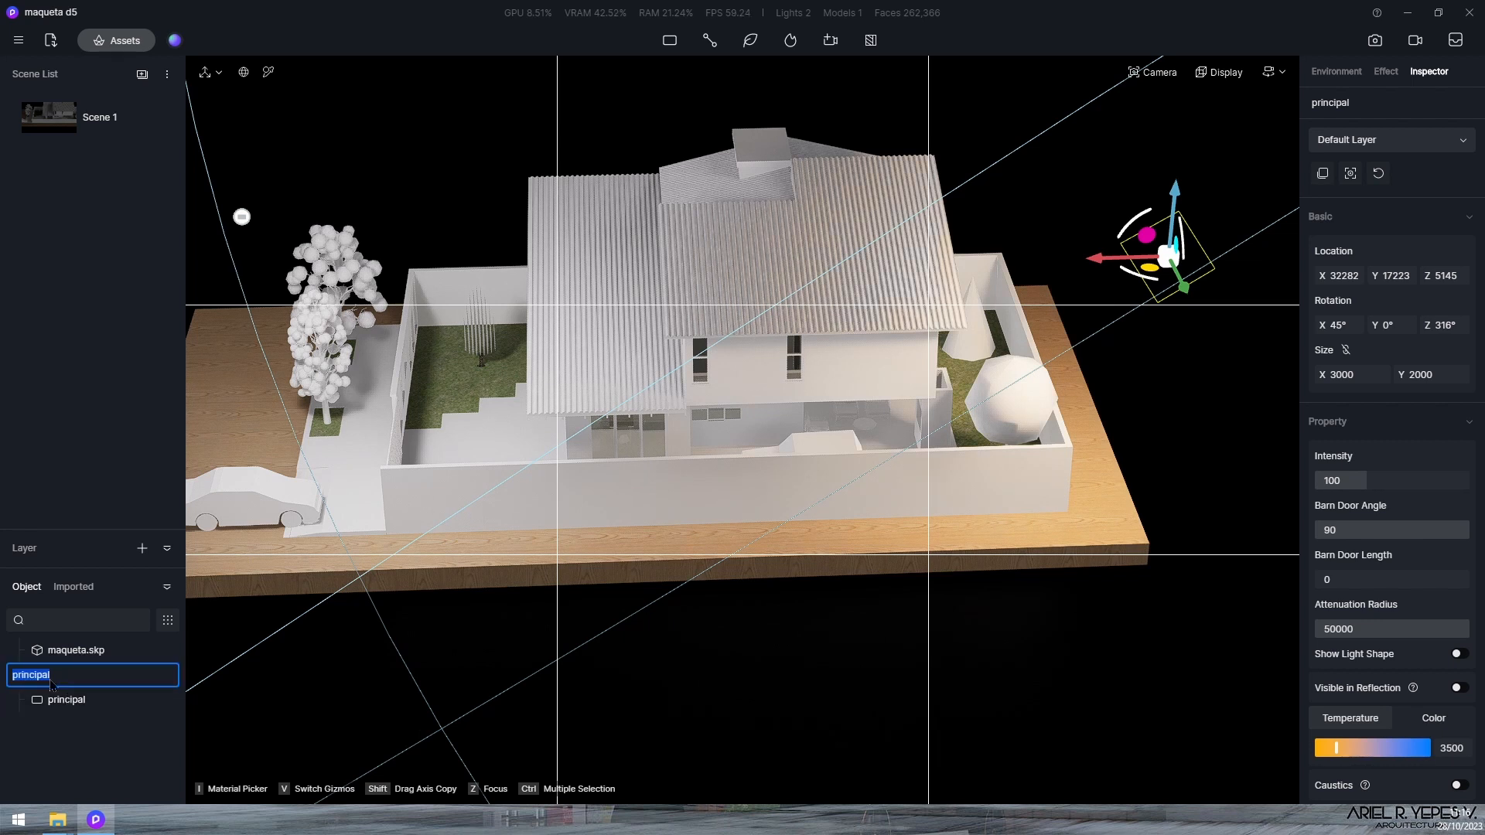
type("calida")
key("Return")
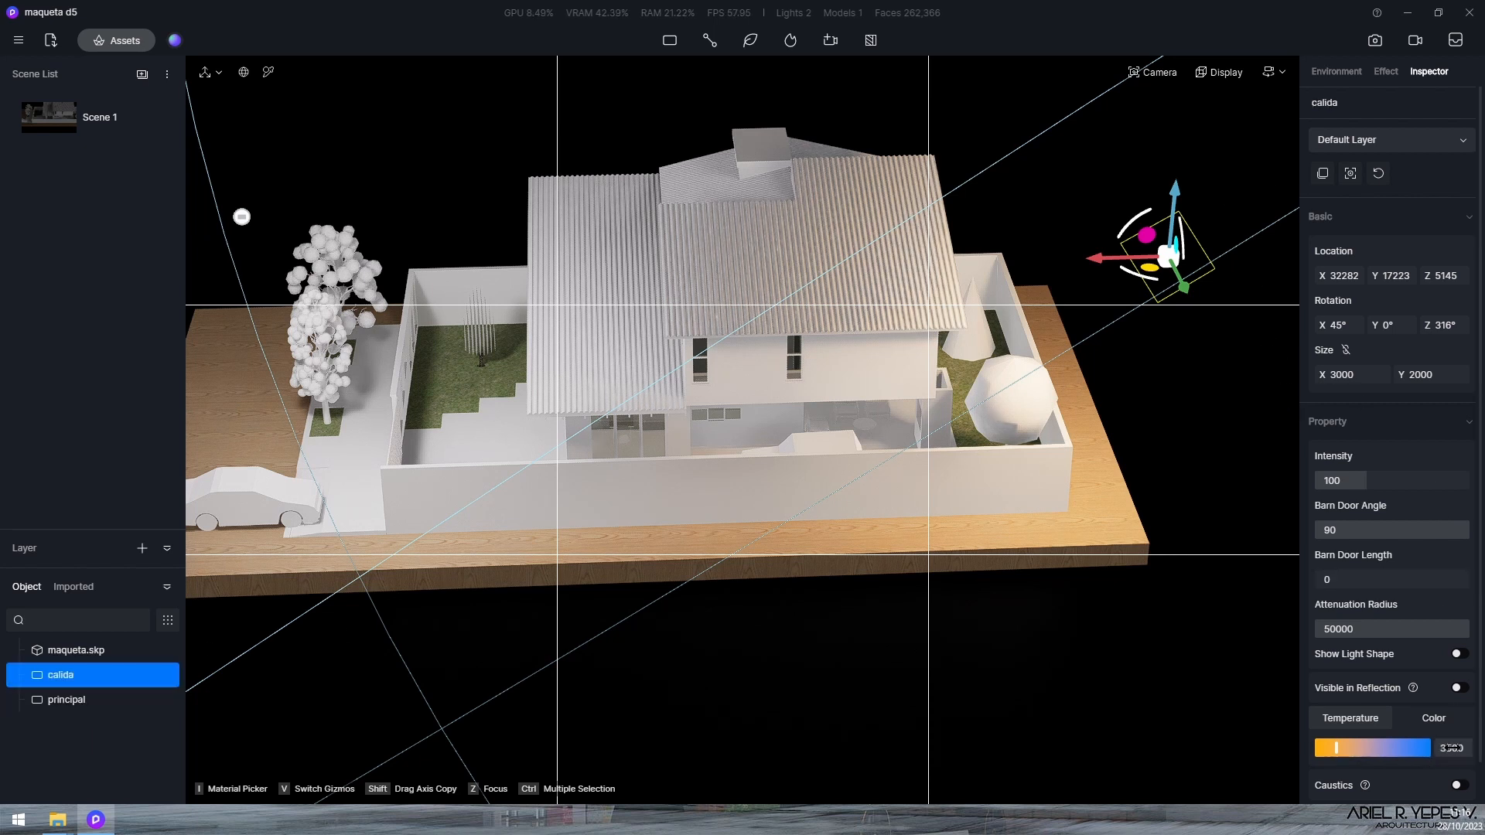
Set the intensity of the warm calida light to 70
left_click(1346, 481)
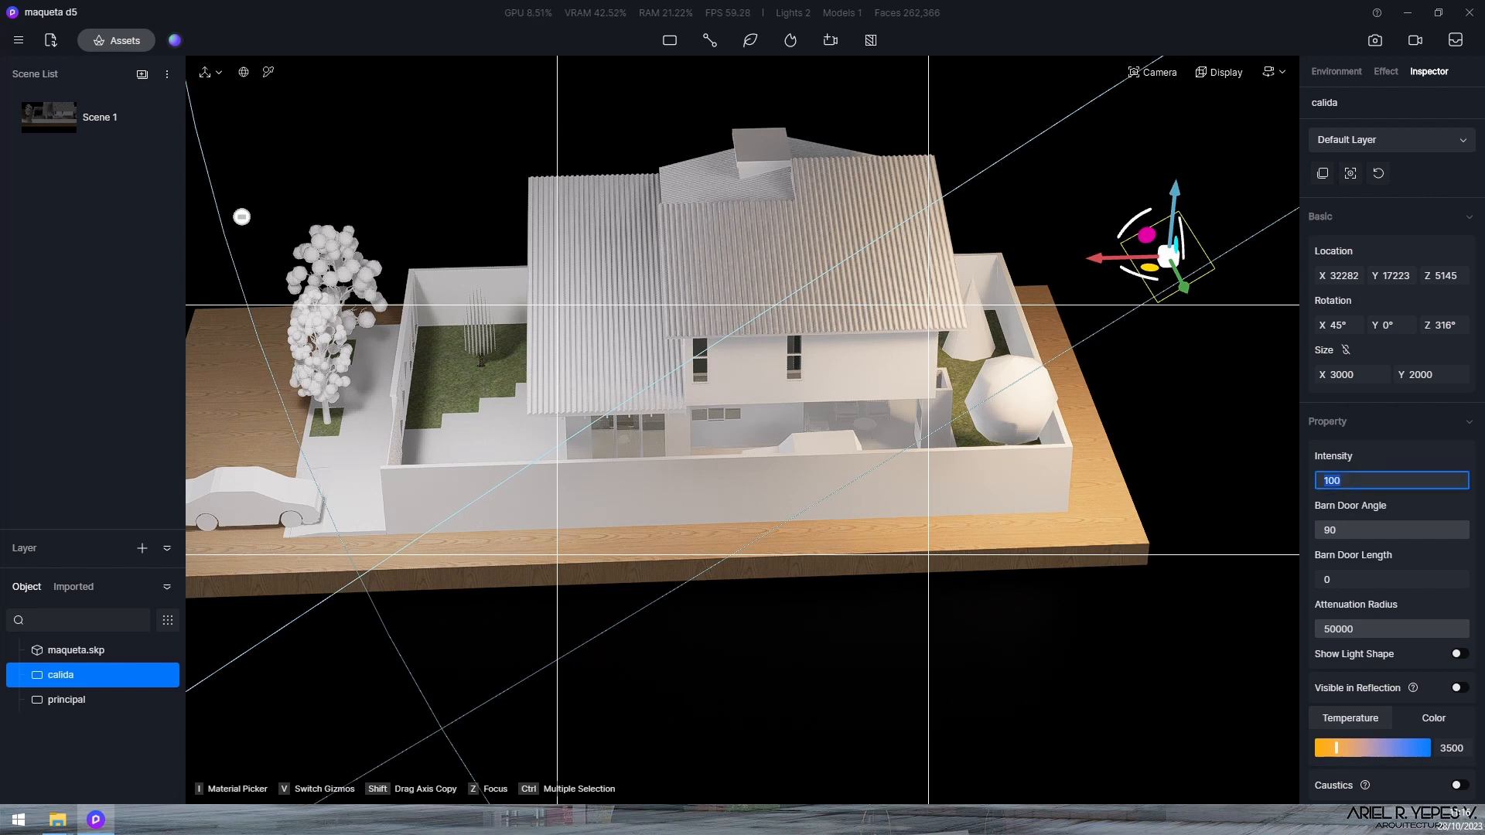
type("70")
key("Return")
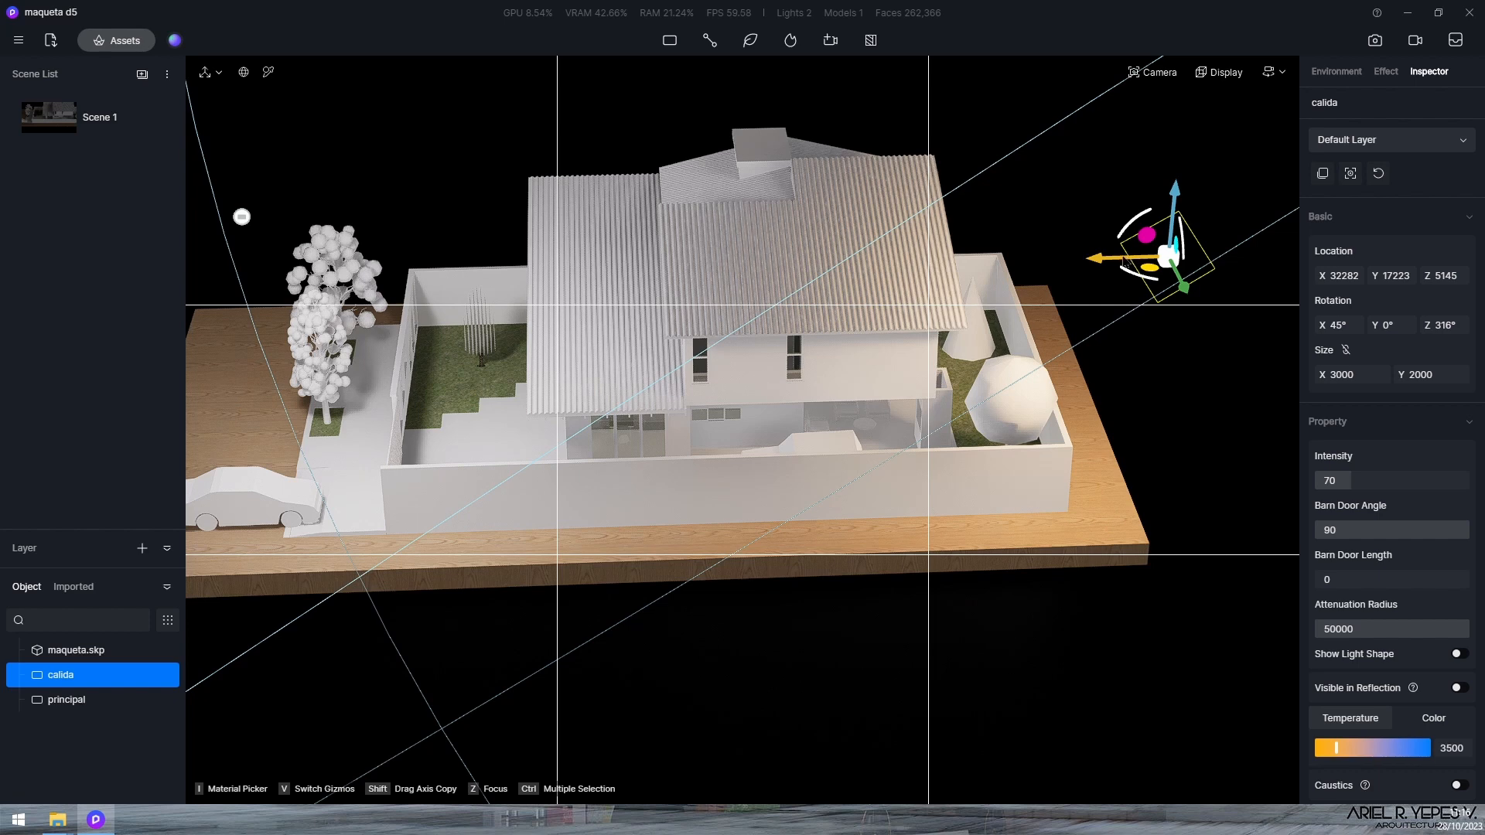
Copy the calida light to the tree side at about X 784, Y -2368, Z 2177, with Z rotation 143°
left_click_drag(1137, 258, 60, 308, "shift")
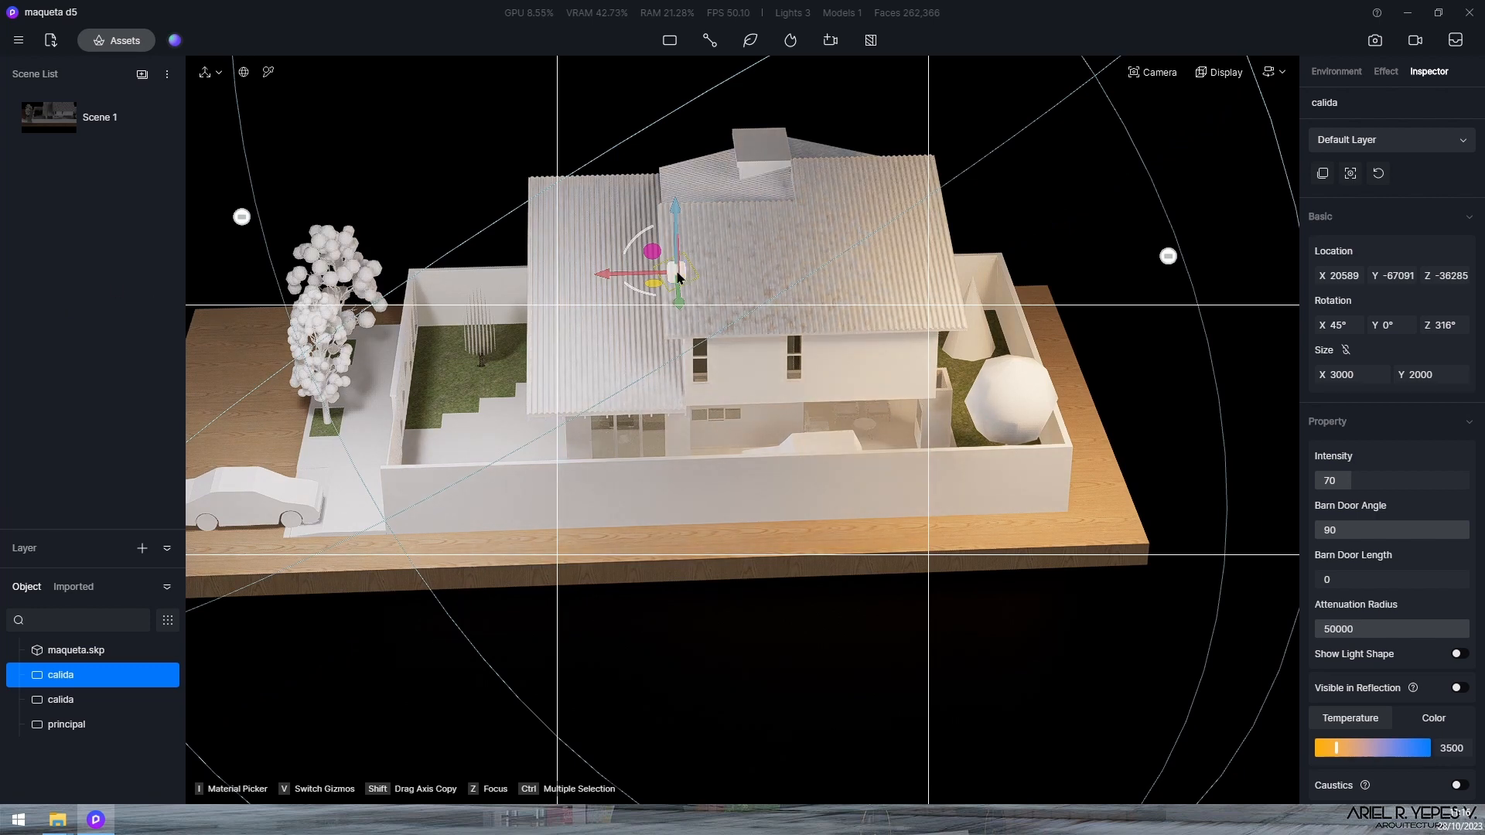
mouse_move(675, 273)
left_mouse_down()
mouse_move(588, 323)
mouse_move(309, 303)
mouse_move(207, 313)
left_mouse_up()
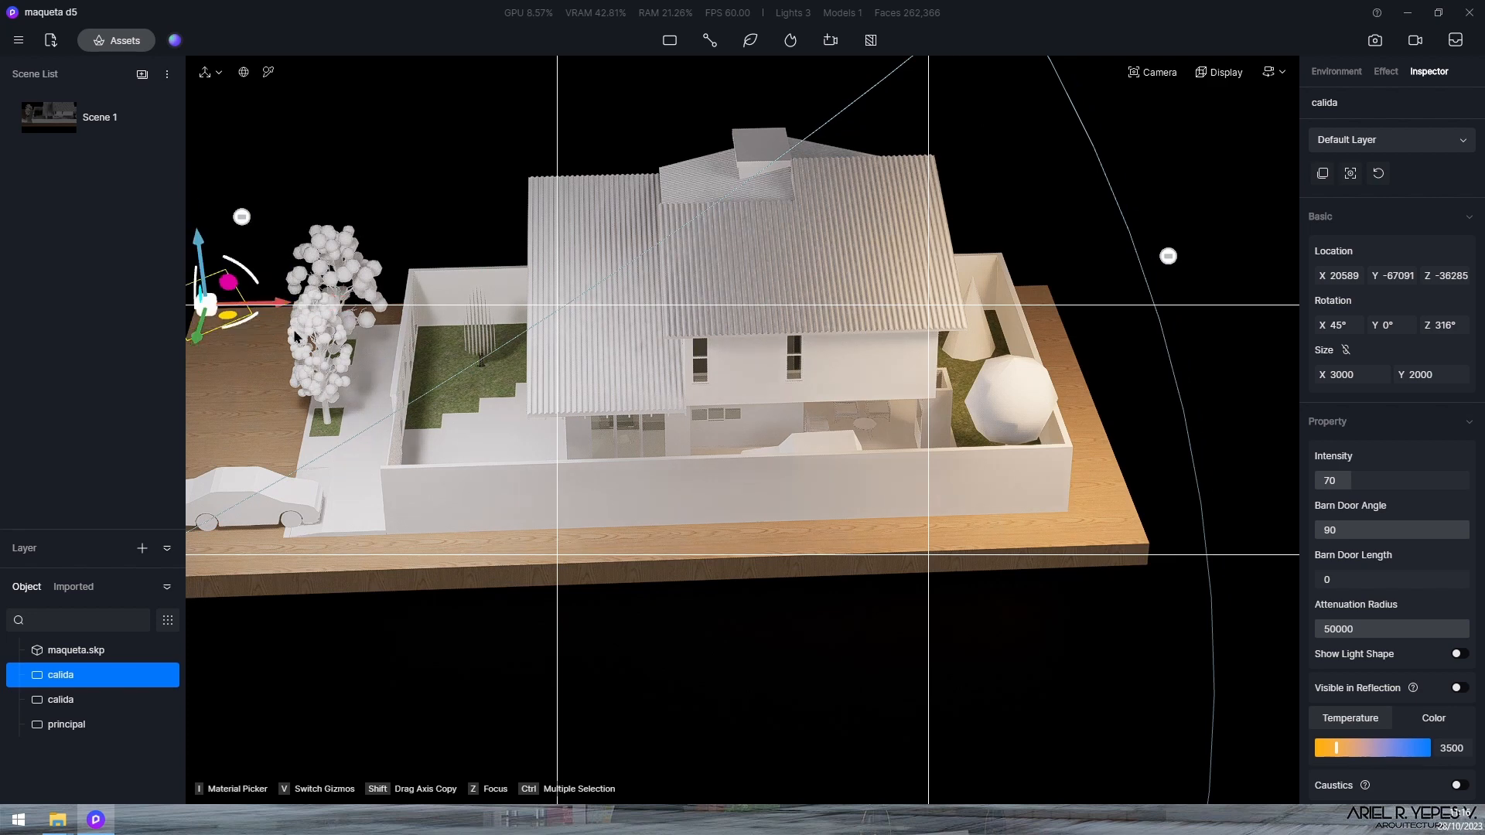
left_click_drag(252, 324, 124, 358)
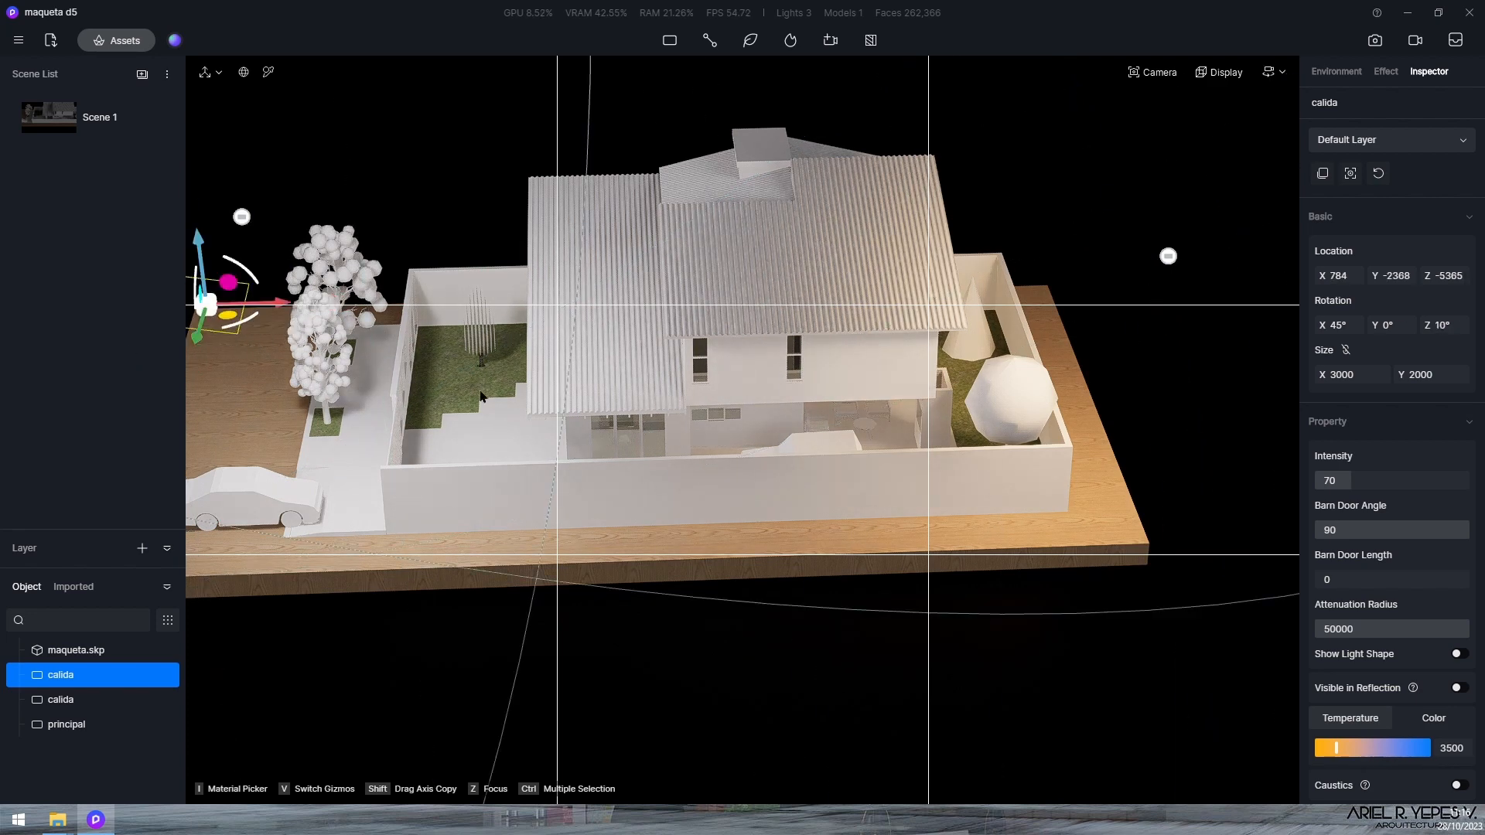
right_click_drag(548, 413, 116, 379)
left_click_drag(527, 323, 352, 325)
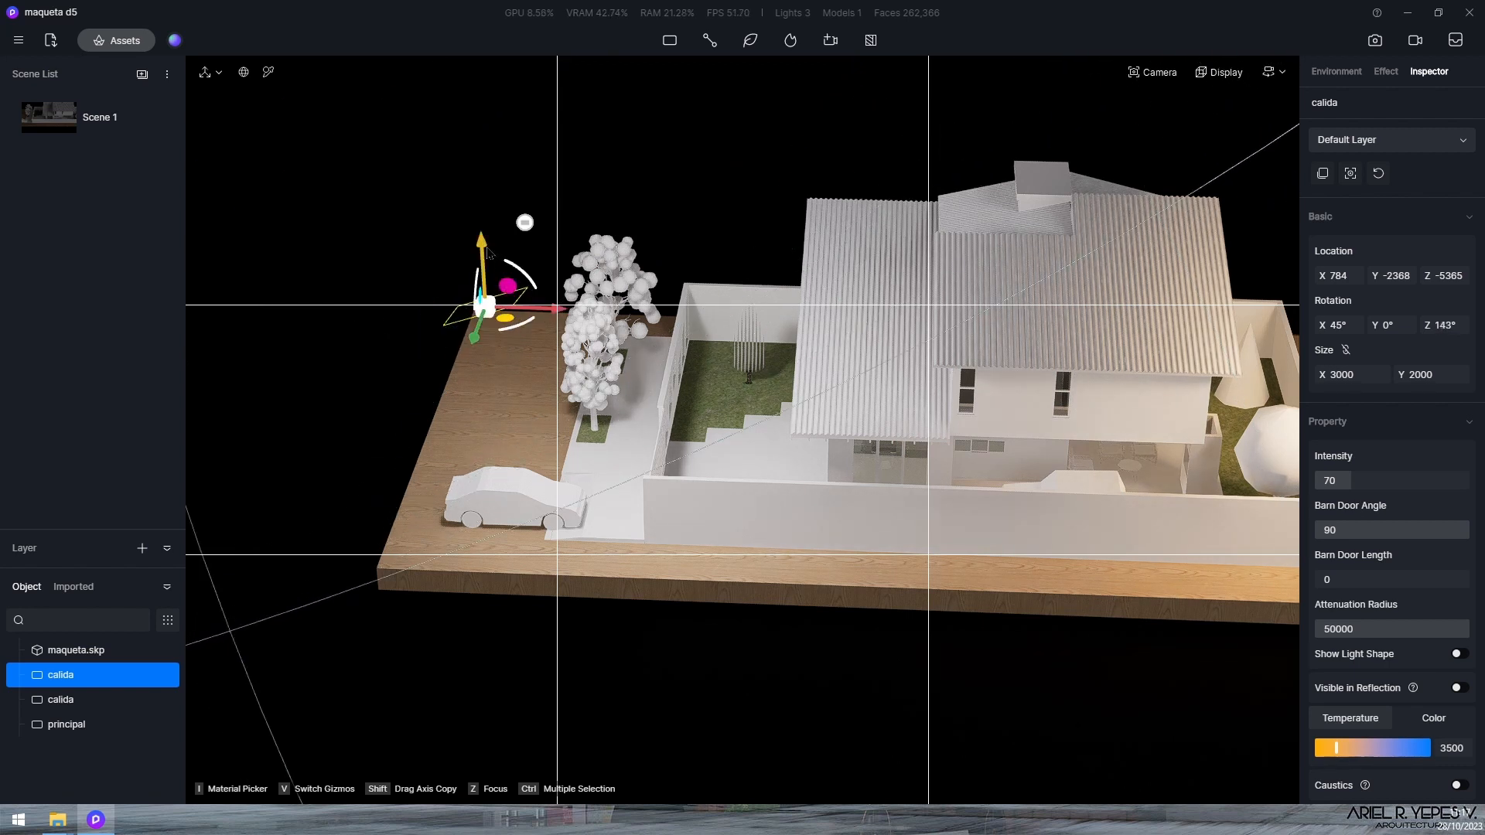
left_click_drag(488, 251, 452, 54)
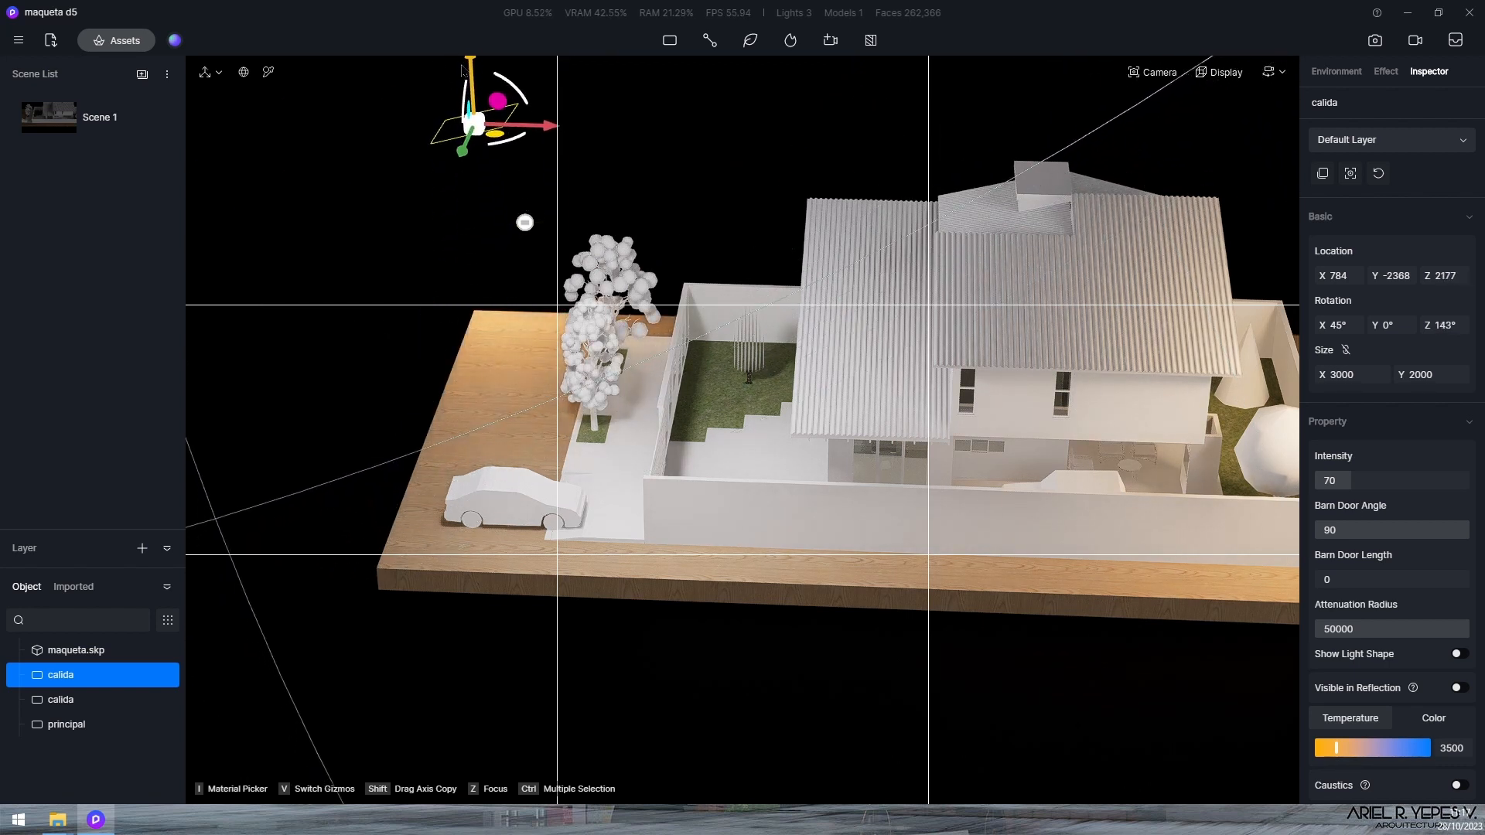
Set the new calida copy's intensity to 35 and its color temperature to 9500
left_click(1345, 481)
type("3")
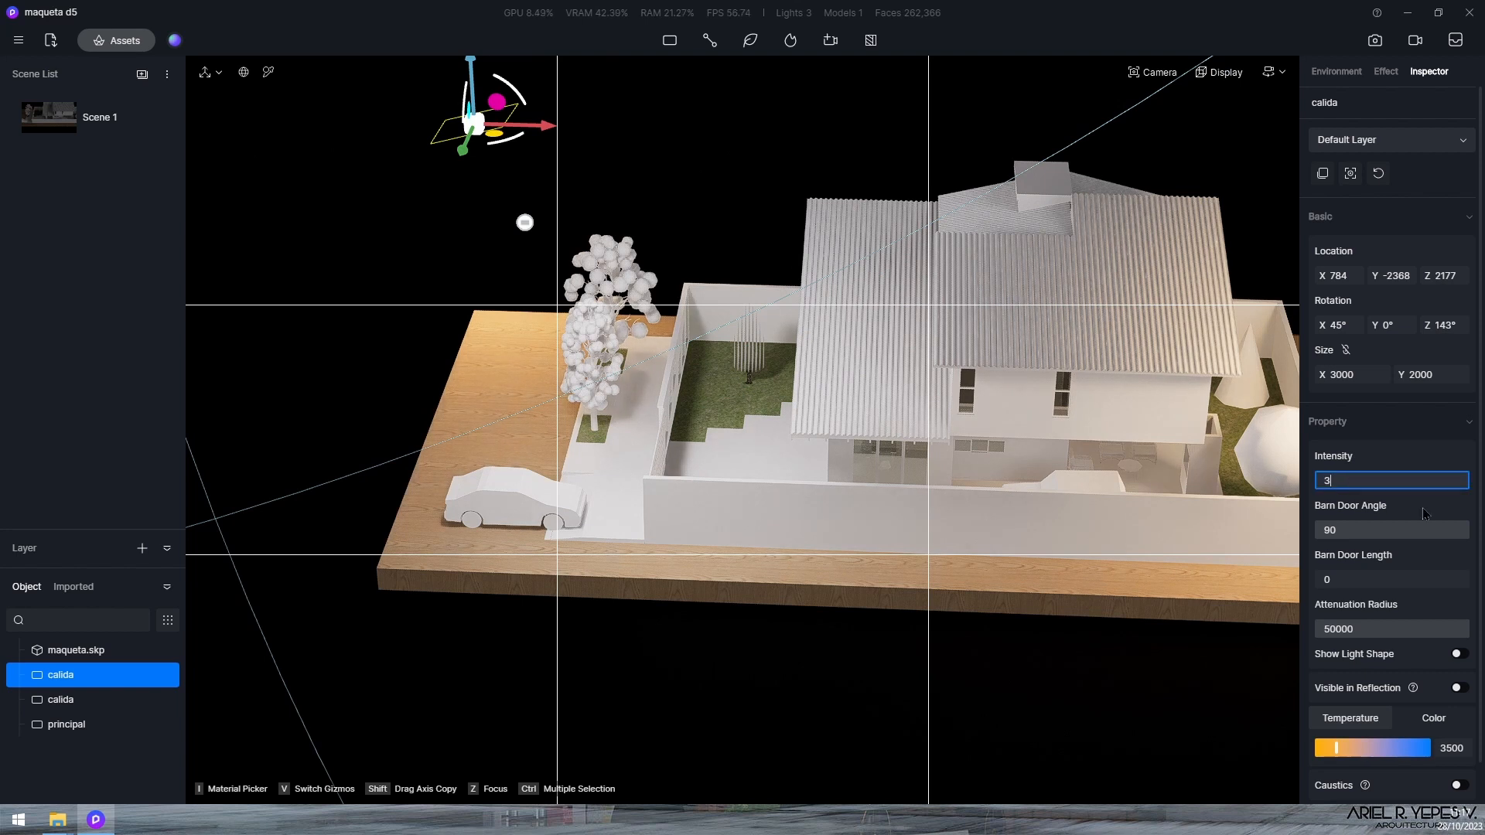
type("5")
key("Return")
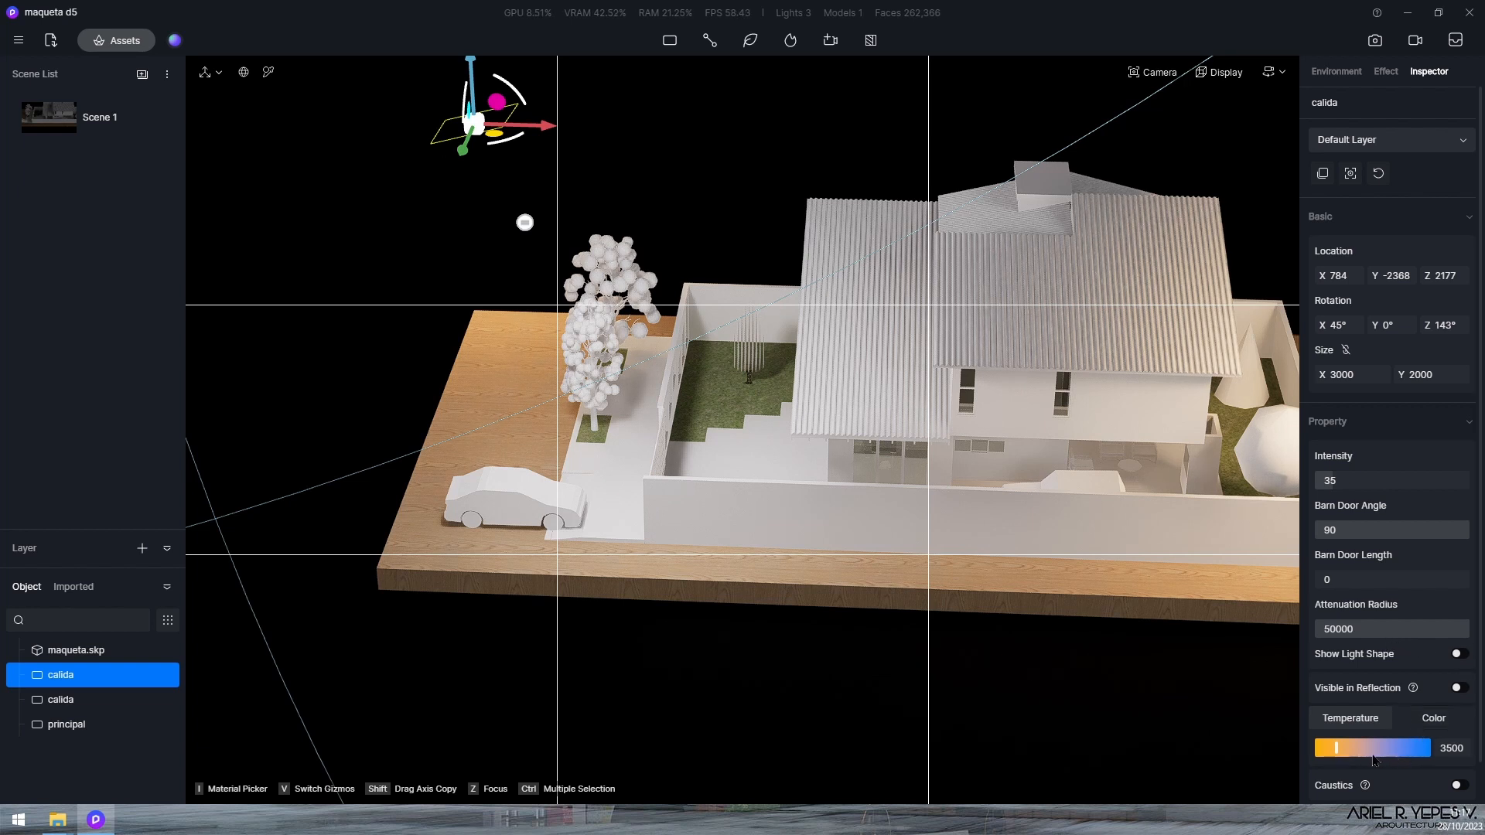
left_click(1449, 748)
left_click(1450, 745)
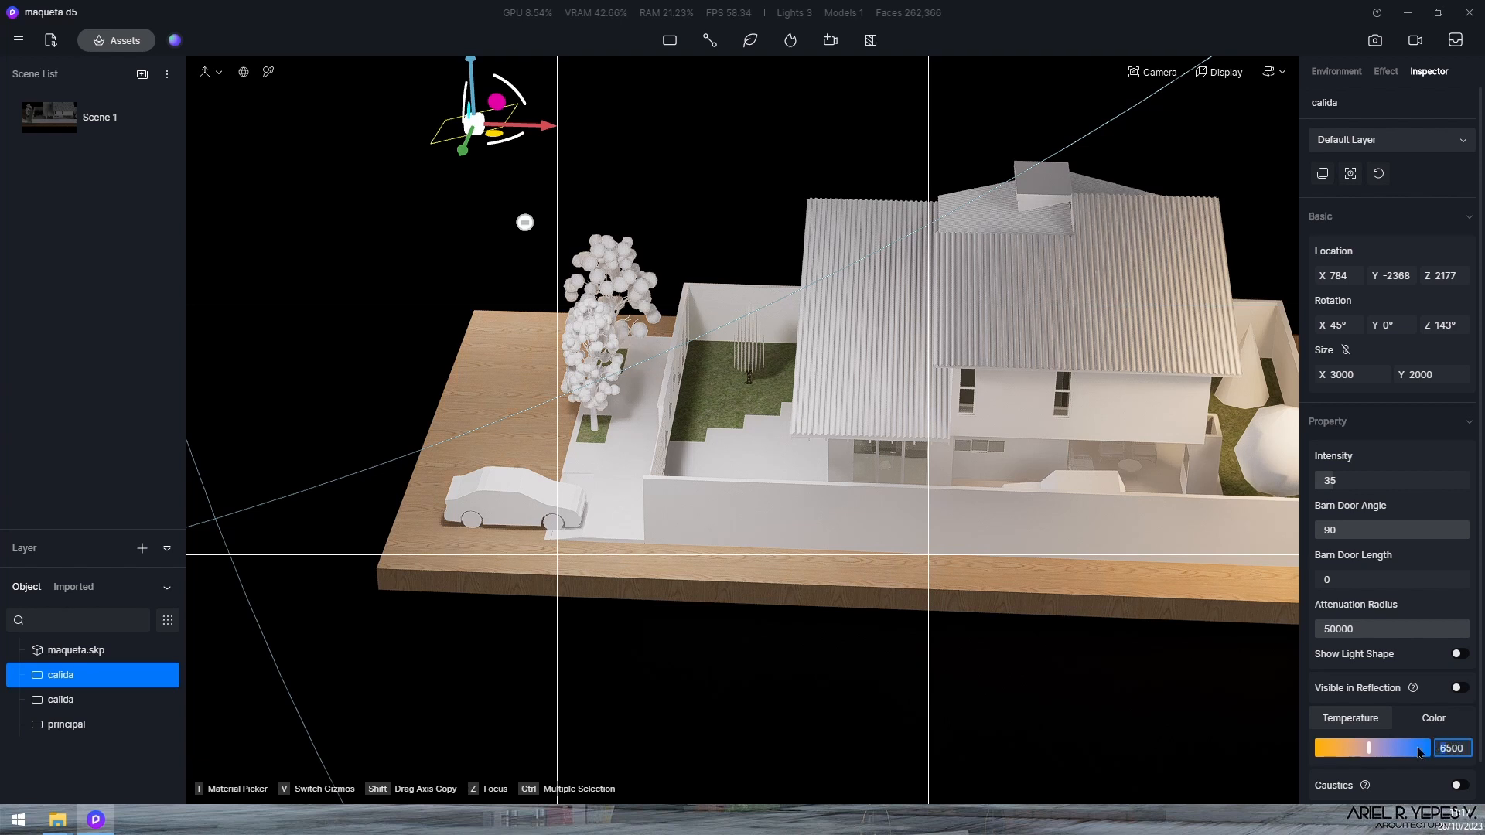
type("9")
key("Return")
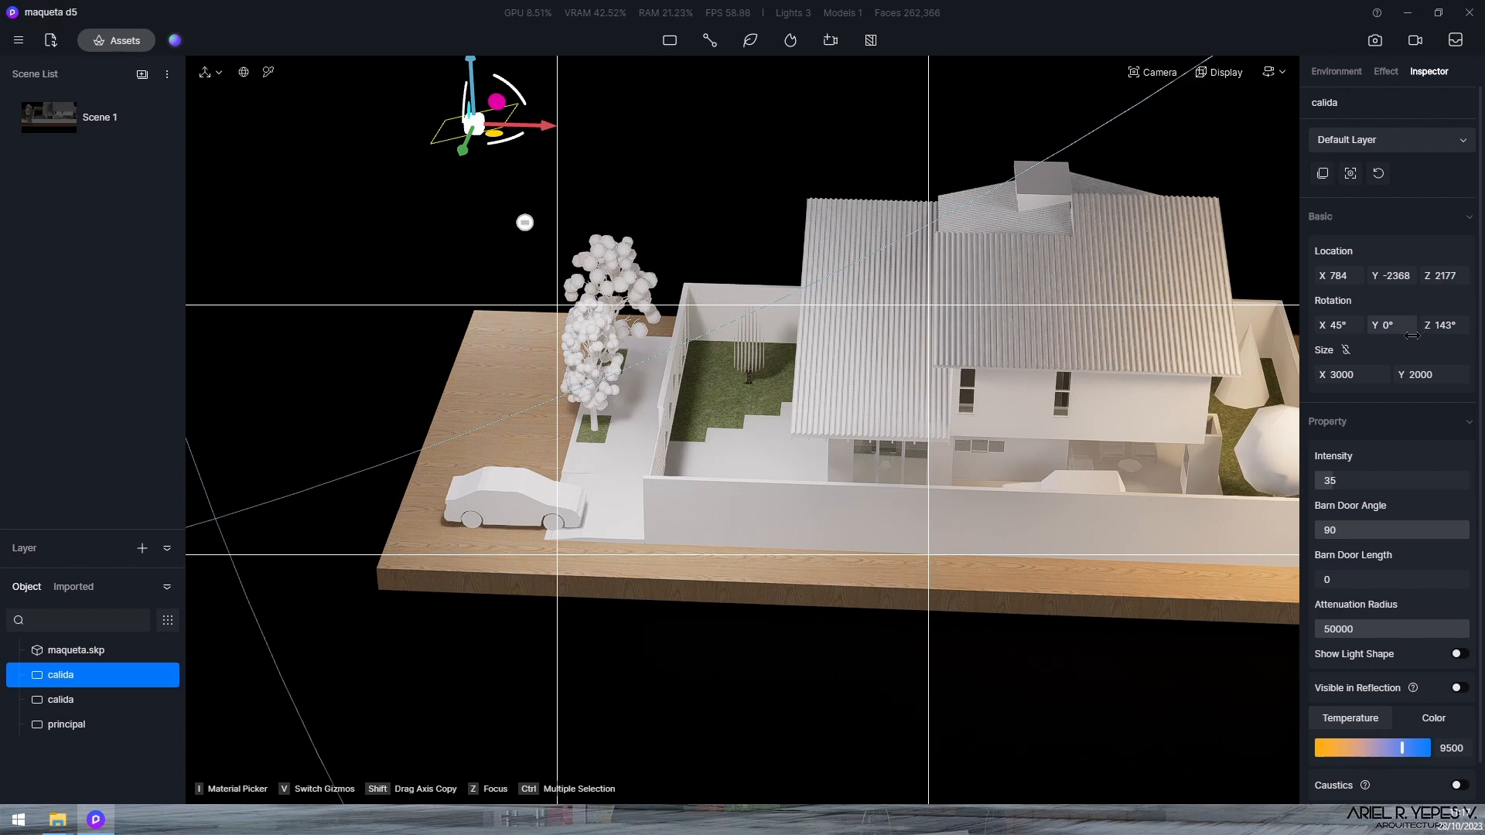
Shift the principal light along the X axis toward the house, to about X 7705
right_click_drag(913, 724, 1073, 738)
right_click_drag(835, 714, 885, 700)
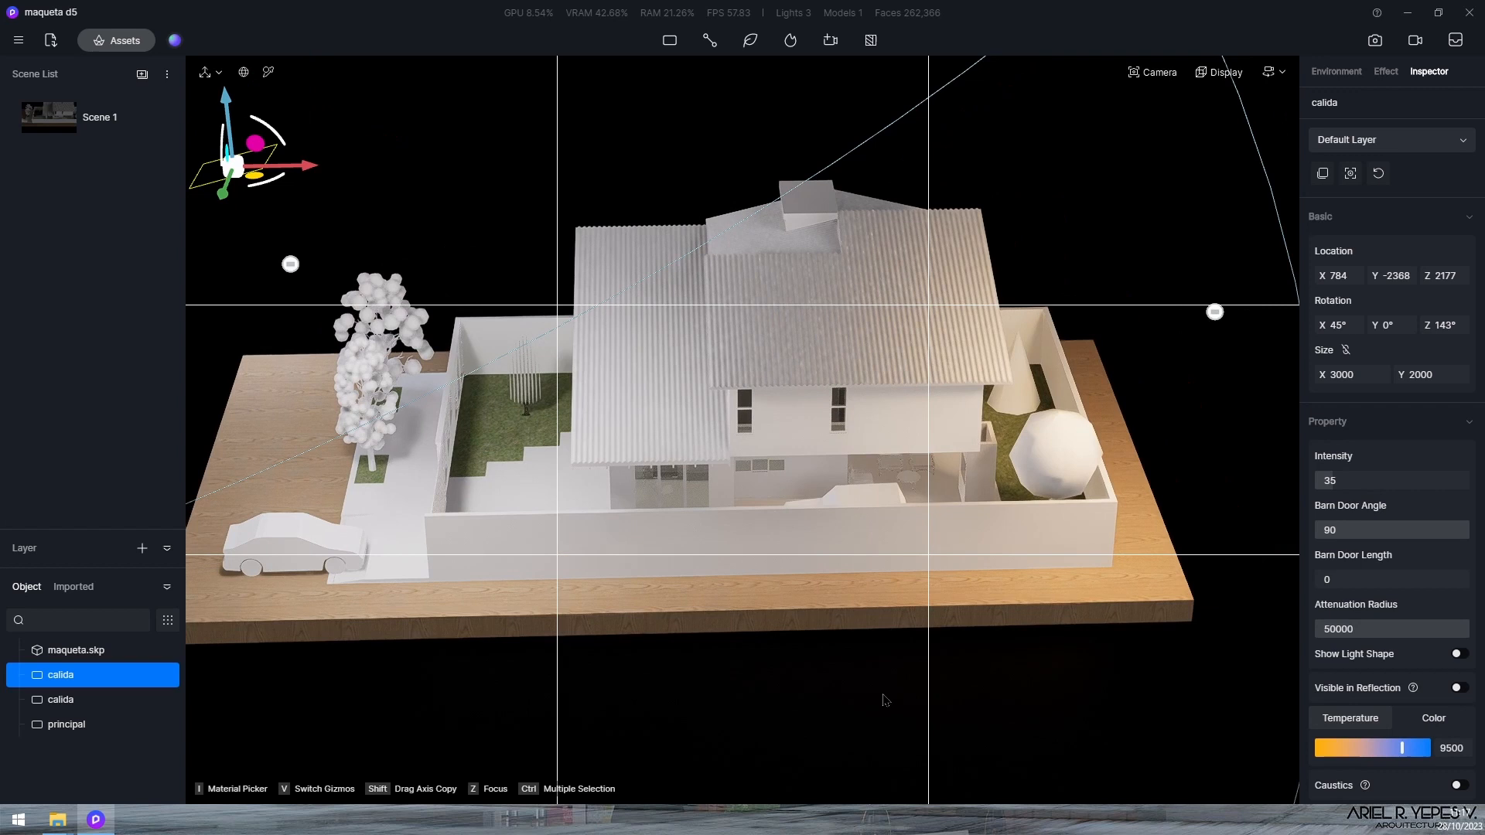
left_click(290, 264)
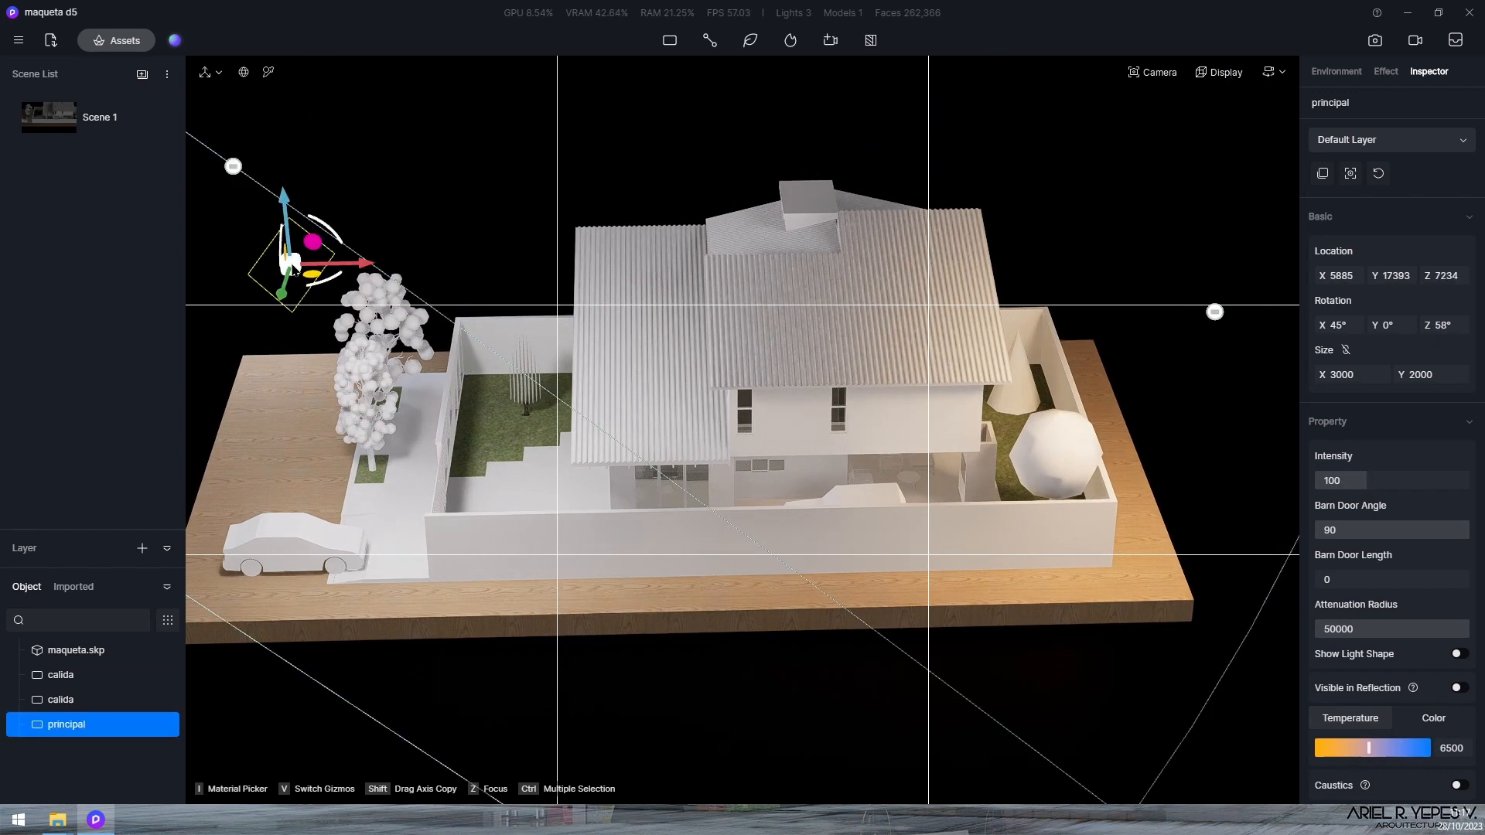
left_click_drag(370, 268, 428, 278)
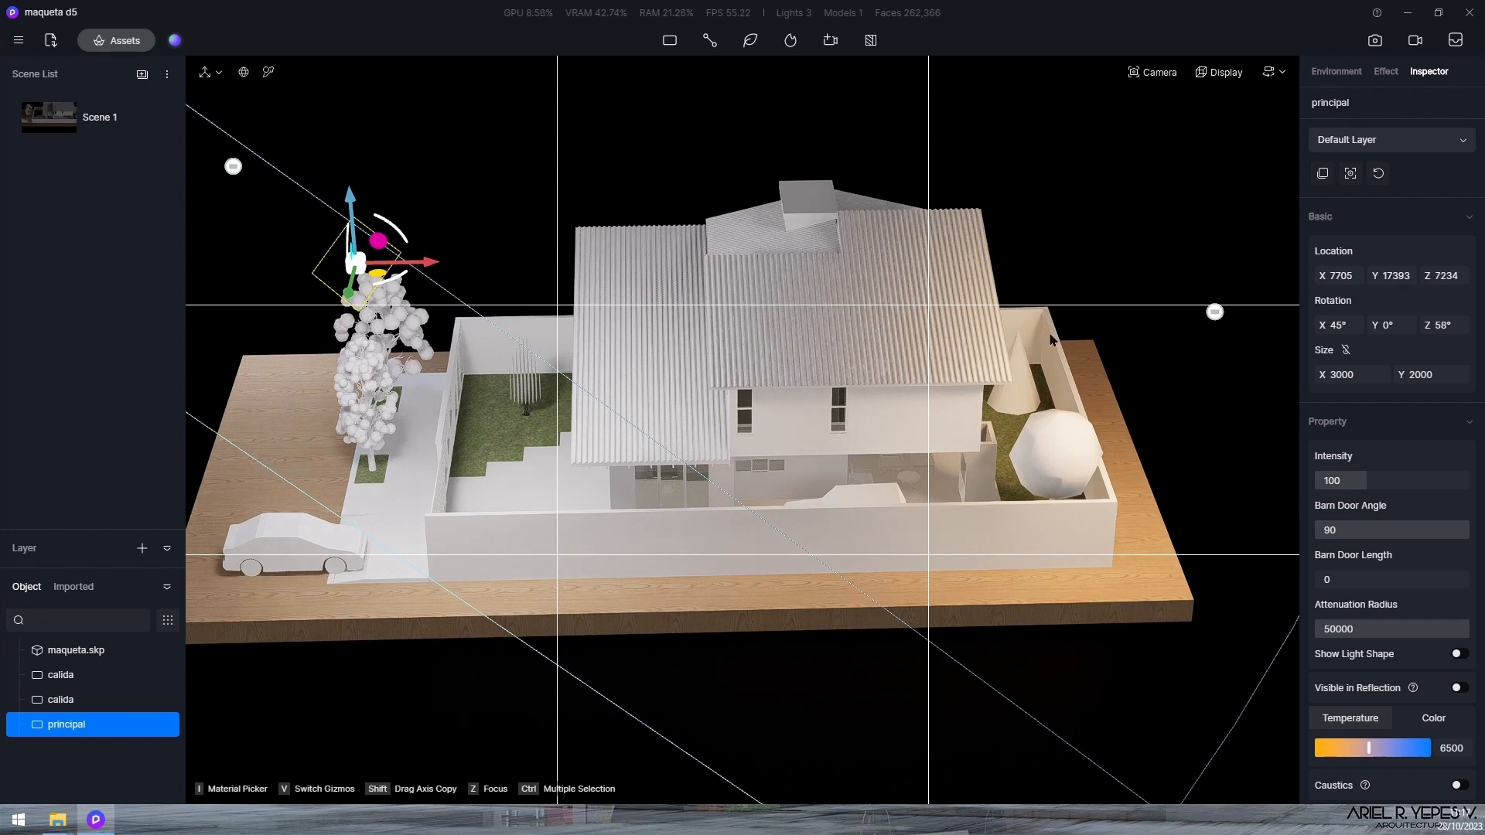
Raise the original warm calida light to about Z 8648 and return to the Scene 1 view
left_click(1215, 313)
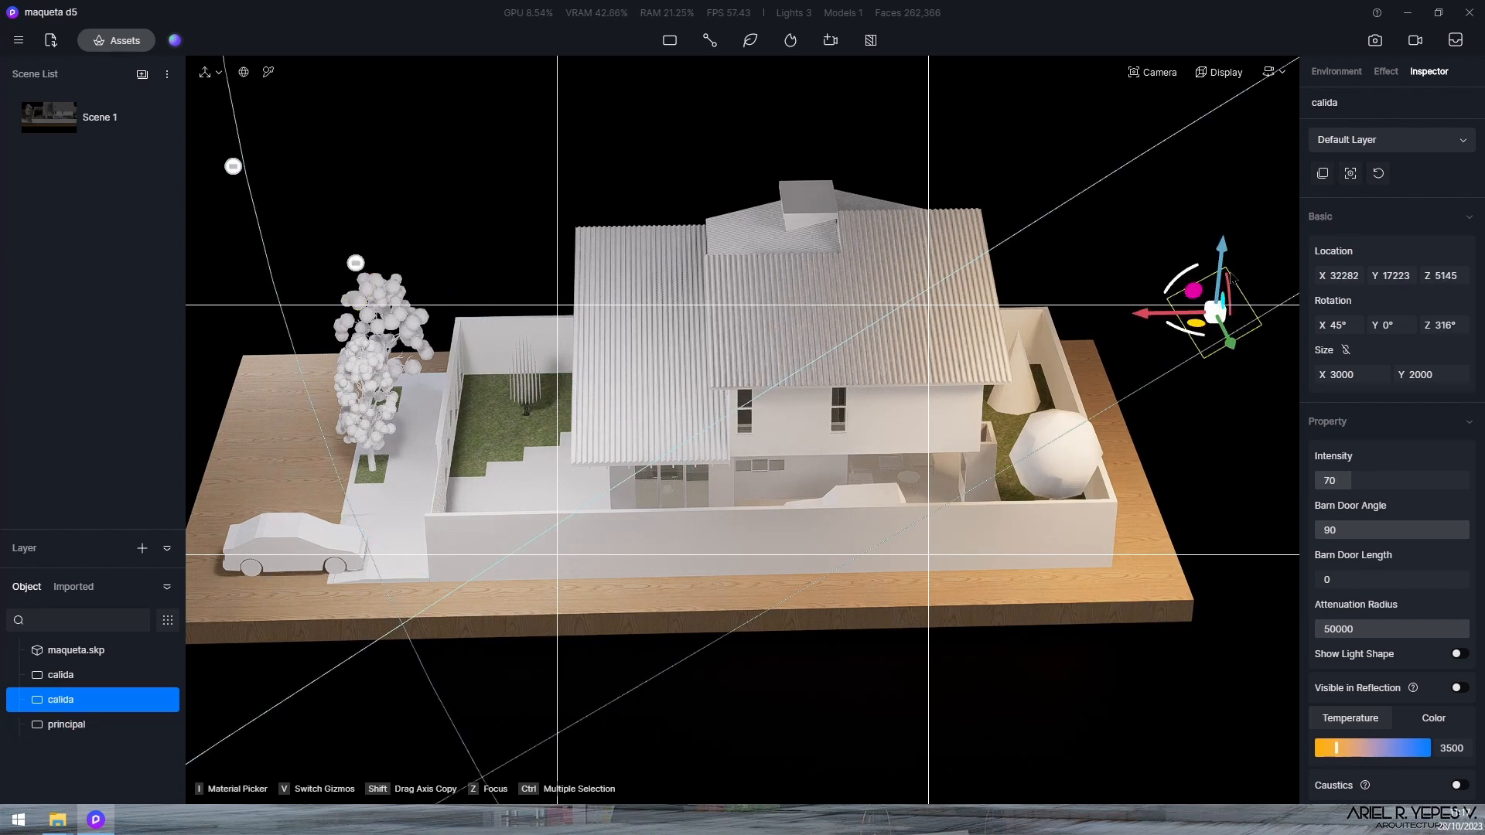
left_click_drag(1224, 245, 1234, 133)
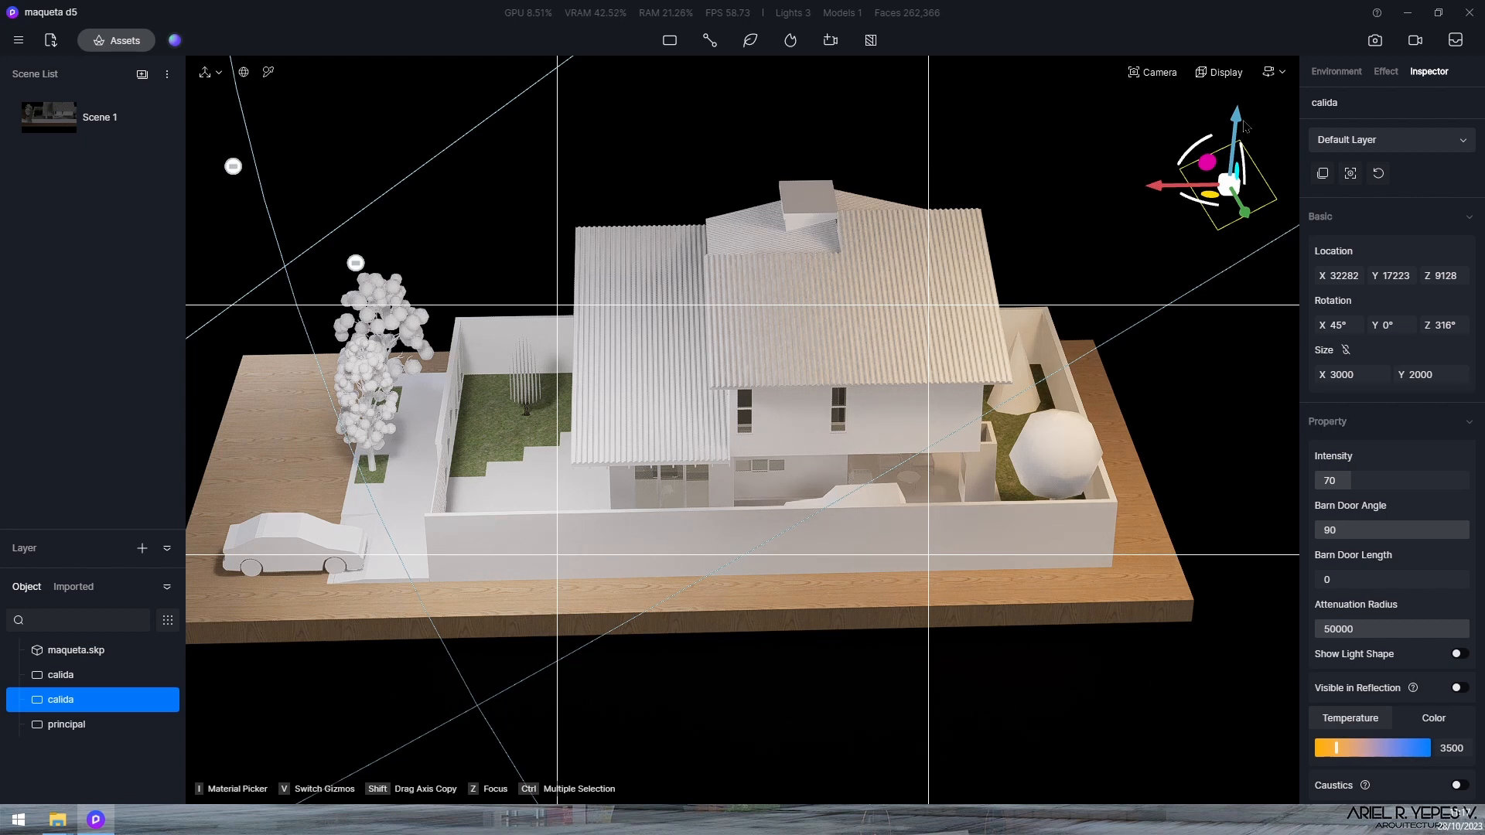
left_click_drag(1243, 127, 1241, 143)
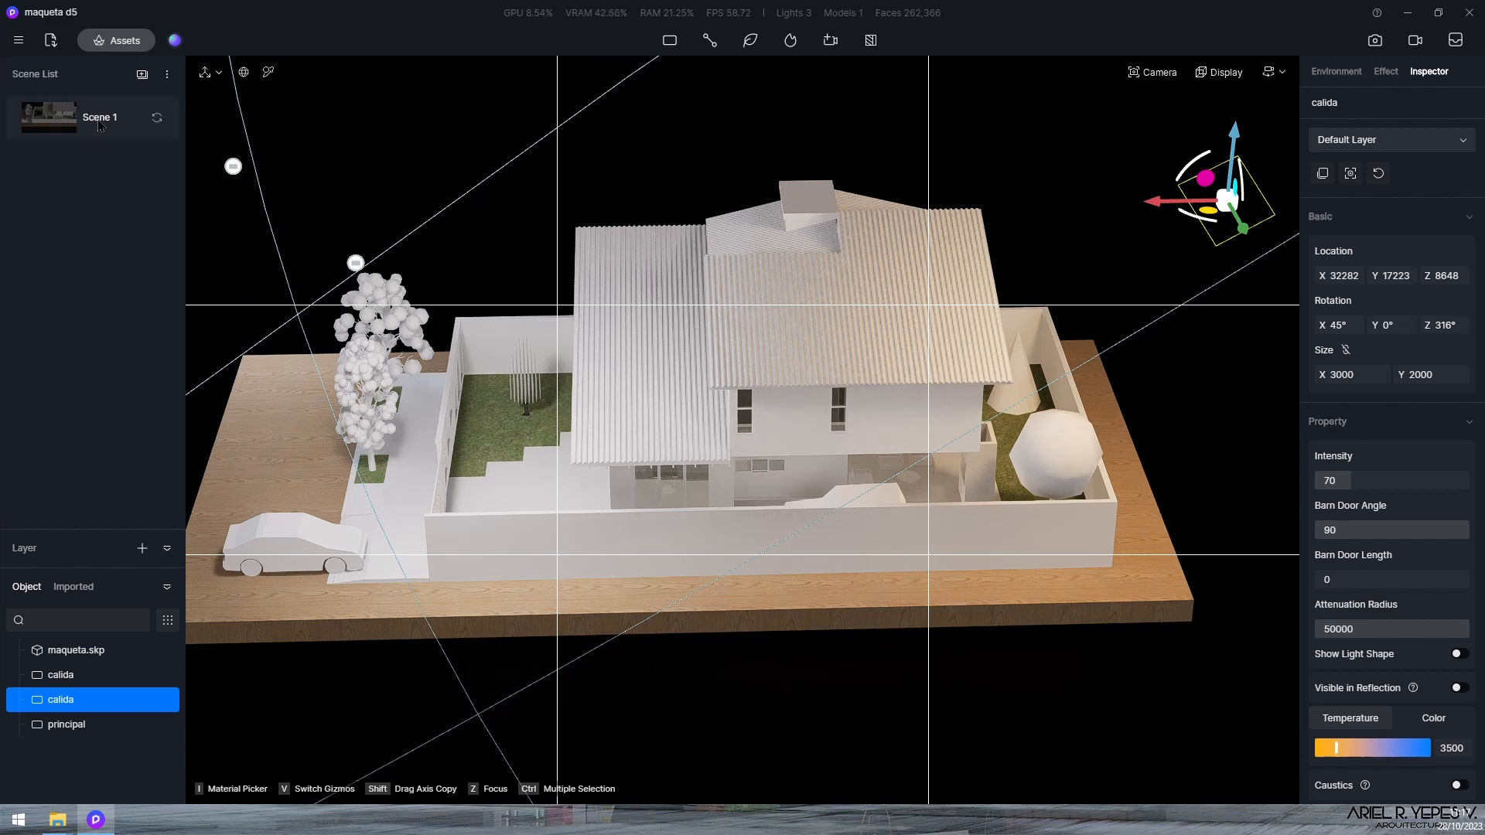
left_click(121, 135)
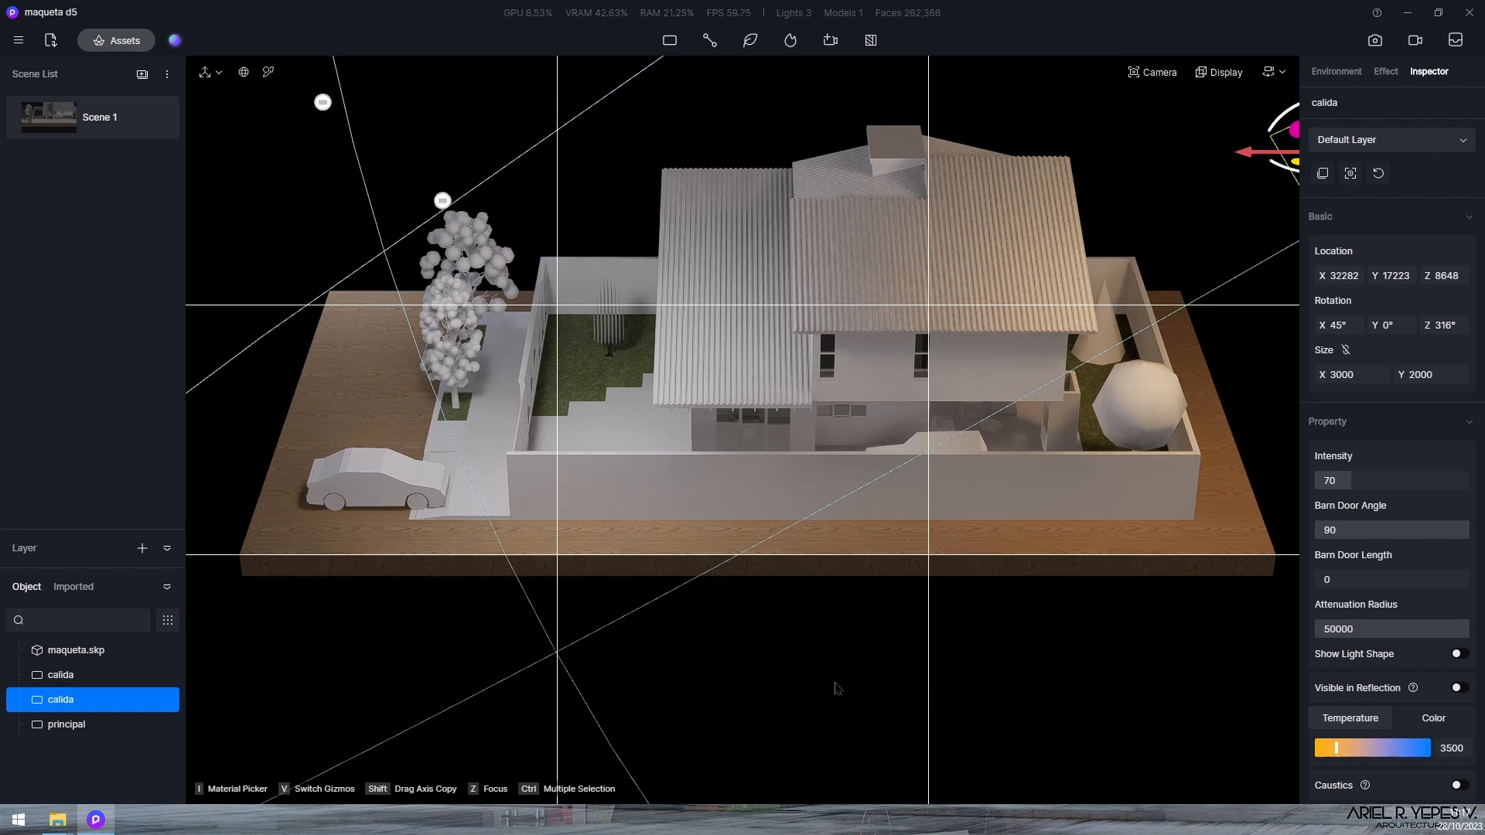
Set the roughness of the base's Plywood_C_50cm wood material to 0.15
left_click(334, 379)
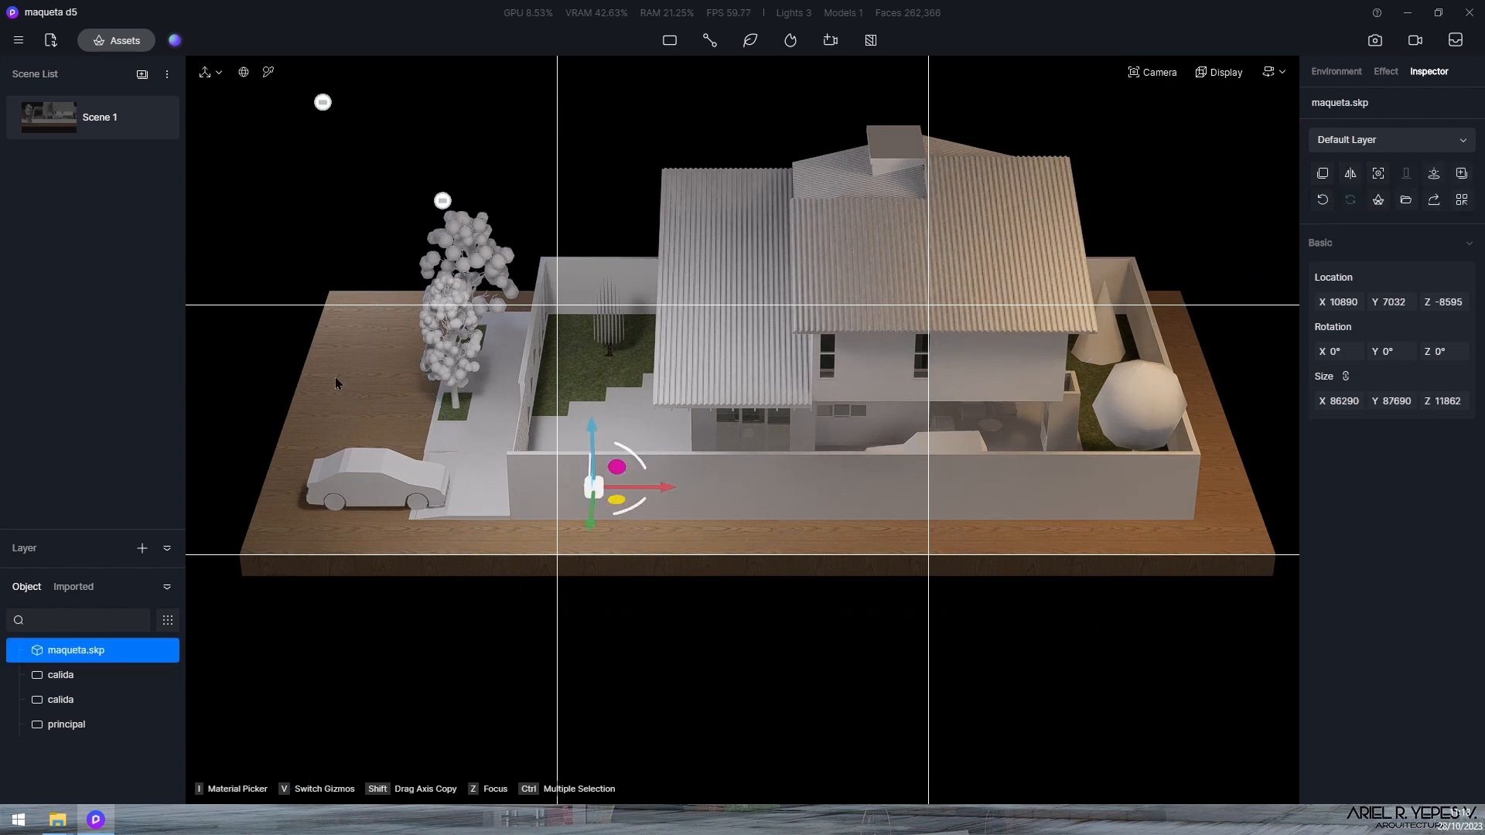
key("i")
left_click(356, 382)
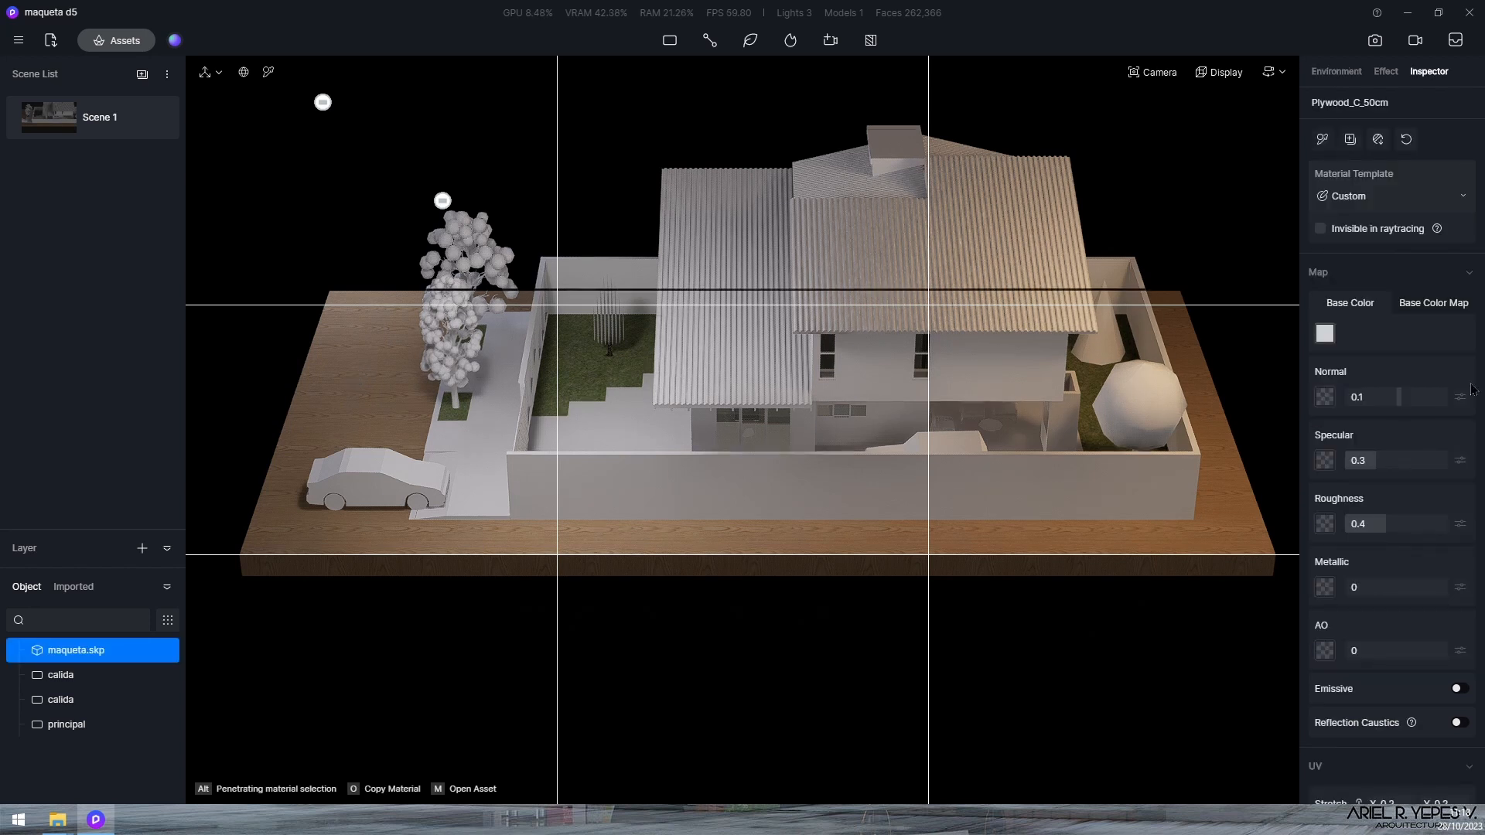
left_click(1327, 334)
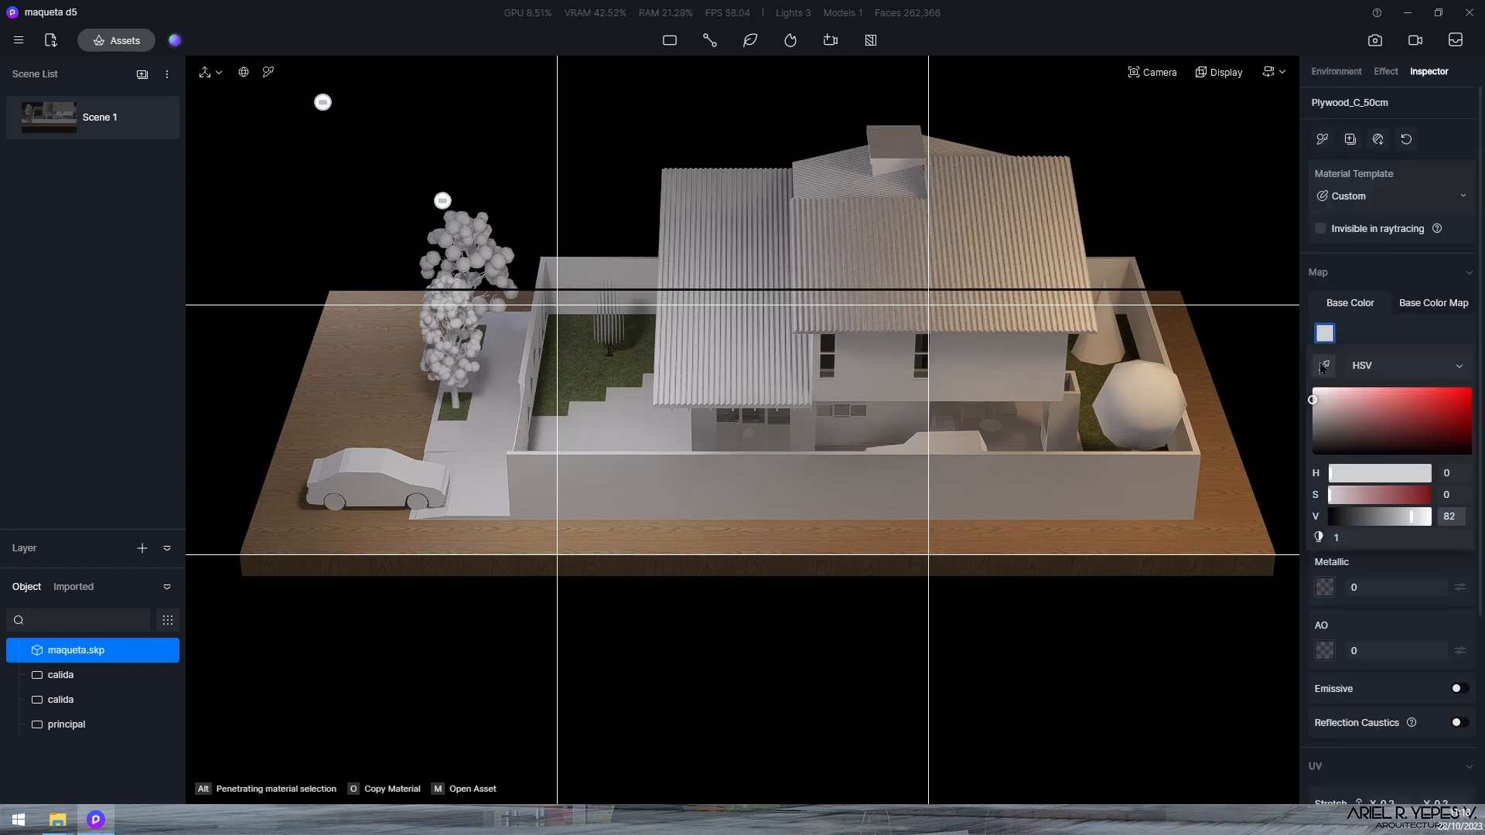
left_click(1392, 334)
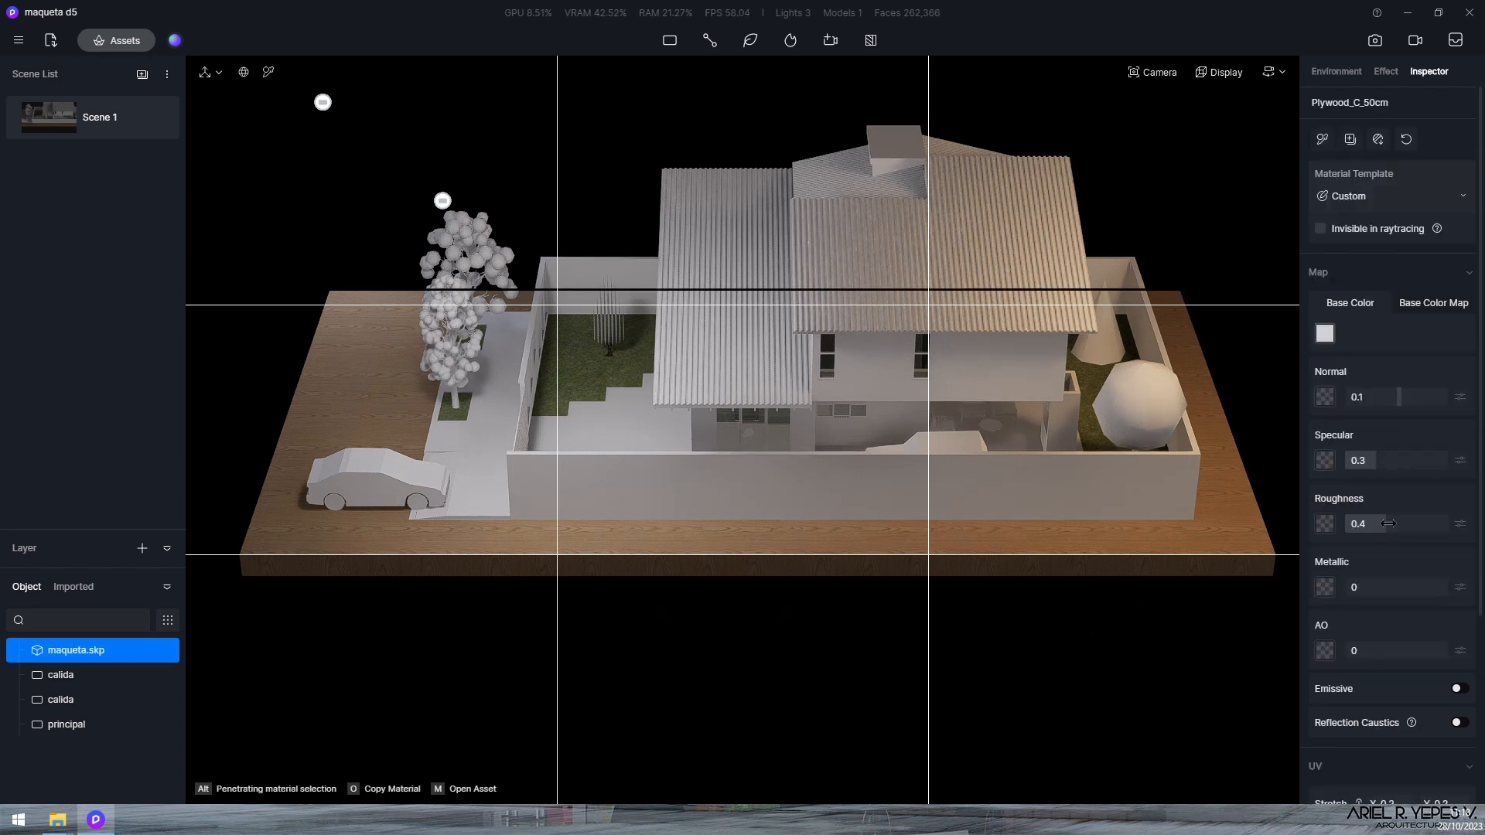
left_click_drag(1388, 524, 1369, 526)
left_click_drag(1364, 540, 1363, 543)
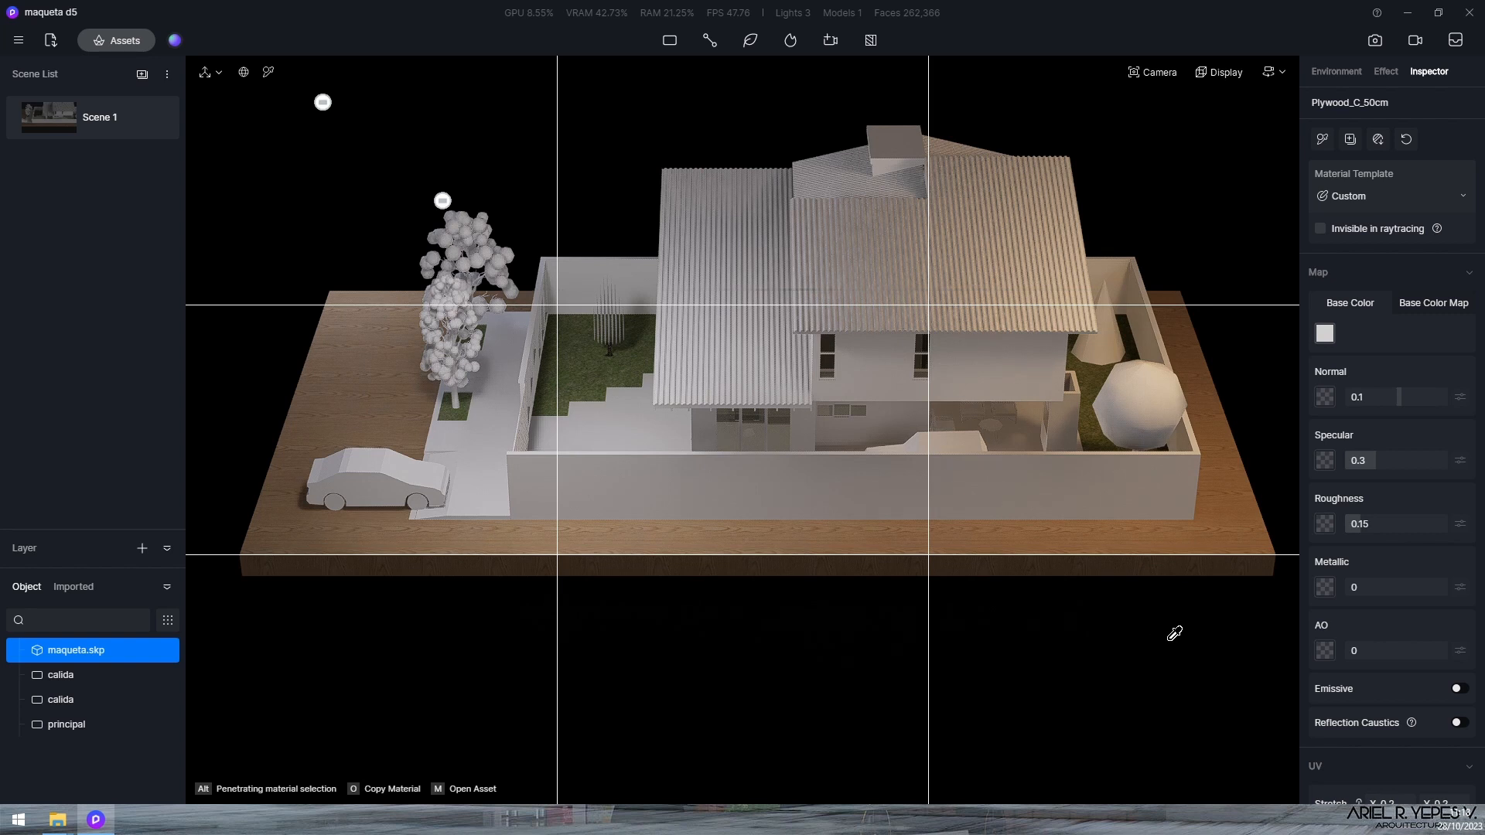
left_click(1113, 663)
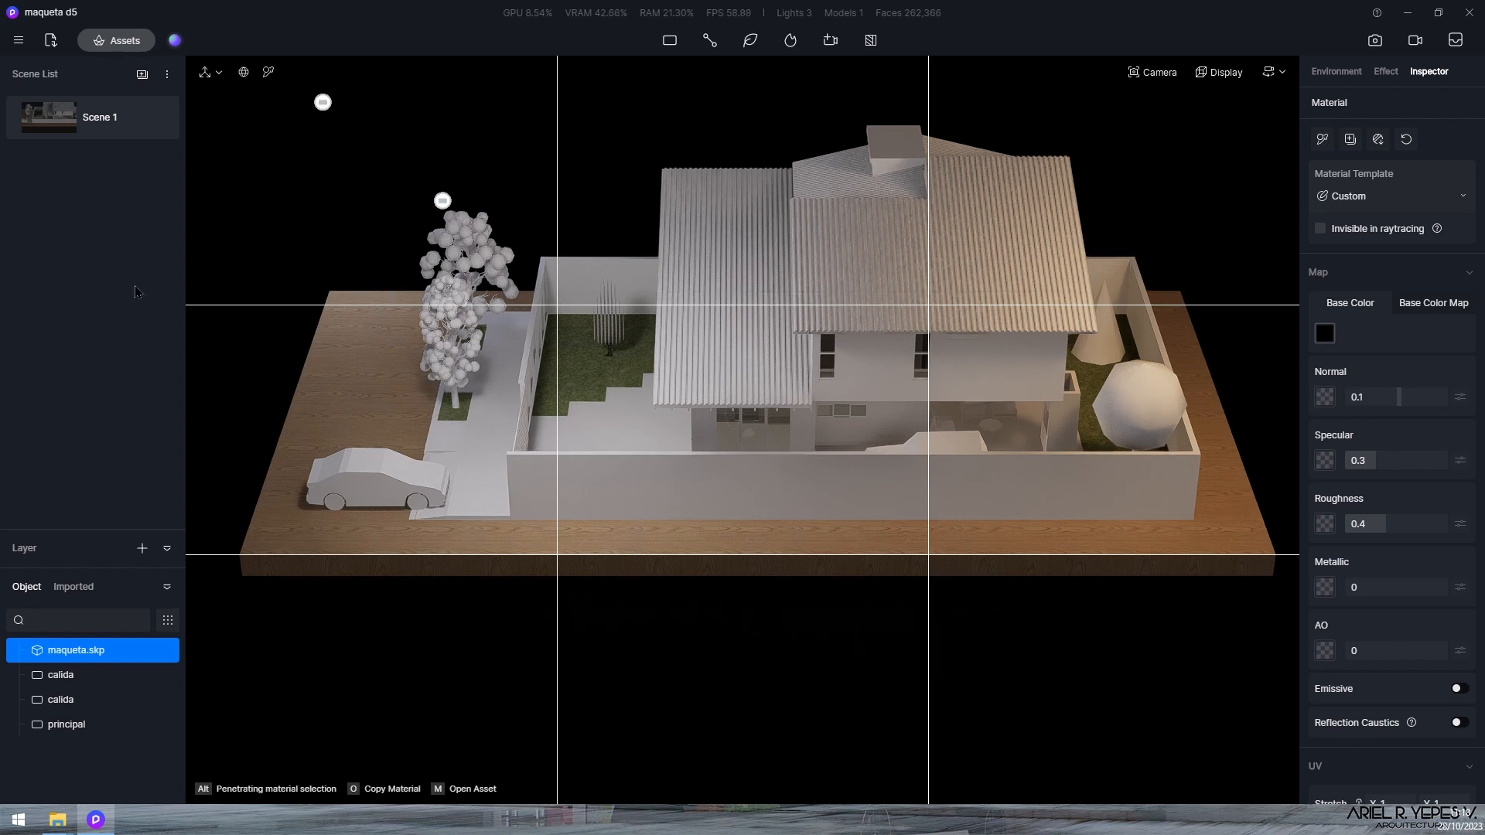
Place a point light on the patio between the lawn and the house, at about X 13798, Y 10201, Z -4366
left_click(670, 41)
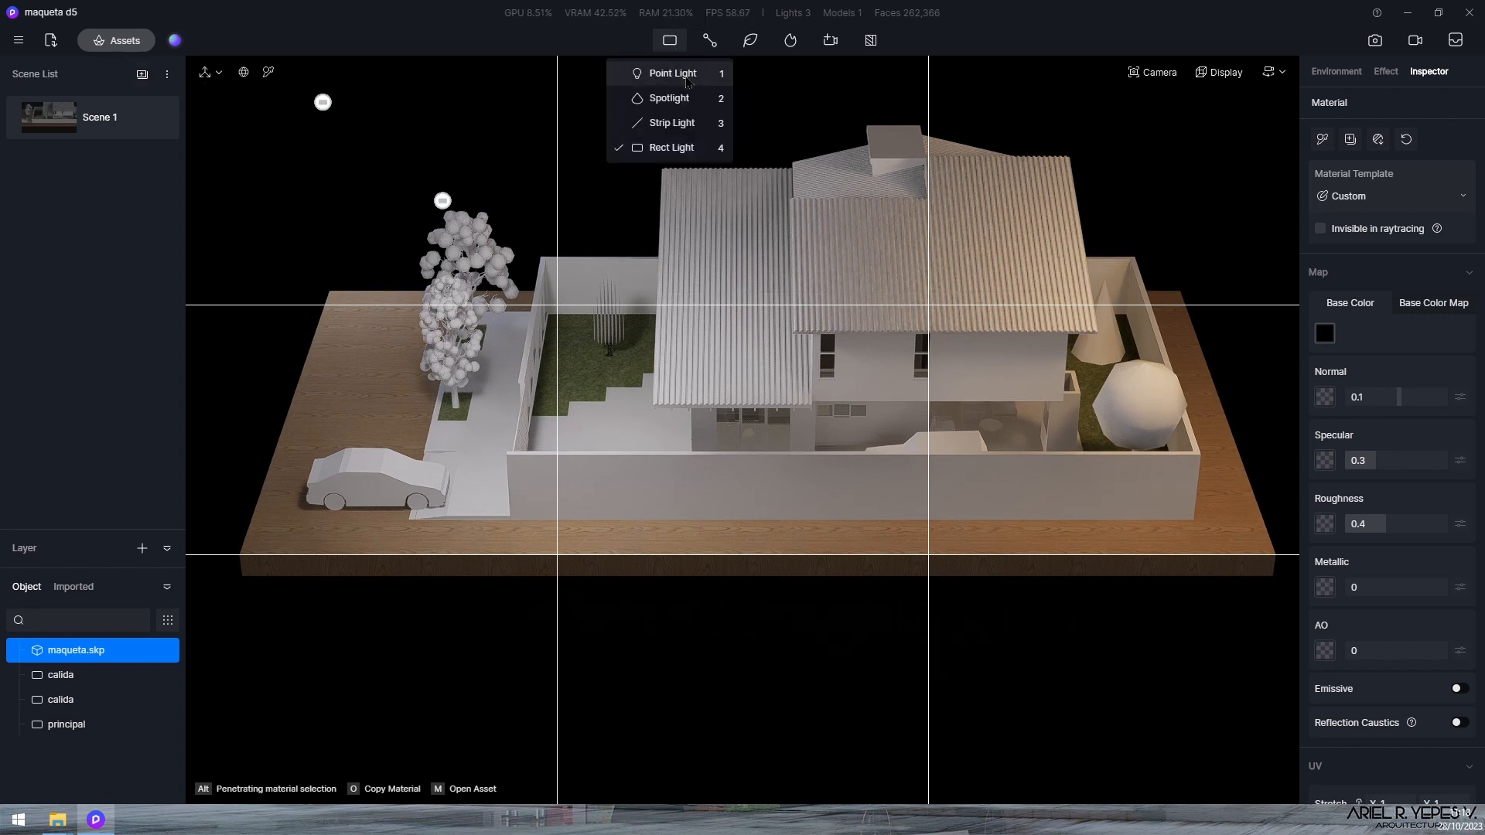
left_click(663, 146)
scroll(663, 424, "up", 5)
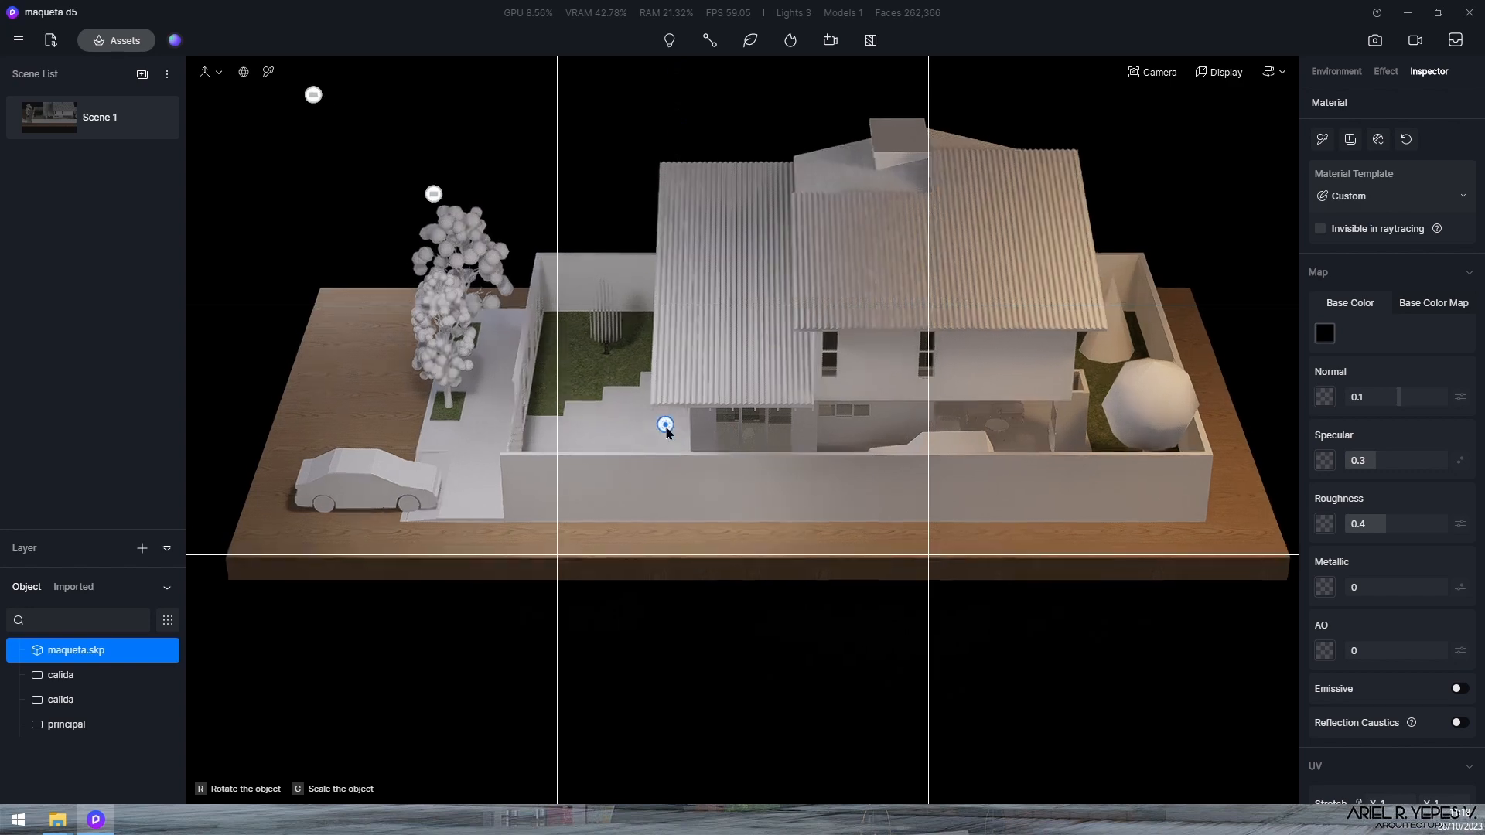
key("a")
right_click_drag(630, 434, 1094, 451)
scroll(1059, 398, "up", 2)
middle_click_drag(1037, 392, 835, 331)
scroll(829, 325, "up", 3)
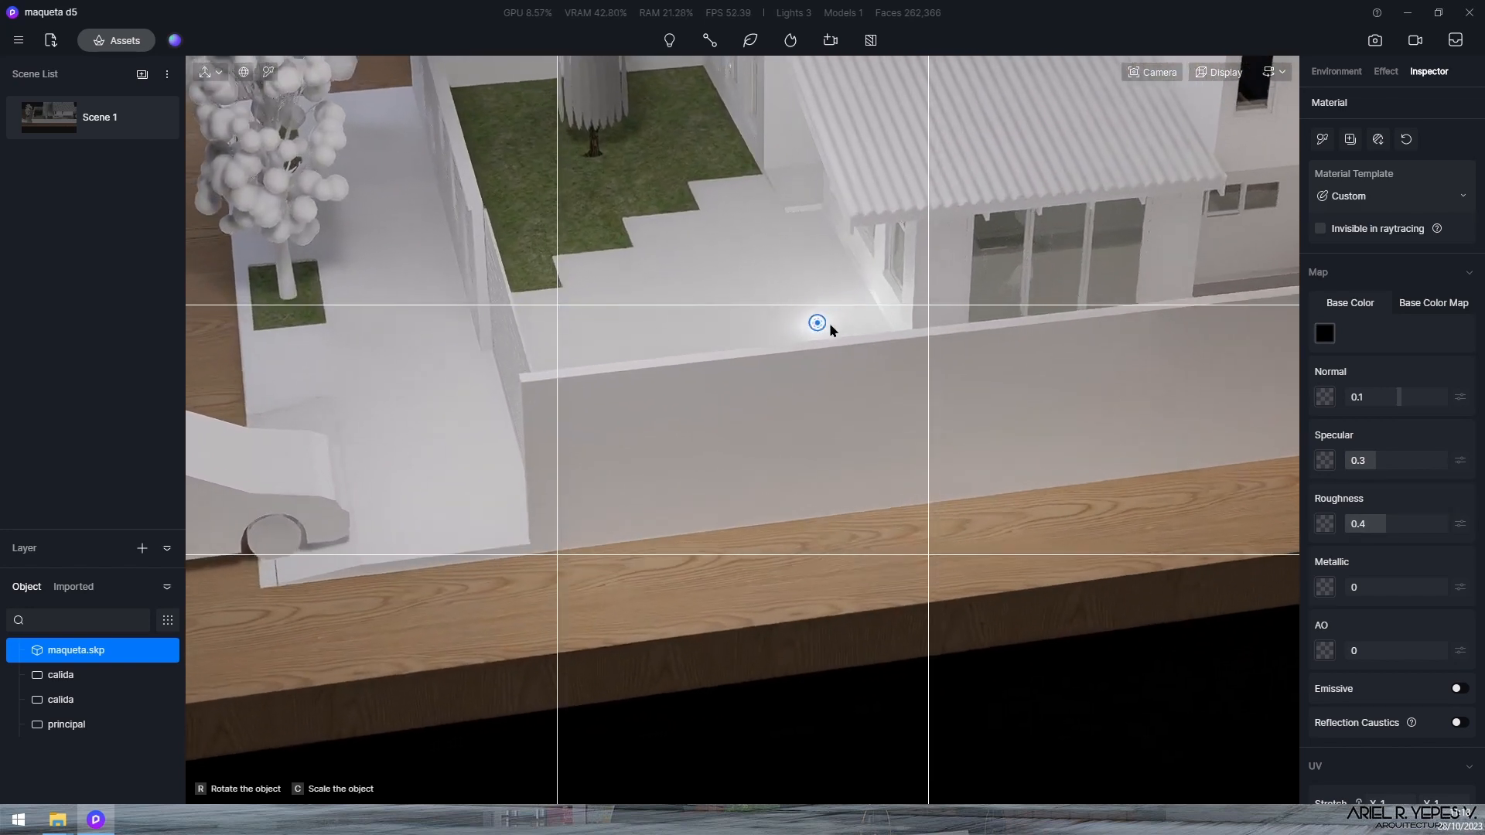
left_click(822, 294)
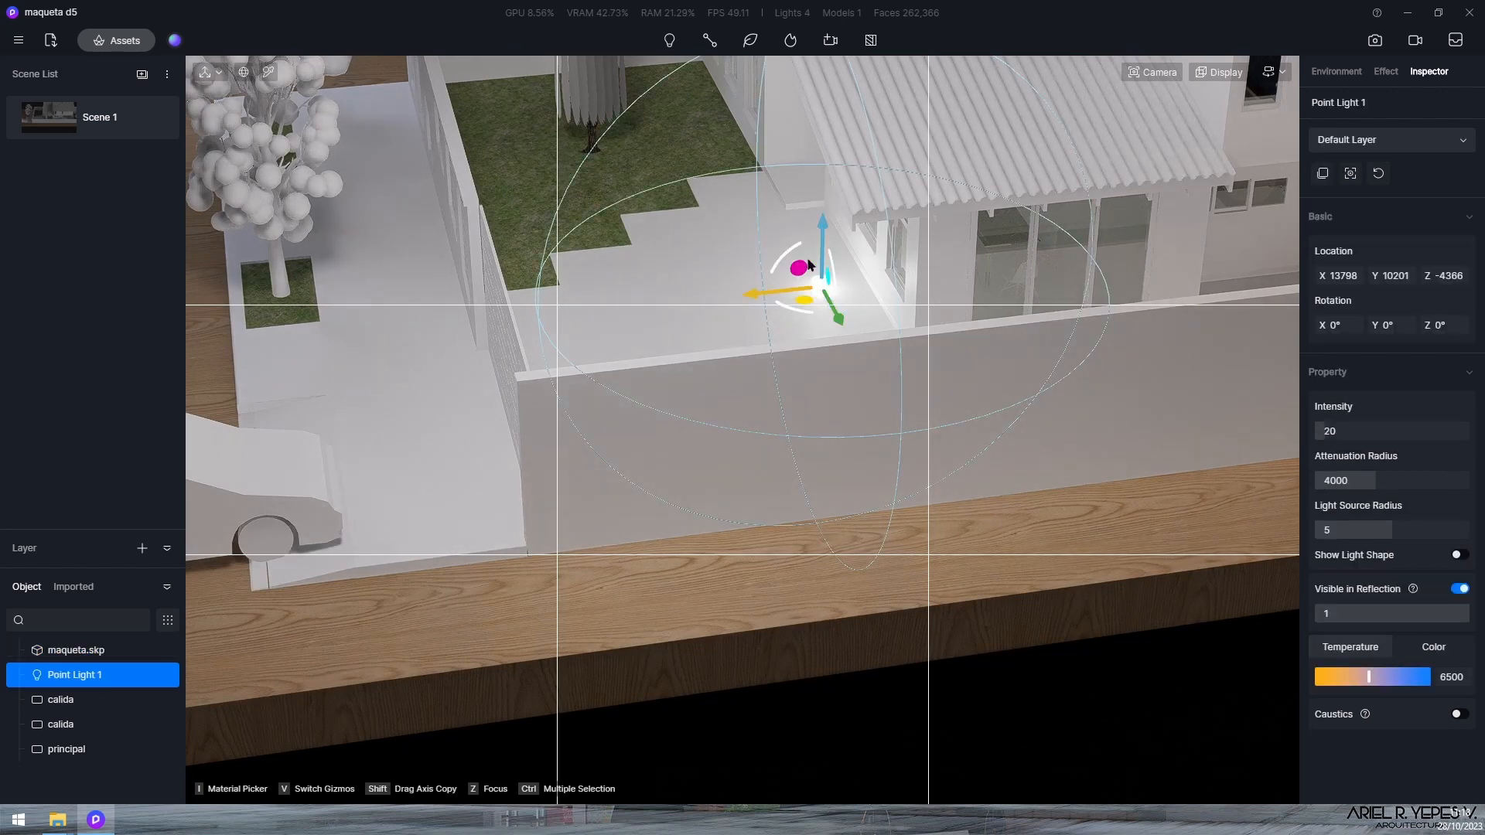
Raise the point light to about Z -3497 and move it inside the glazed dining room, to about X 16572
left_click_drag(823, 208, 821, 170)
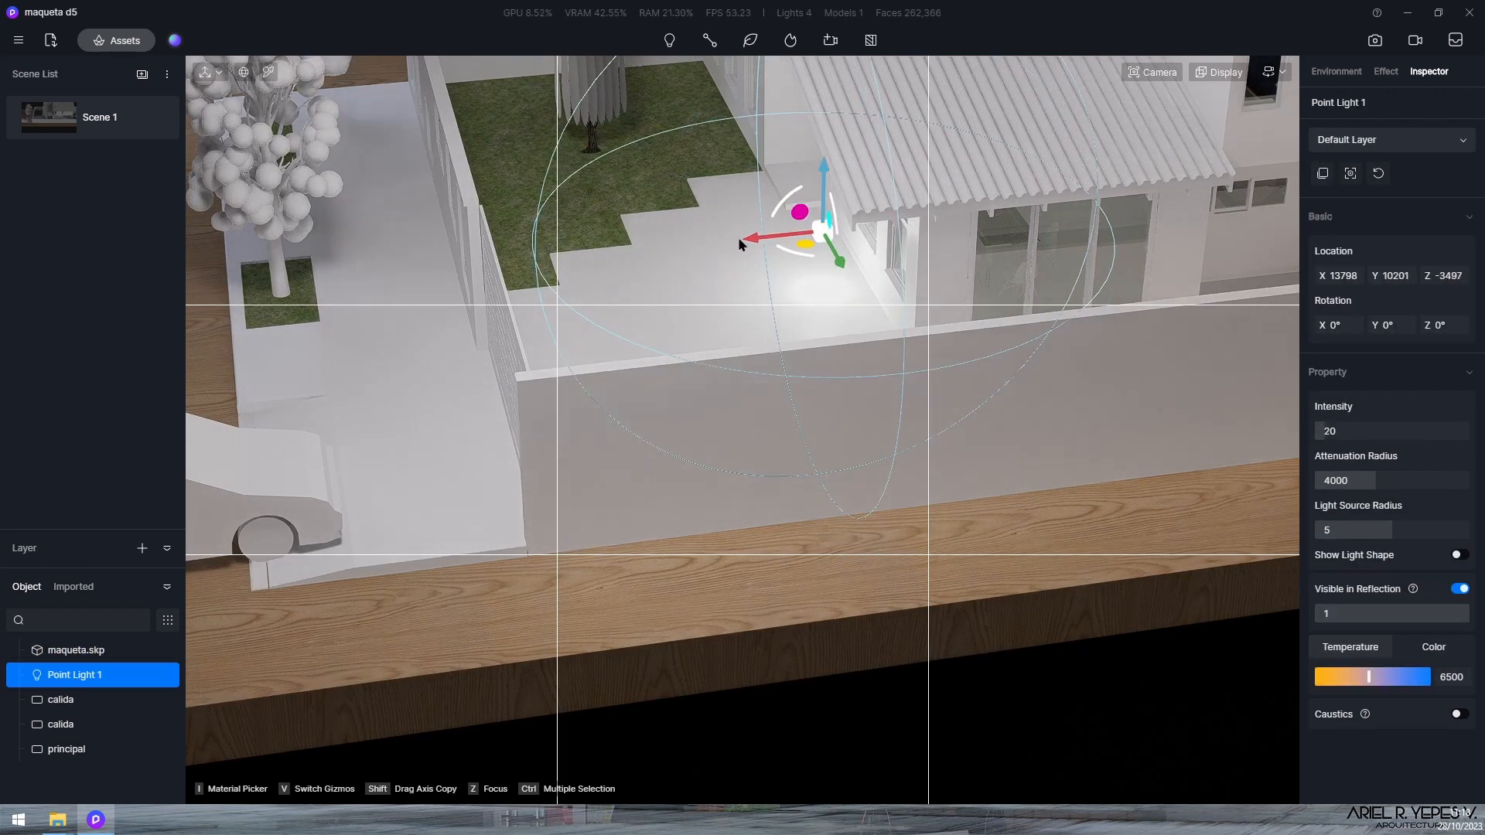
left_click_drag(762, 242, 952, 238)
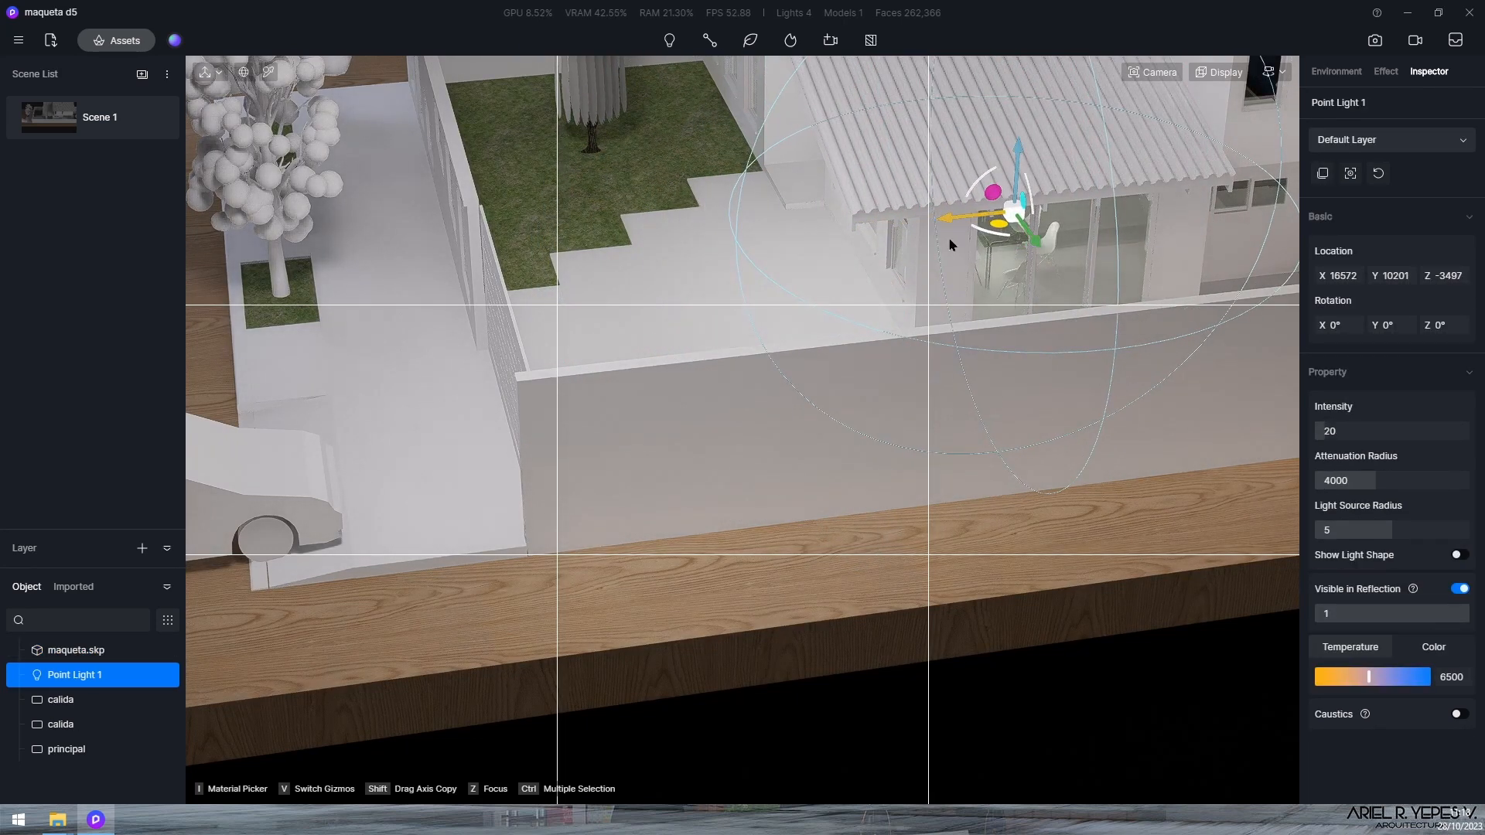
scroll(1124, 263, "up", 5)
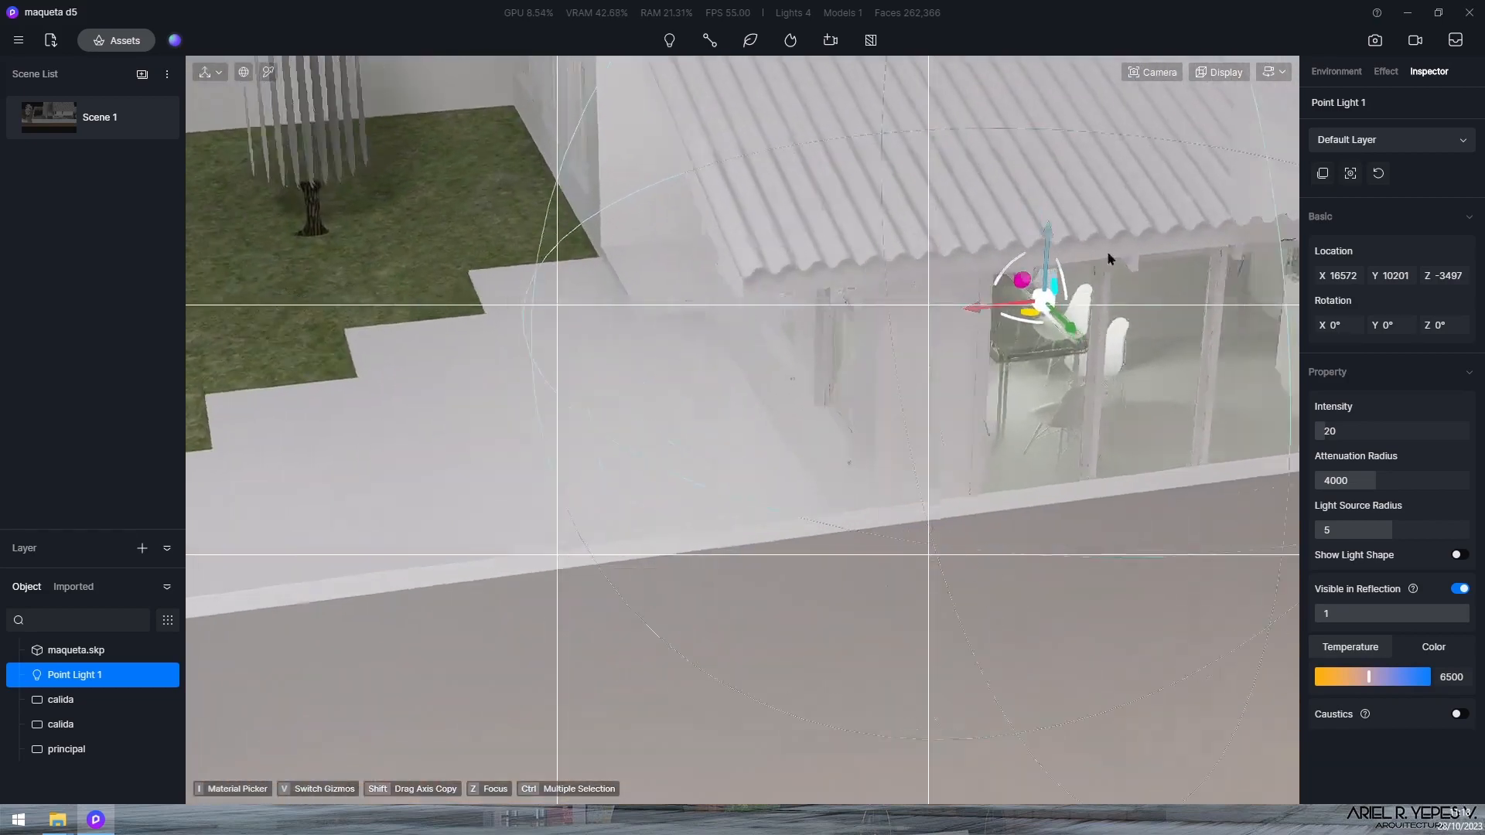
scroll(650, 325, "up", 5)
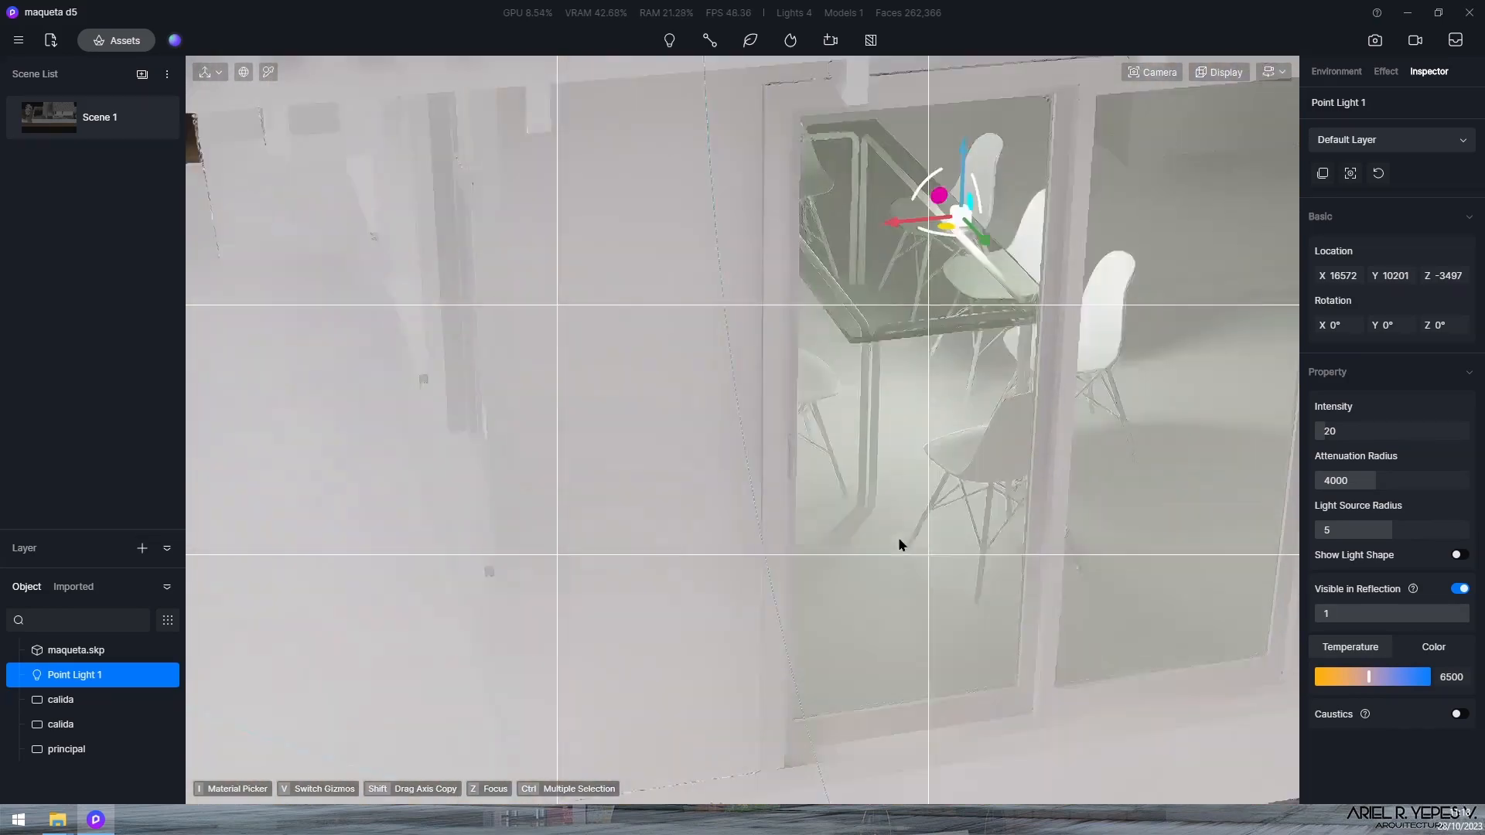
scroll(898, 537, "up", 5)
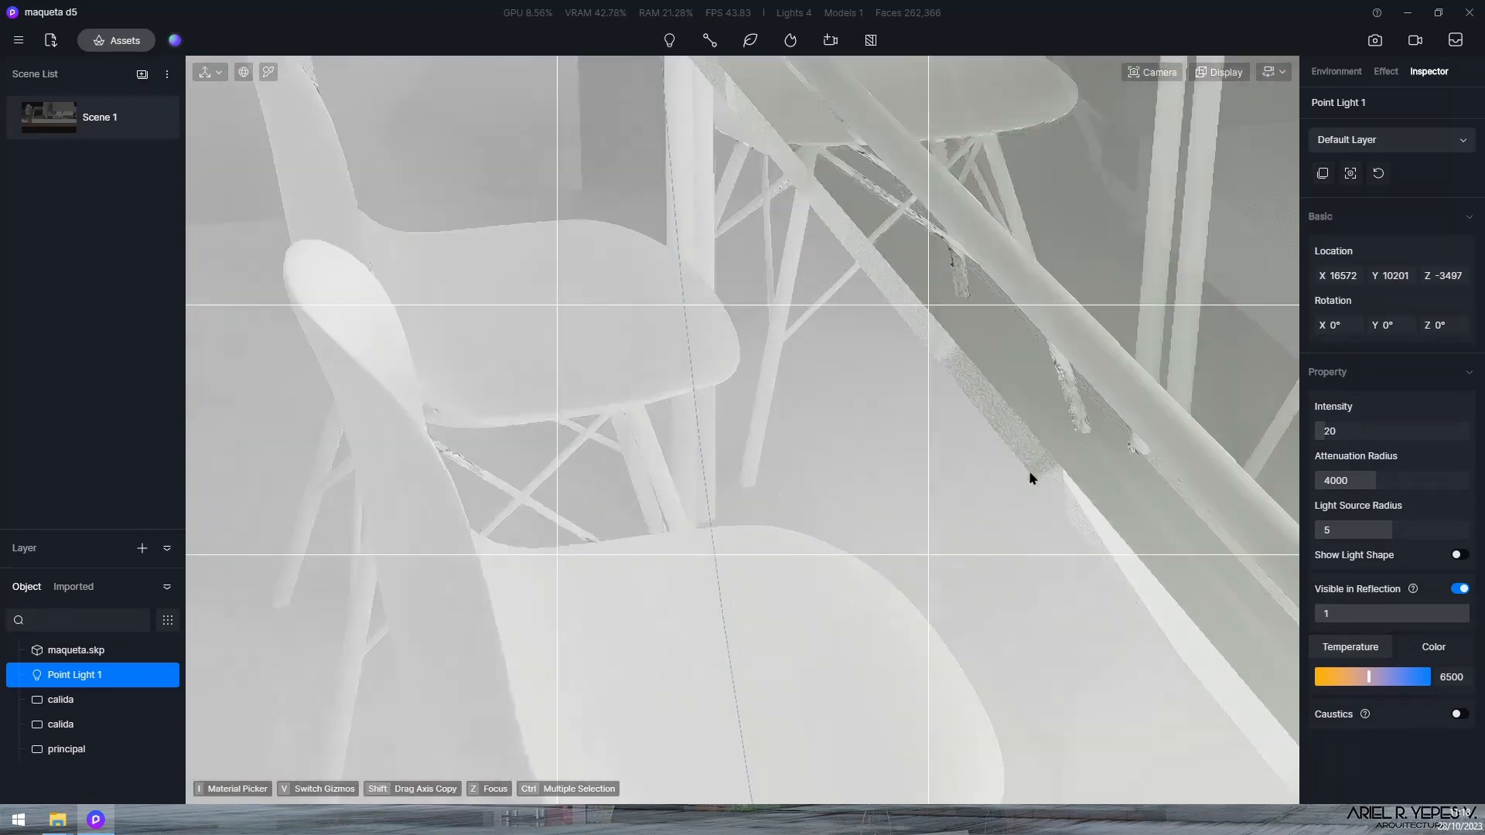
scroll(1029, 478, "up", 5)
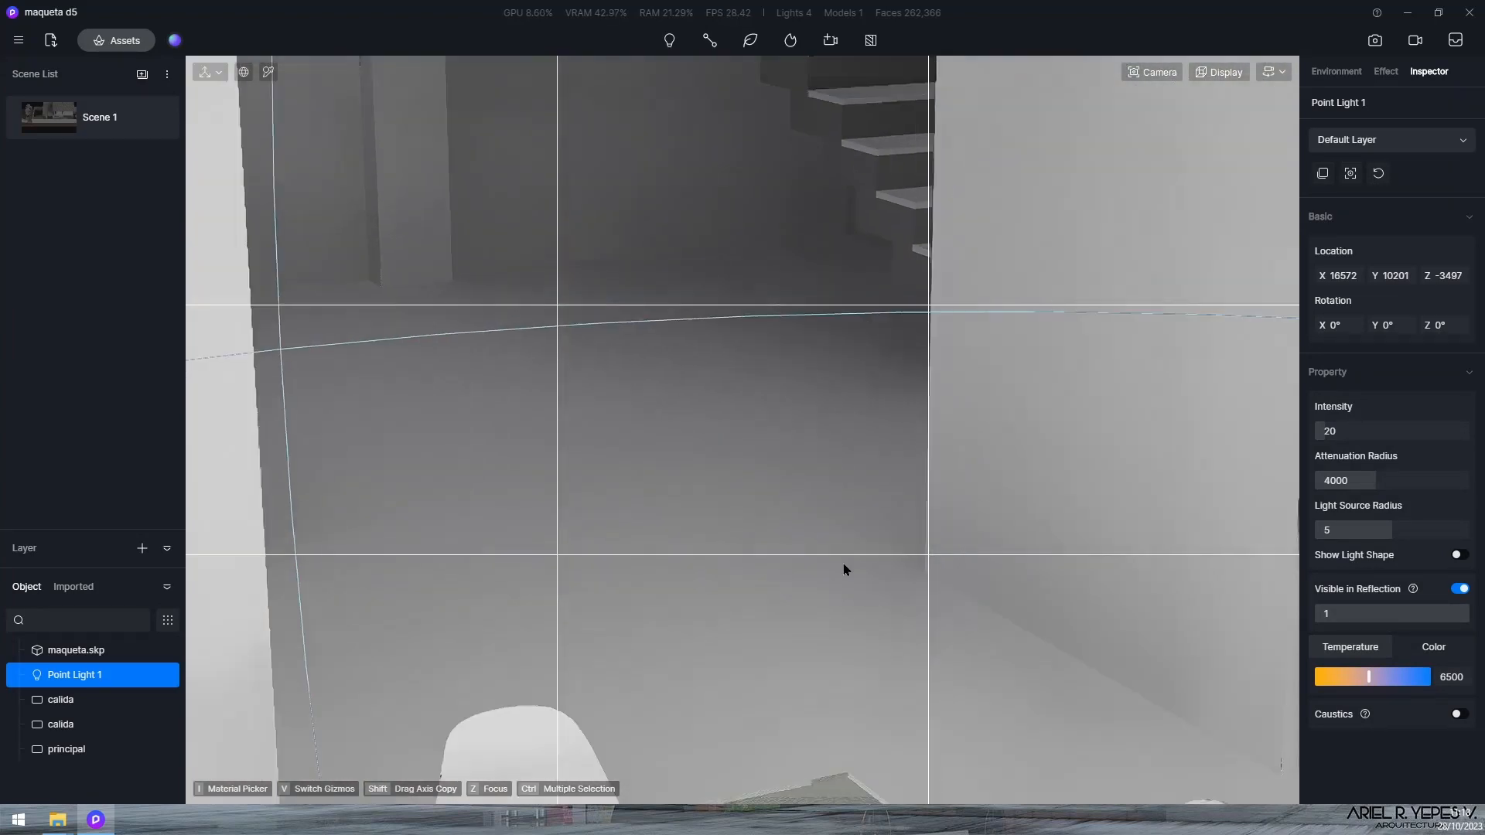
scroll(843, 570, "down", 5)
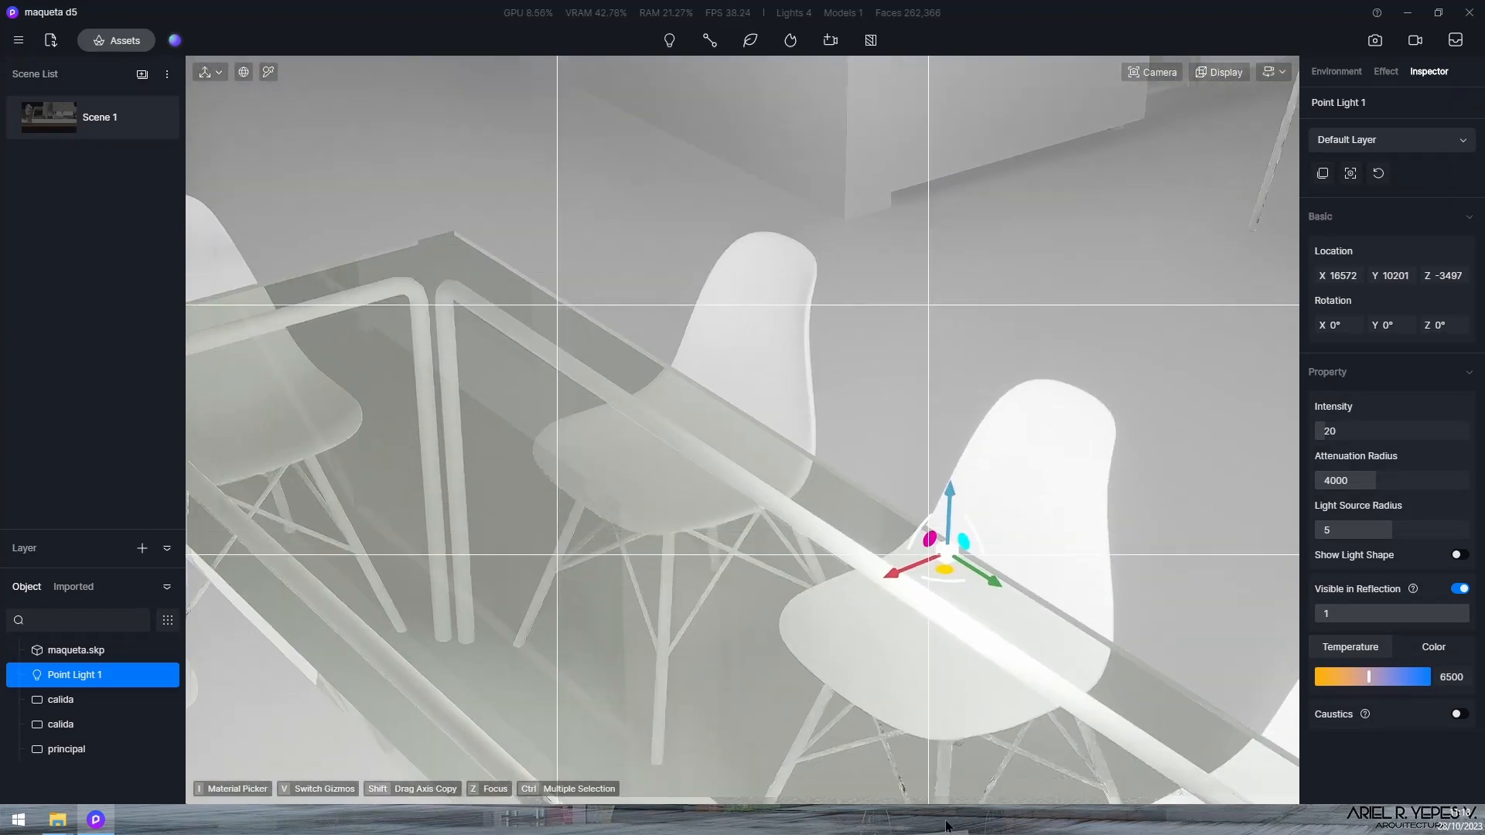
Widen the camera's focal length to 20 mm for navigating inside the house
left_click_drag(966, 525, 605, 534)
scroll(622, 213, "up", 8)
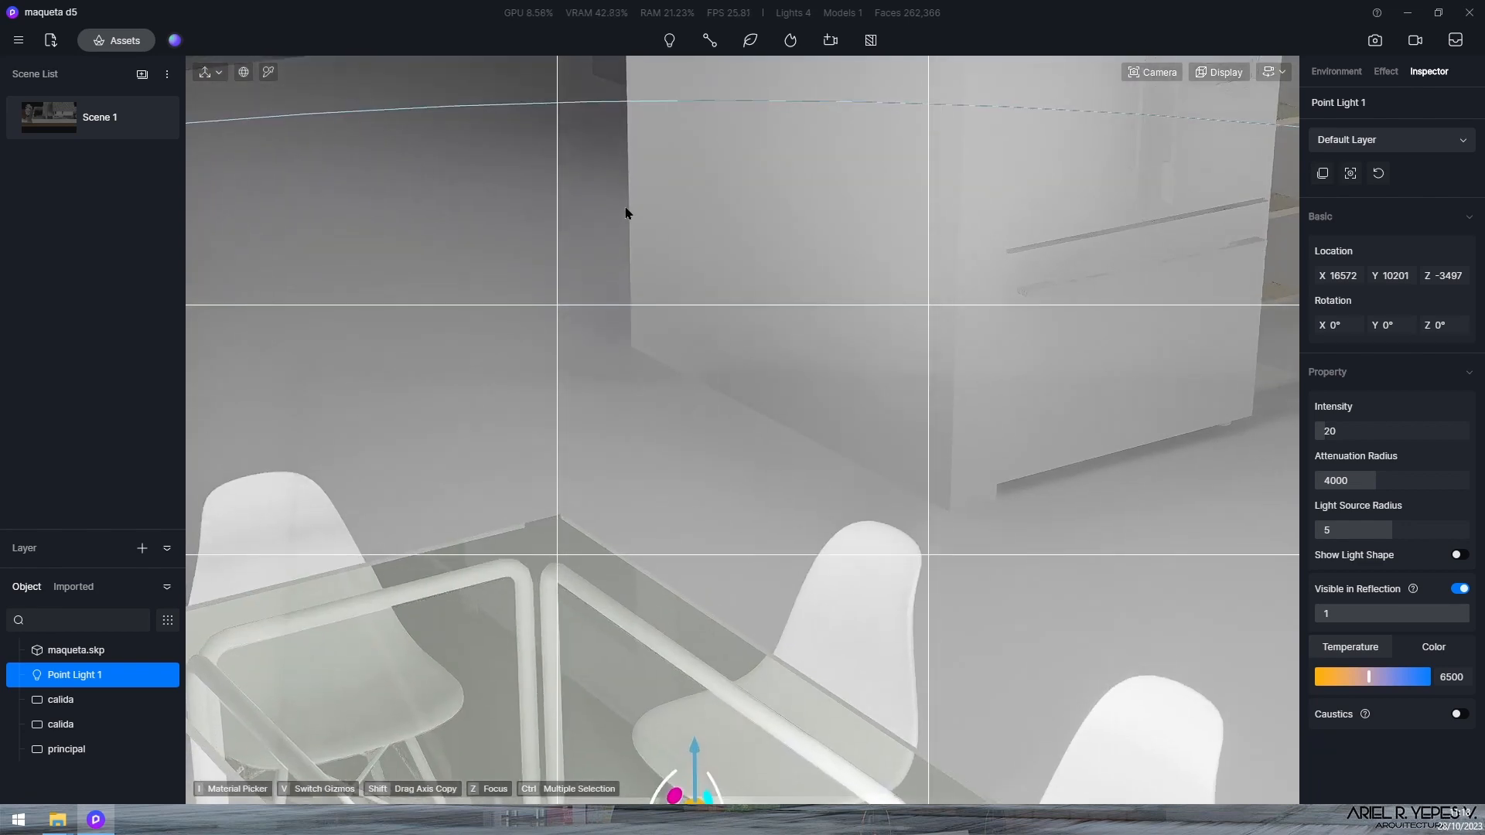
scroll(680, 252, "up", 5)
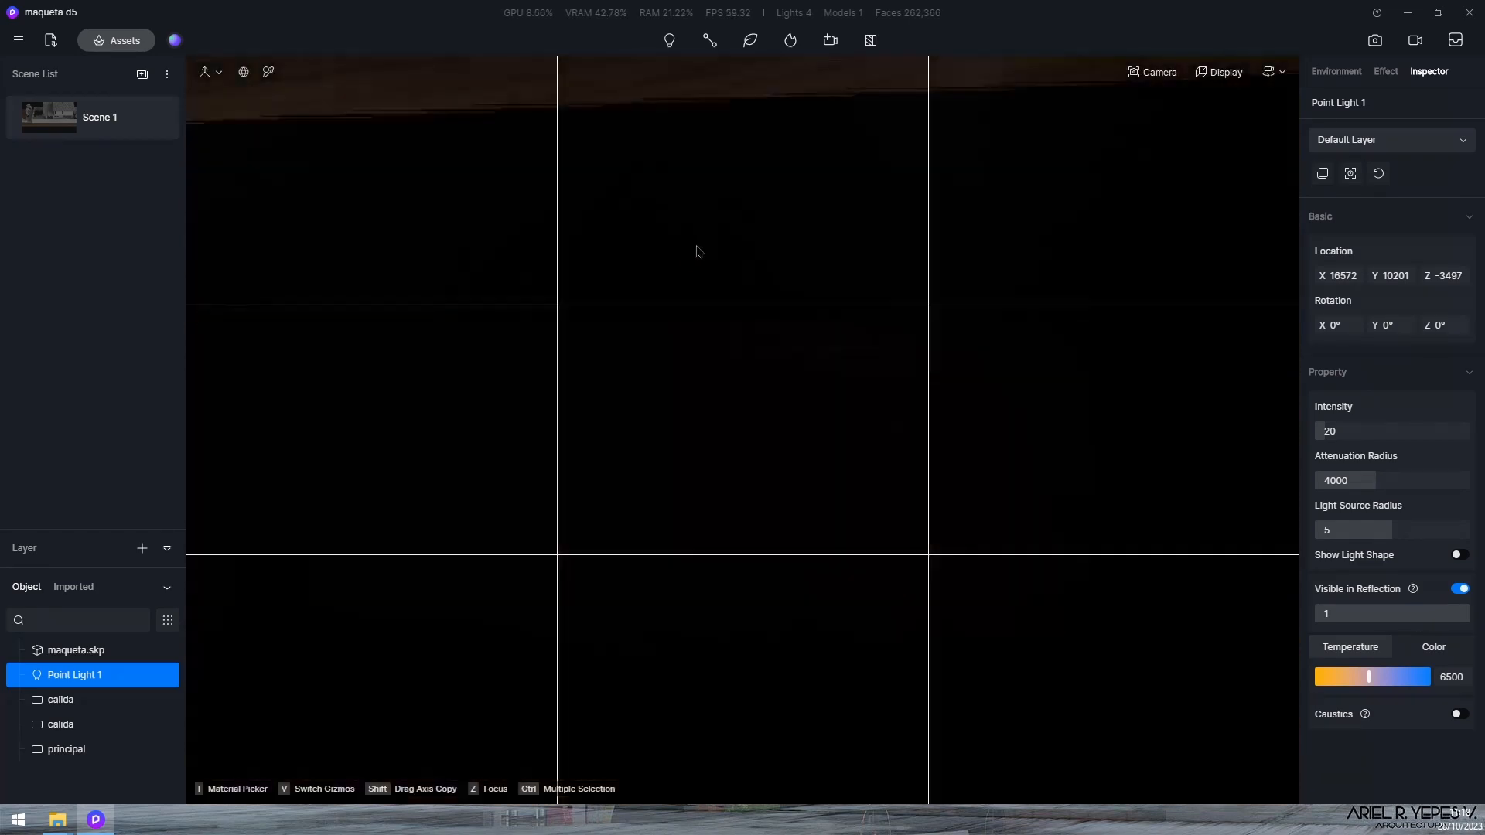
scroll(676, 311, "down", 6)
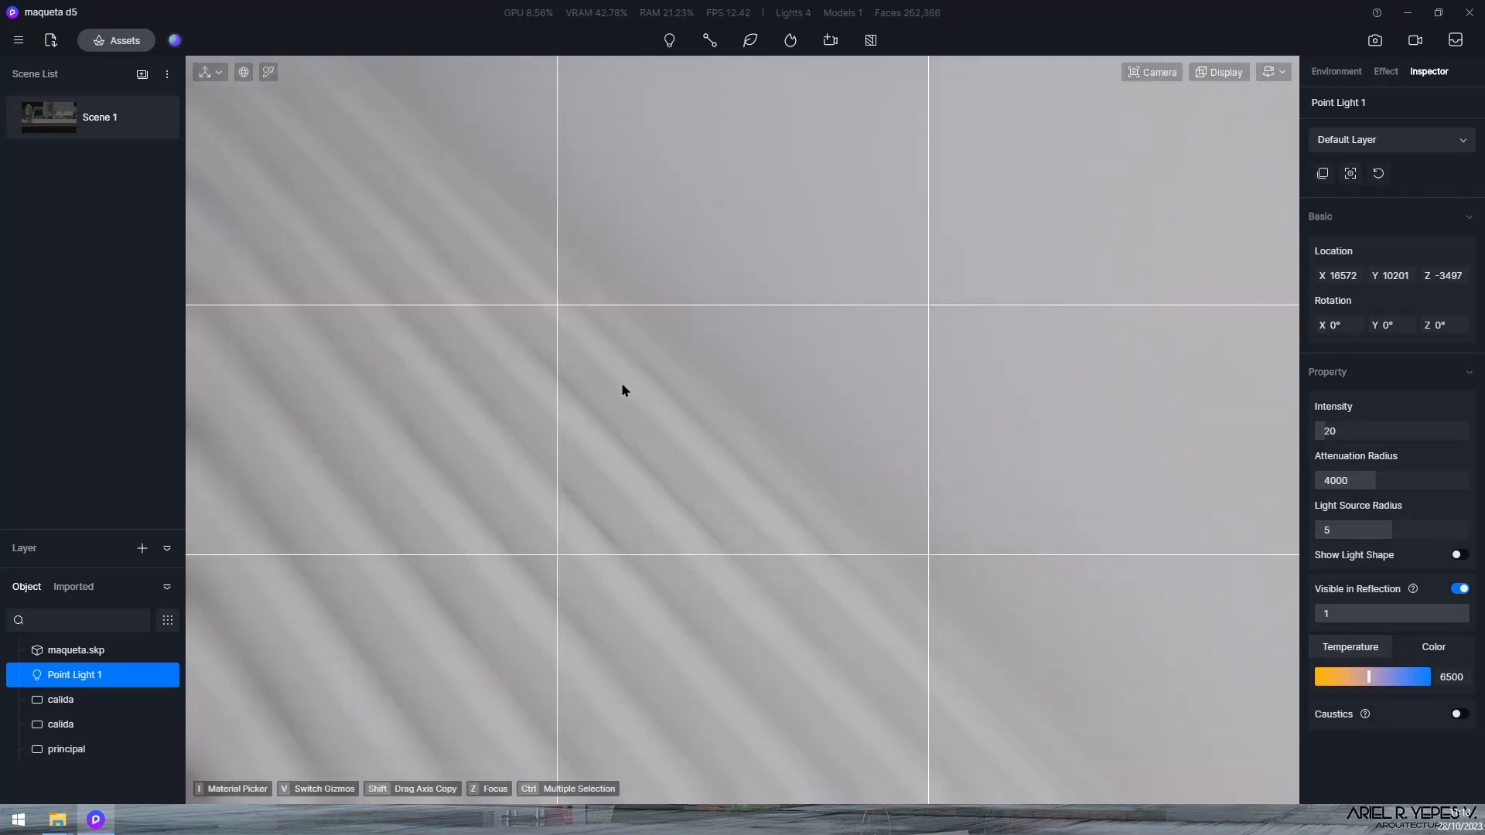
left_click(1152, 72)
left_click(1140, 206)
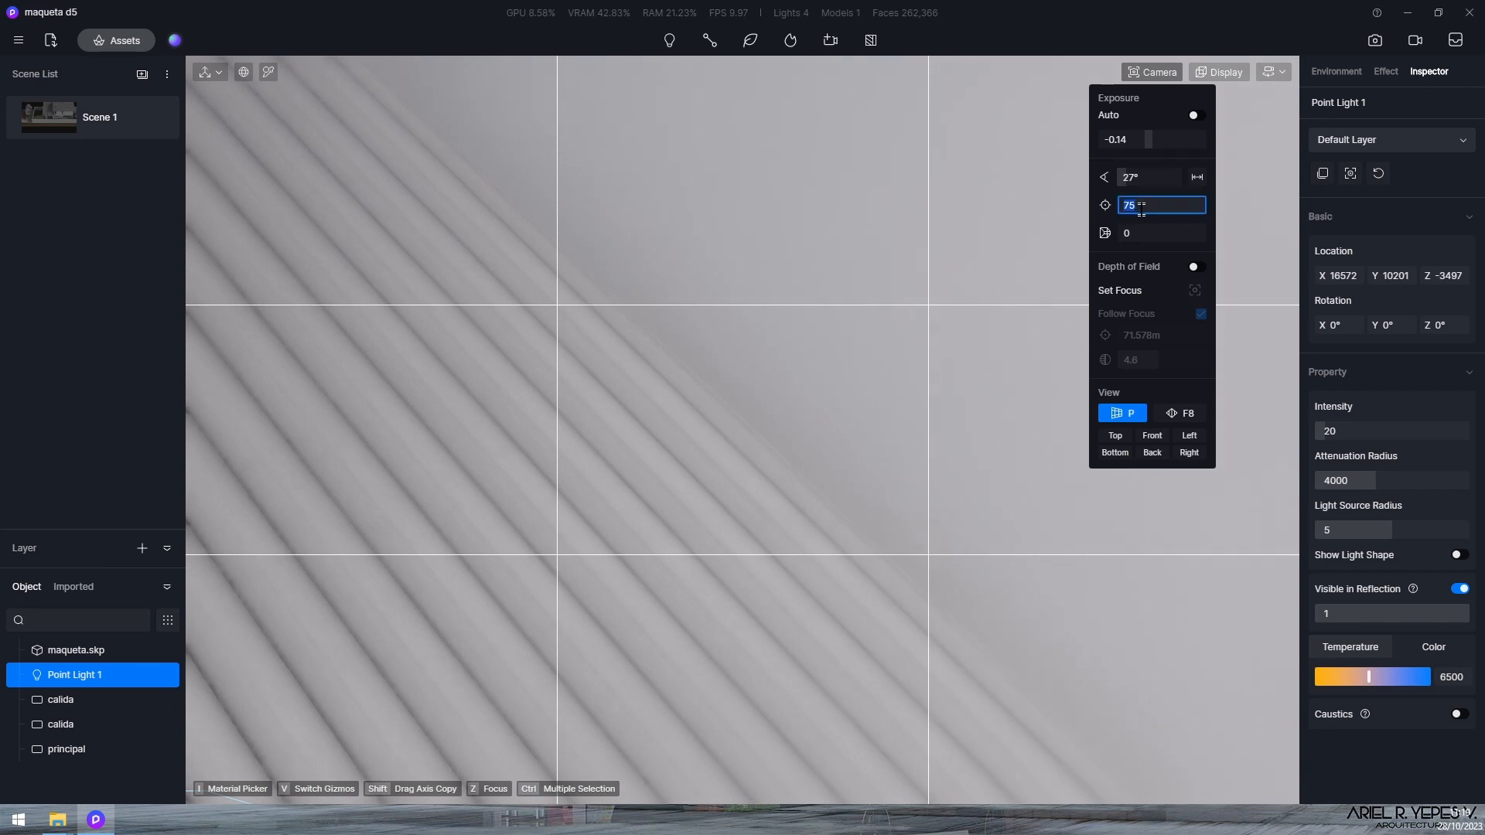
type("20")
key("Return")
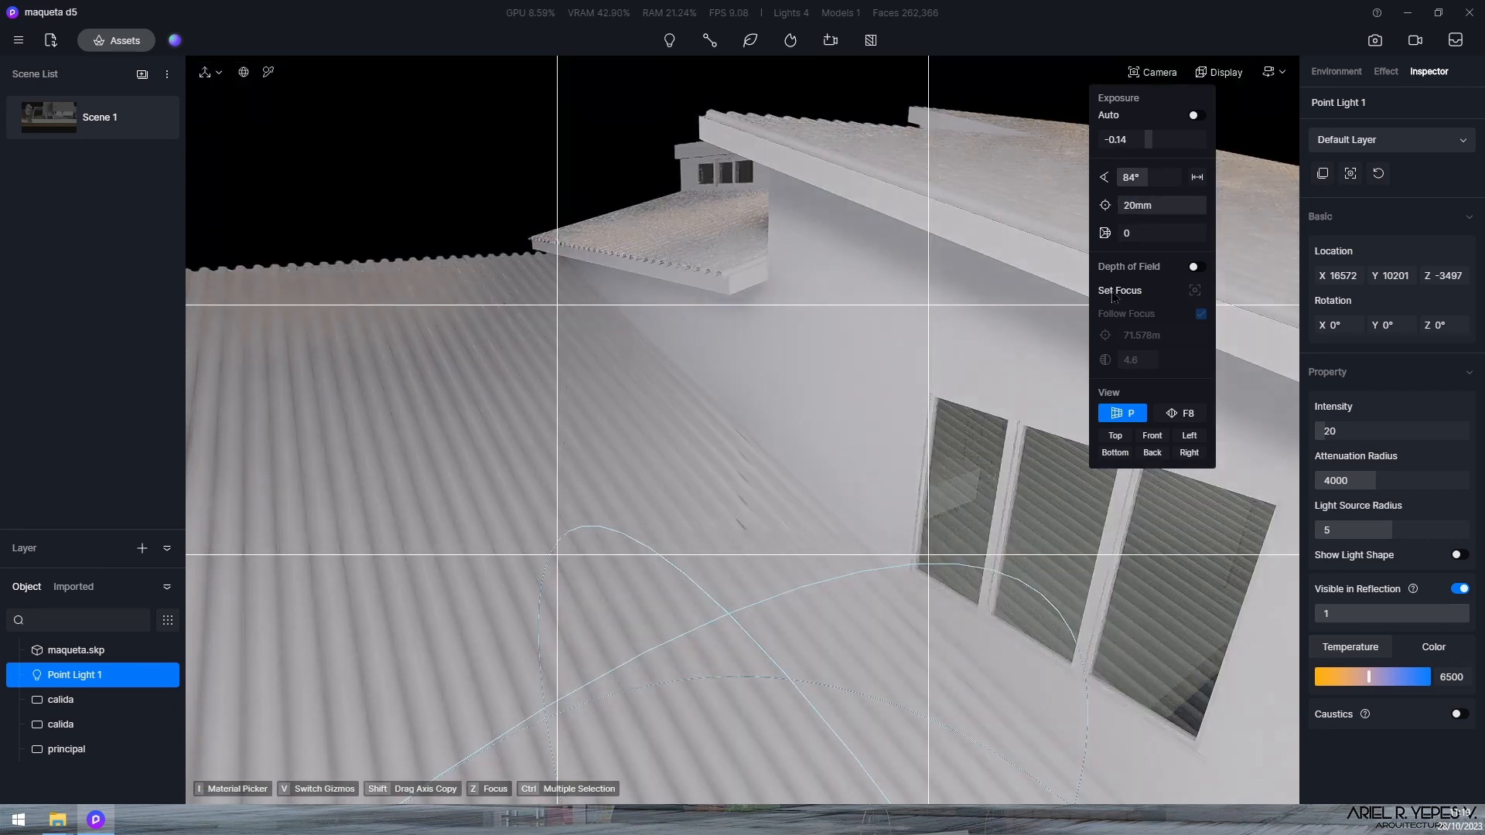
Move the point light above the glass dining table to about X 16309, Y 9833, Z -2326
scroll(763, 653, "up", 10)
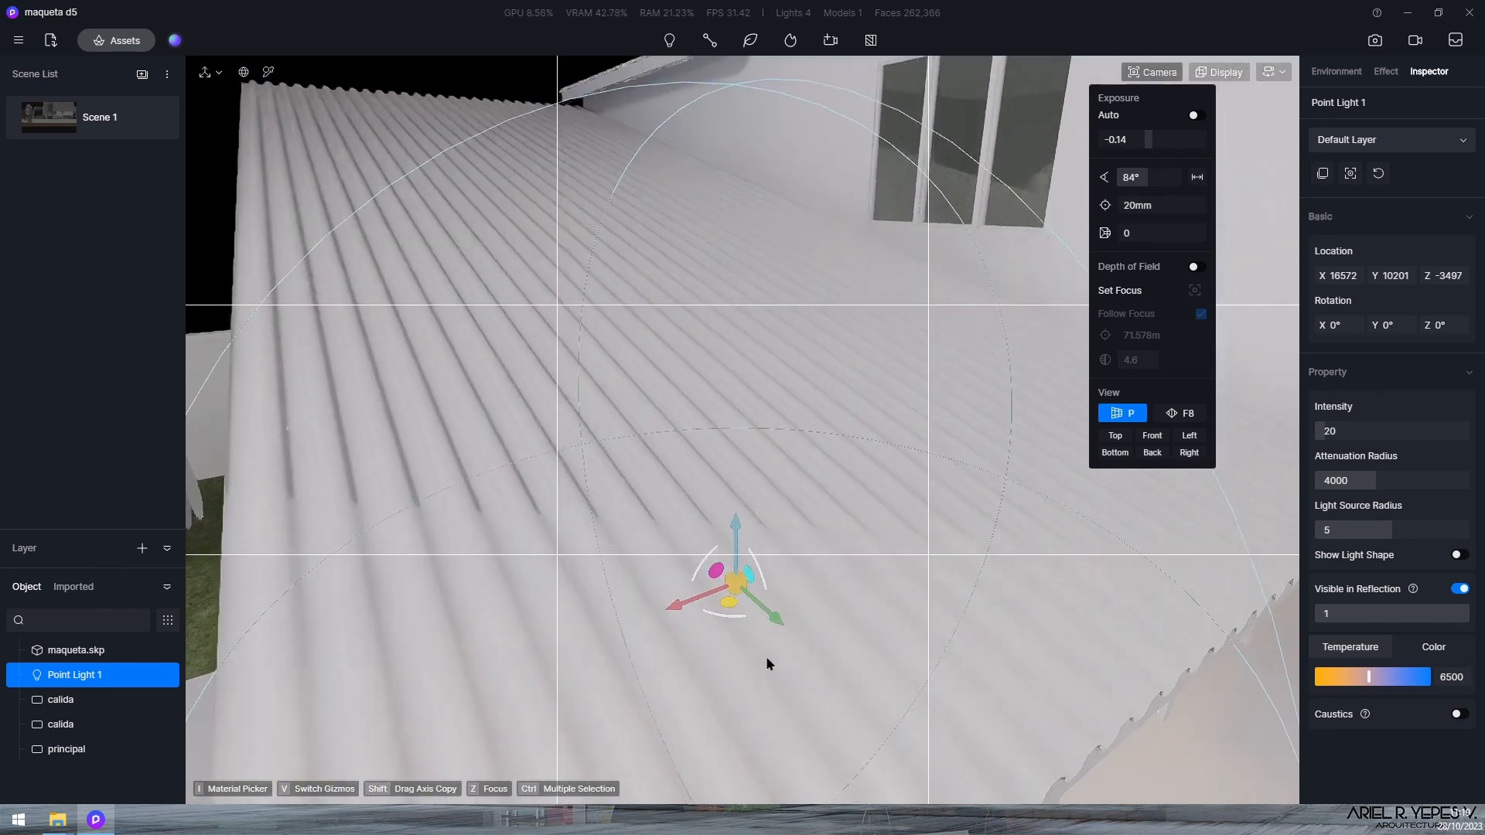
scroll(764, 667, "up", 8)
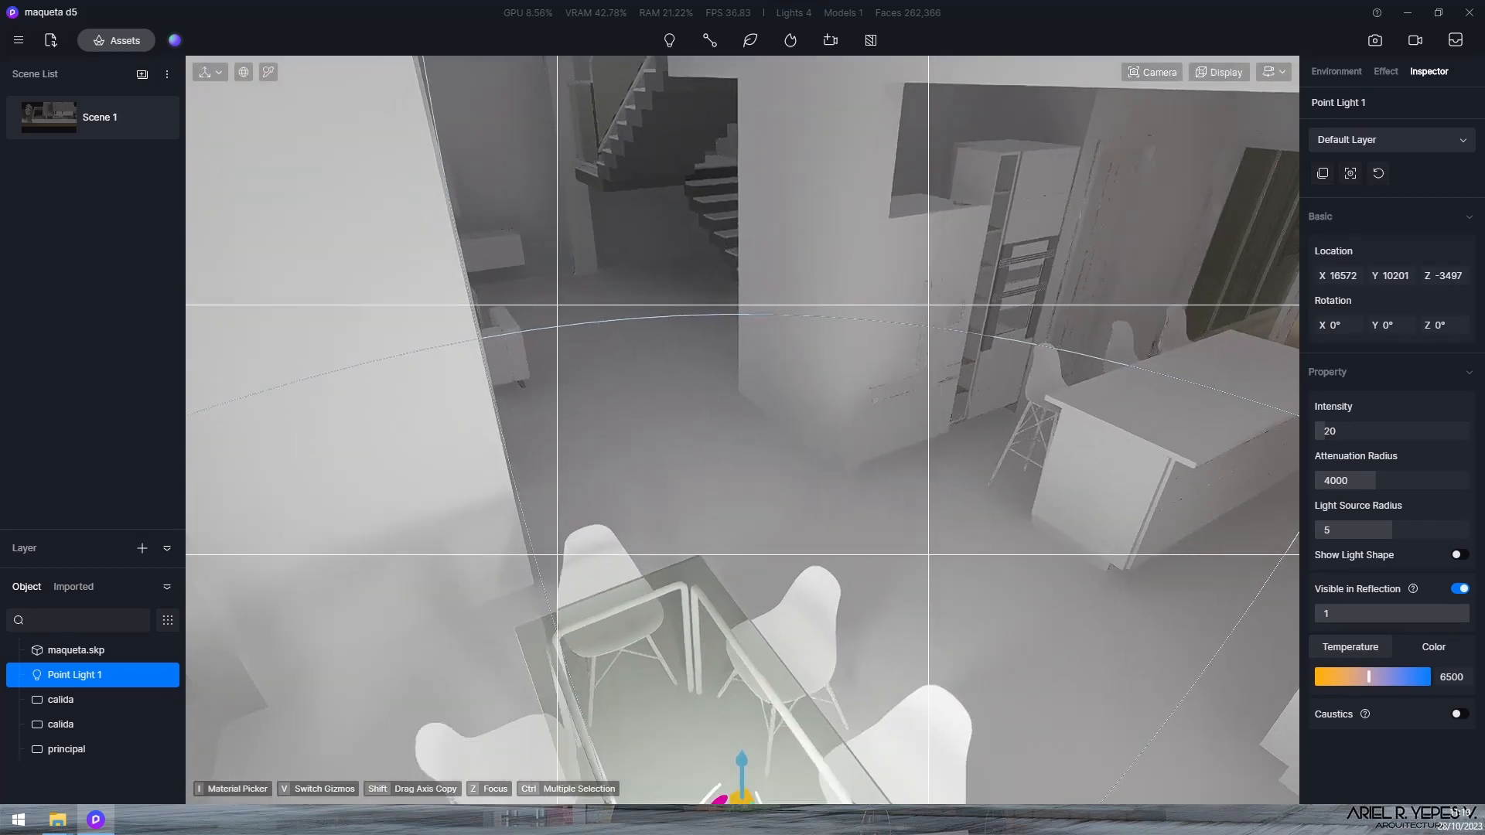
key("z")
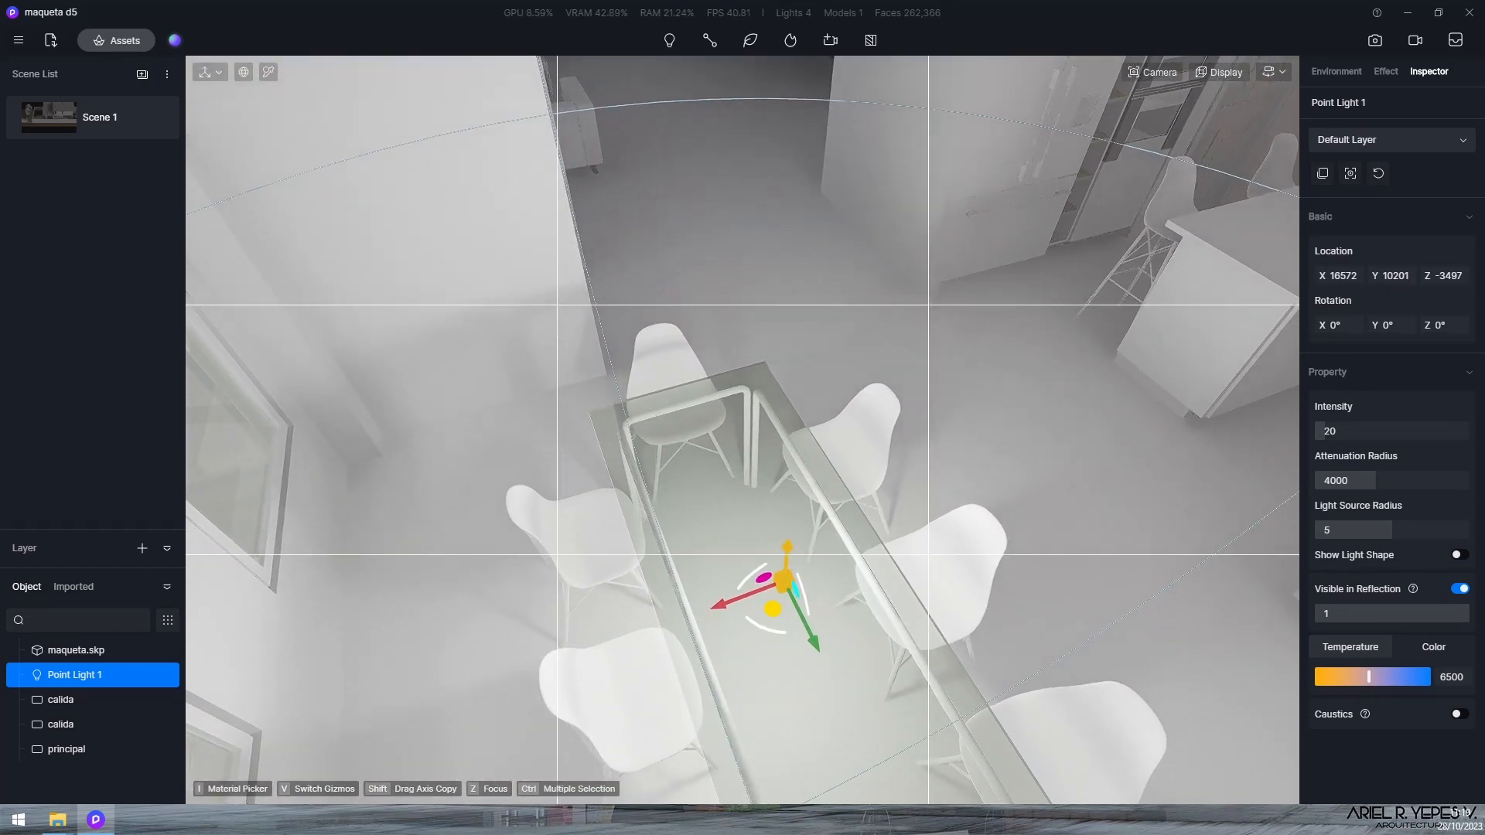
left_click_drag(787, 553, 823, 184)
right_click_drag(753, 434, 885, 414)
Raise the dining room point light to about Z -2299 and return to the Scene 1 view
scroll(673, 567, "down", 10)
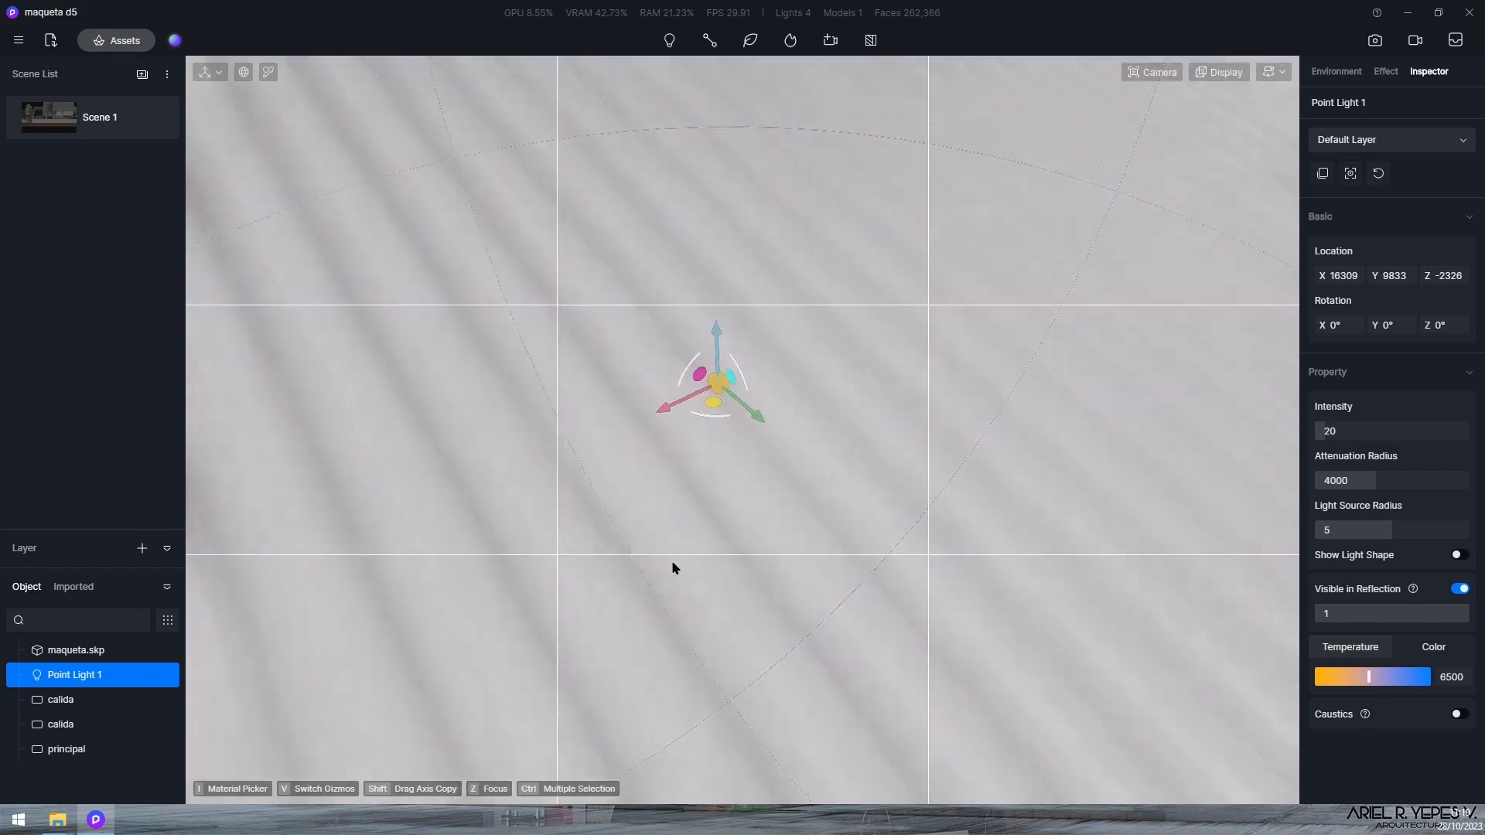
scroll(692, 562, "down", 10)
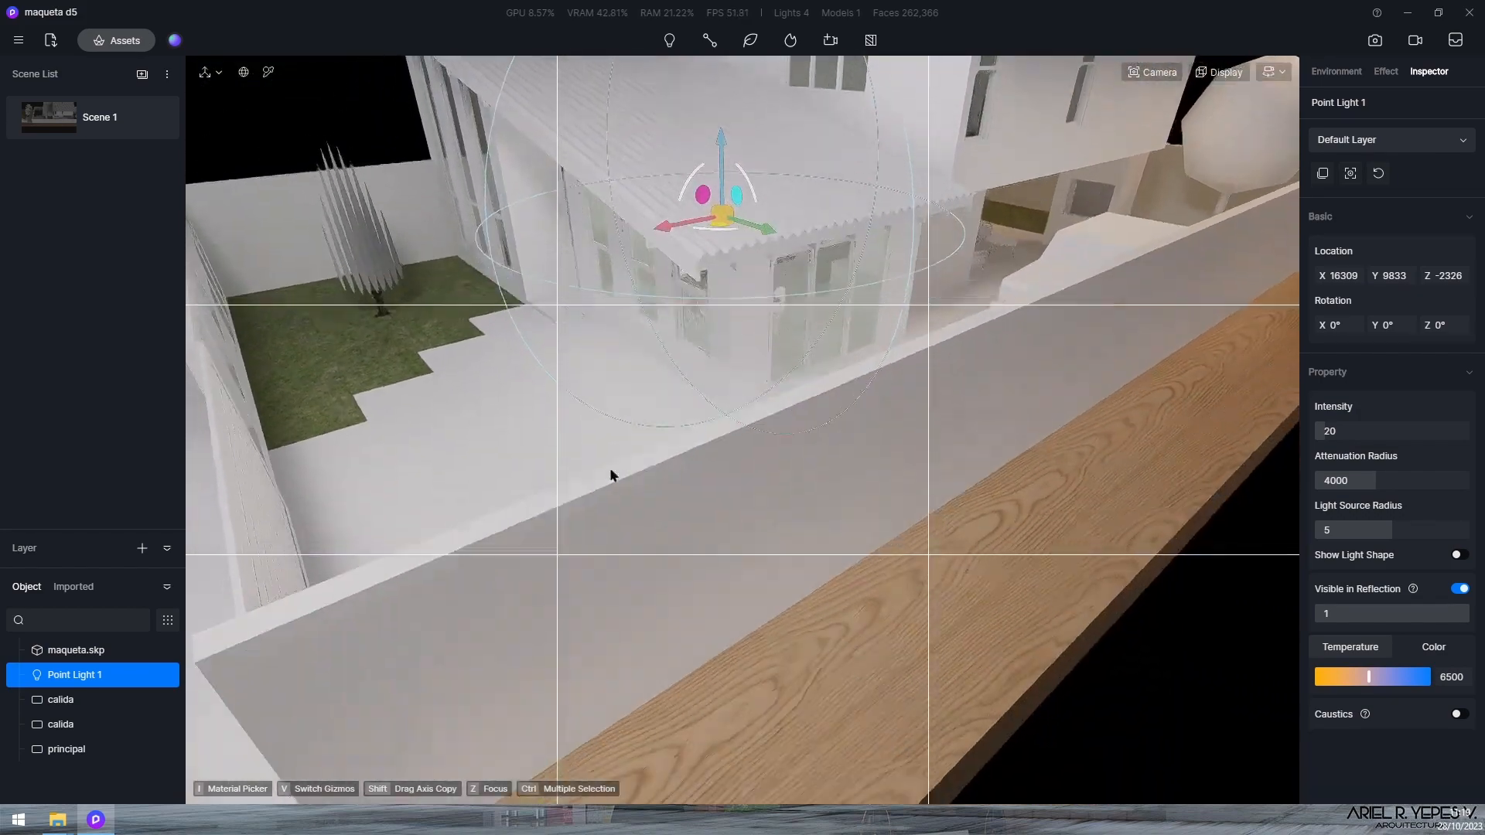
right_click_drag(612, 475, 709, 474)
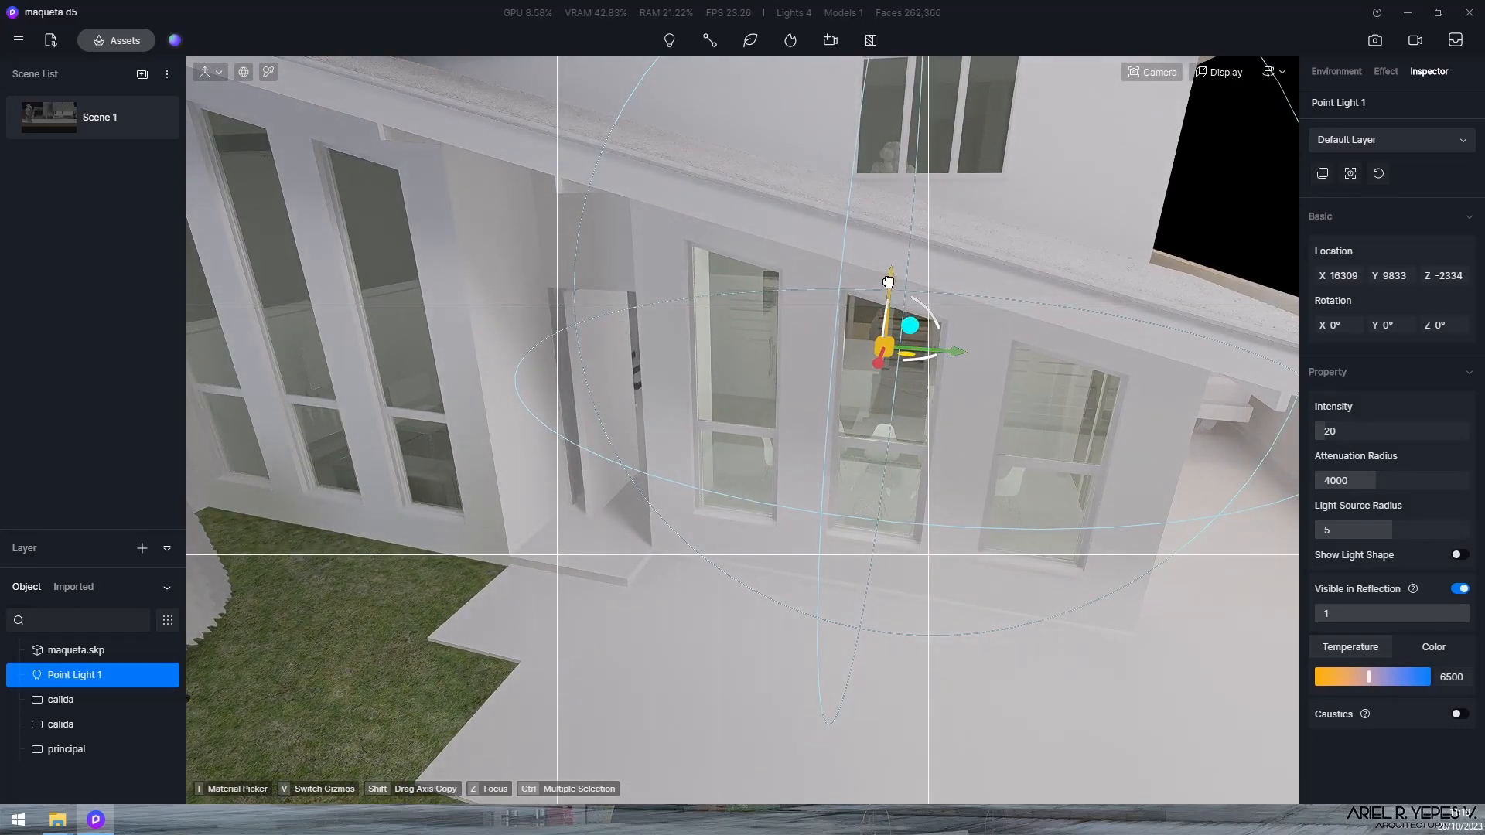
left_click_drag(888, 282, 889, 274)
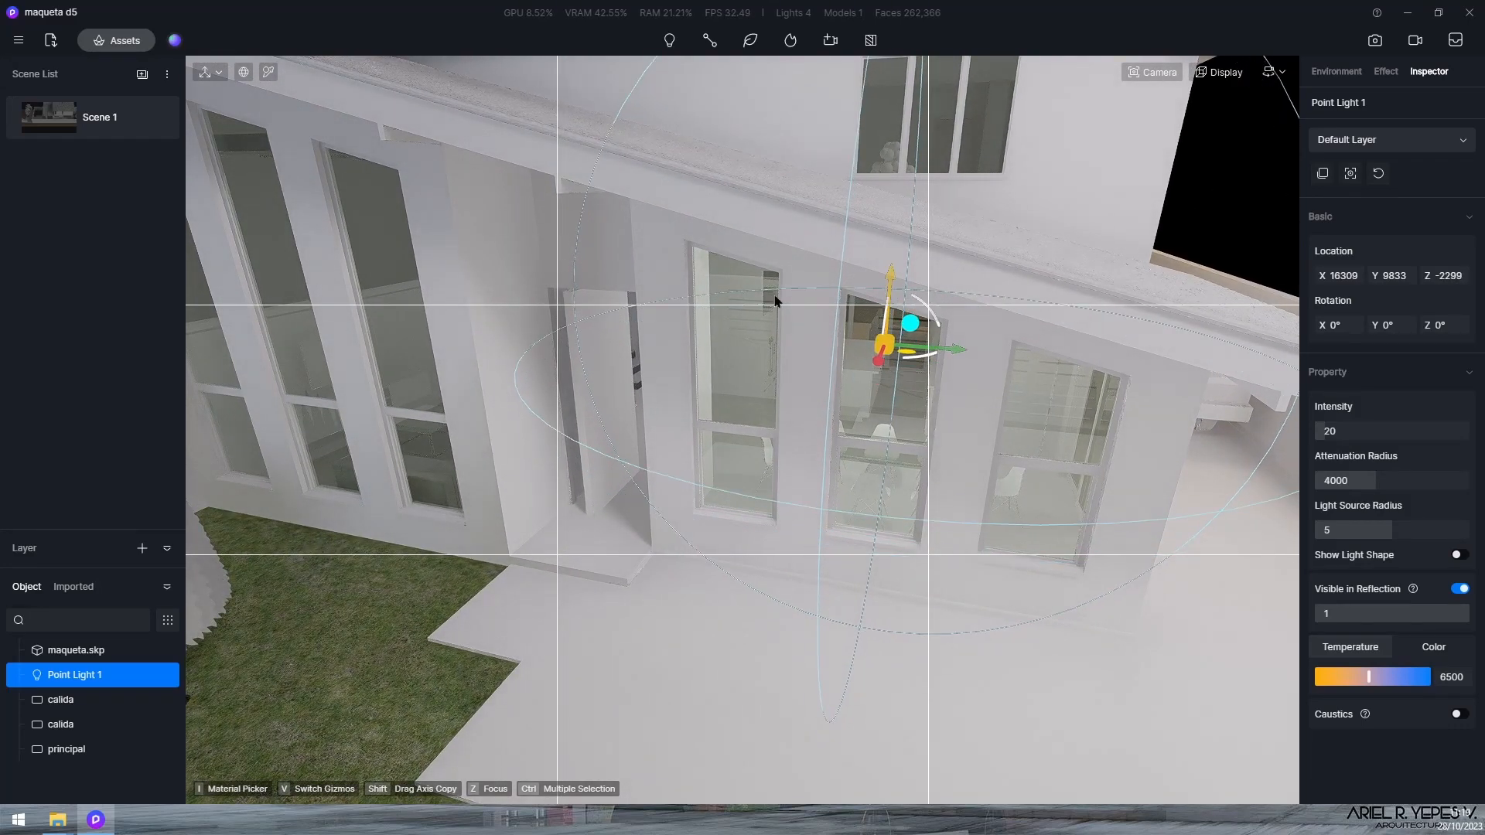
left_click(100, 124)
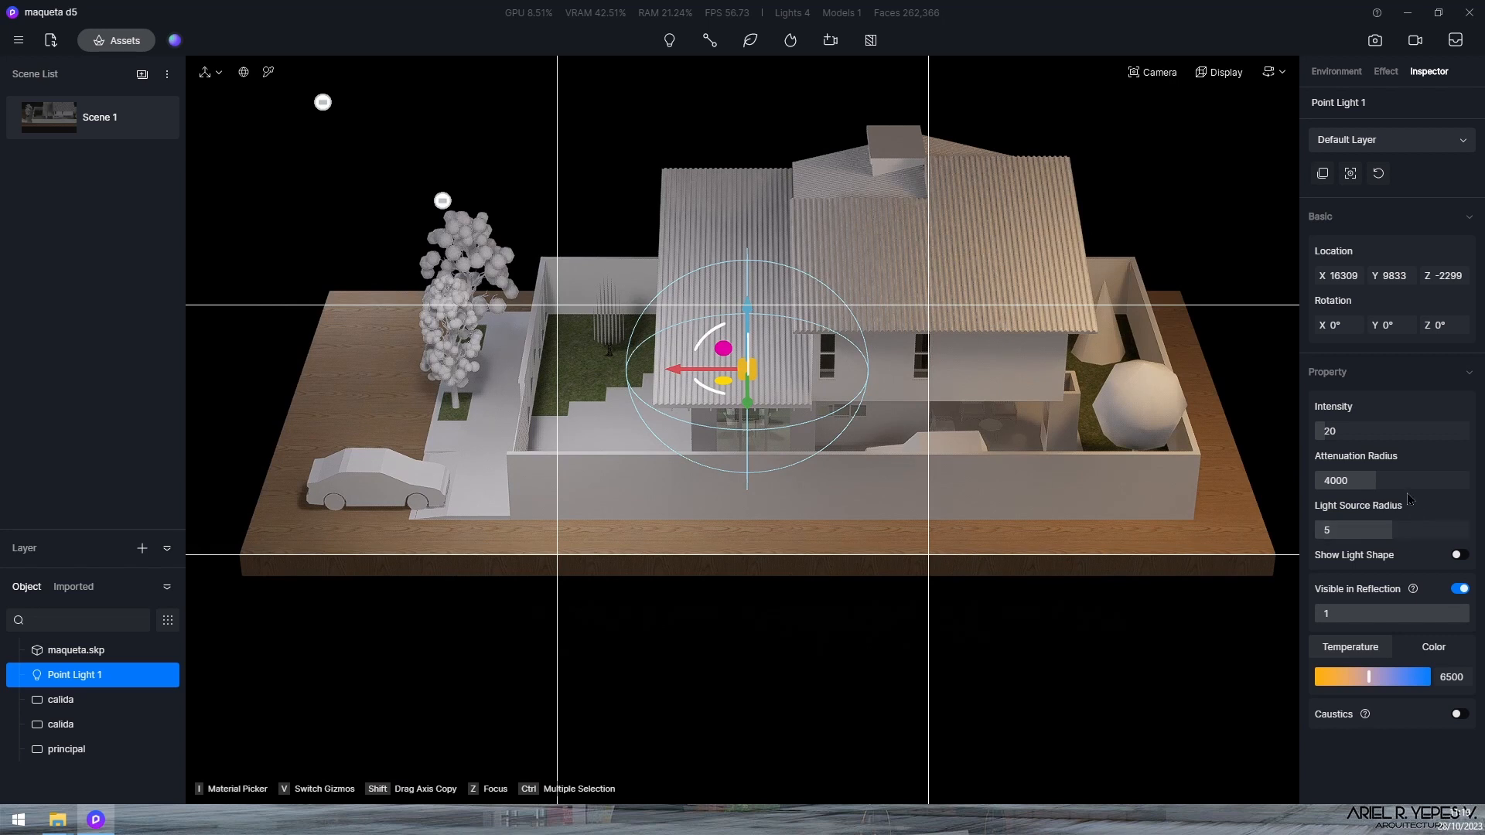
Set the point light's attenuation radius to 40000
left_click(1354, 480)
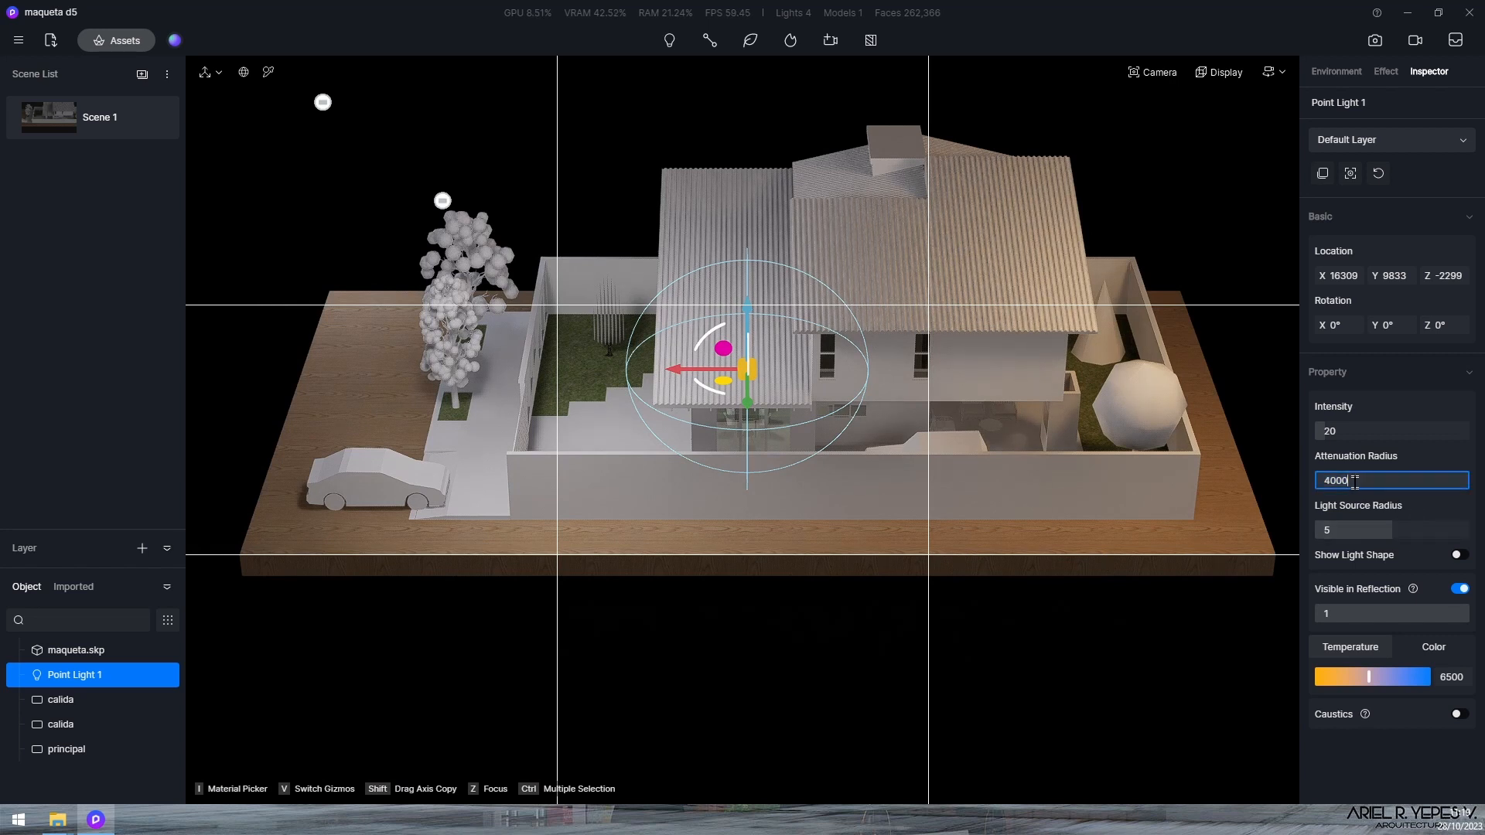
type("0")
key("Return")
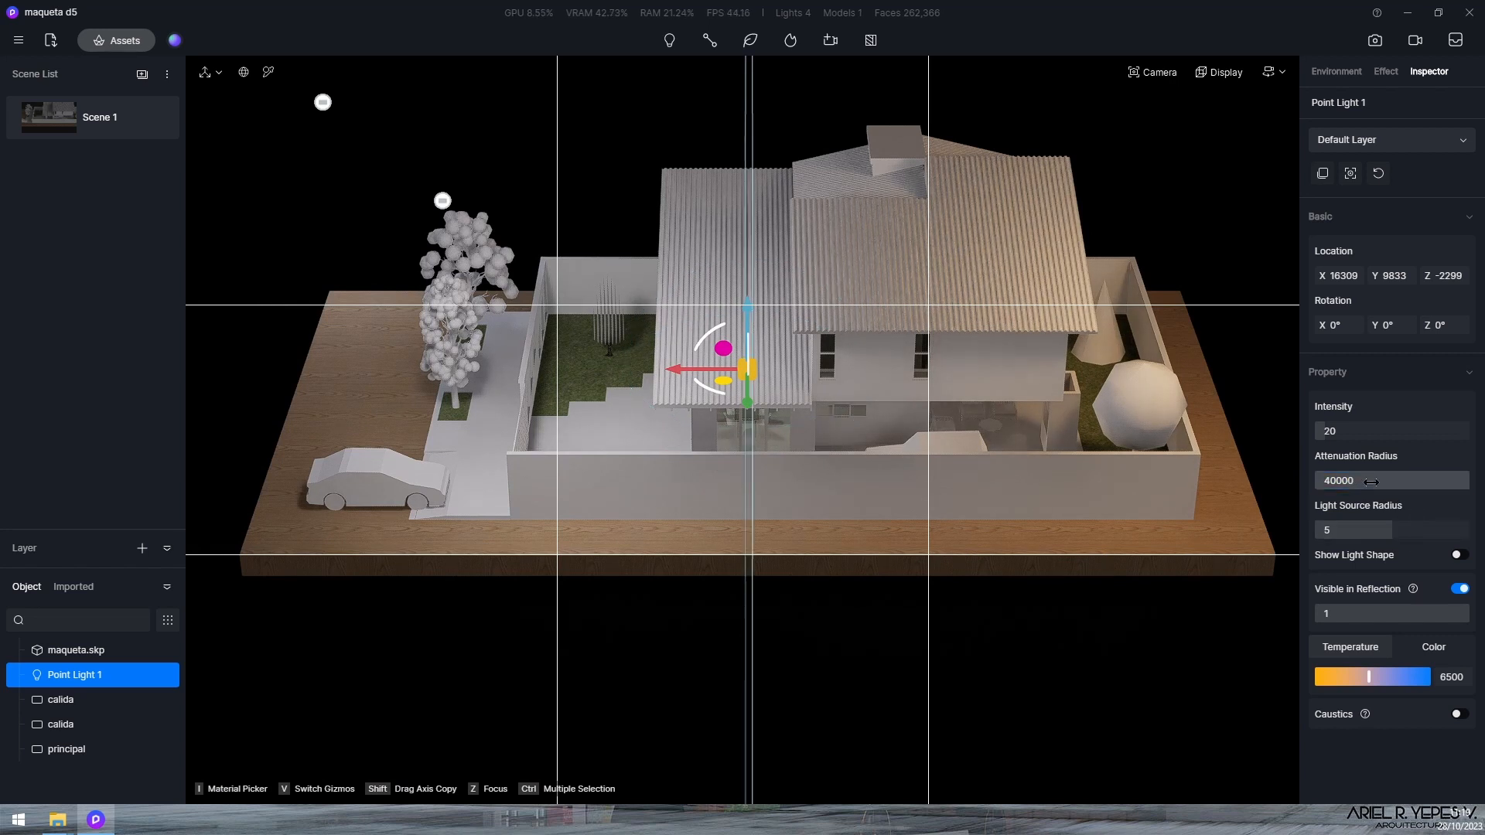
Try an intensity of 50 for the point light and settle on 100
left_click(1389, 437)
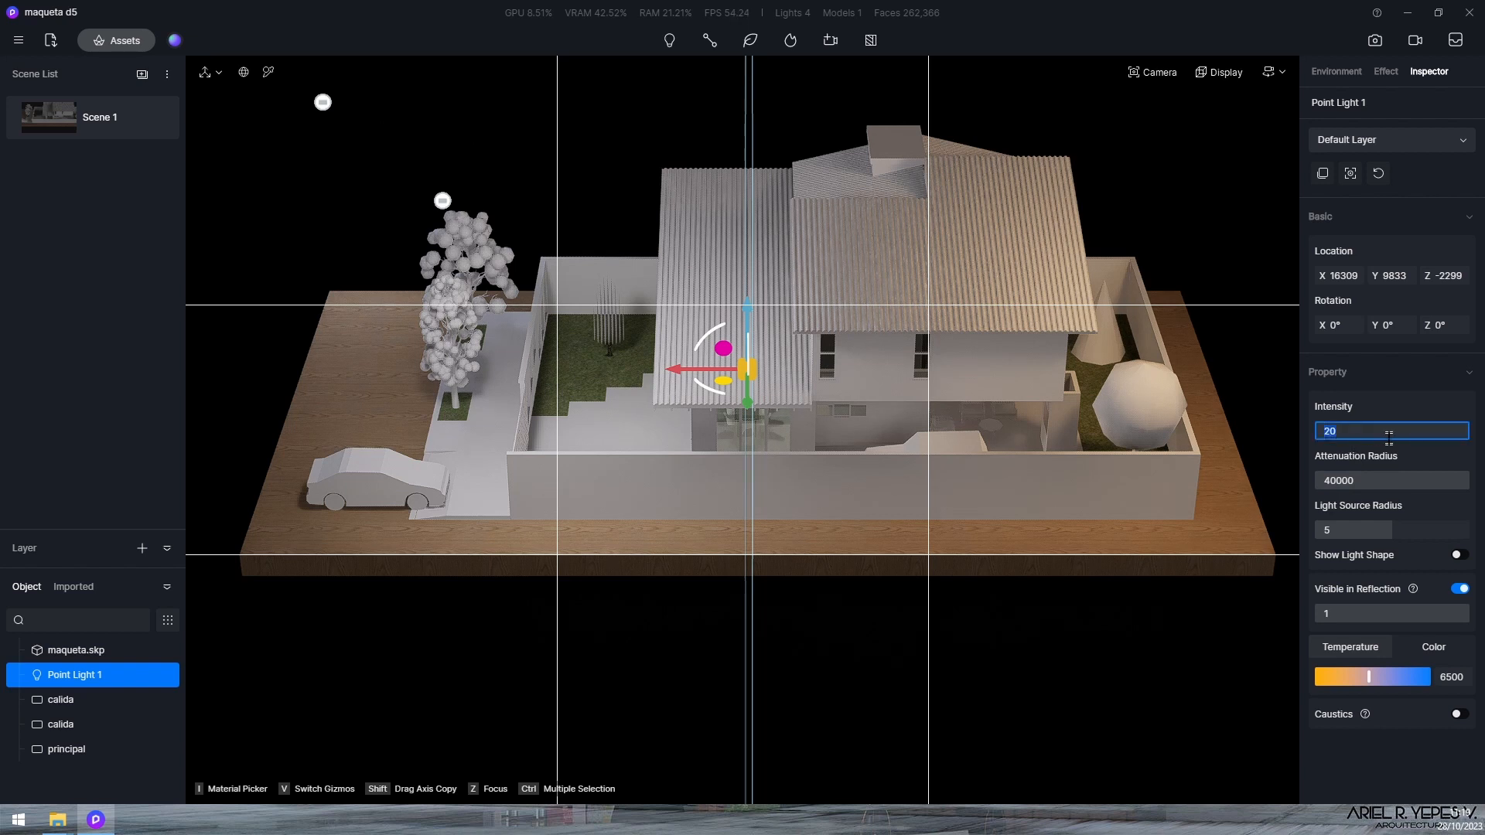
type("50")
key("Return")
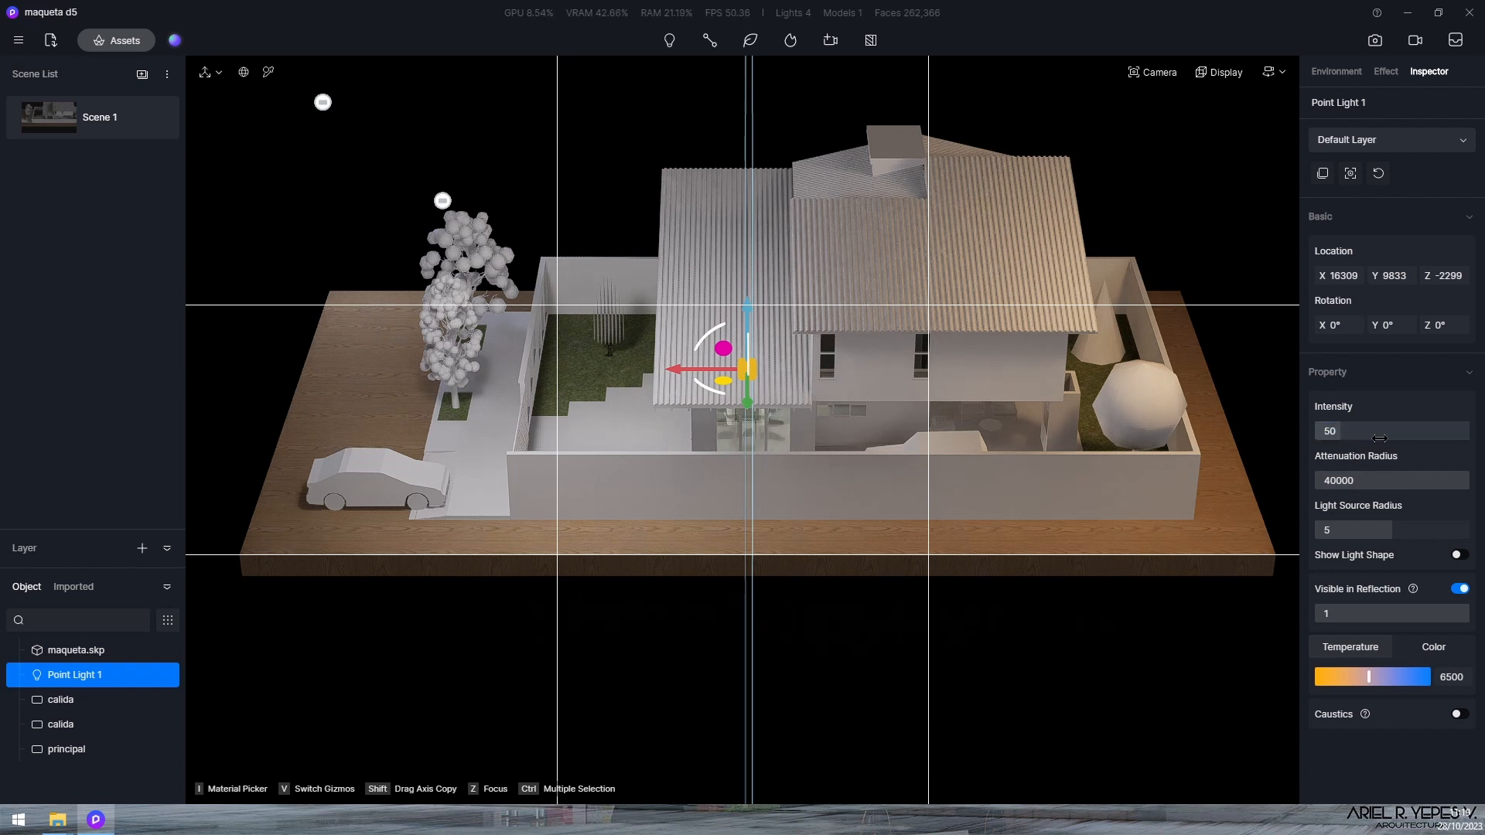
left_click(1380, 439)
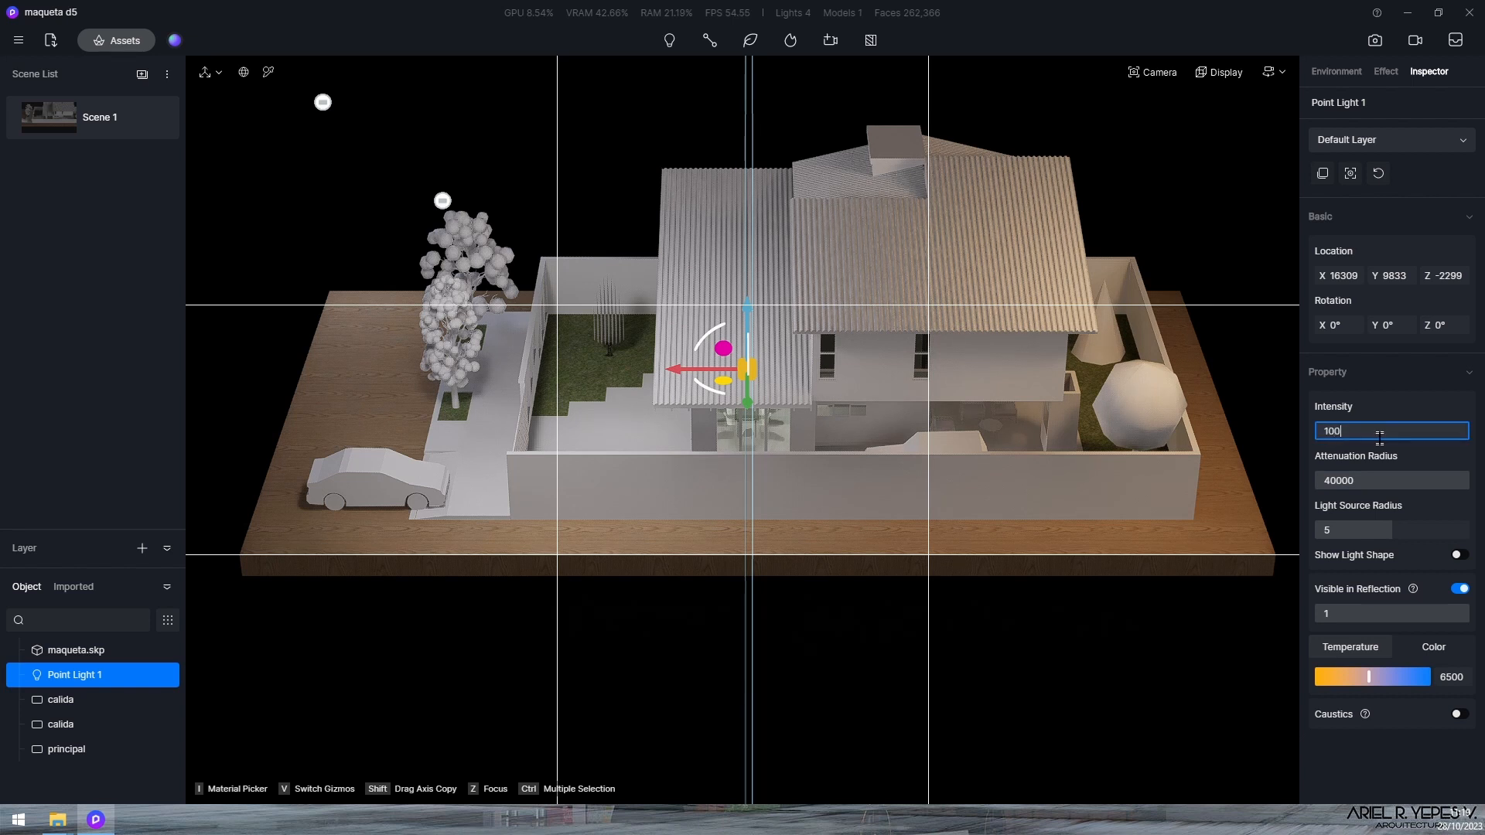
key("Return")
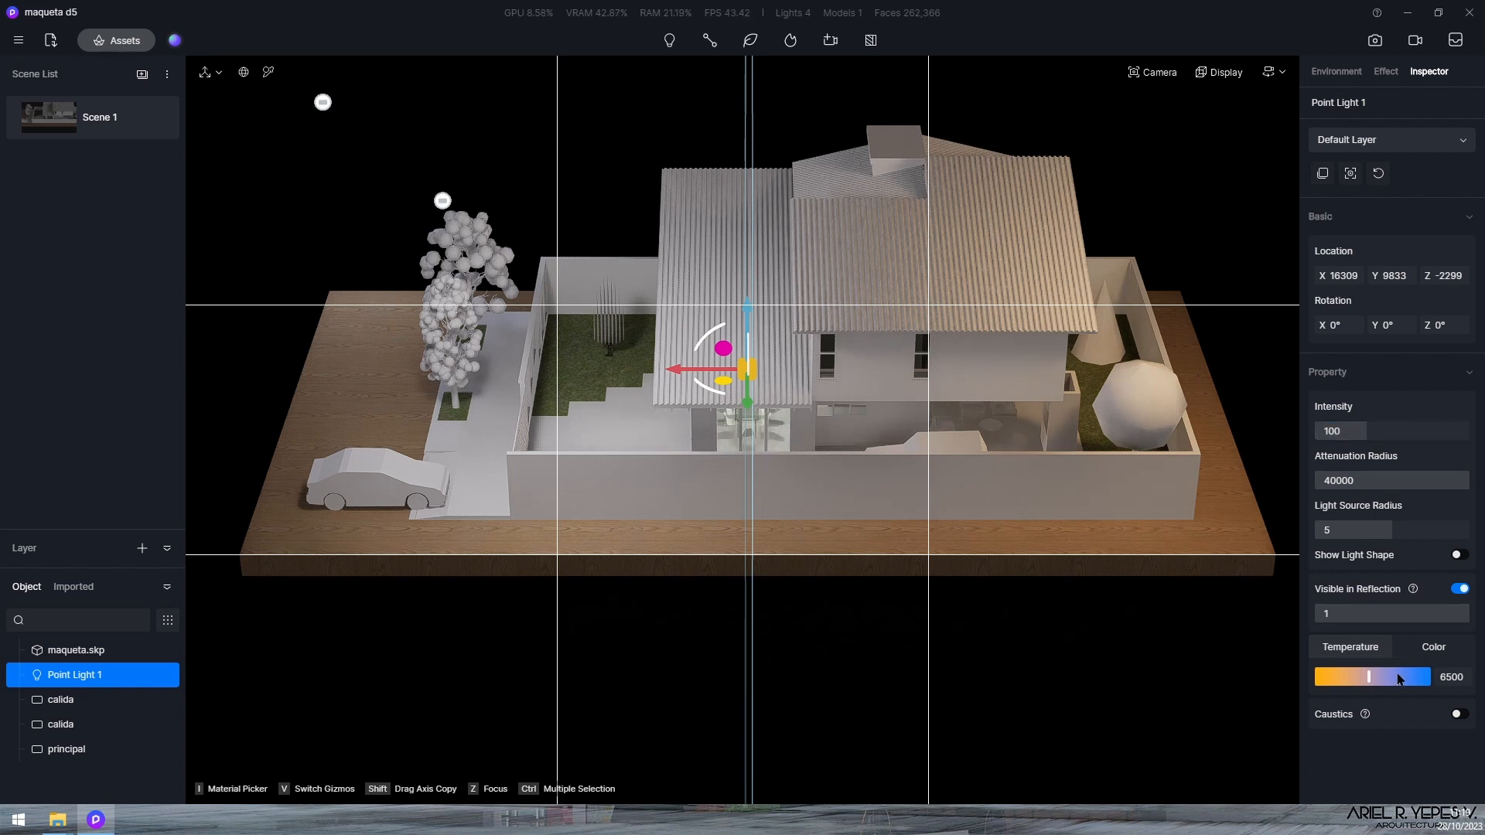
Set the point light's color temperature to 3200
left_click(1457, 677)
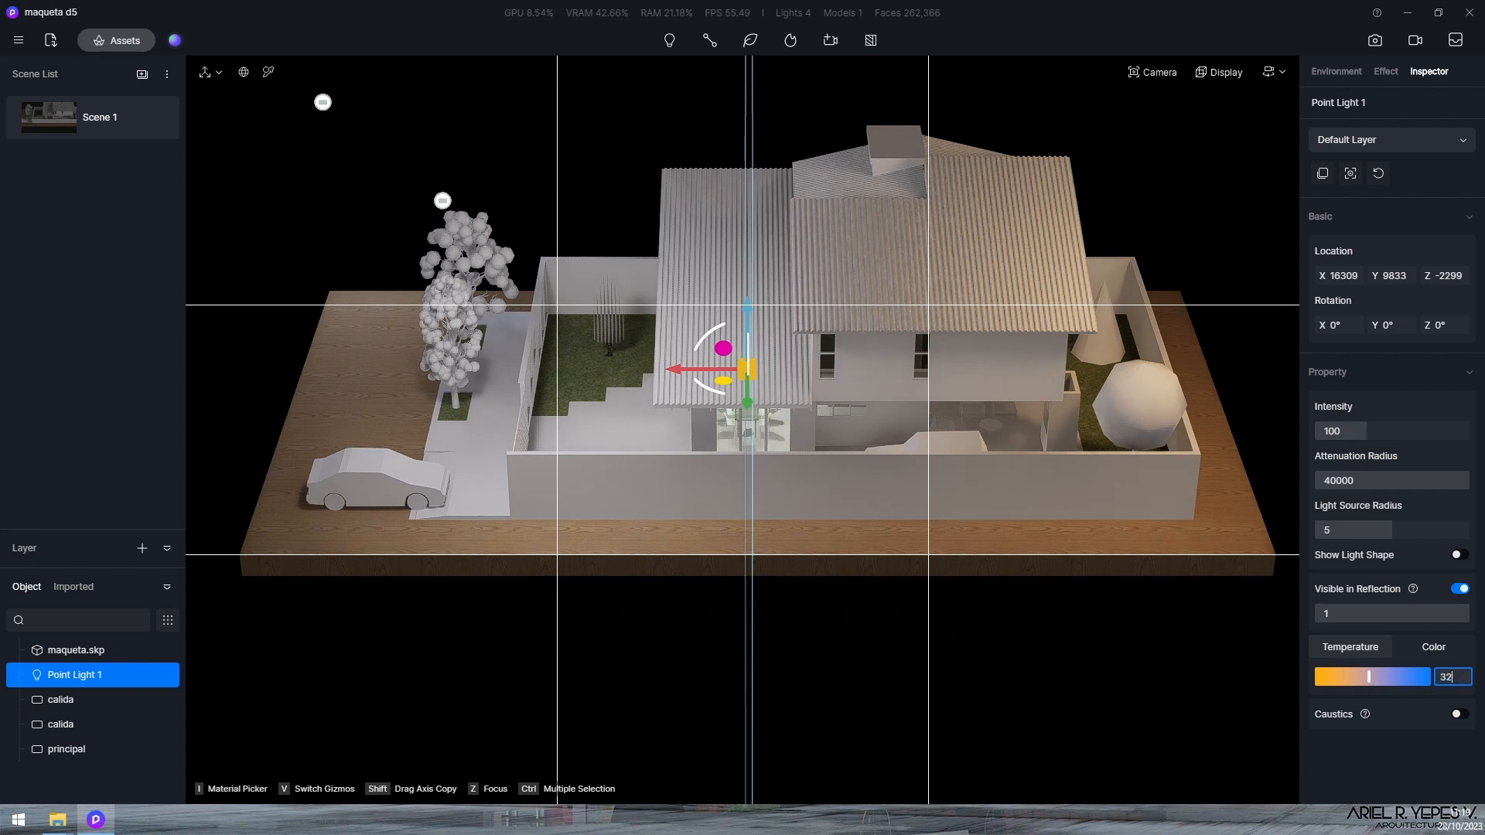
key("Return")
left_click(1375, 481)
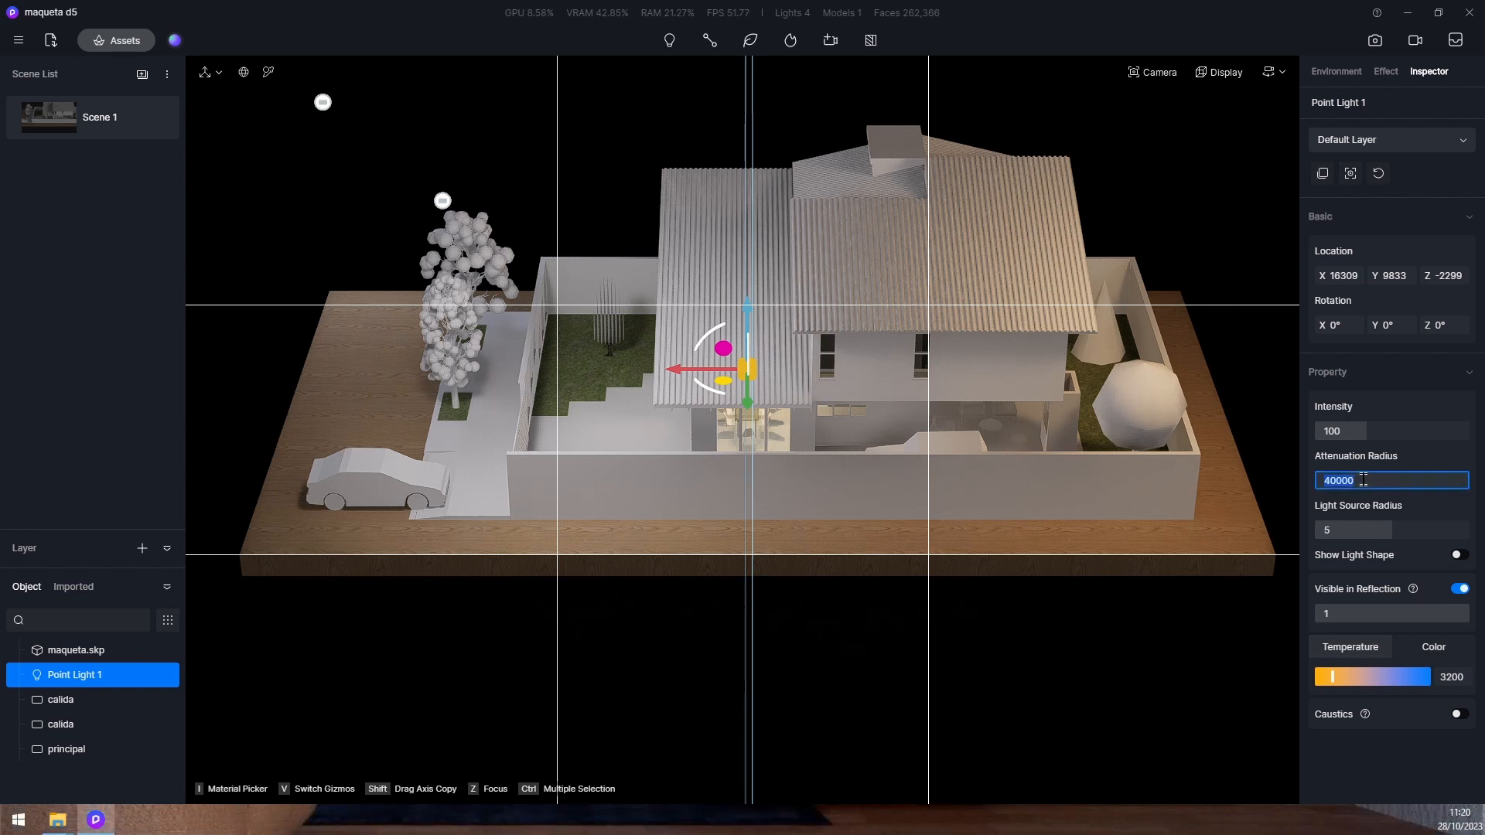
key("Return")
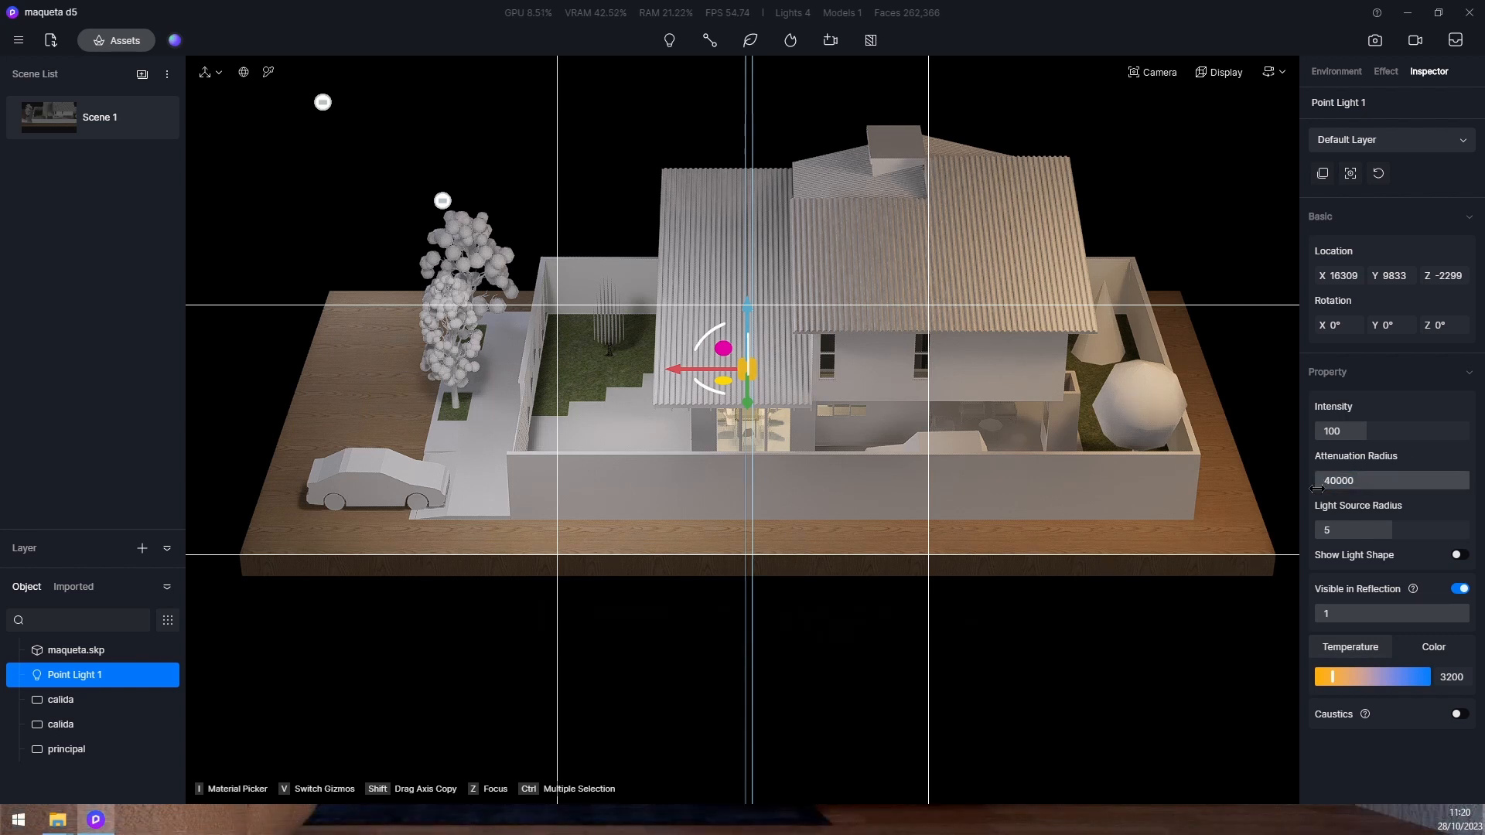
Set the dining room point light's attenuation radius to 10000 and return to the Scene 1 view
left_click(808, 612)
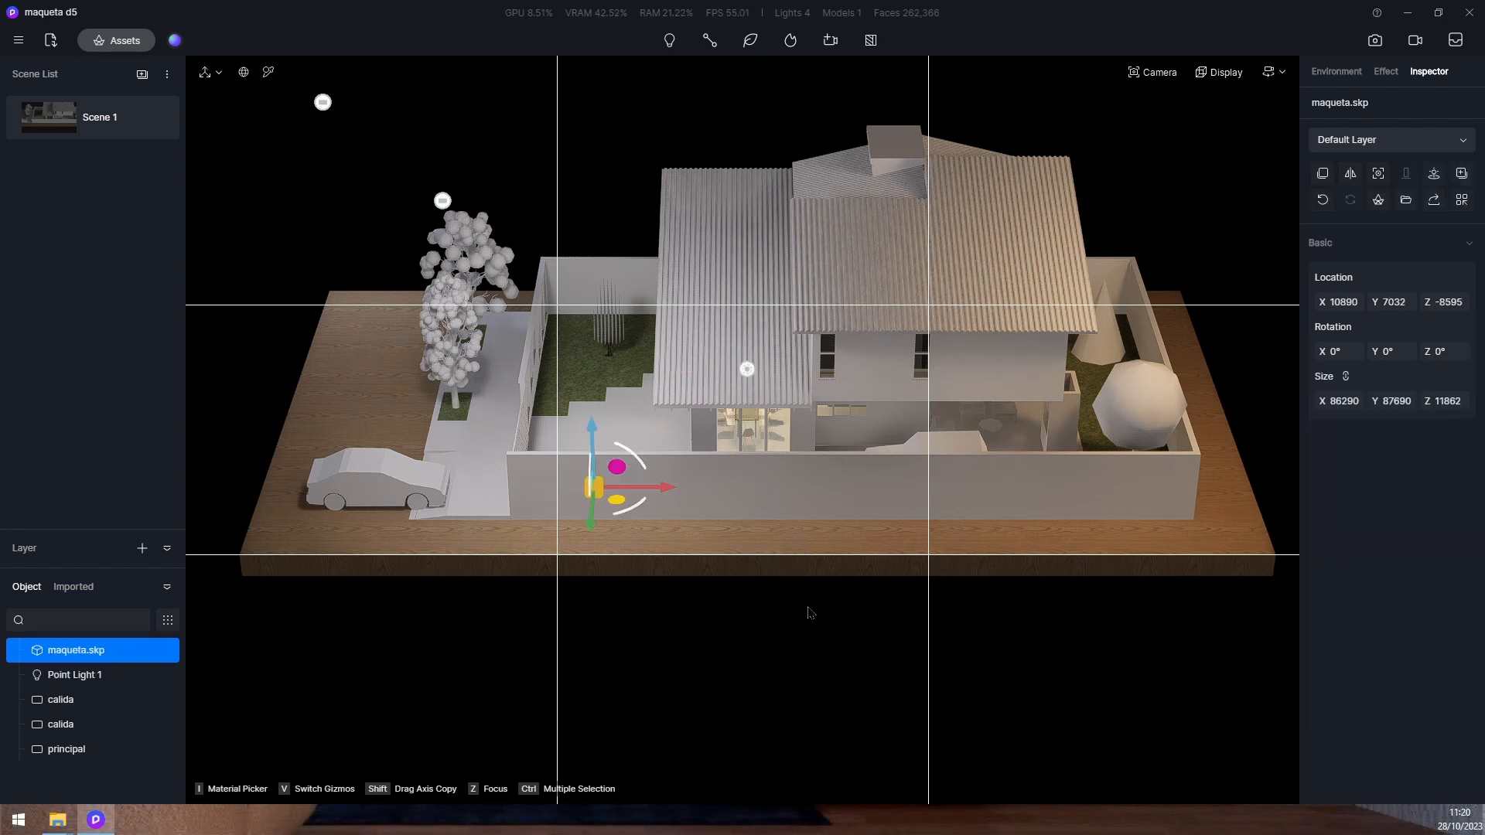
left_click(747, 371)
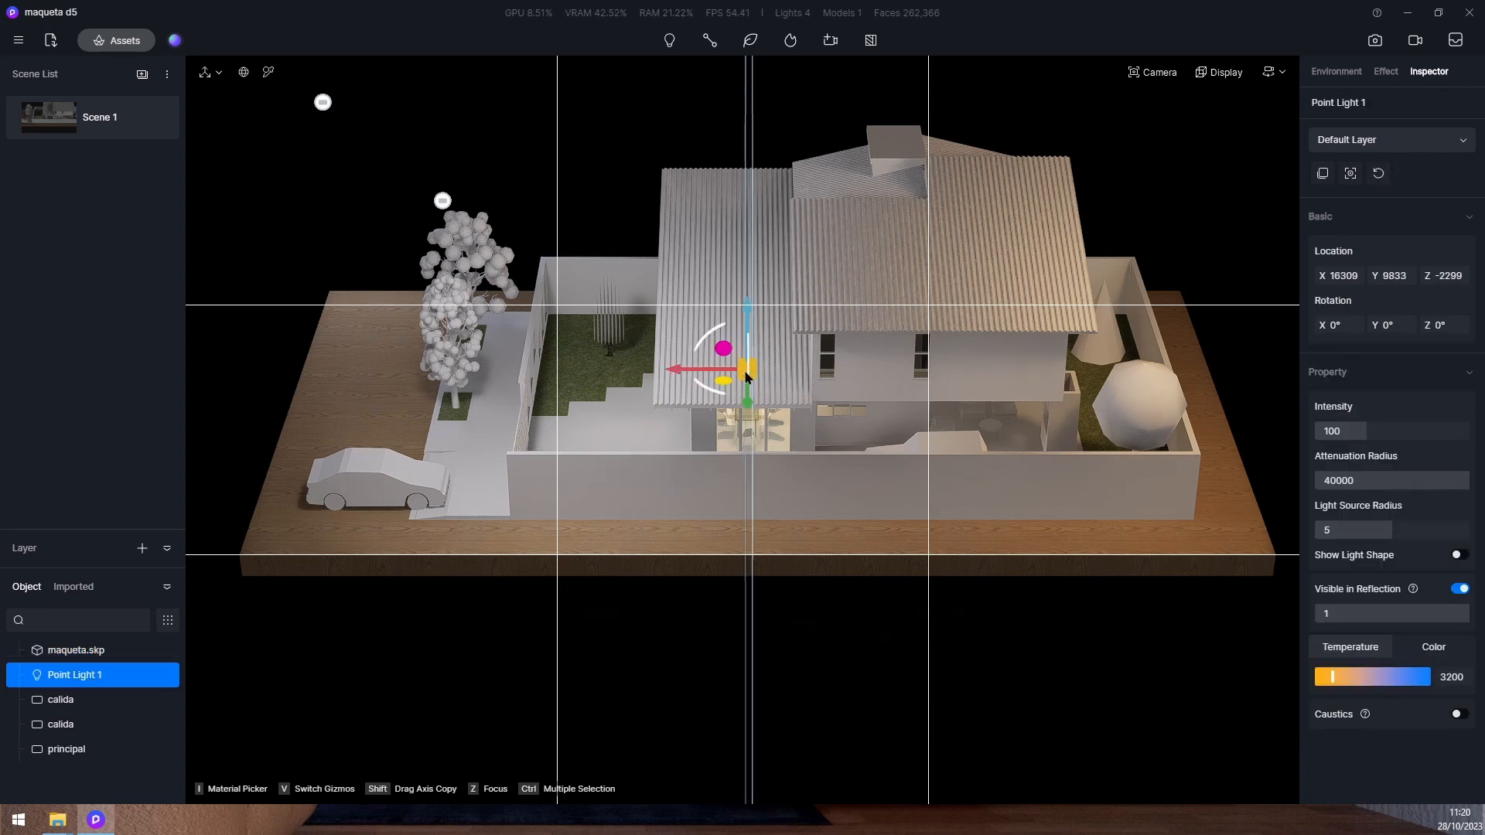
key("a")
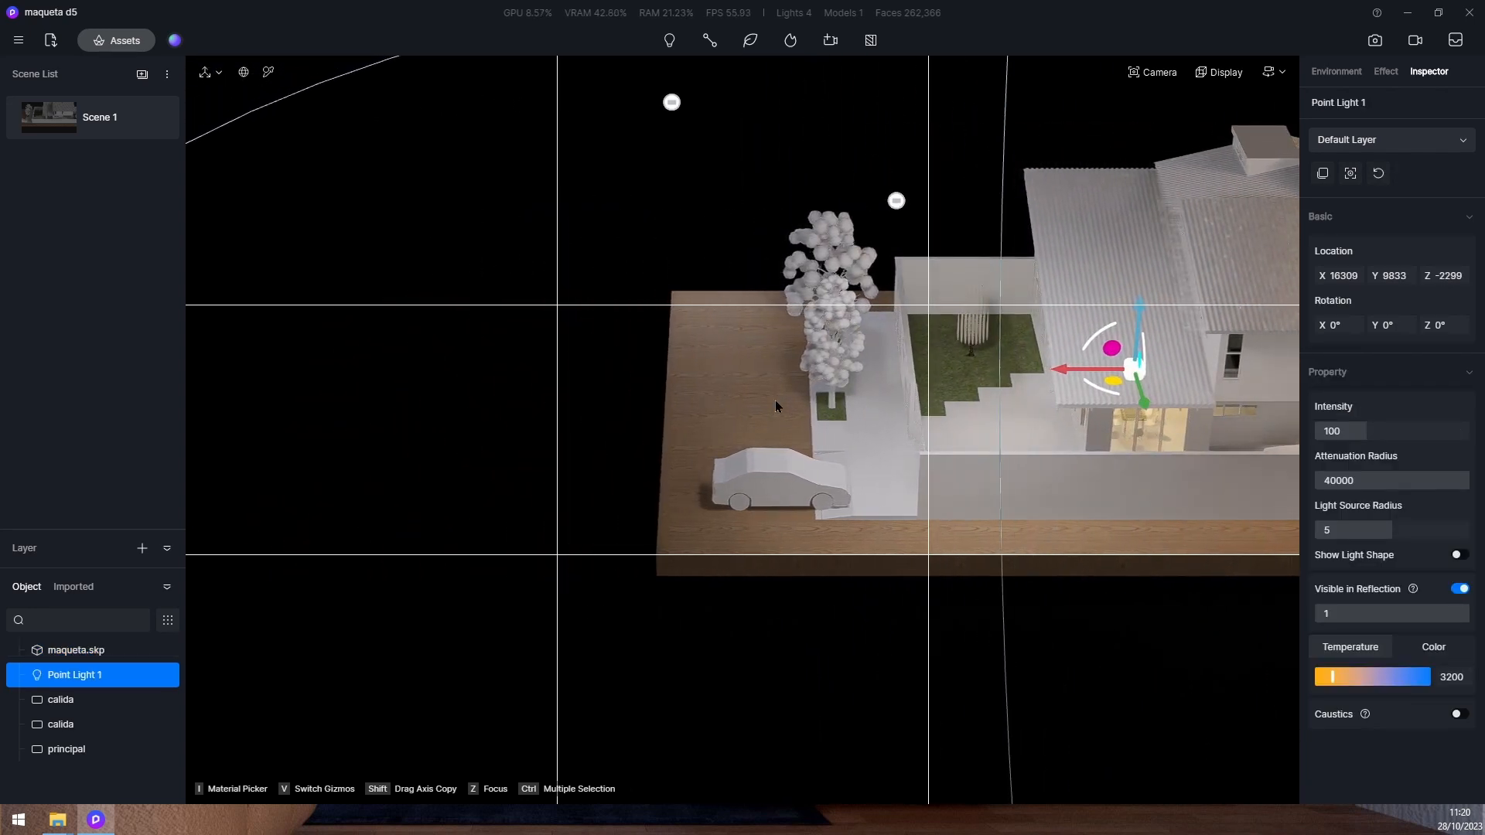
right_click_drag(774, 400, 882, 504)
key("d")
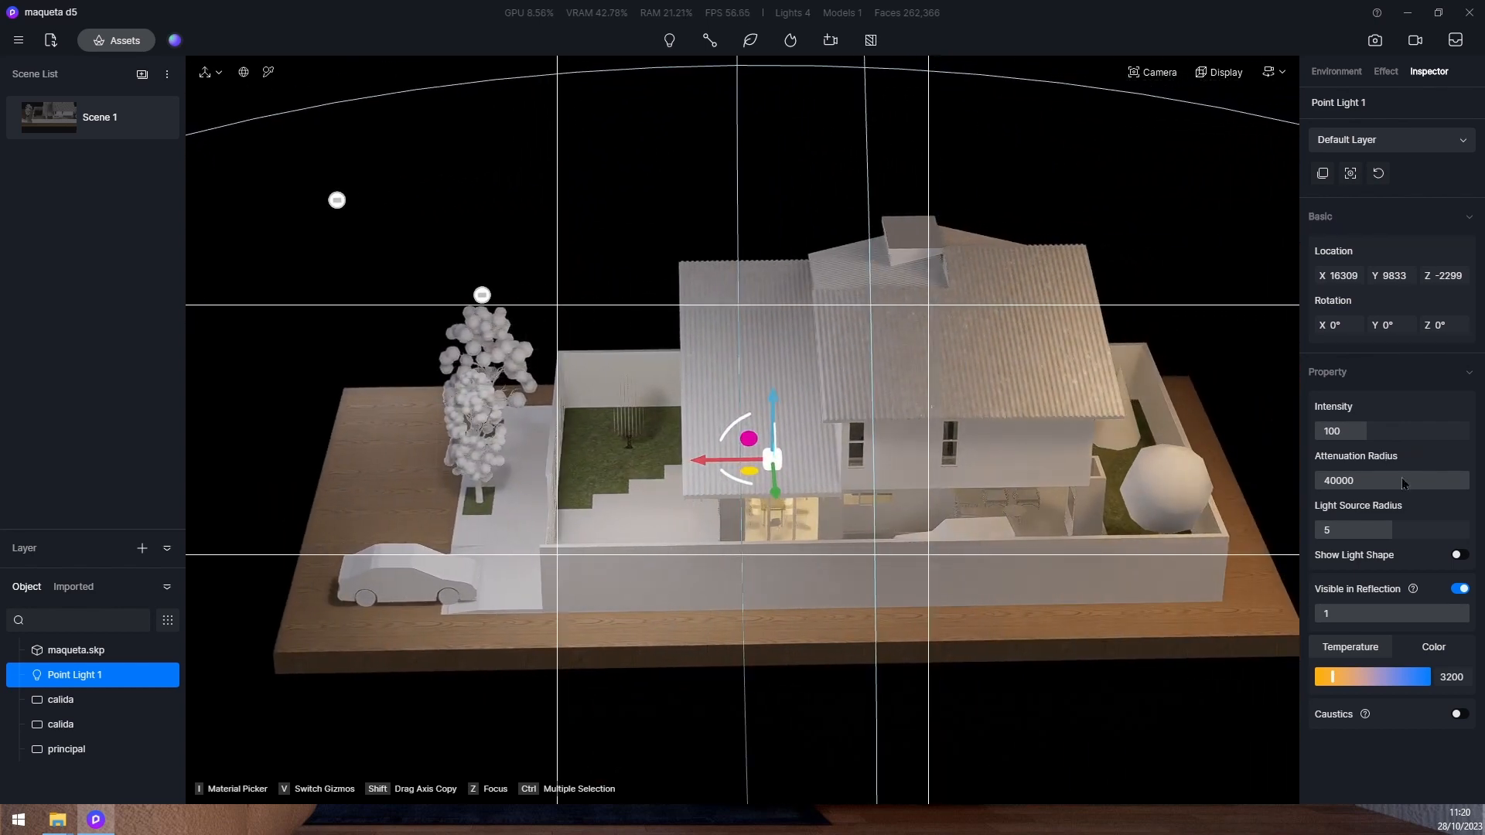
left_click(1334, 480)
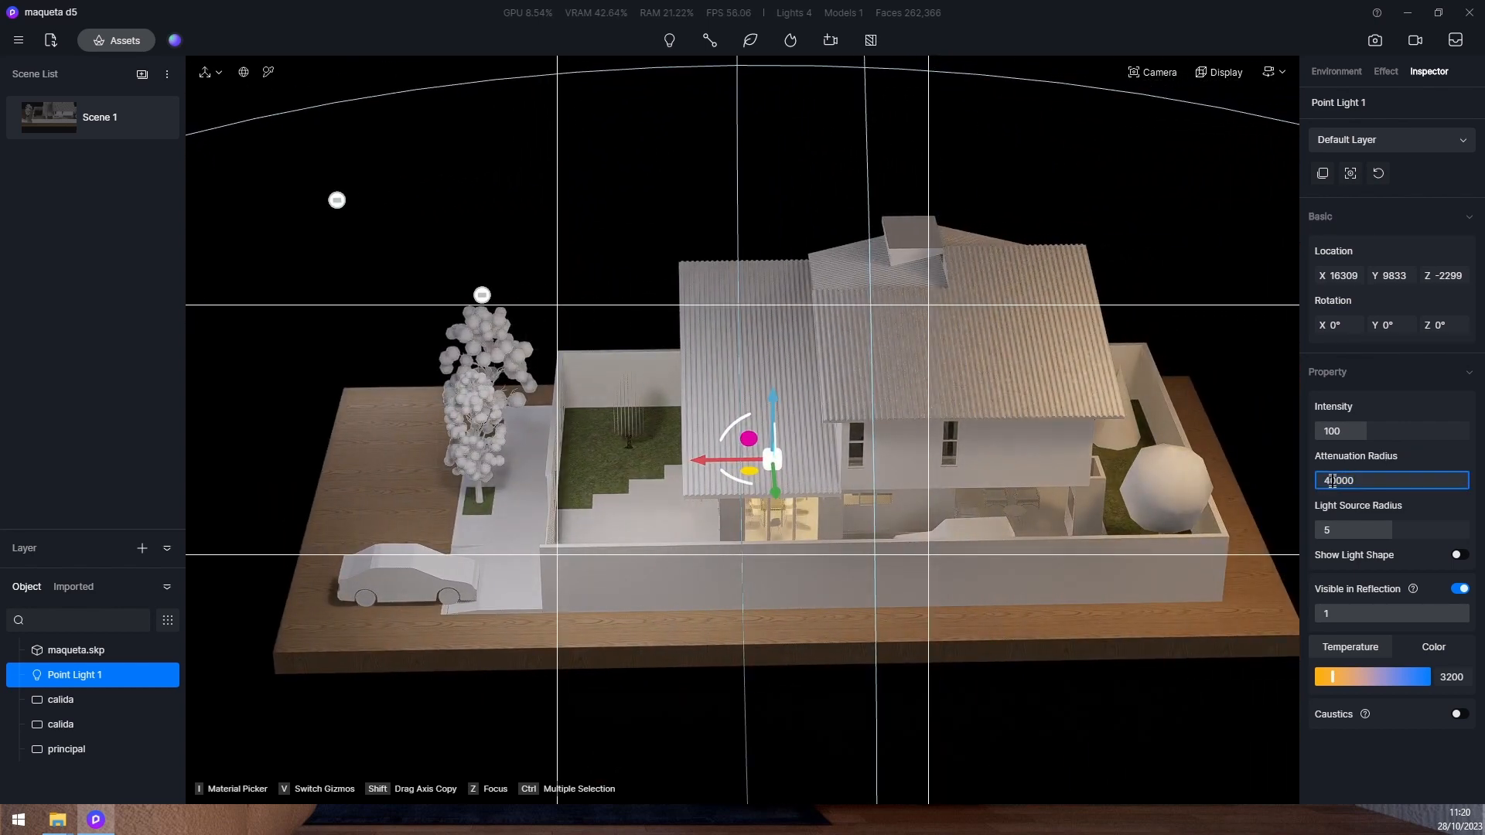
left_click_drag(1331, 480, 1320, 485)
type("1")
key("Return")
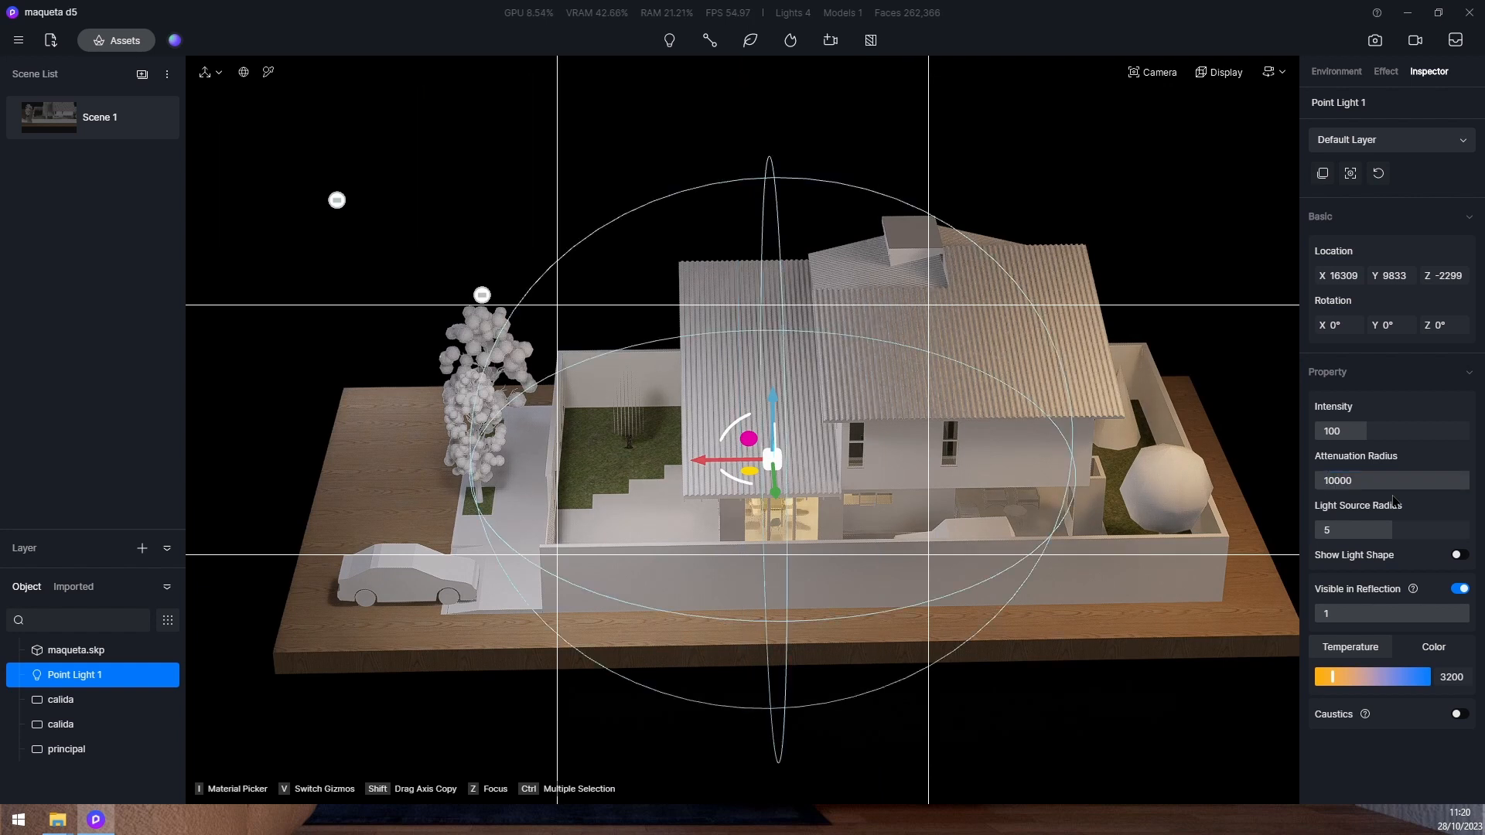
left_click(1042, 779)
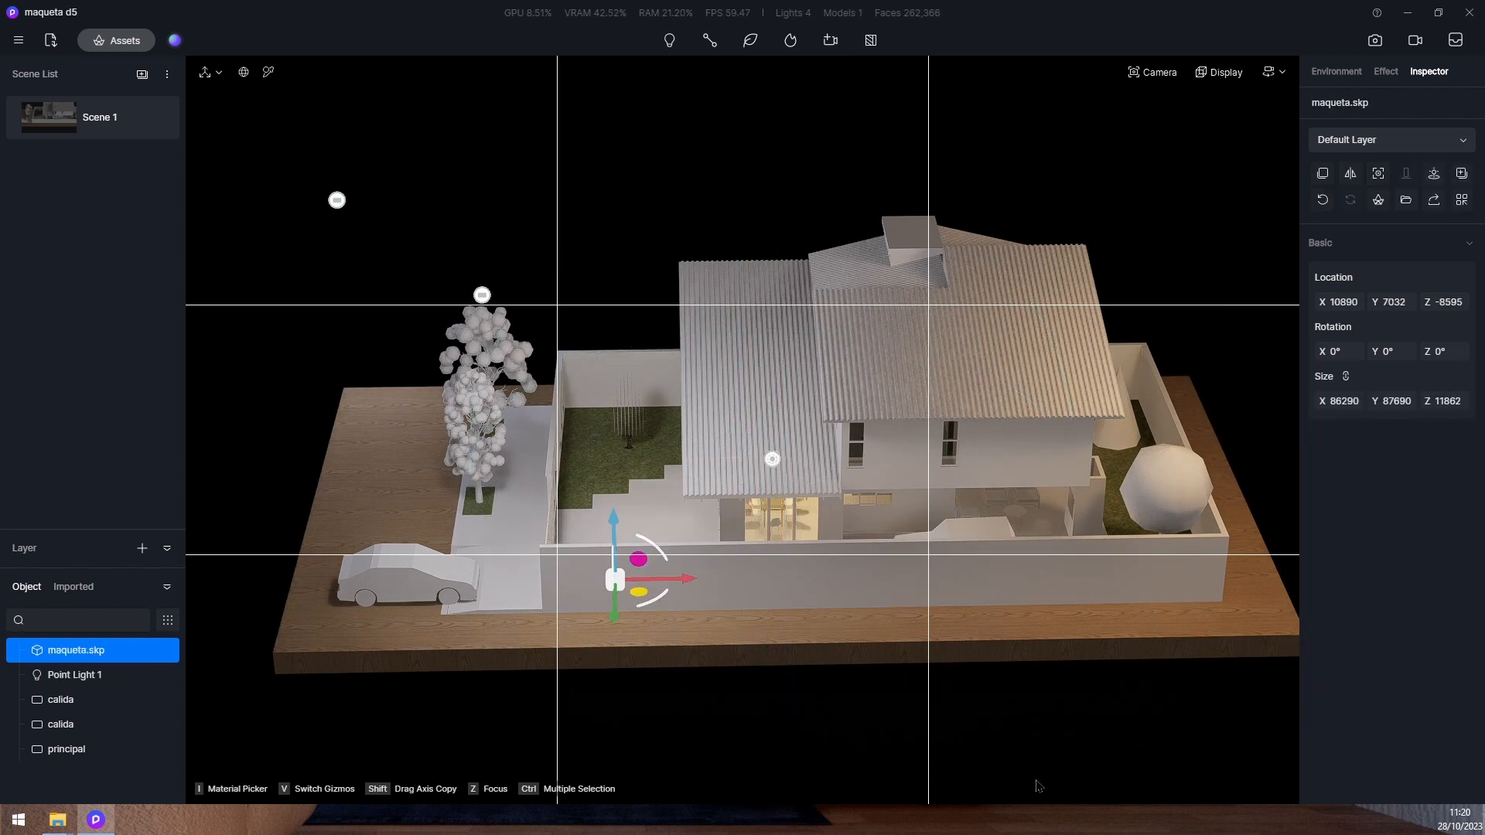
left_click(89, 124)
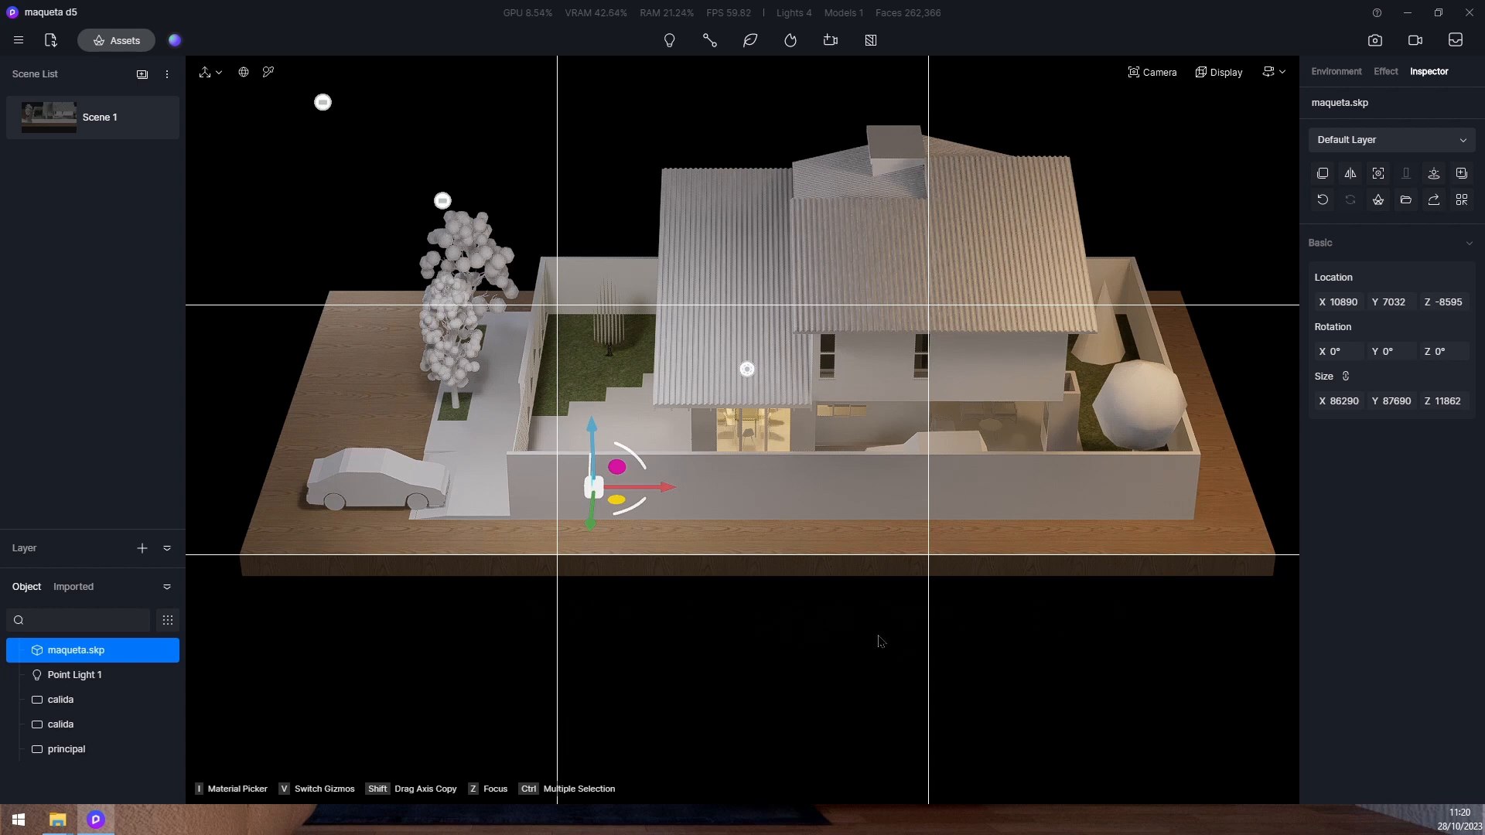
Enable Outline mode in the scene's style effects
left_click(1386, 71)
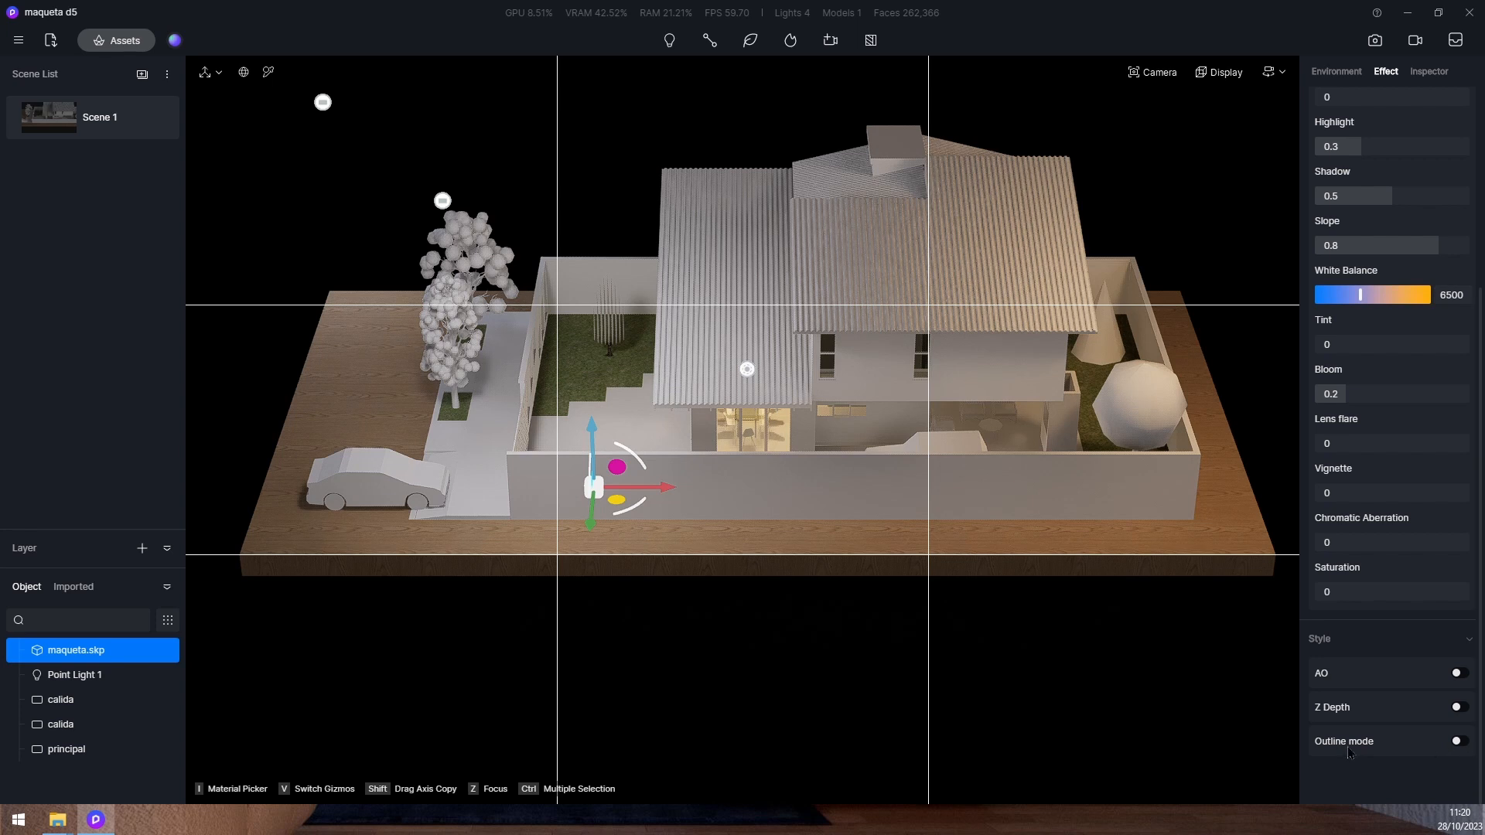
left_click(1458, 742)
scroll(1439, 749, "down", 1)
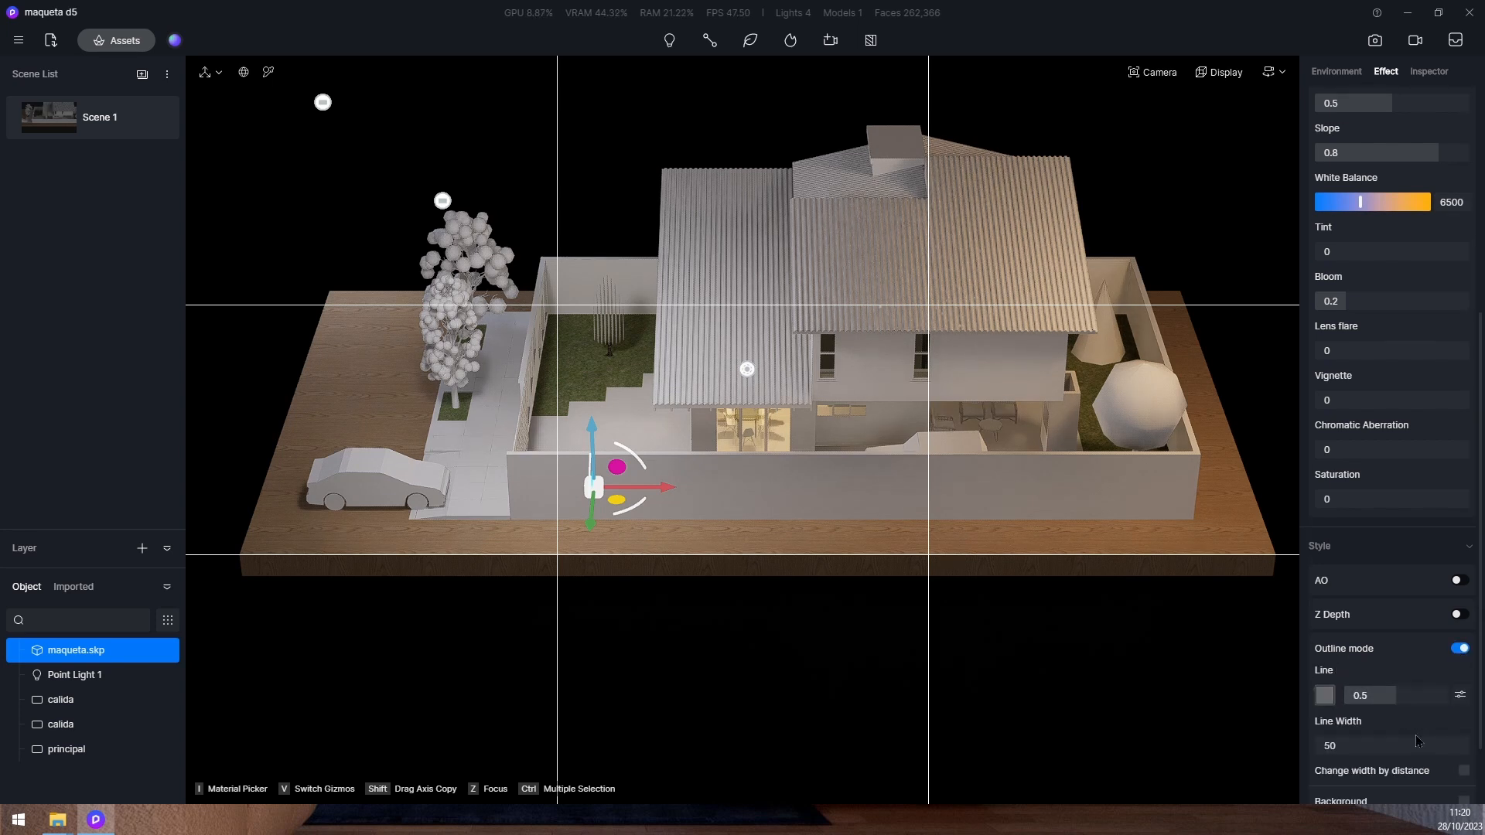
Try black as the outline's line color and settle on a dark grey with H 0, S 0, V 41
left_click(1324, 695)
scroll(1354, 731, "down", 1)
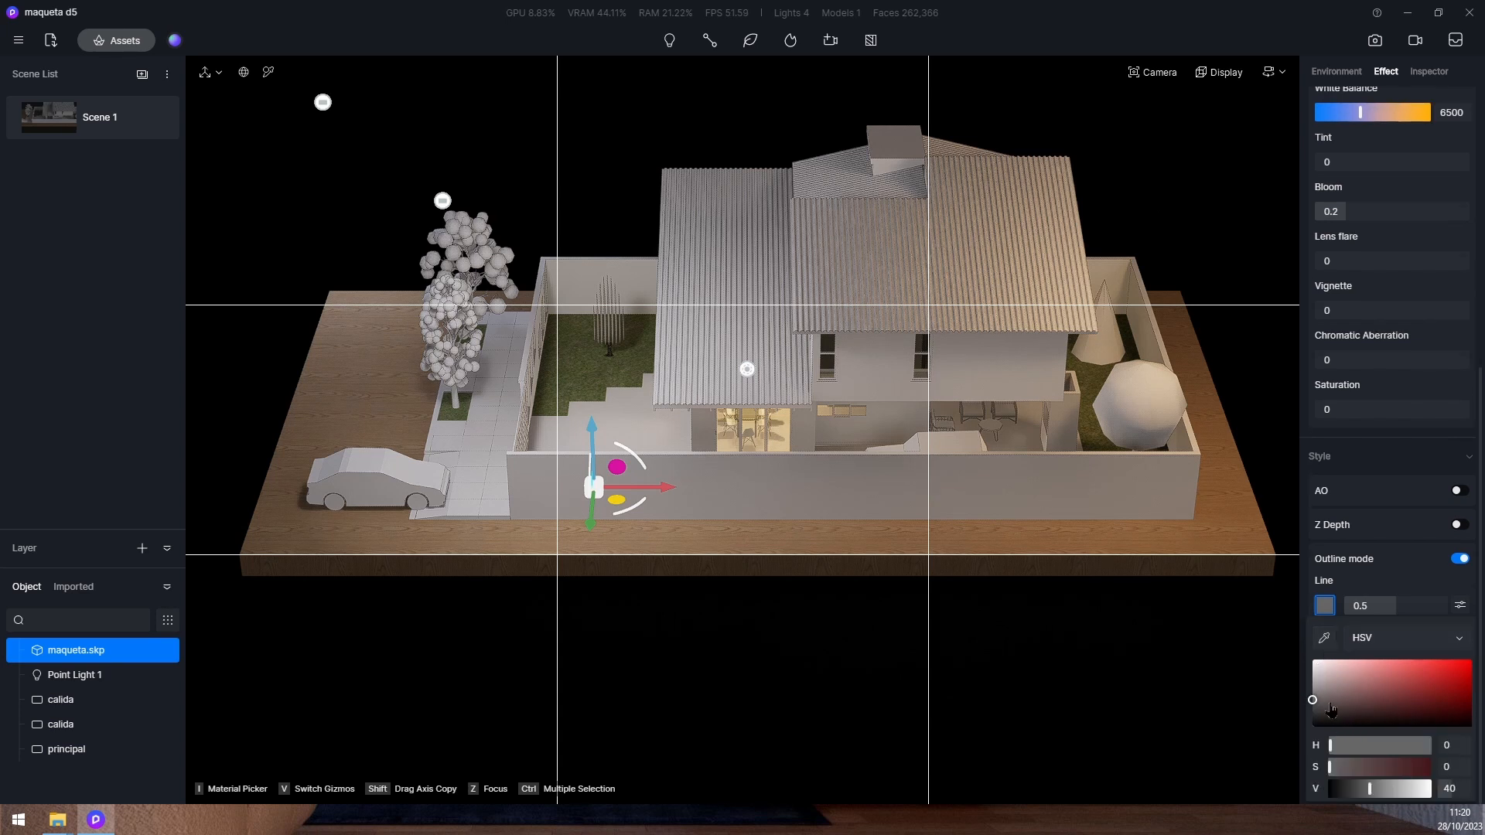
left_click_drag(1313, 704, 1303, 745)
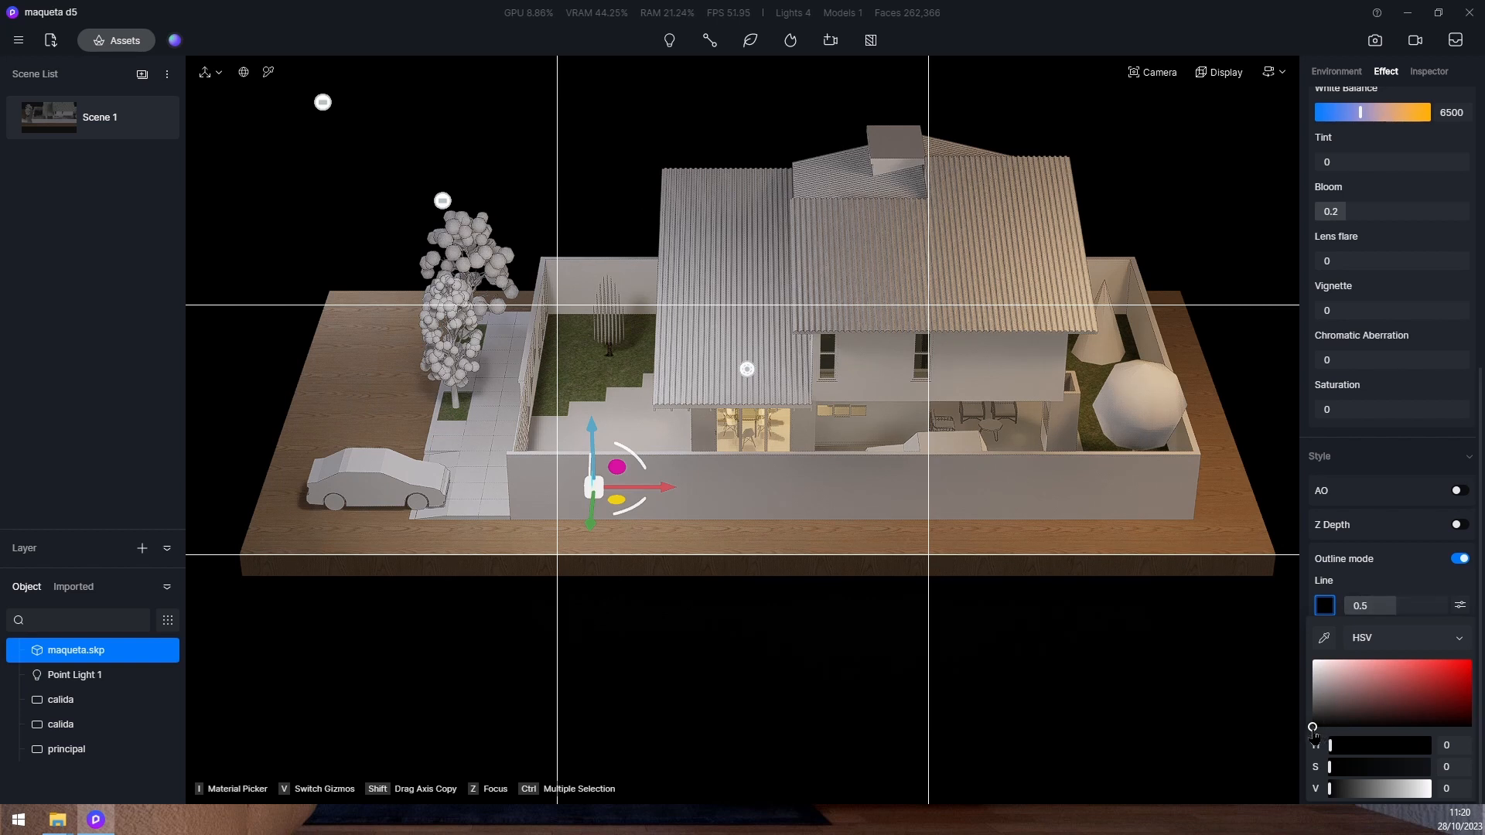
left_click_drag(1312, 728, 1292, 705)
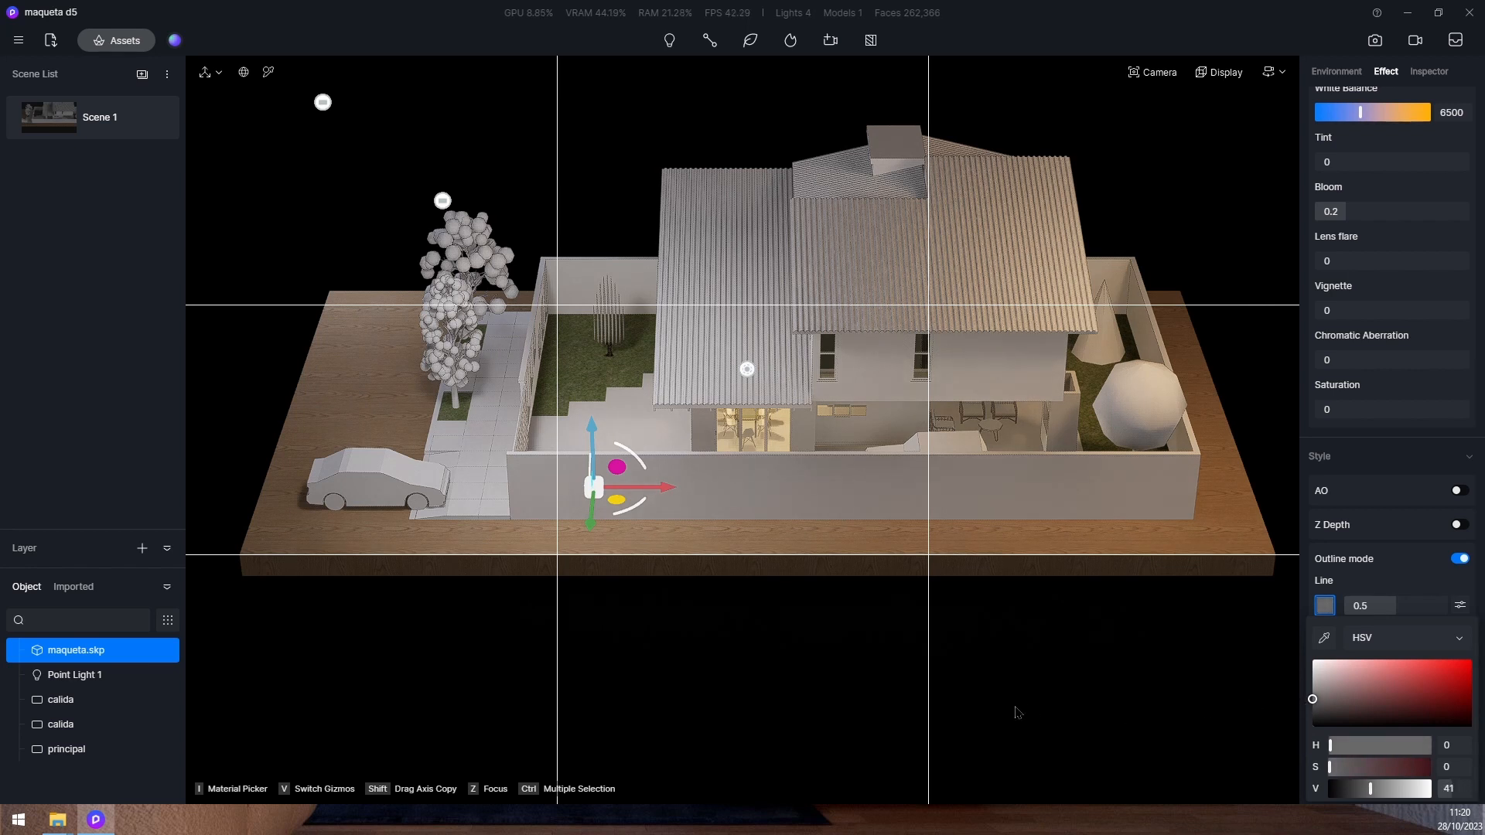
Finish the outline color choice, deselect the maquette and update Scene 1 with the outline settings
left_click(1125, 669)
left_click(1126, 669)
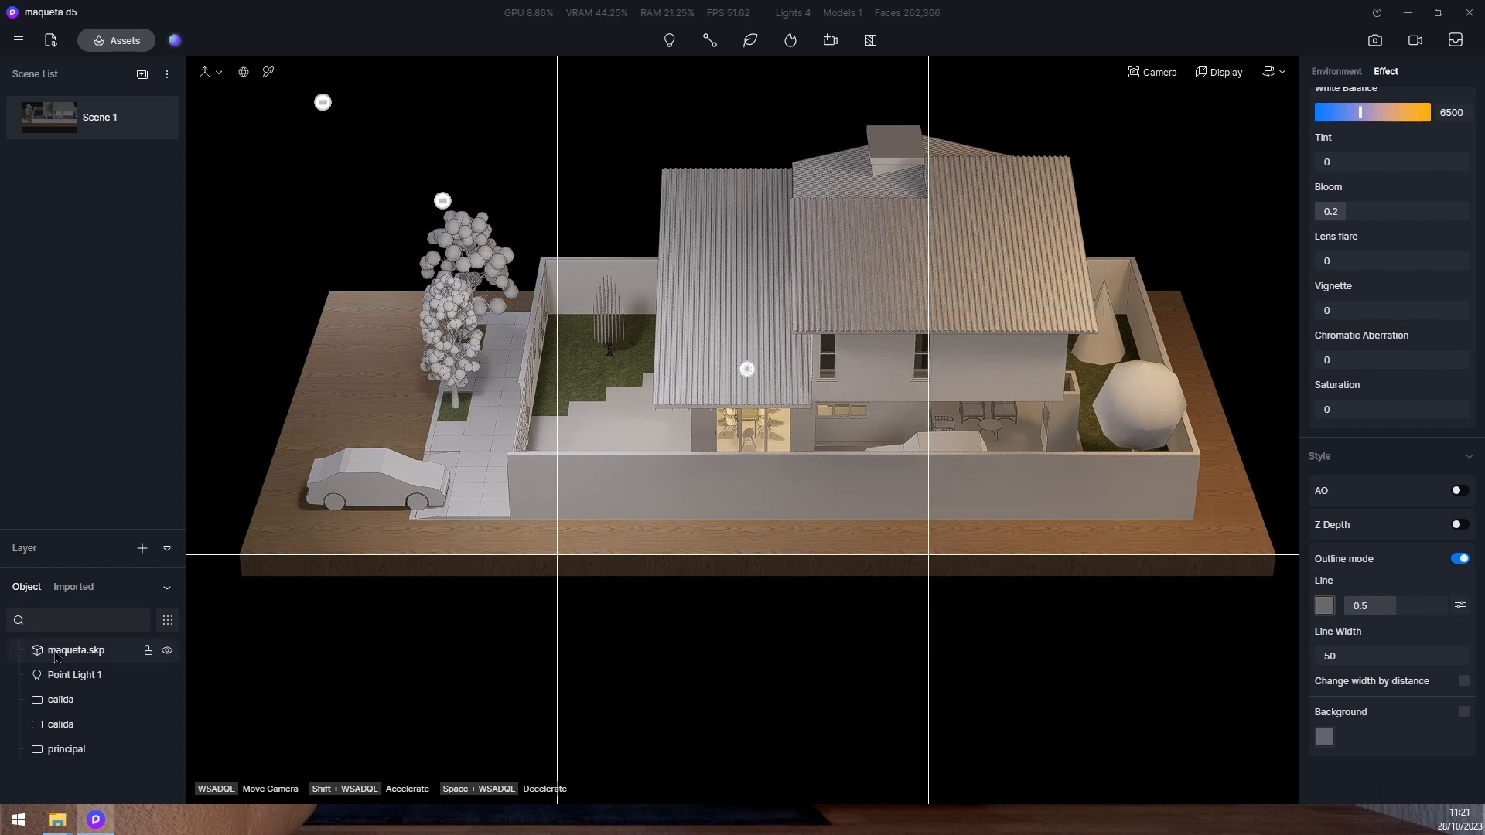
left_click(158, 120)
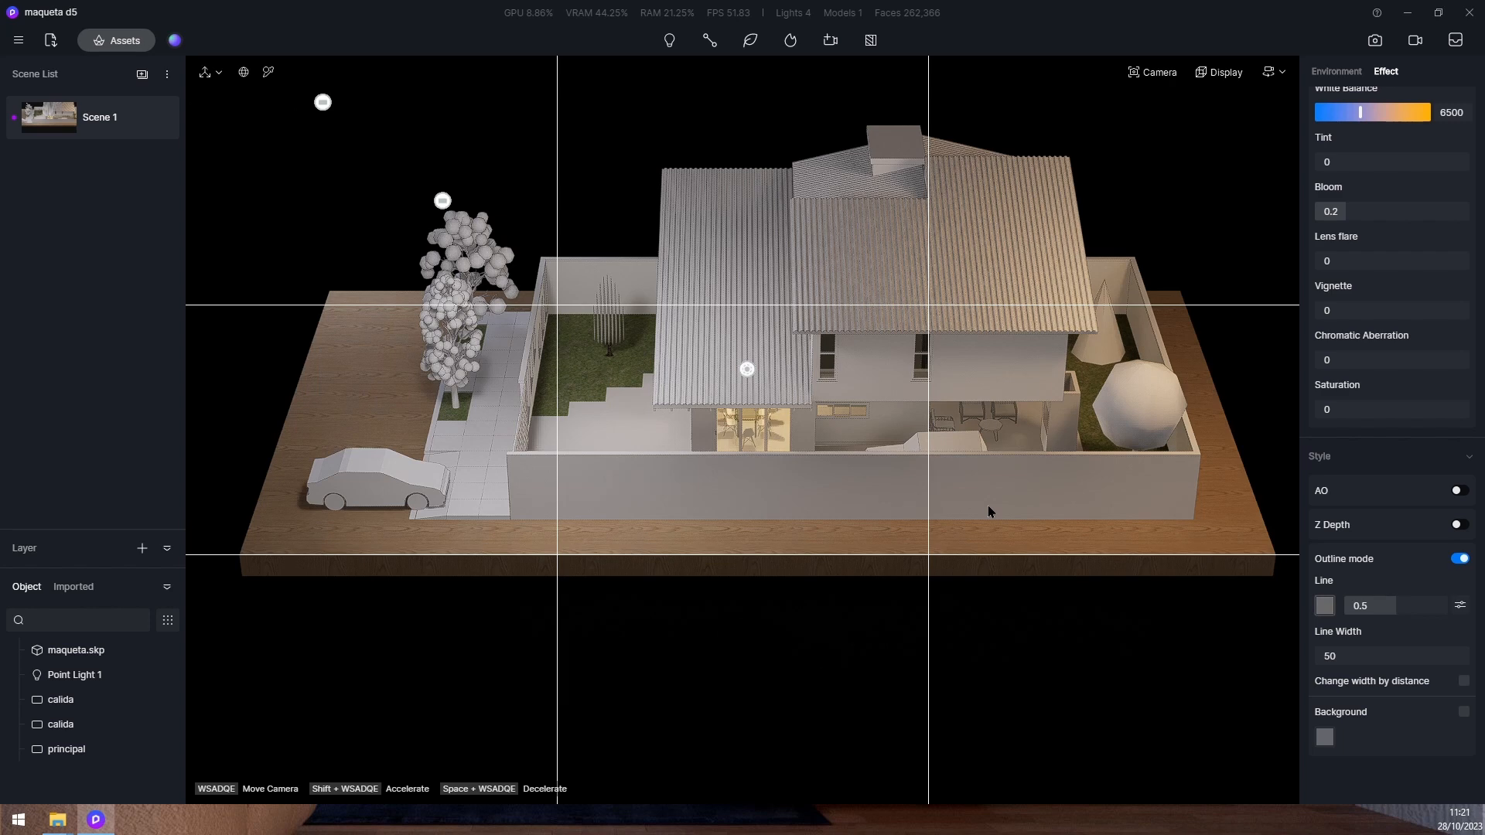
Set the camera's manual exposure to -0.05 and save the project
left_click(1157, 77)
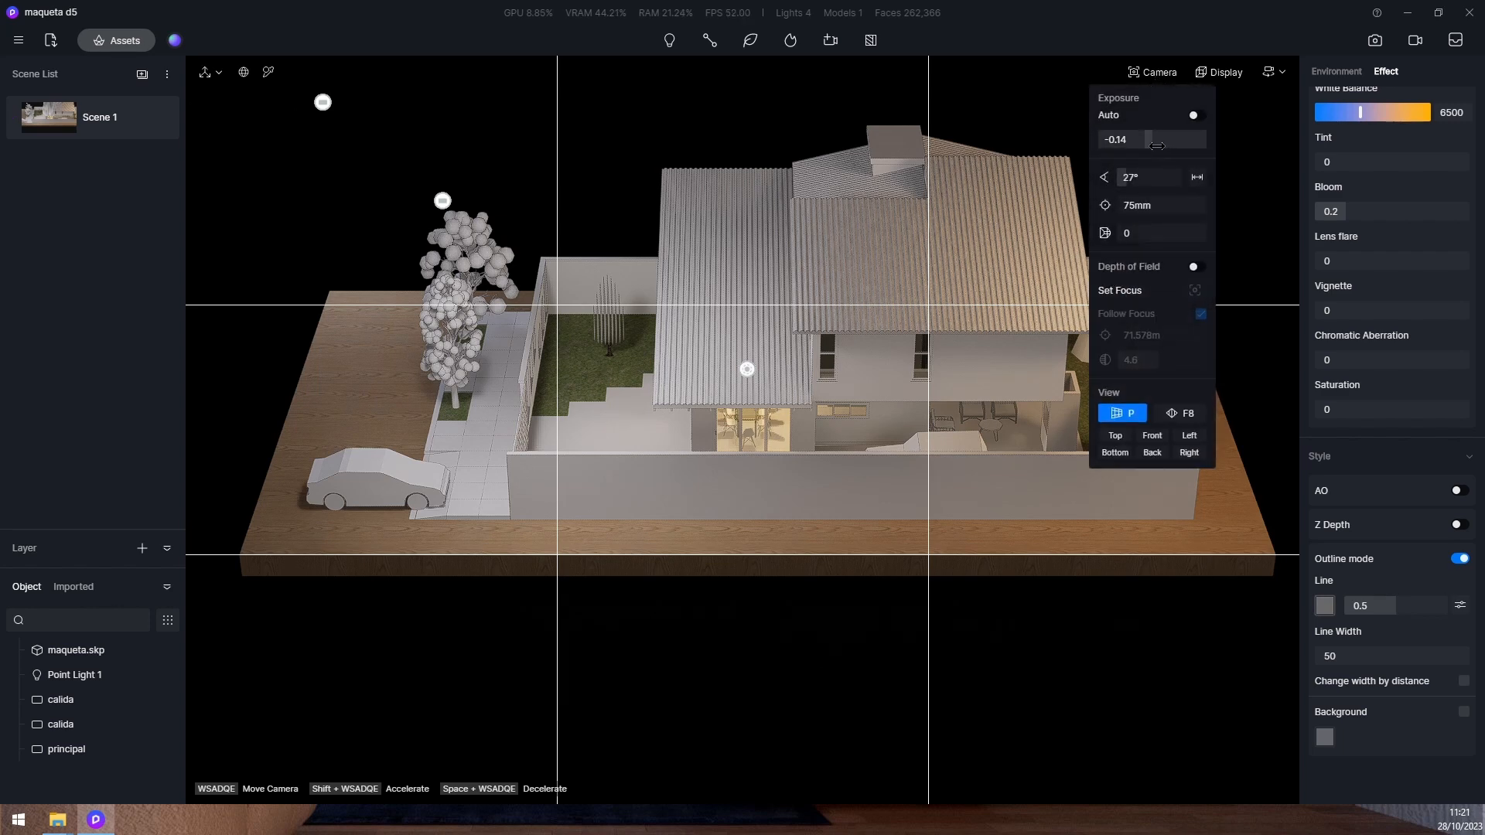
left_click_drag(1157, 145, 1153, 158)
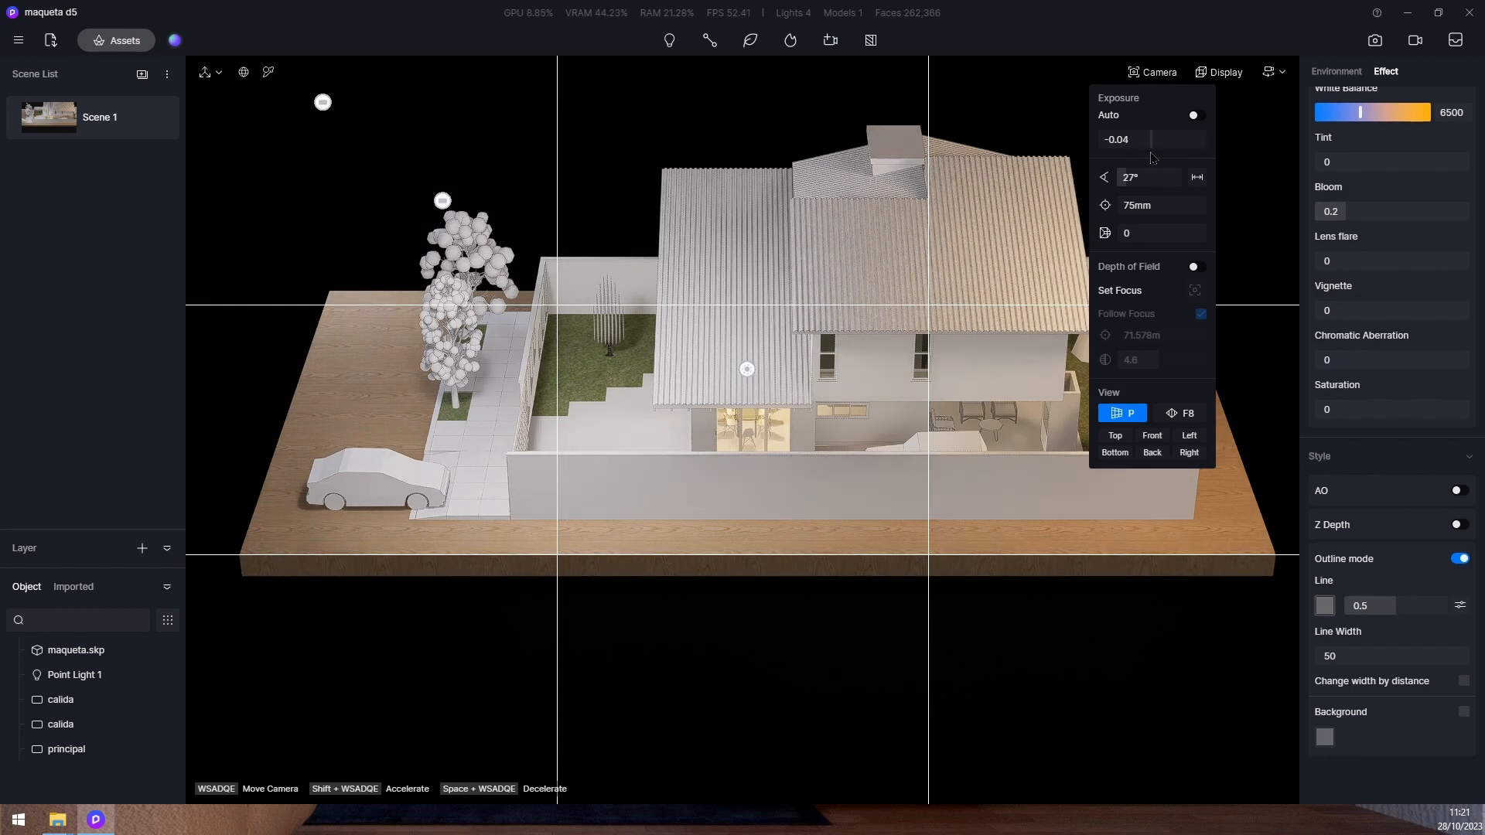
left_click(1129, 137)
left_click(1124, 137)
key("BackSpace")
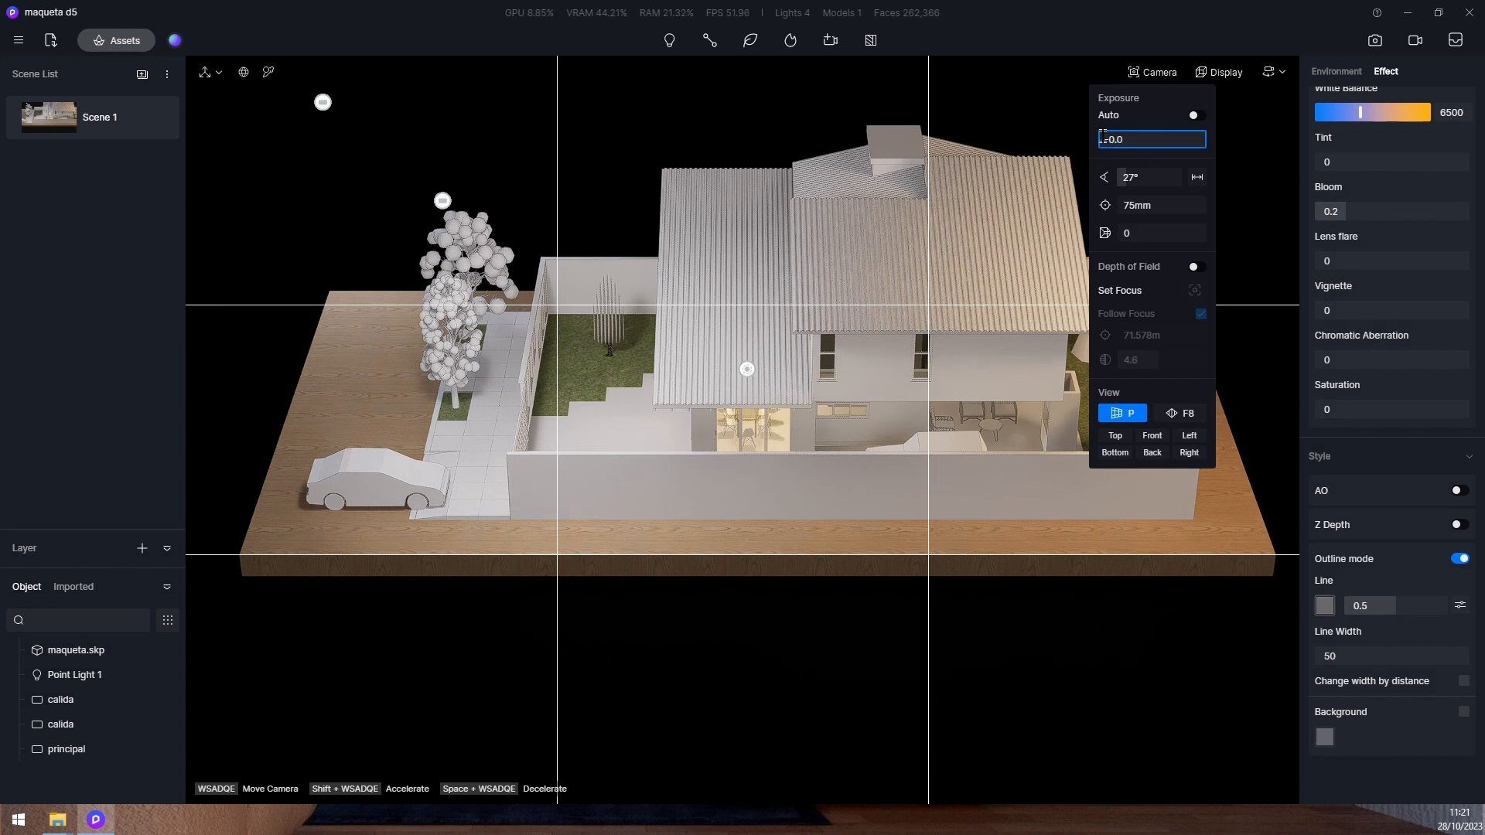
type("5")
key("Return")
left_click(661, 147)
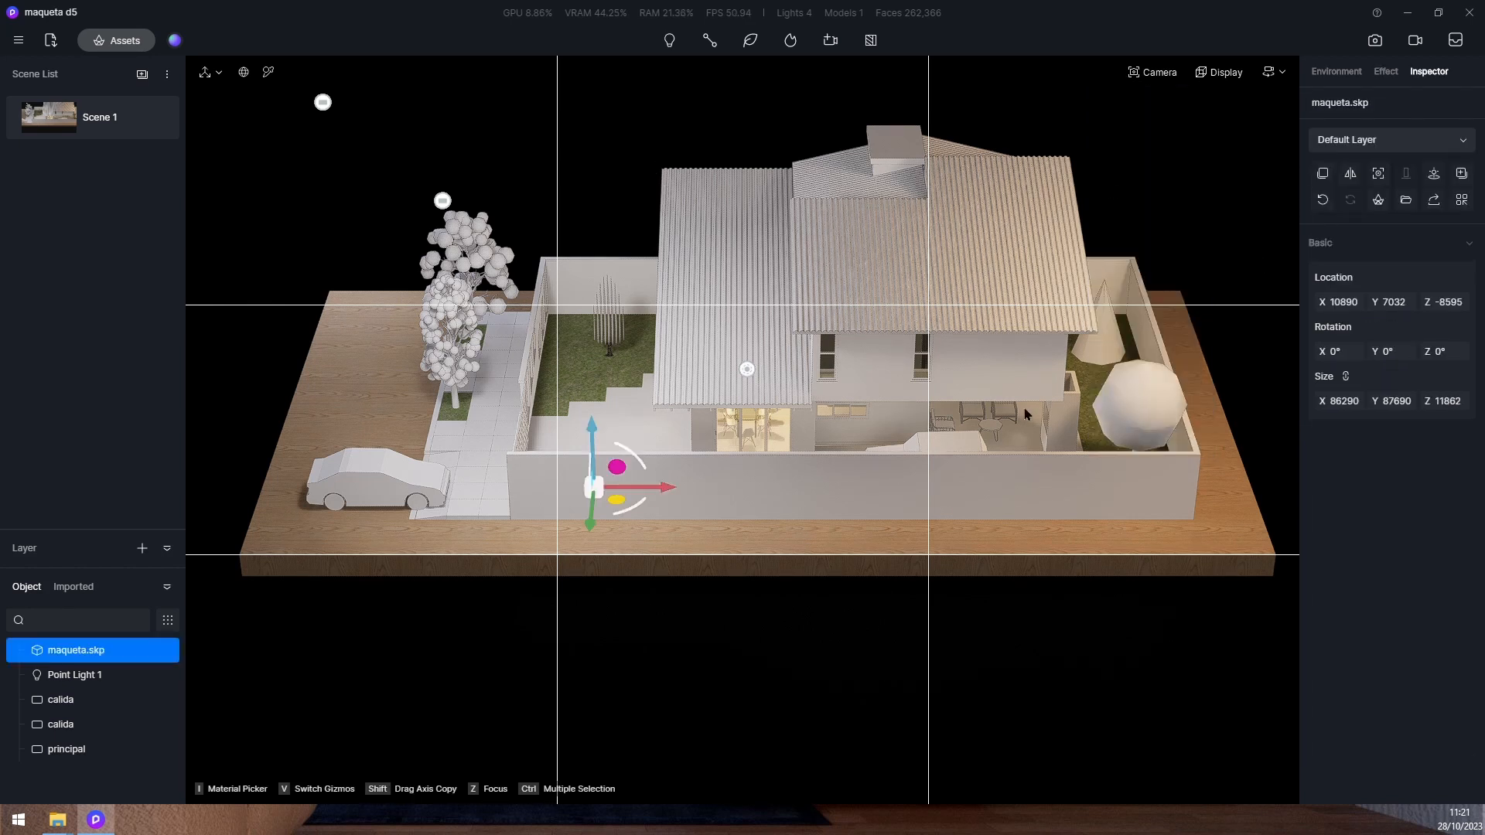
key("ctrl+s")
Raise the warm 3500-temperature calida light above the house to about Z 9465
right_click_drag(825, 621, 974, 479)
left_click(1176, 334)
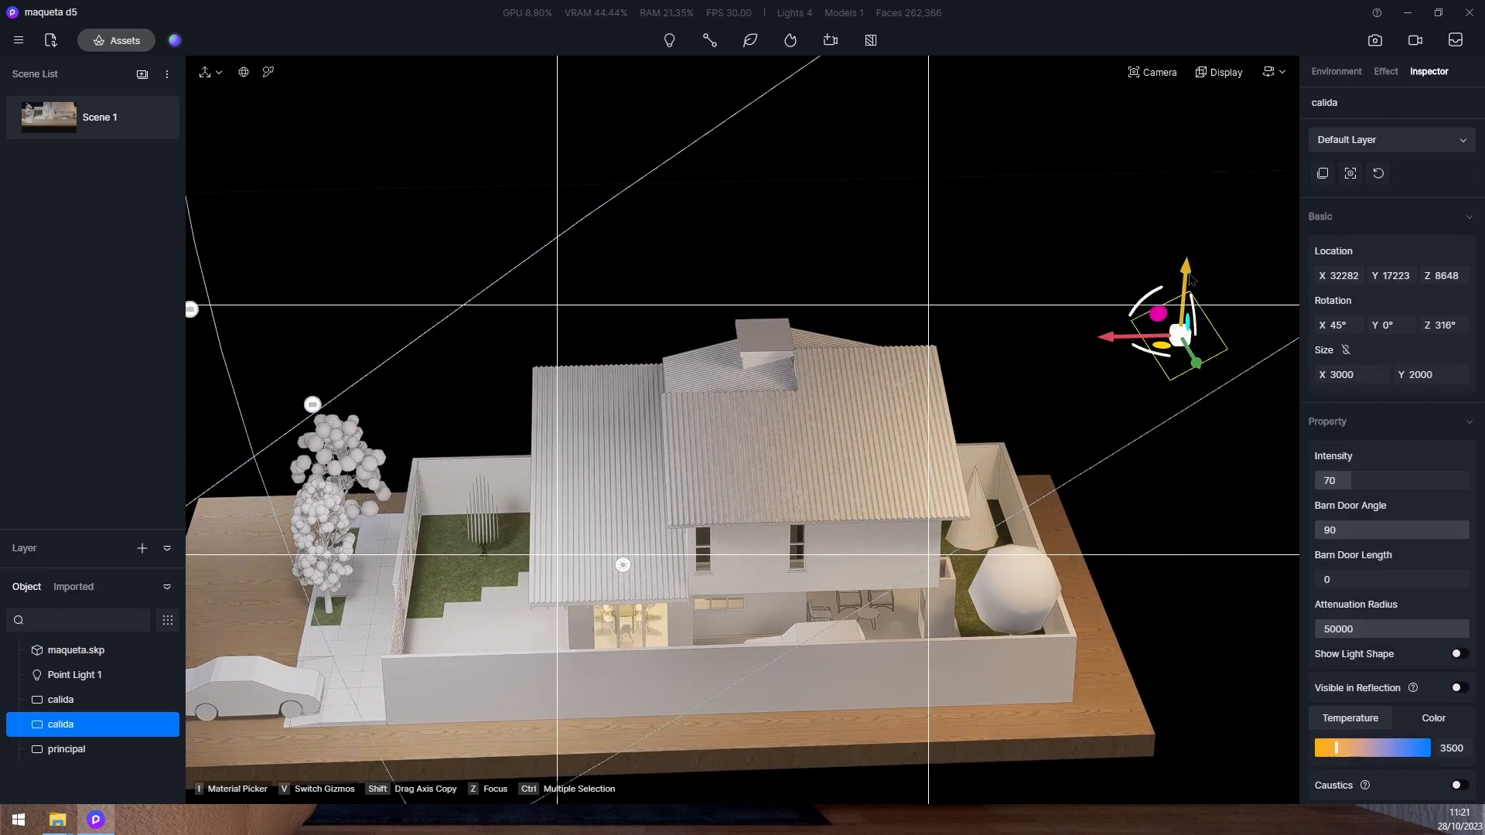
left_click_drag(1187, 271, 1181, 246)
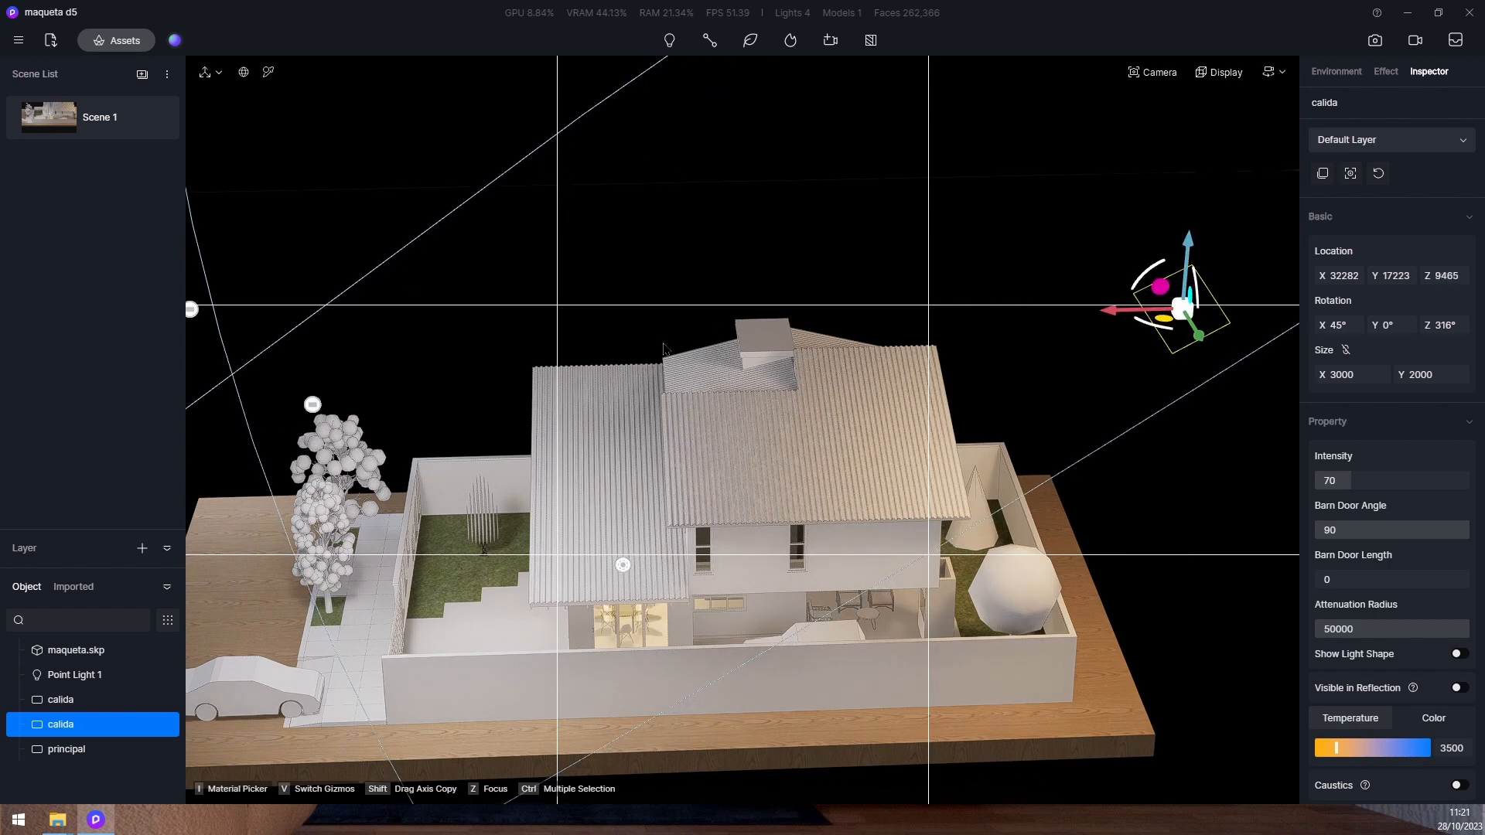
Raise the cool 9500-temperature calida light to about Z 5417
middle_click_drag(191, 309, 394, 312)
left_click(394, 312)
left_click(394, 312)
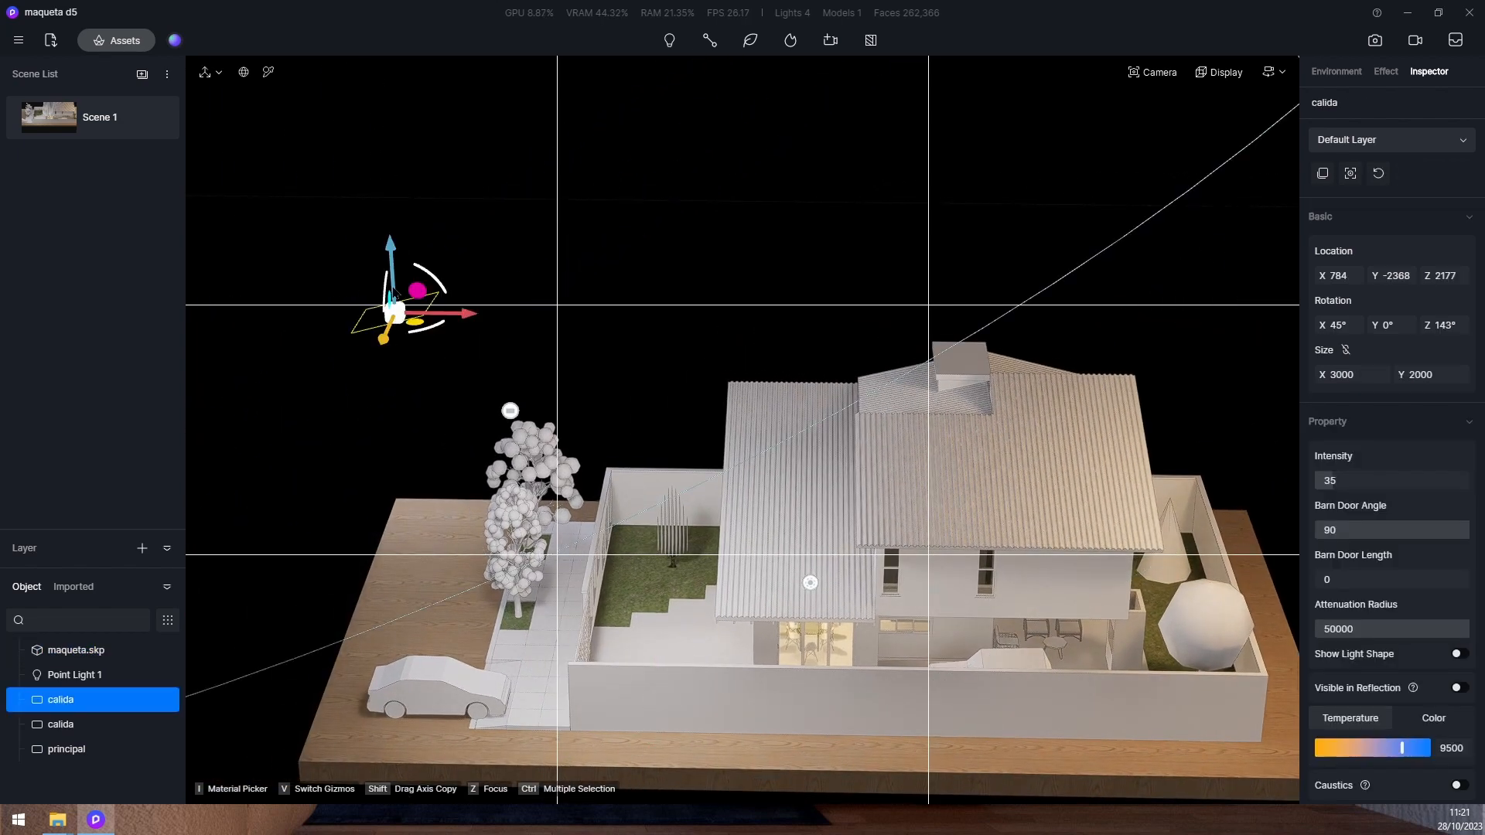
left_click_drag(390, 252, 379, 173)
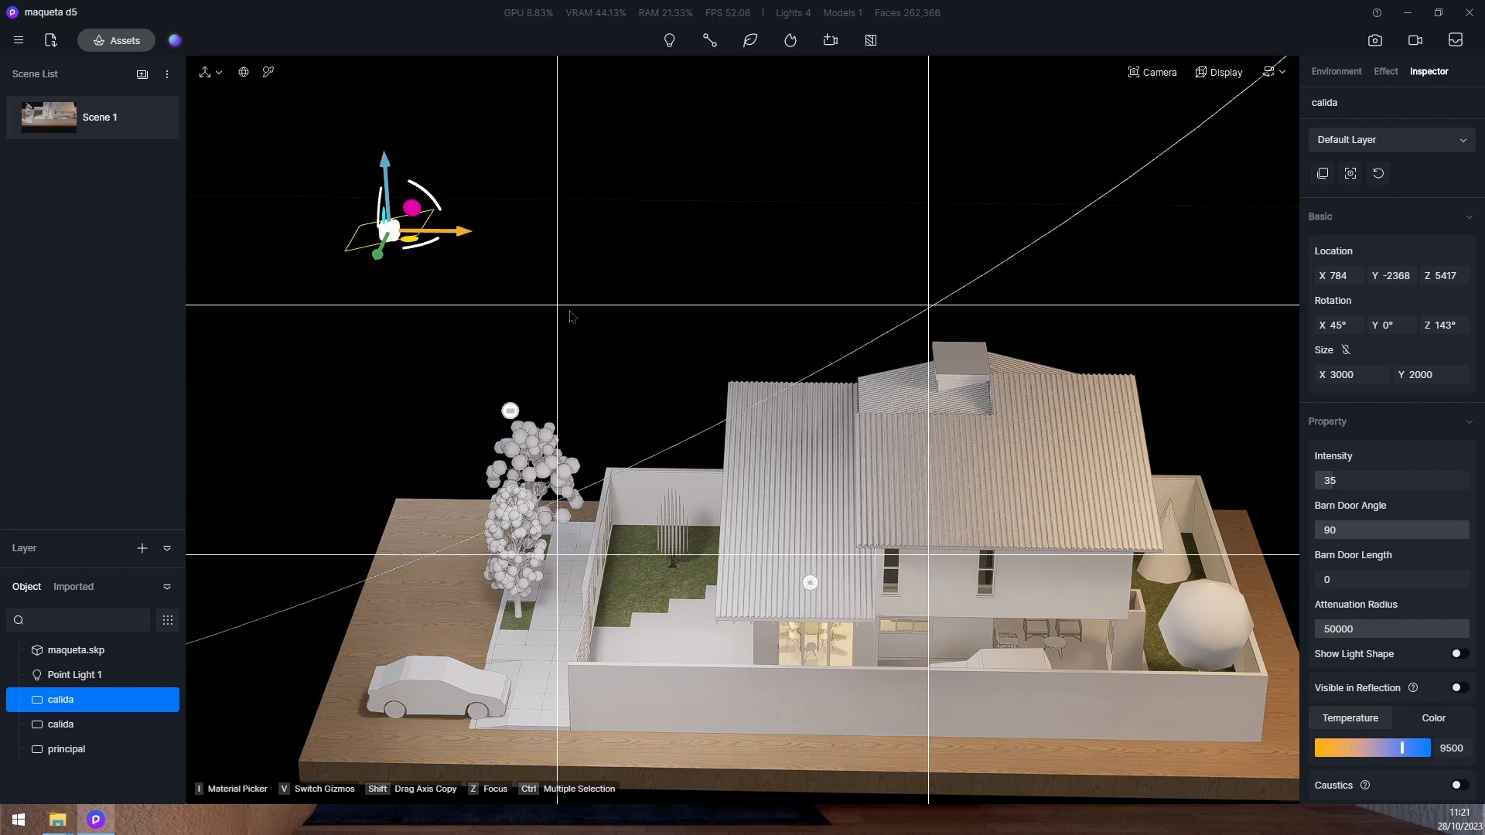
Raise the principal light above the trees to about Z 8218 and return to the Scene 1 view
left_click(510, 411)
left_click_drag(505, 357, 502, 325)
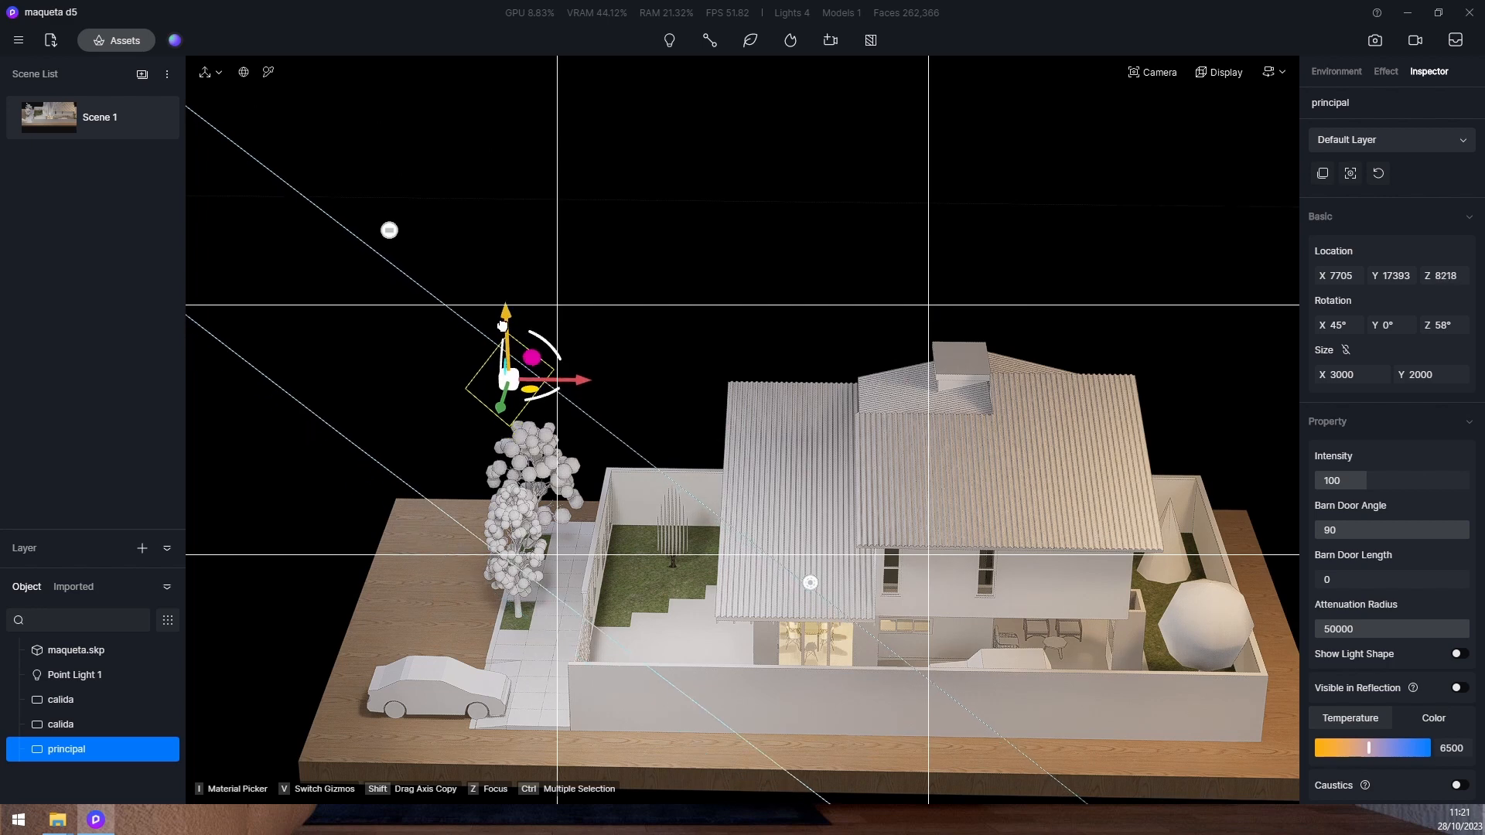
left_click(128, 124)
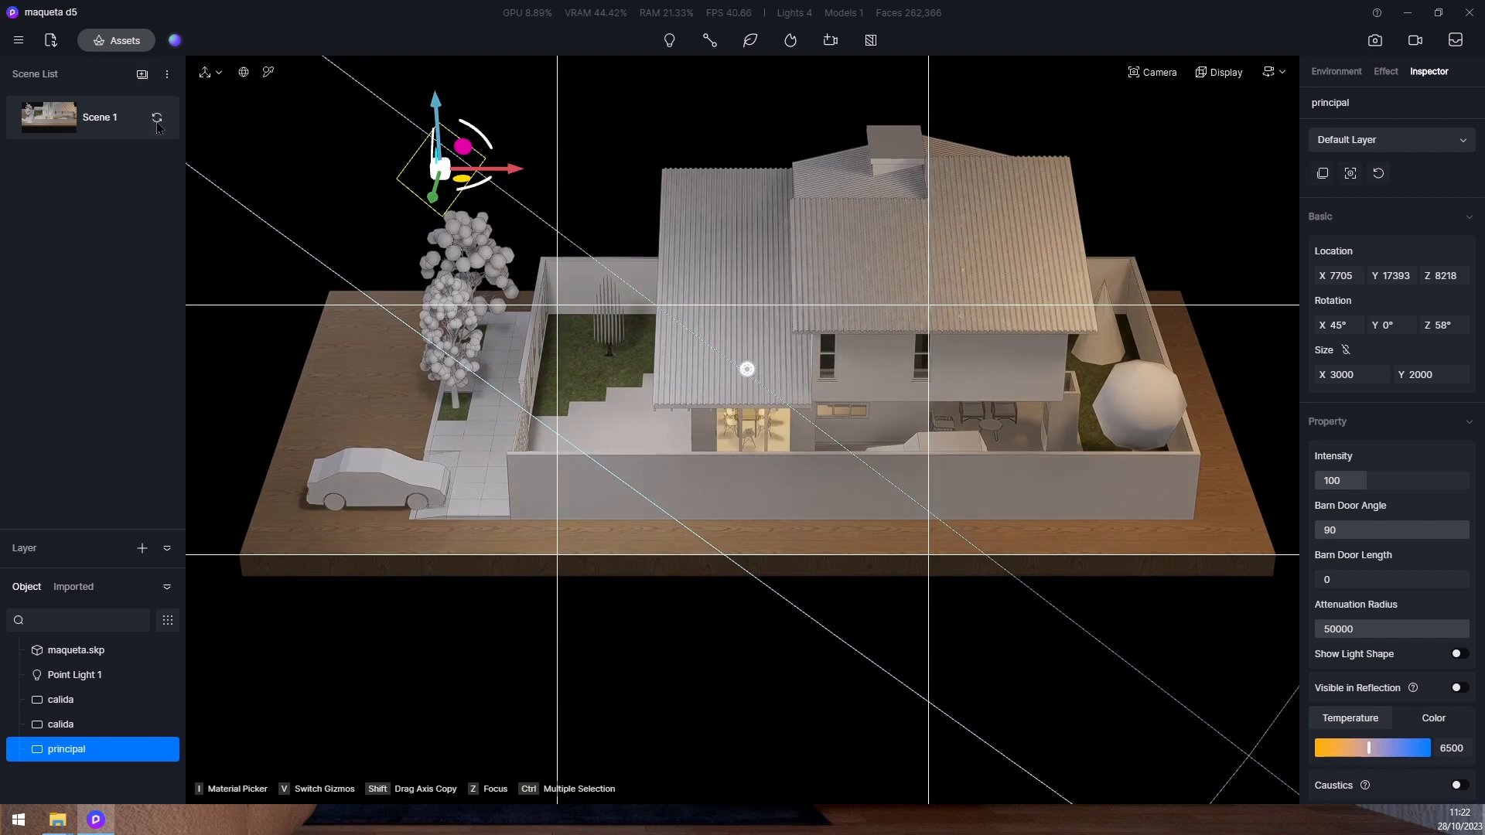
Set the image render's aspect ratio to 16:9, center the maquette vertically in the frame and update Scene 1
left_click(1375, 41)
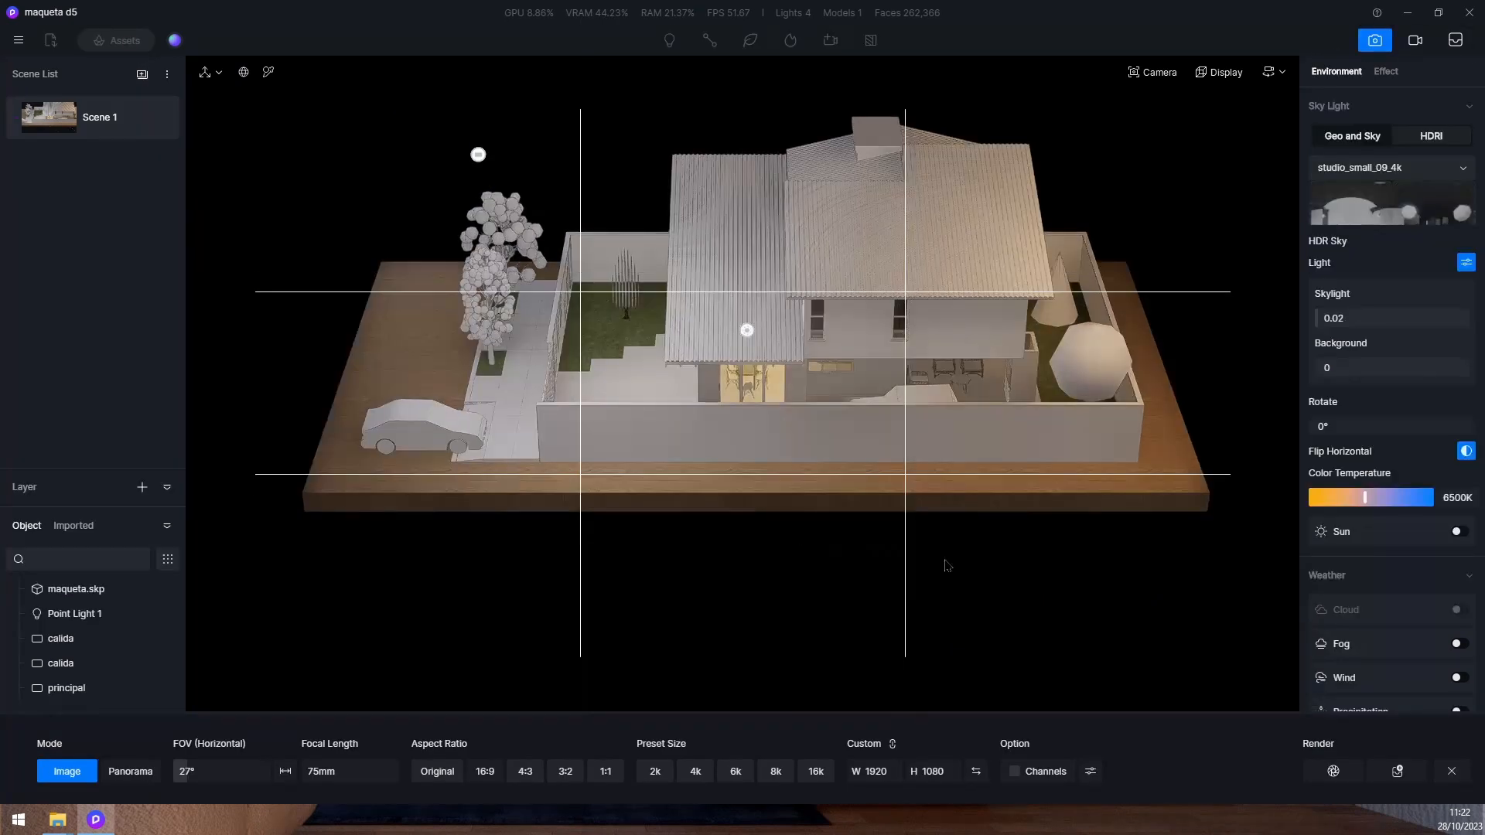
left_click(492, 773)
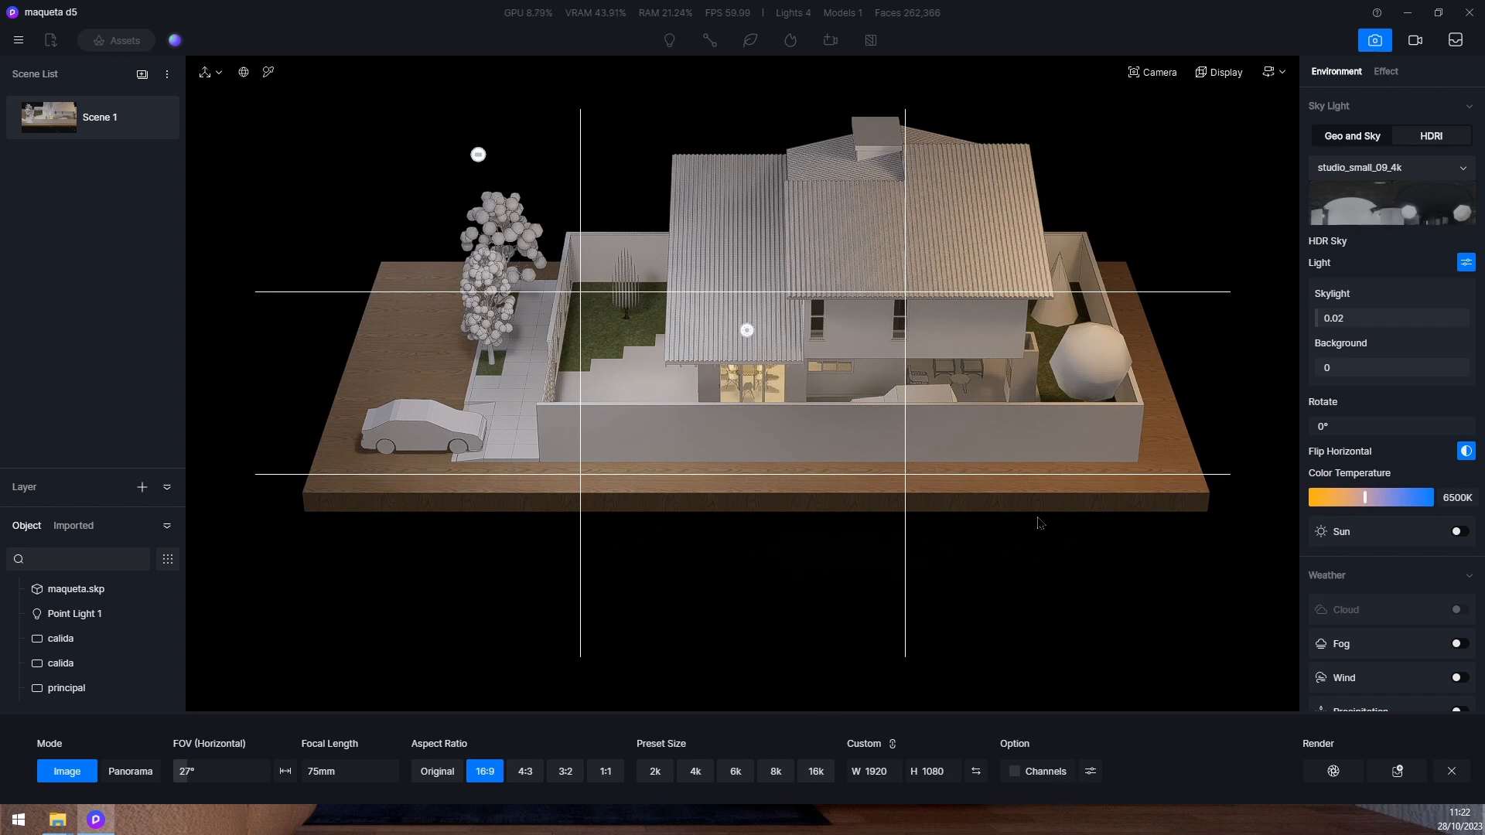
right_click_drag(1025, 534, 1020, 537)
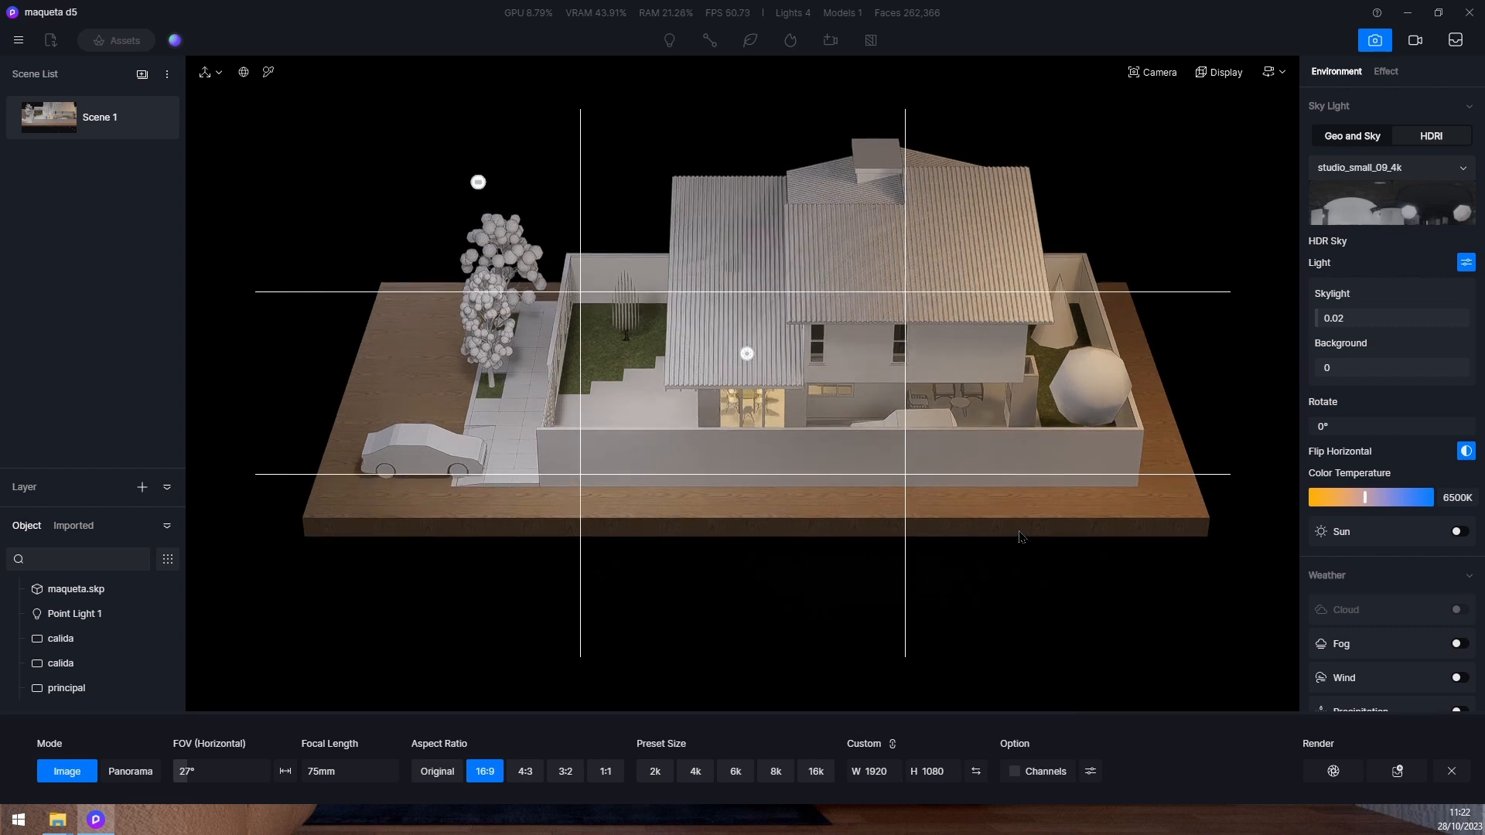
key("e")
key("q")
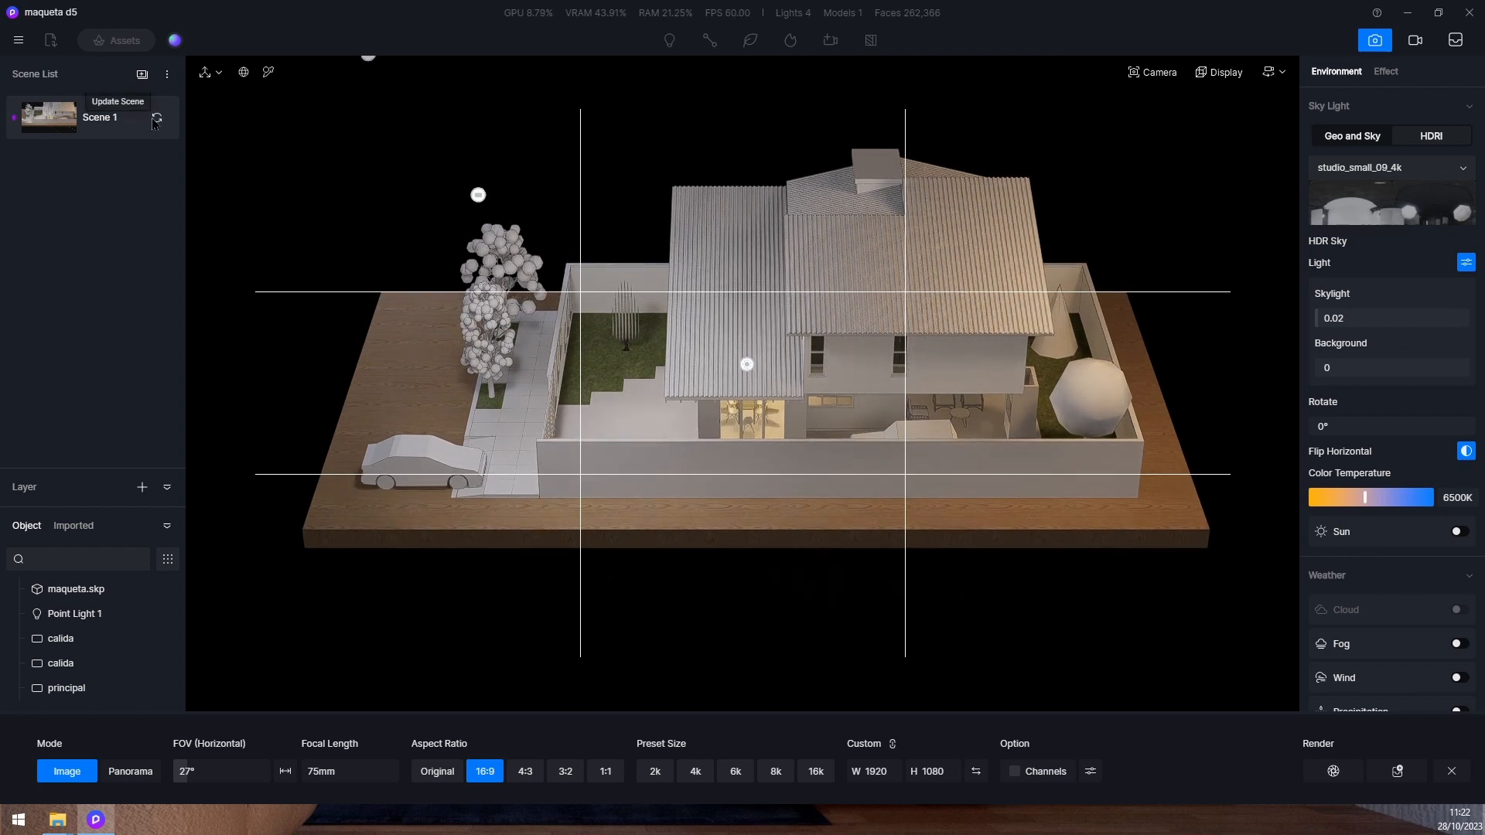
left_click(157, 119)
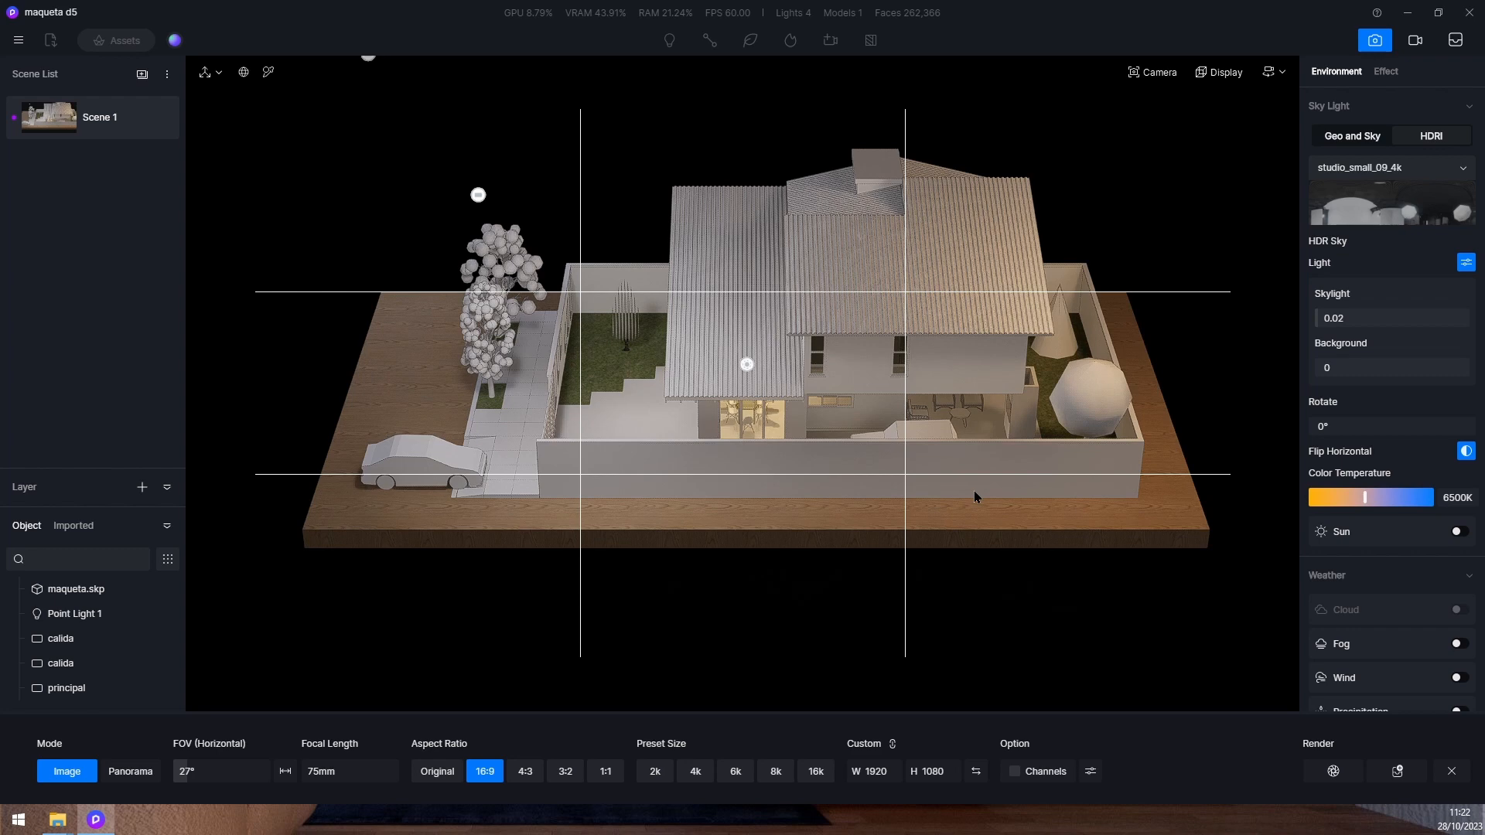
Frame the maquette from above its street-side corner, store the view as a new scene and leave image render mode
right_click_drag(779, 488, 845, 462)
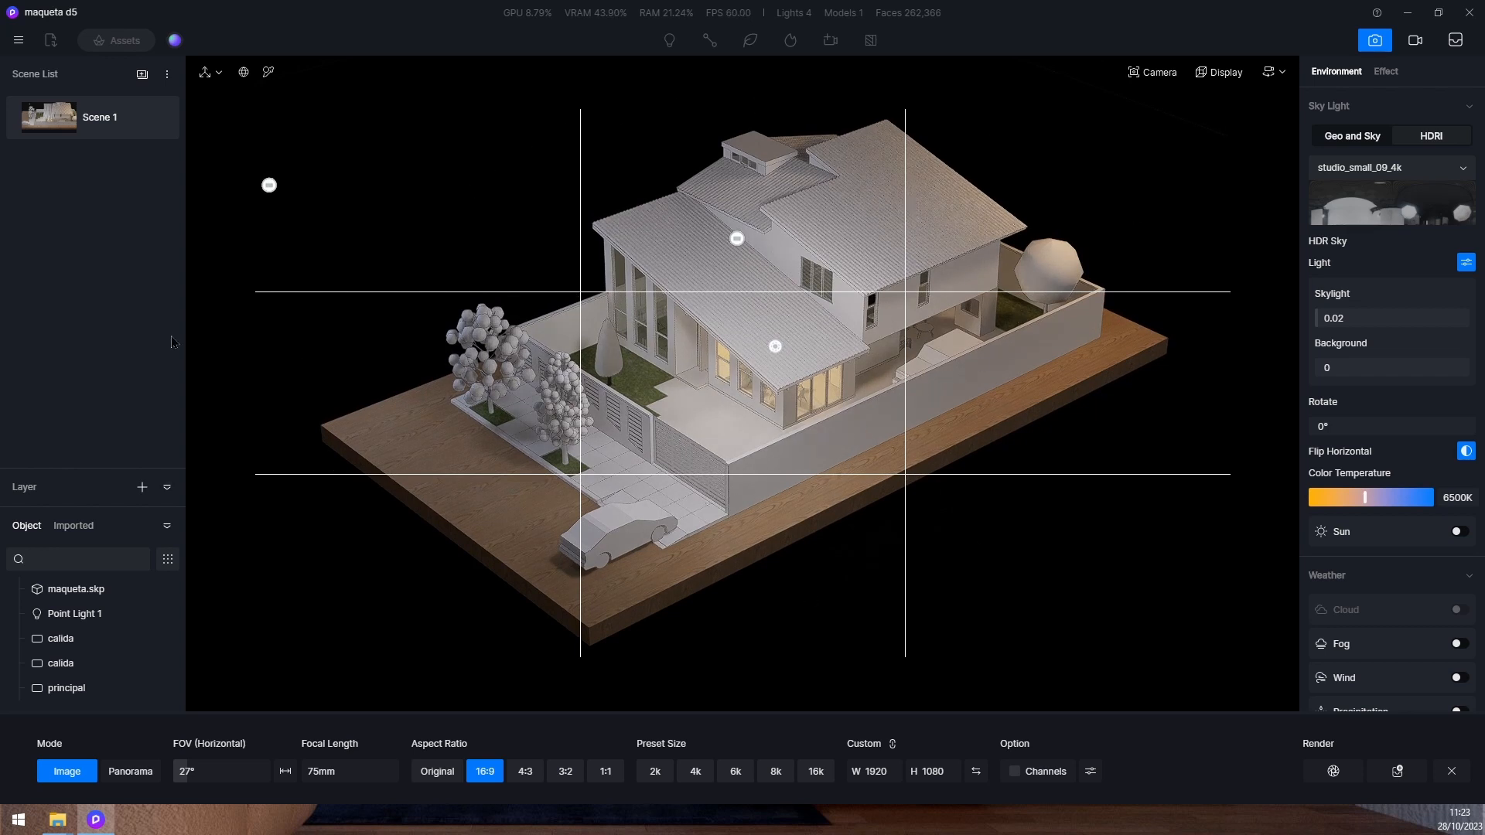
left_click(142, 74)
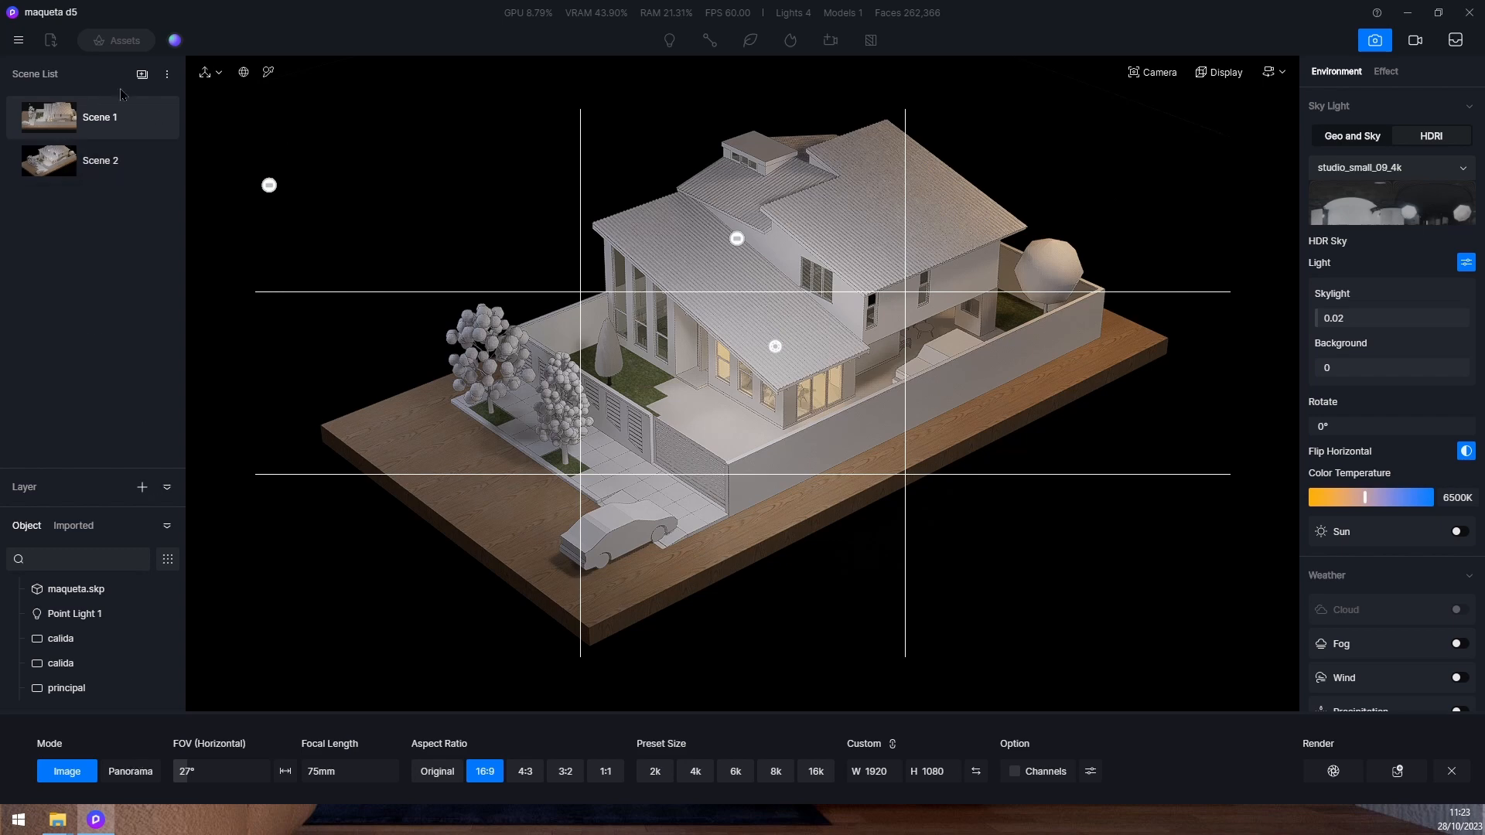
left_click(1468, 781)
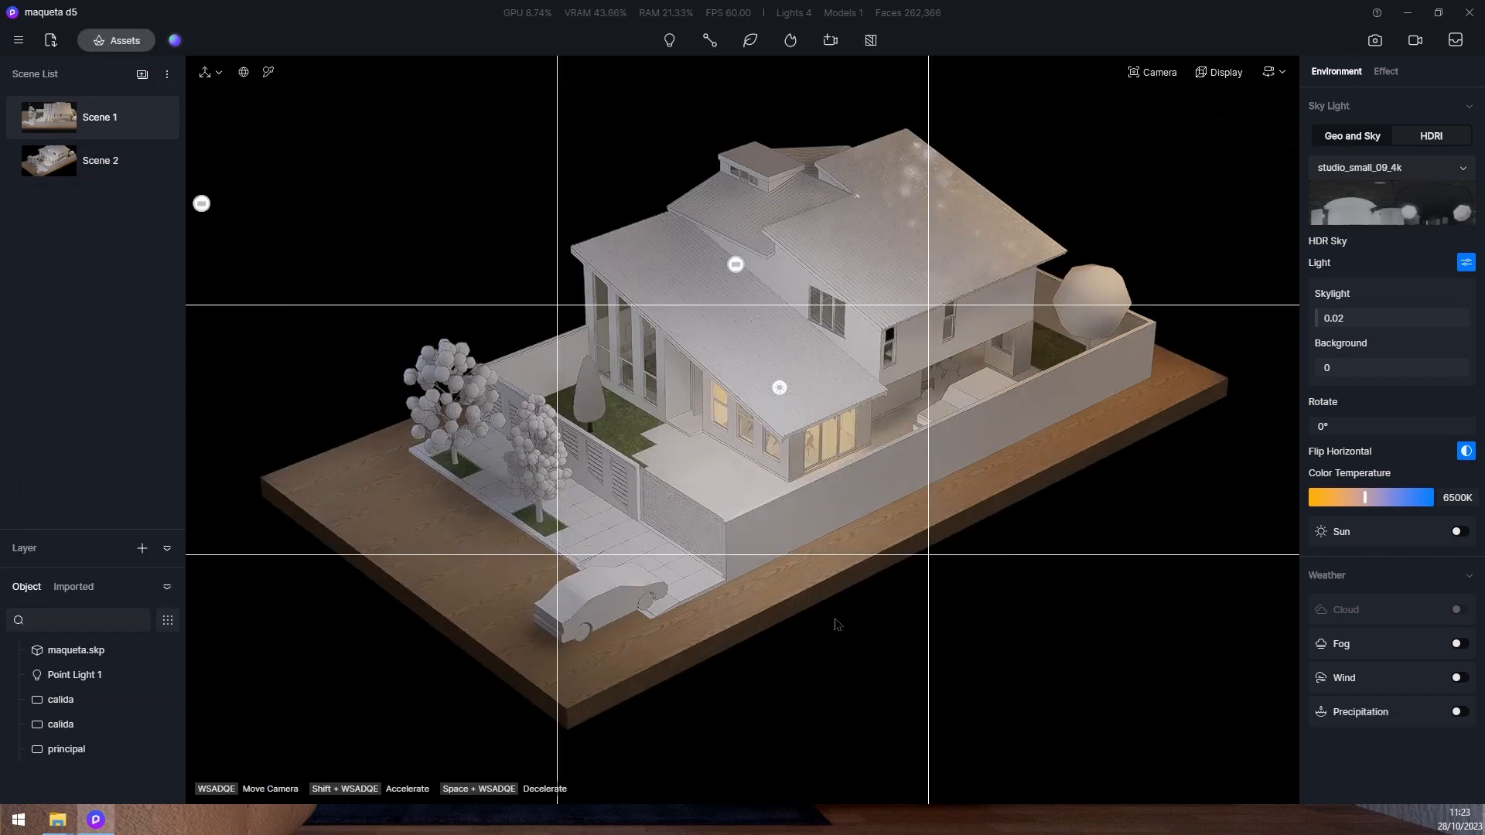
Place a Plane from the online basic models beside the maquette's base and lower it to about Z -5299
left_click(895, 669)
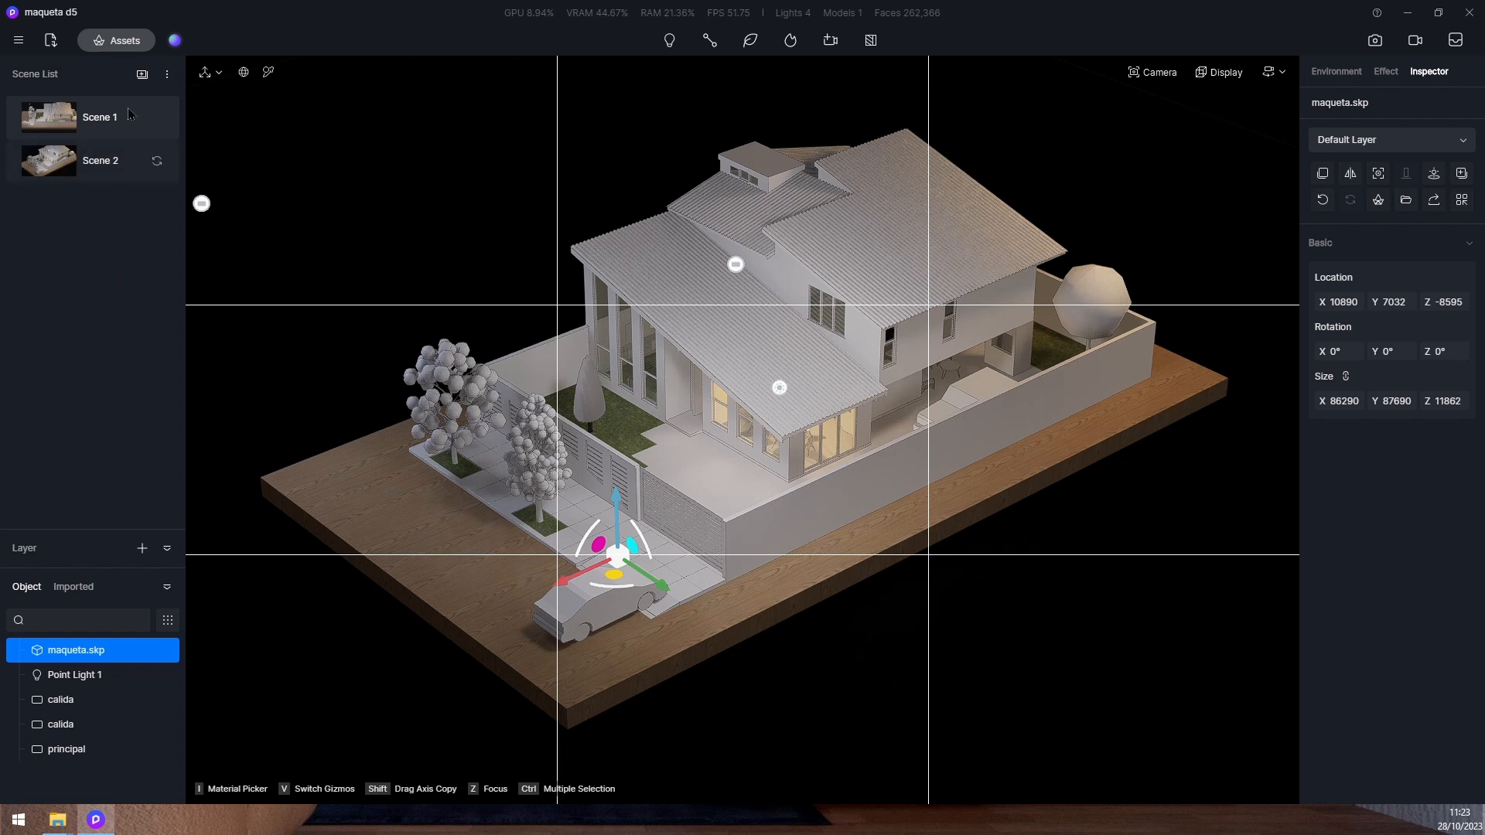
left_click(18, 40)
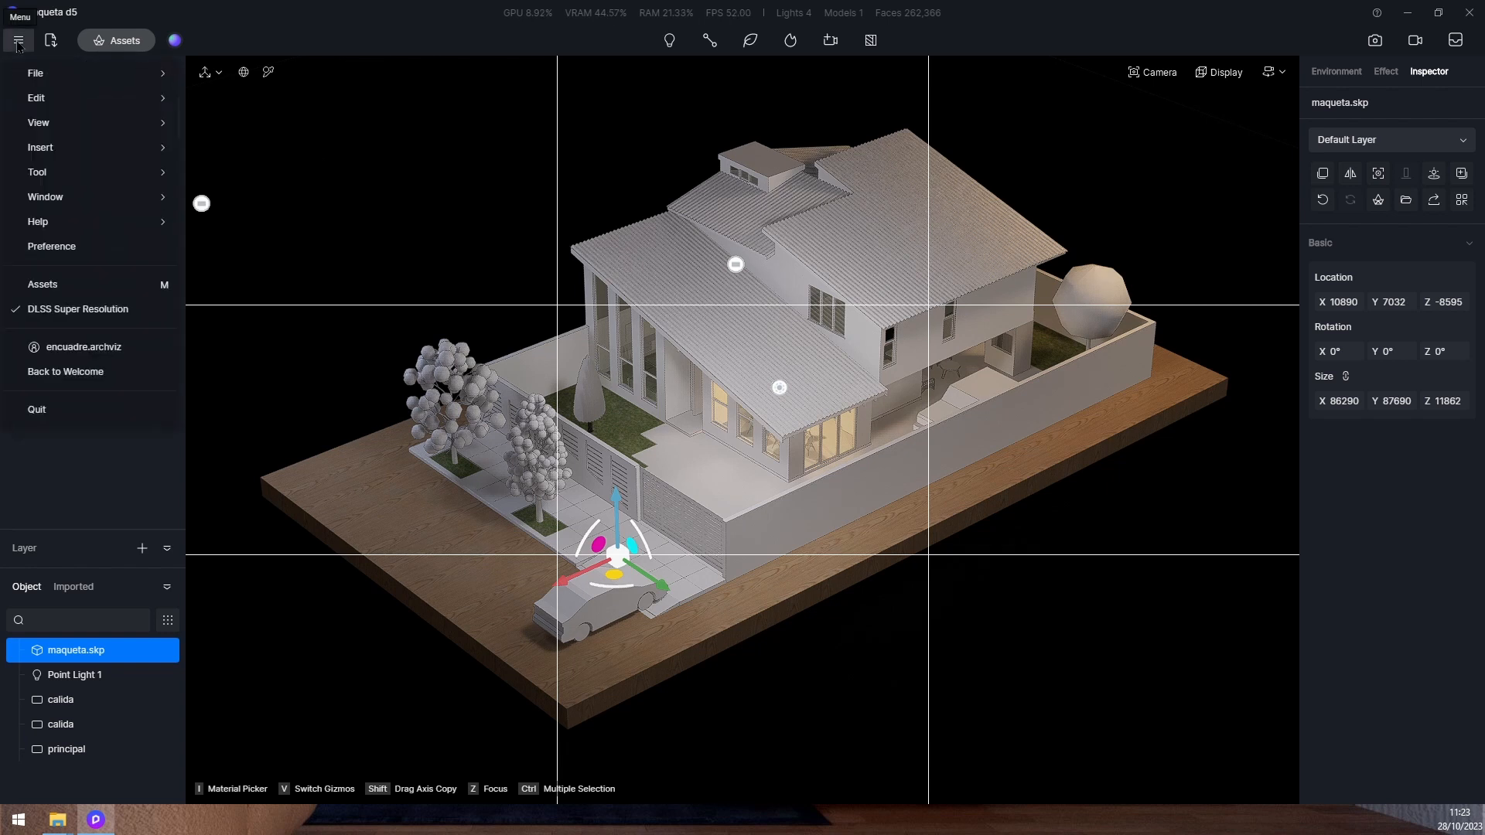
left_click(116, 40)
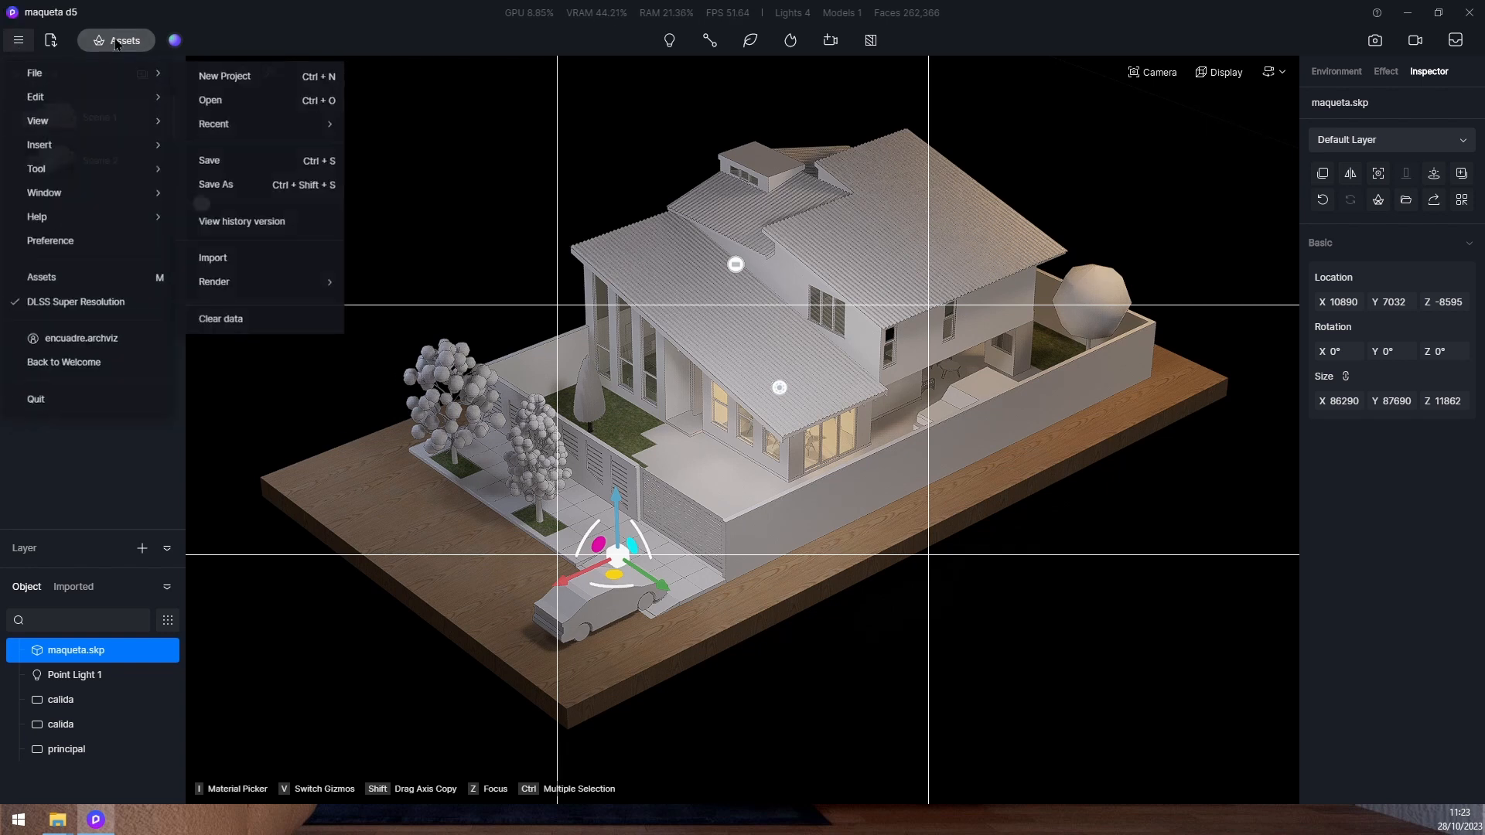
left_click(115, 48)
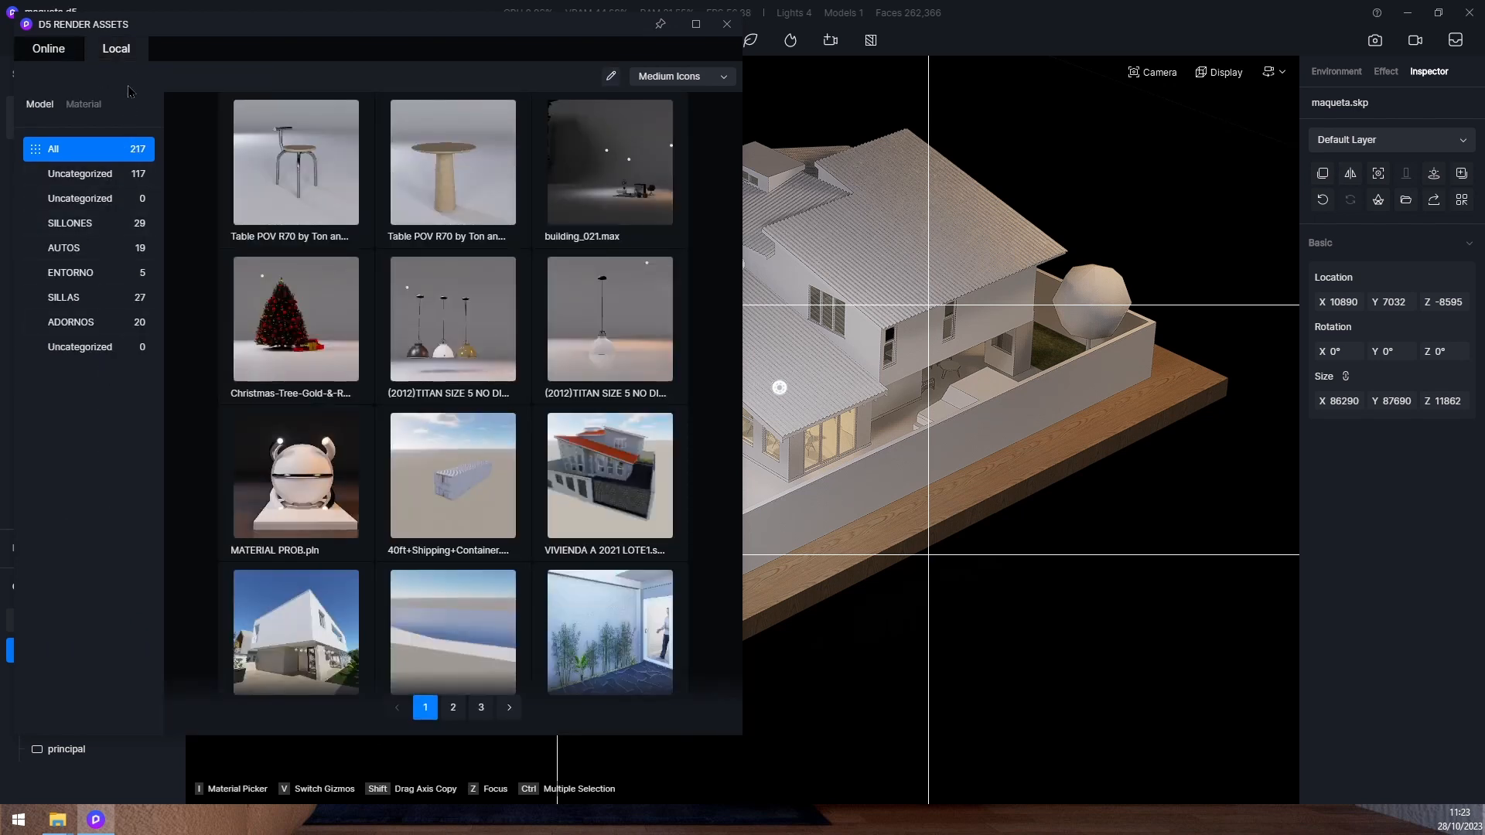
left_click(49, 48)
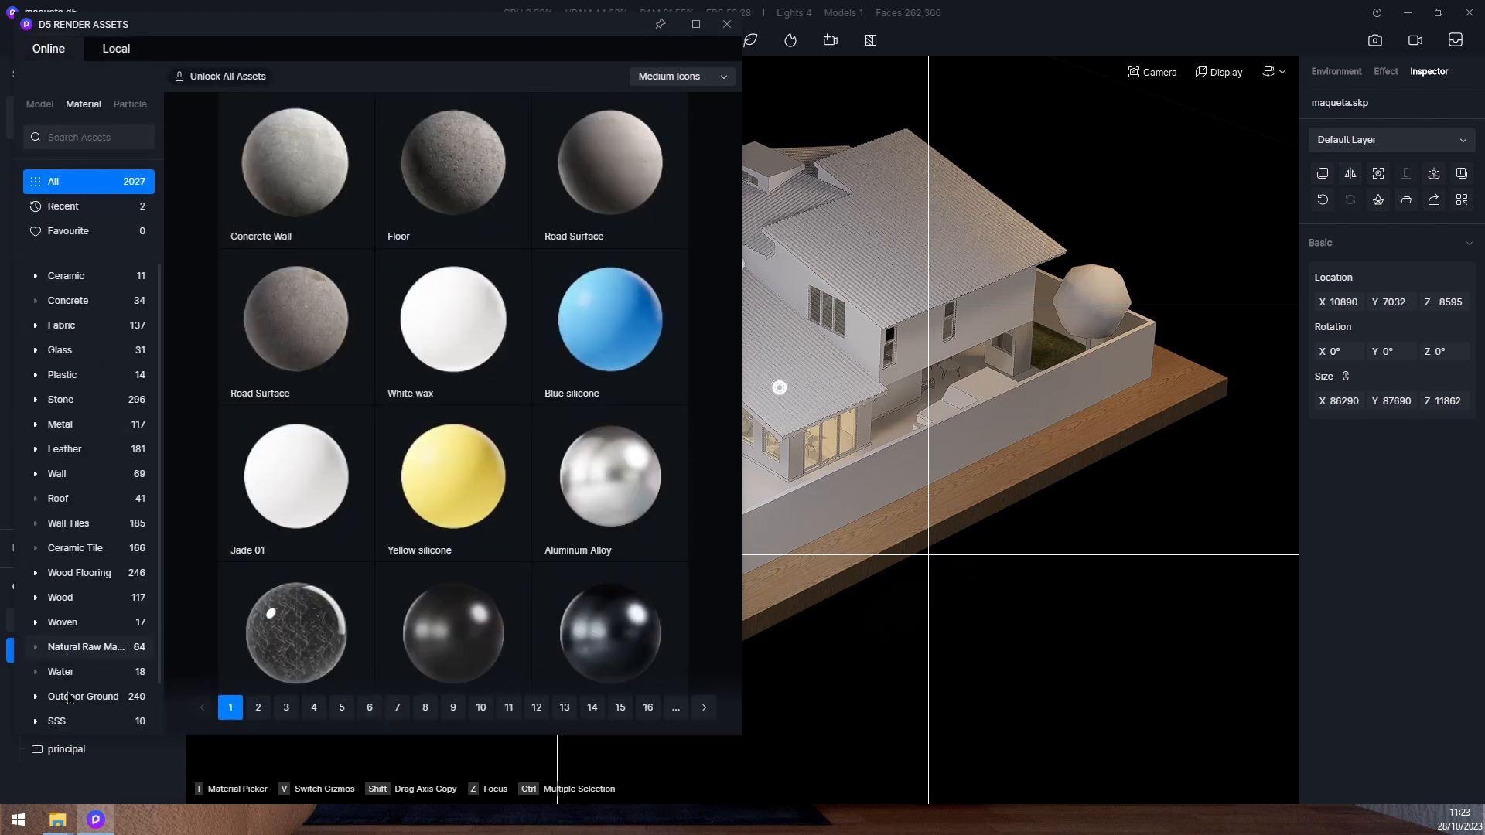
scroll(78, 650, "down", 1)
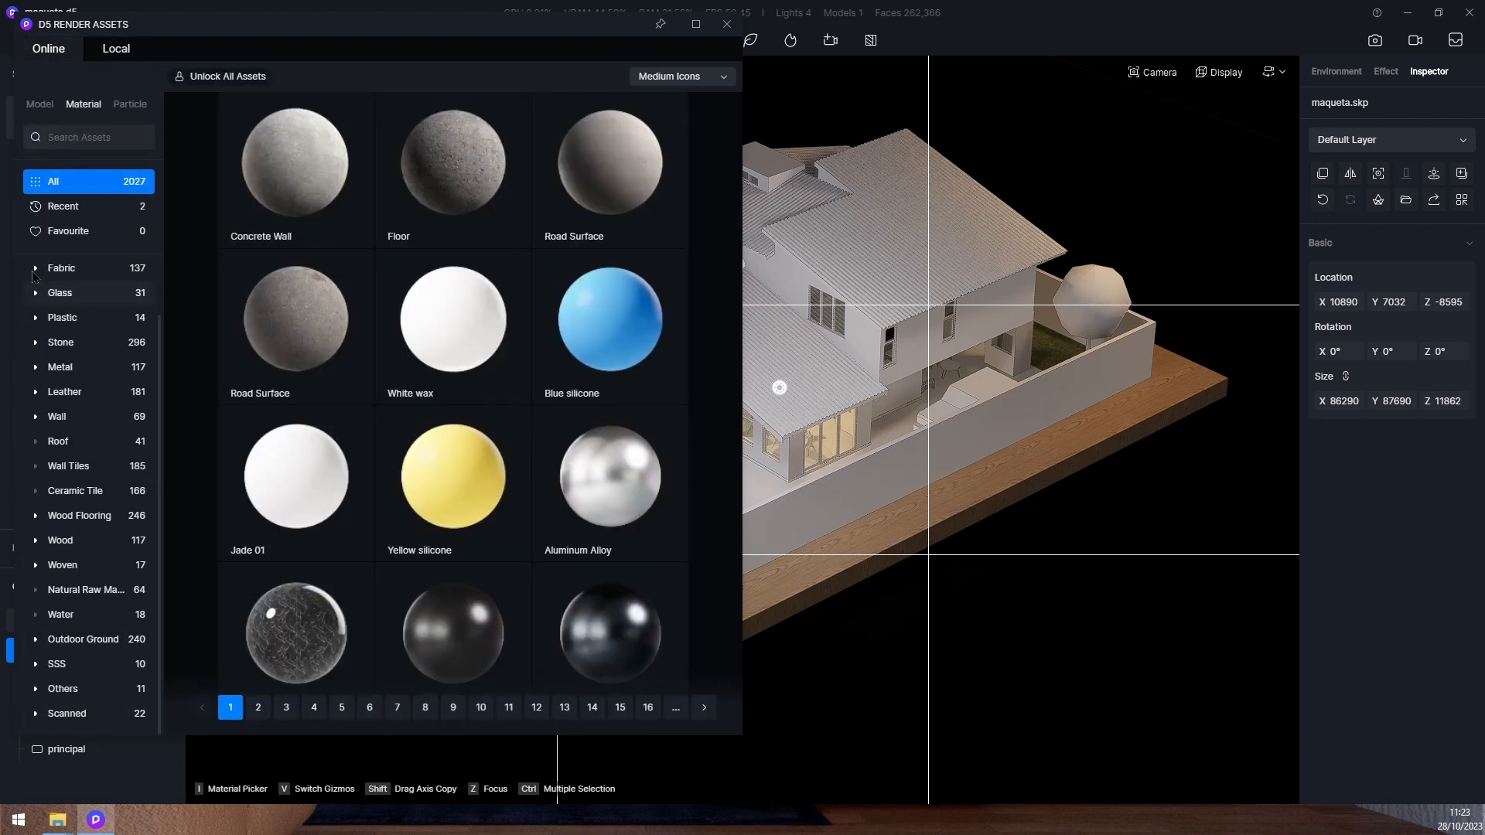
left_click(40, 104)
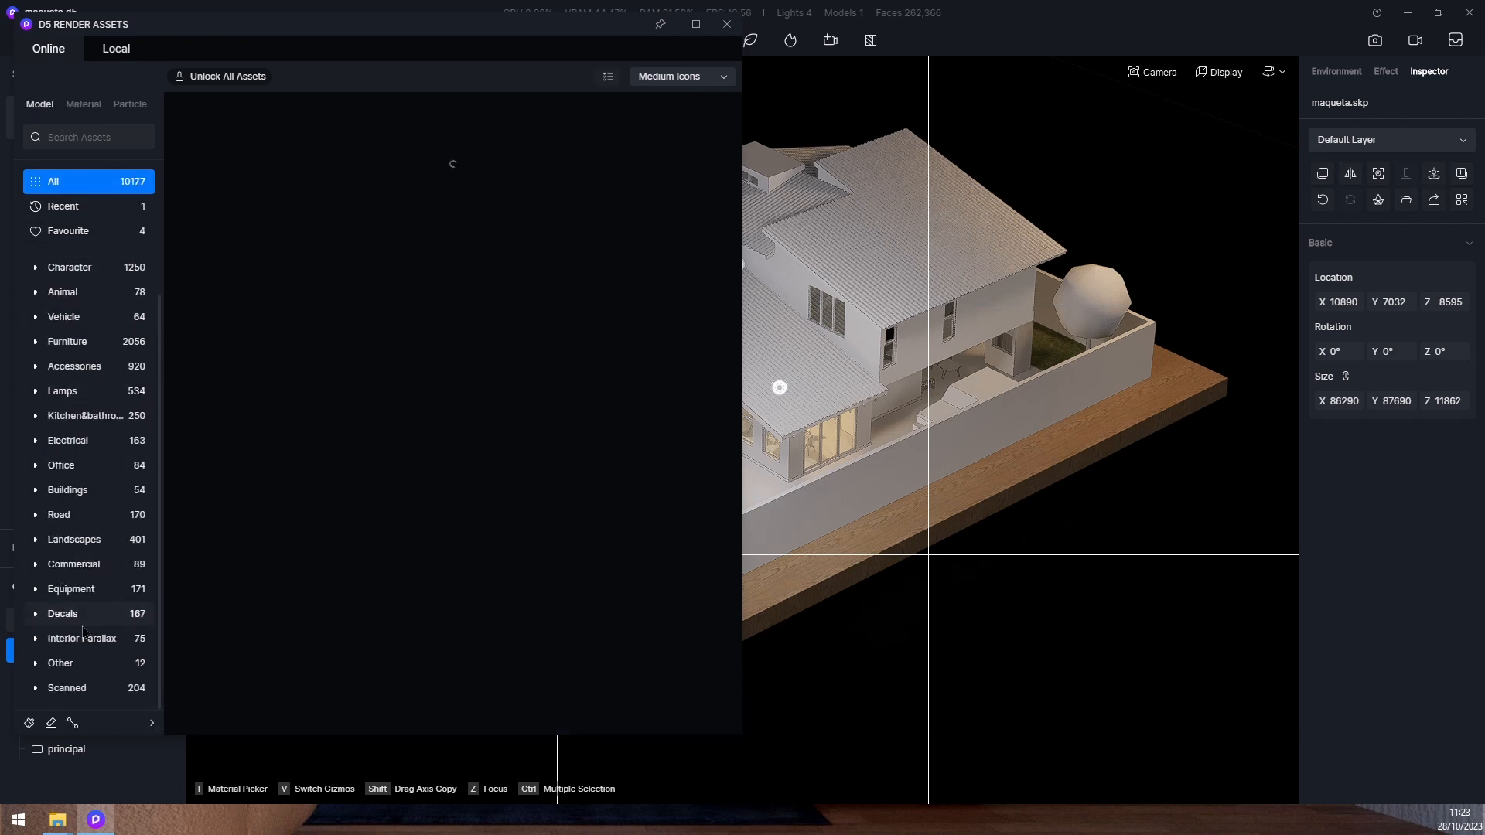
left_click(68, 665)
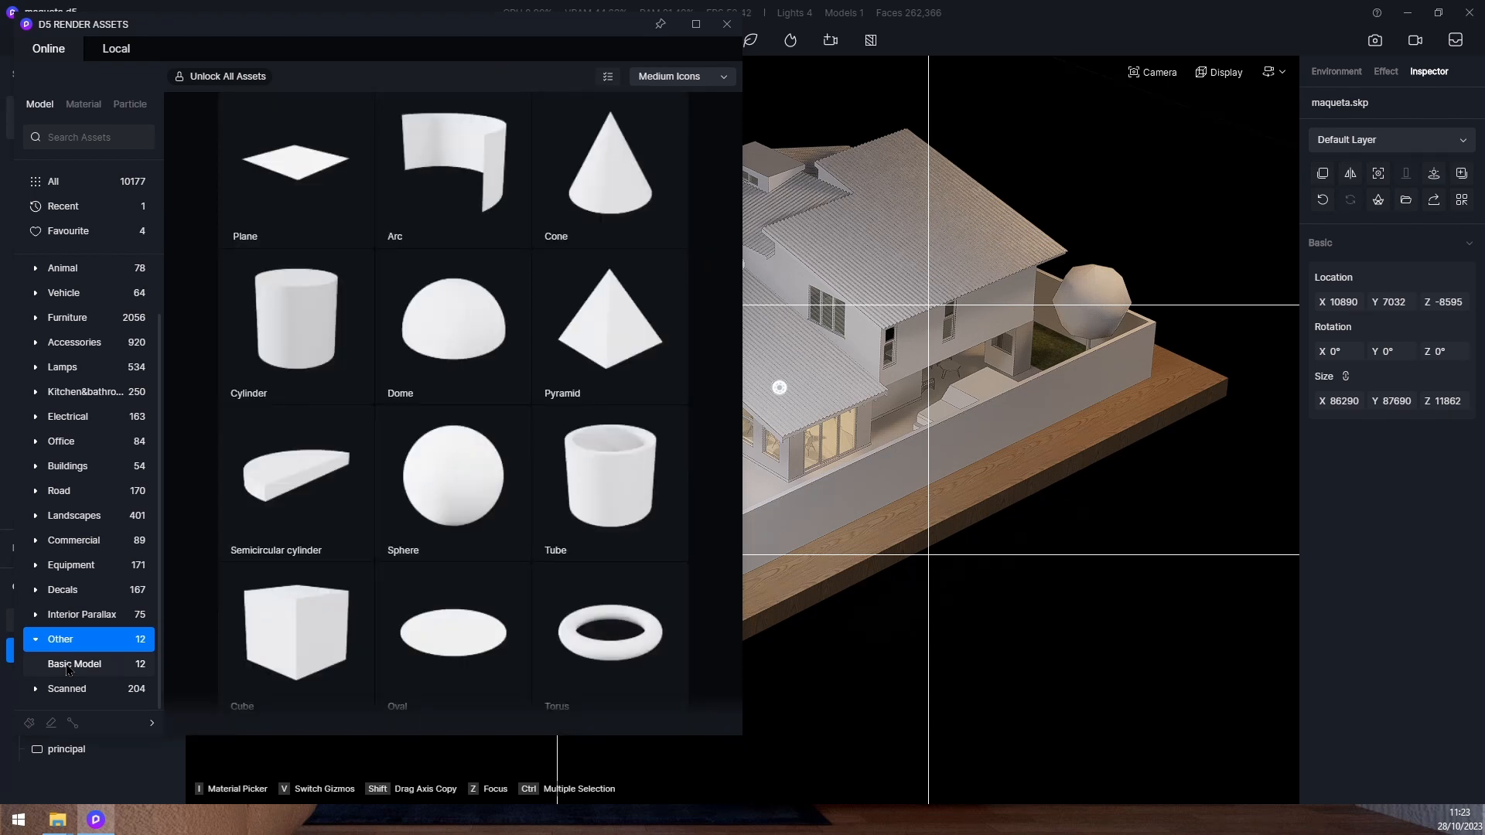
left_click(334, 186)
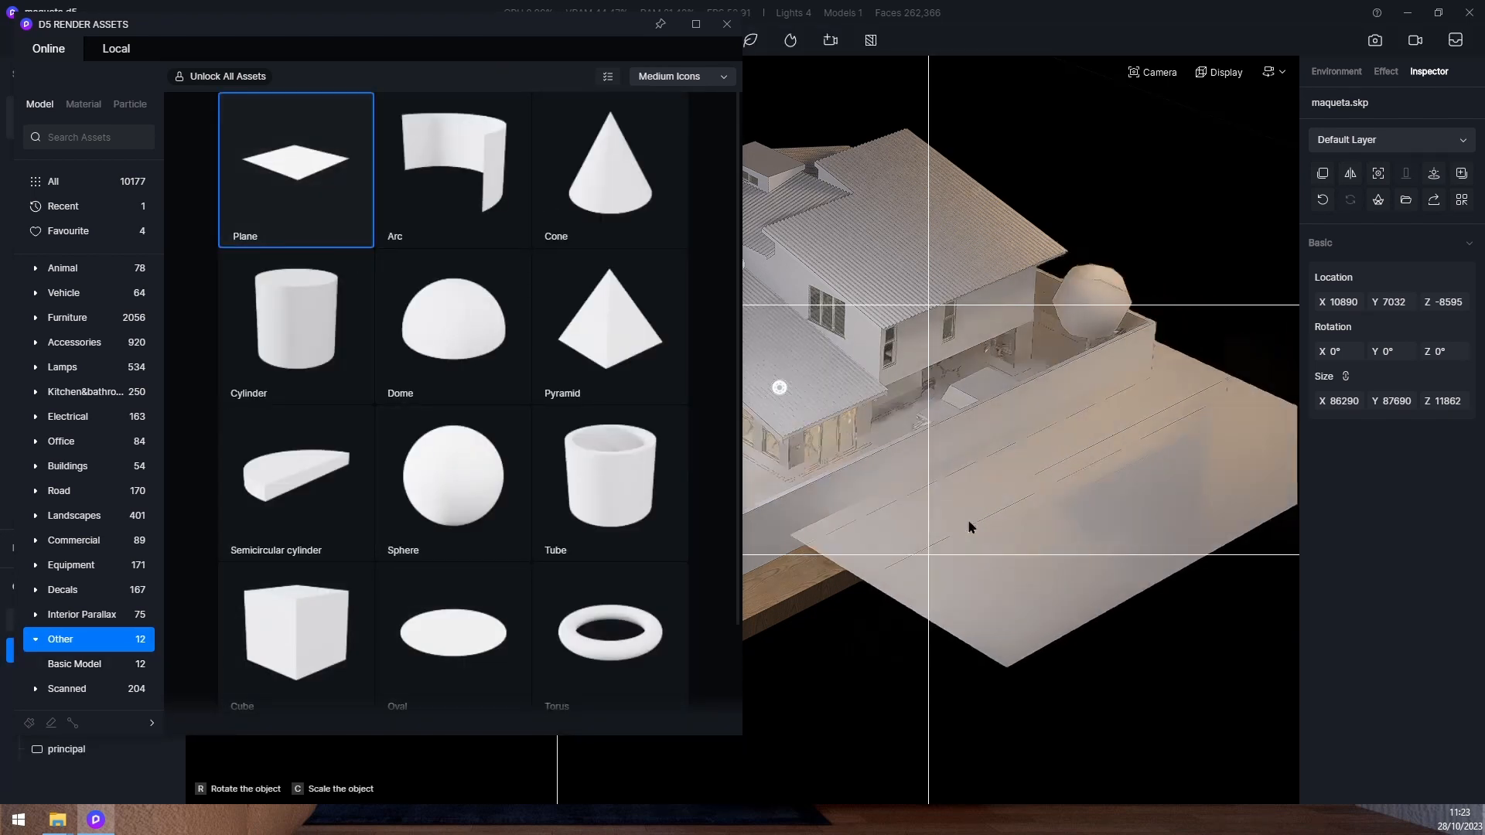
left_click(957, 478)
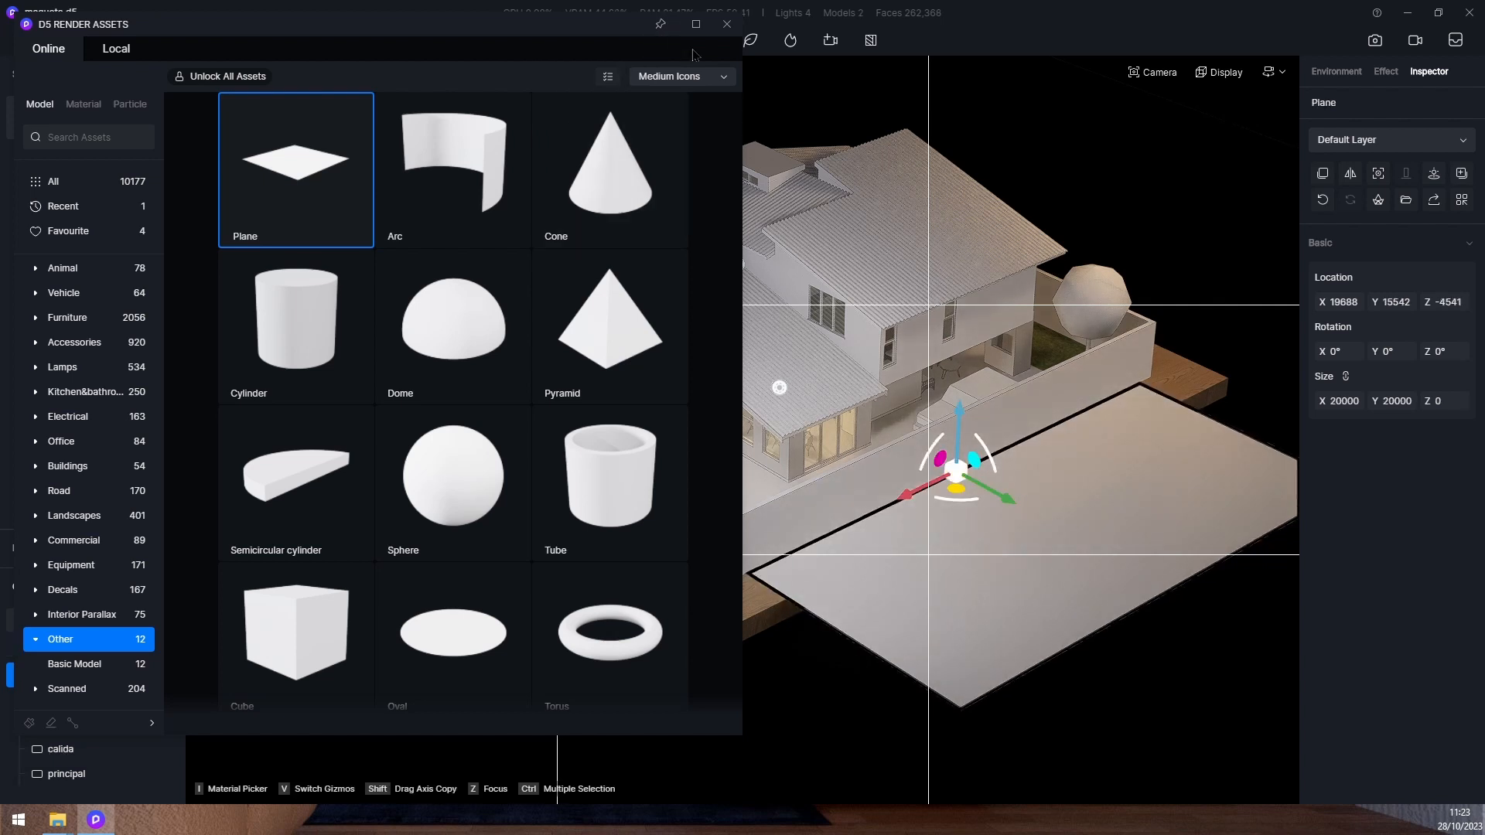
left_click(727, 24)
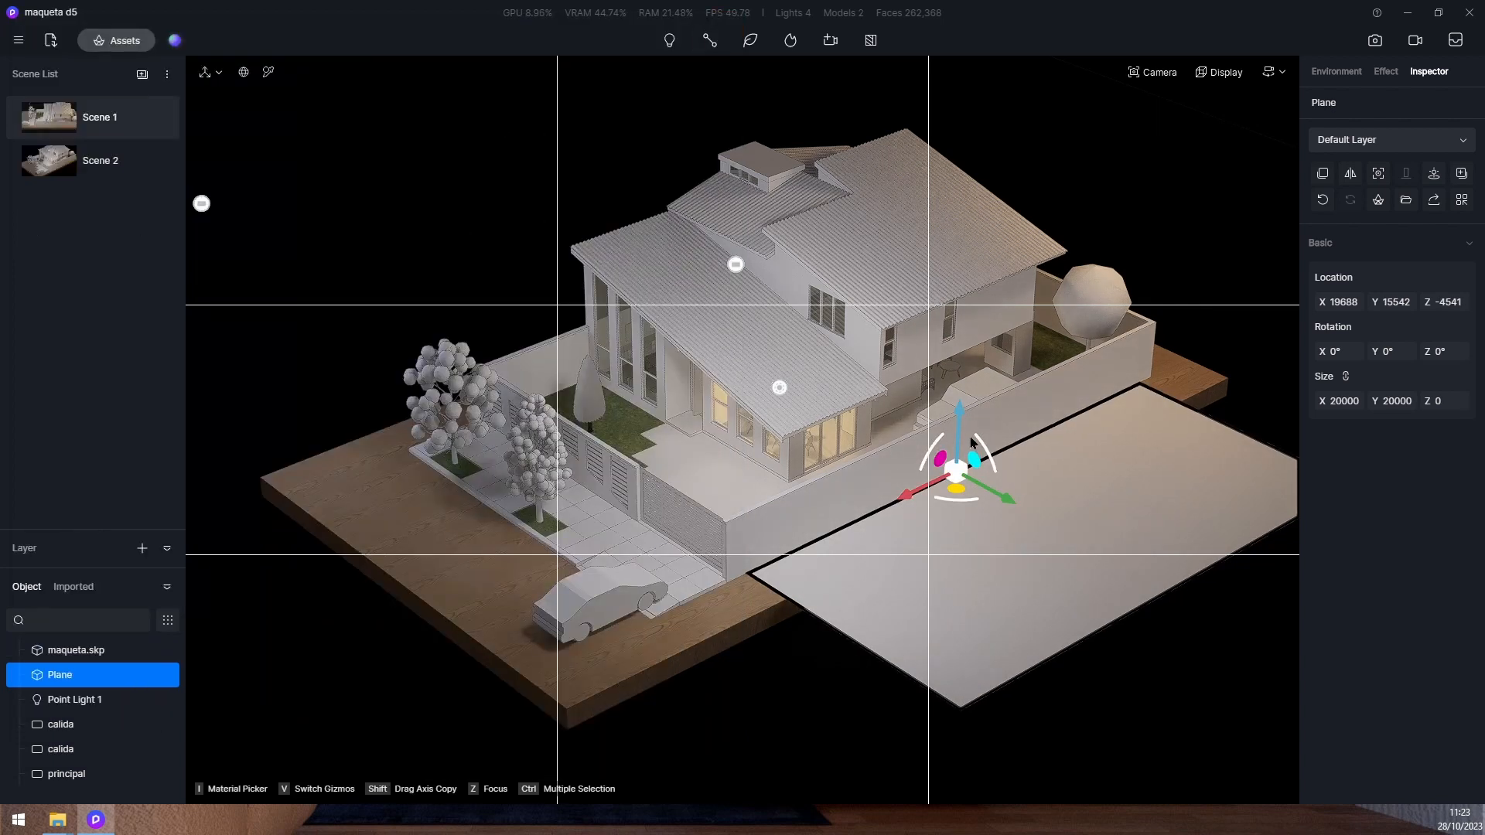
left_click_drag(960, 420, 963, 432)
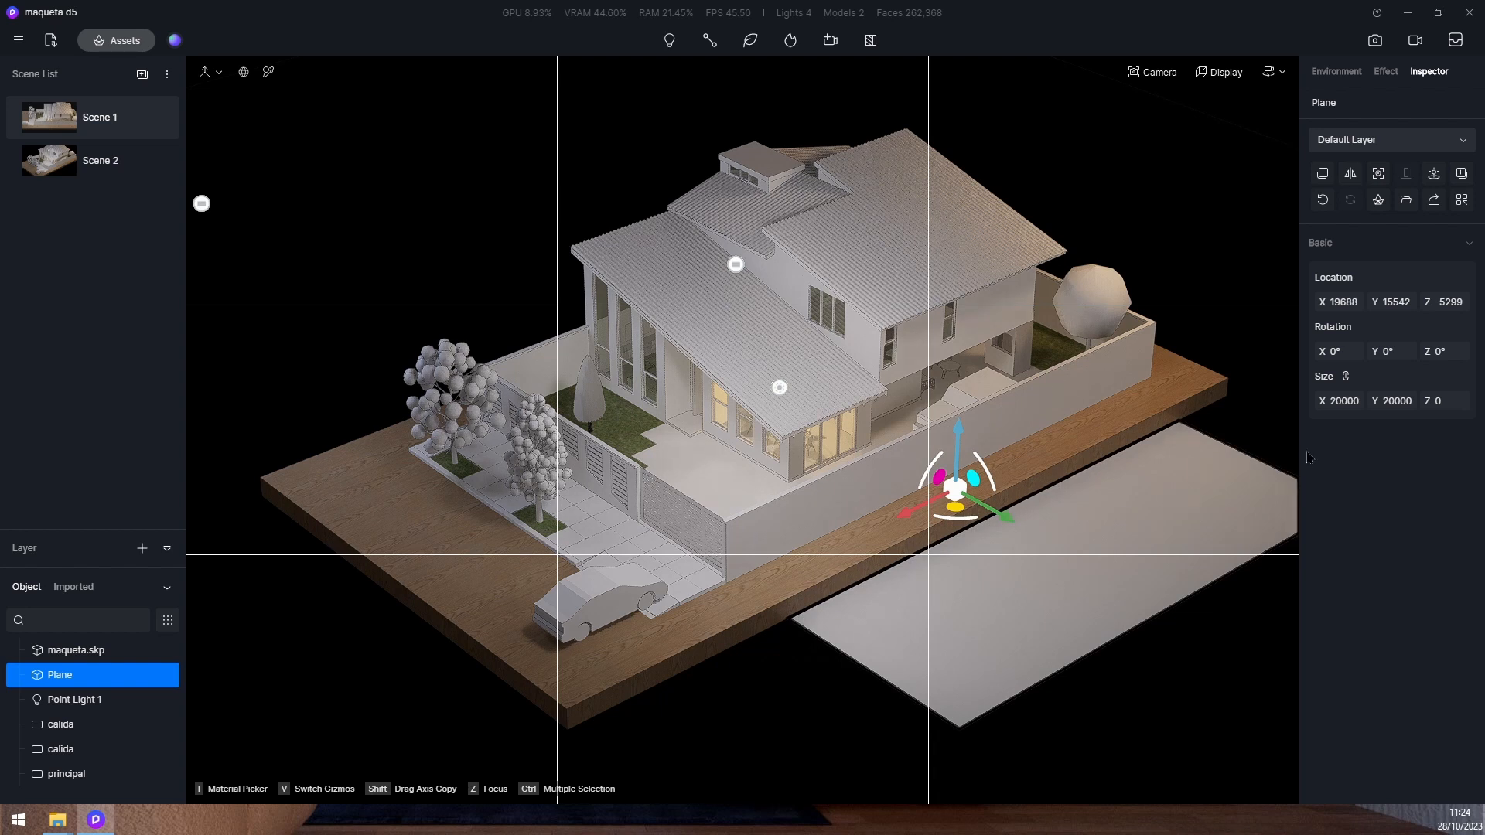
Set the plane's size to 60000 by 60000 and move it under the maquette to about Y 4834
left_click(1346, 400)
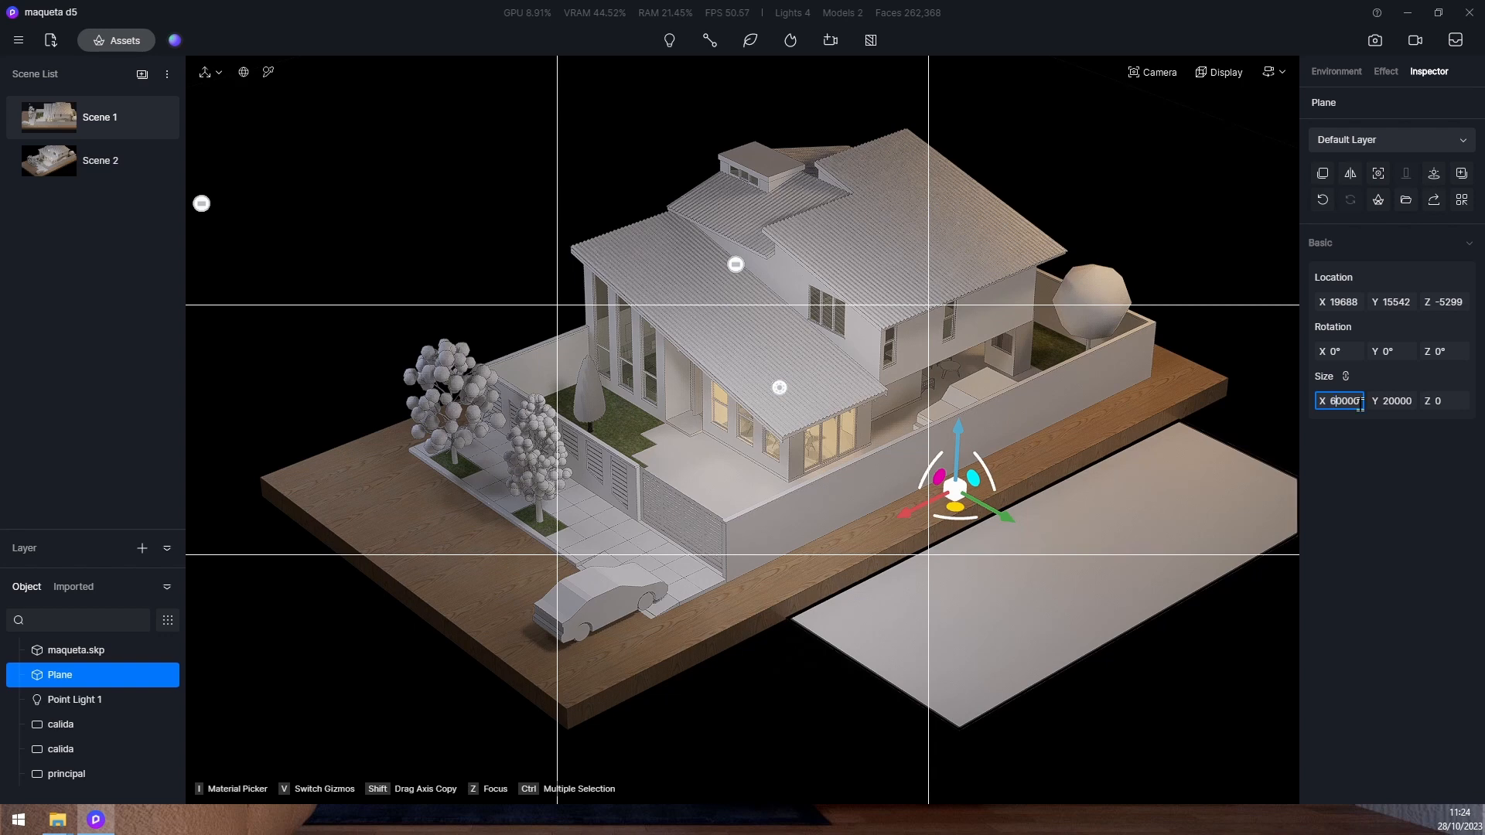
key("Return")
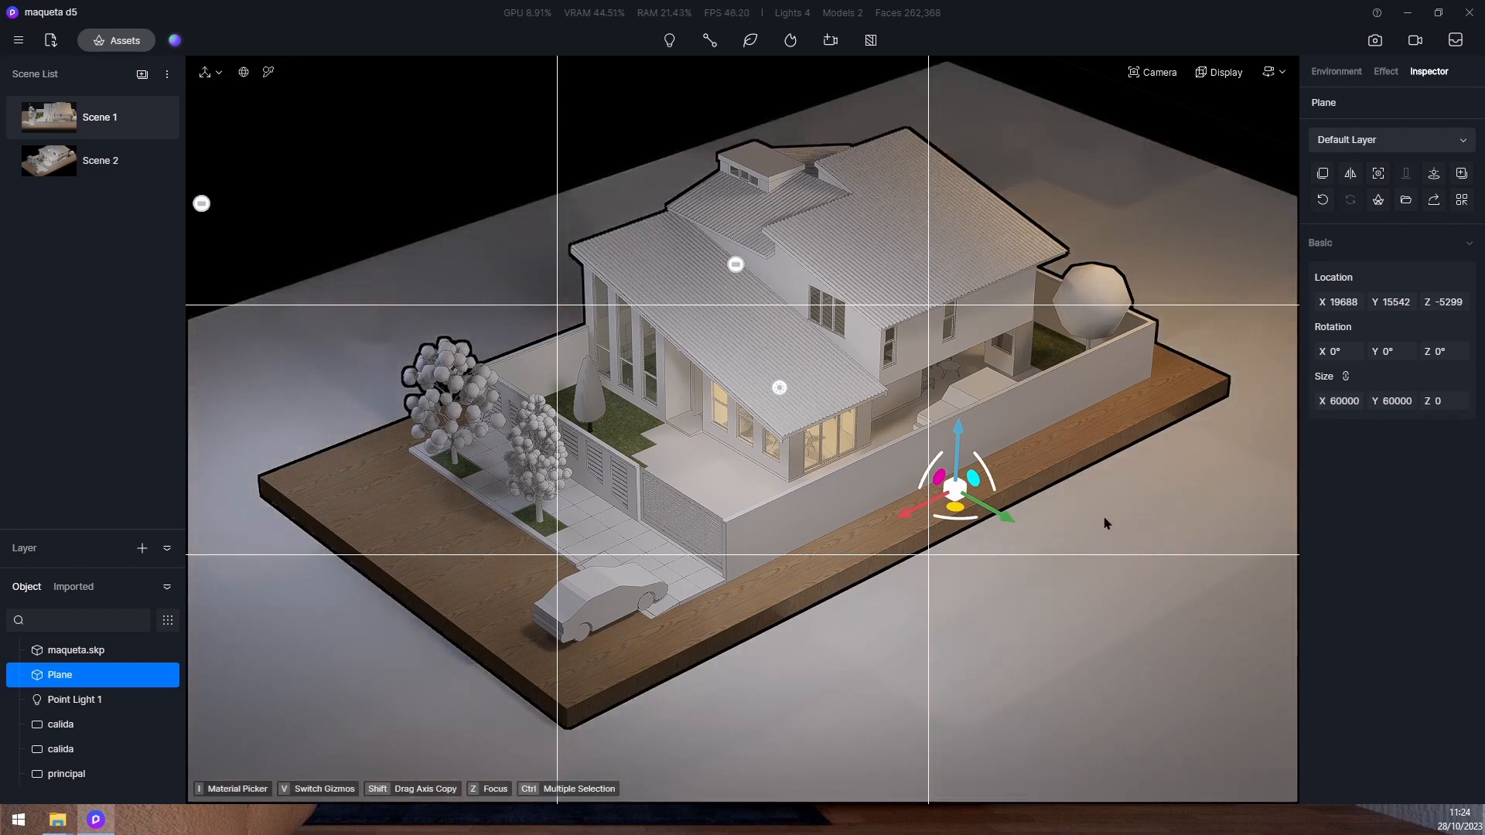
left_click_drag(1006, 518, 779, 428)
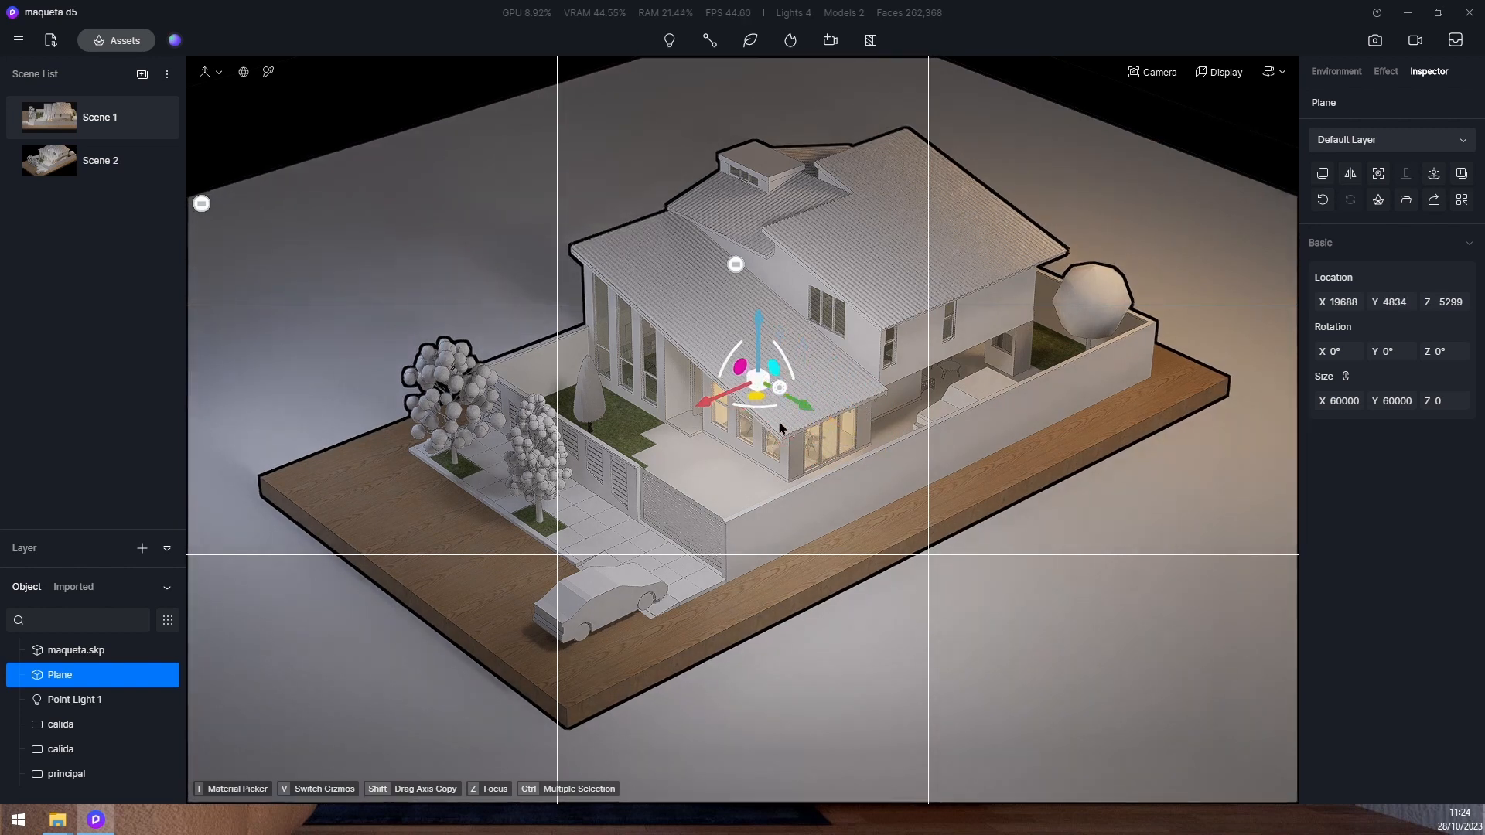
Enlarge the ground plane to 90000 by 90000 and store the current view as a new scene
left_click(1333, 402)
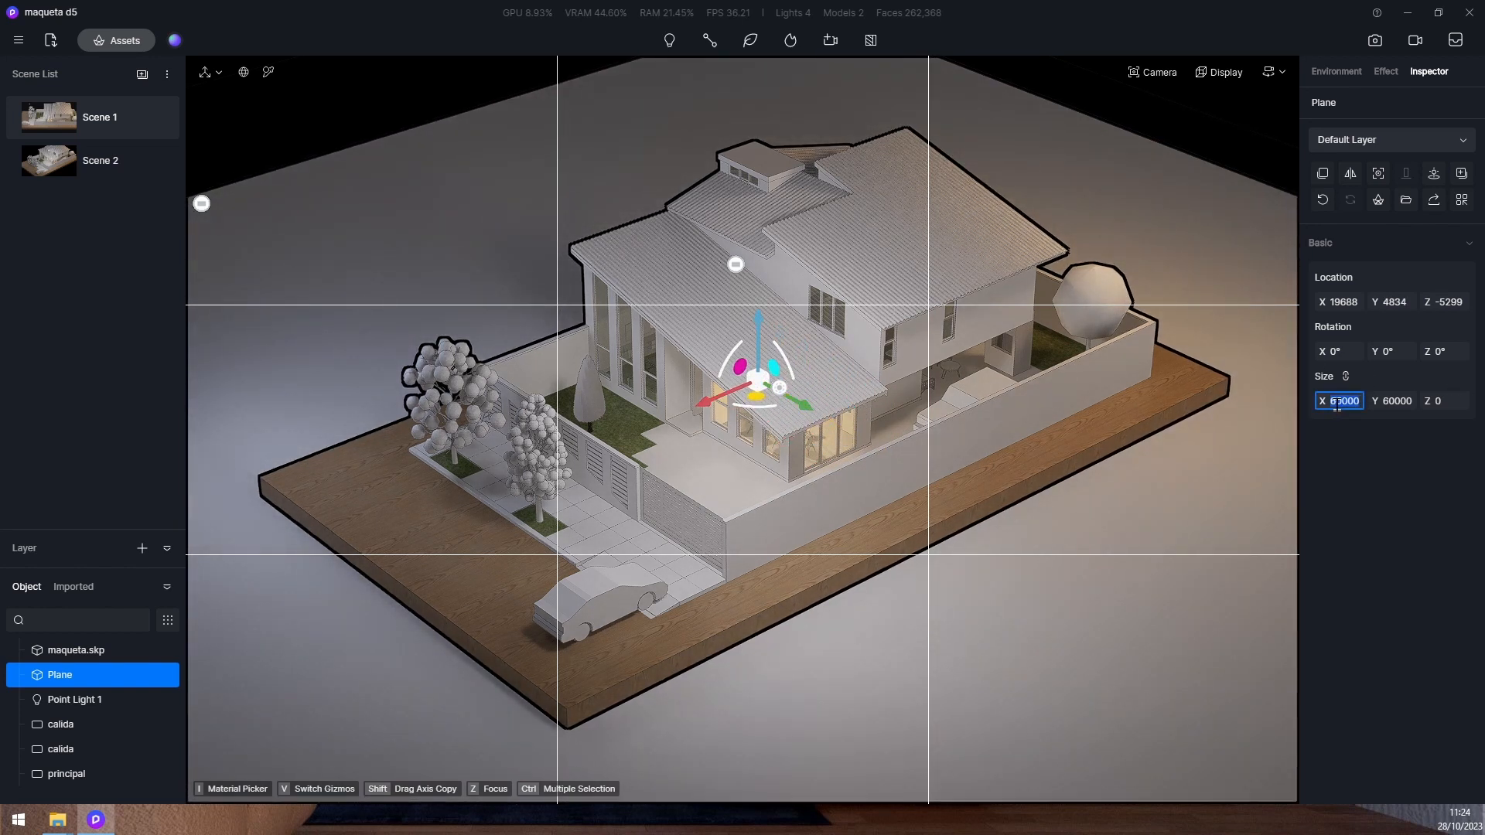
type("9")
key("Return")
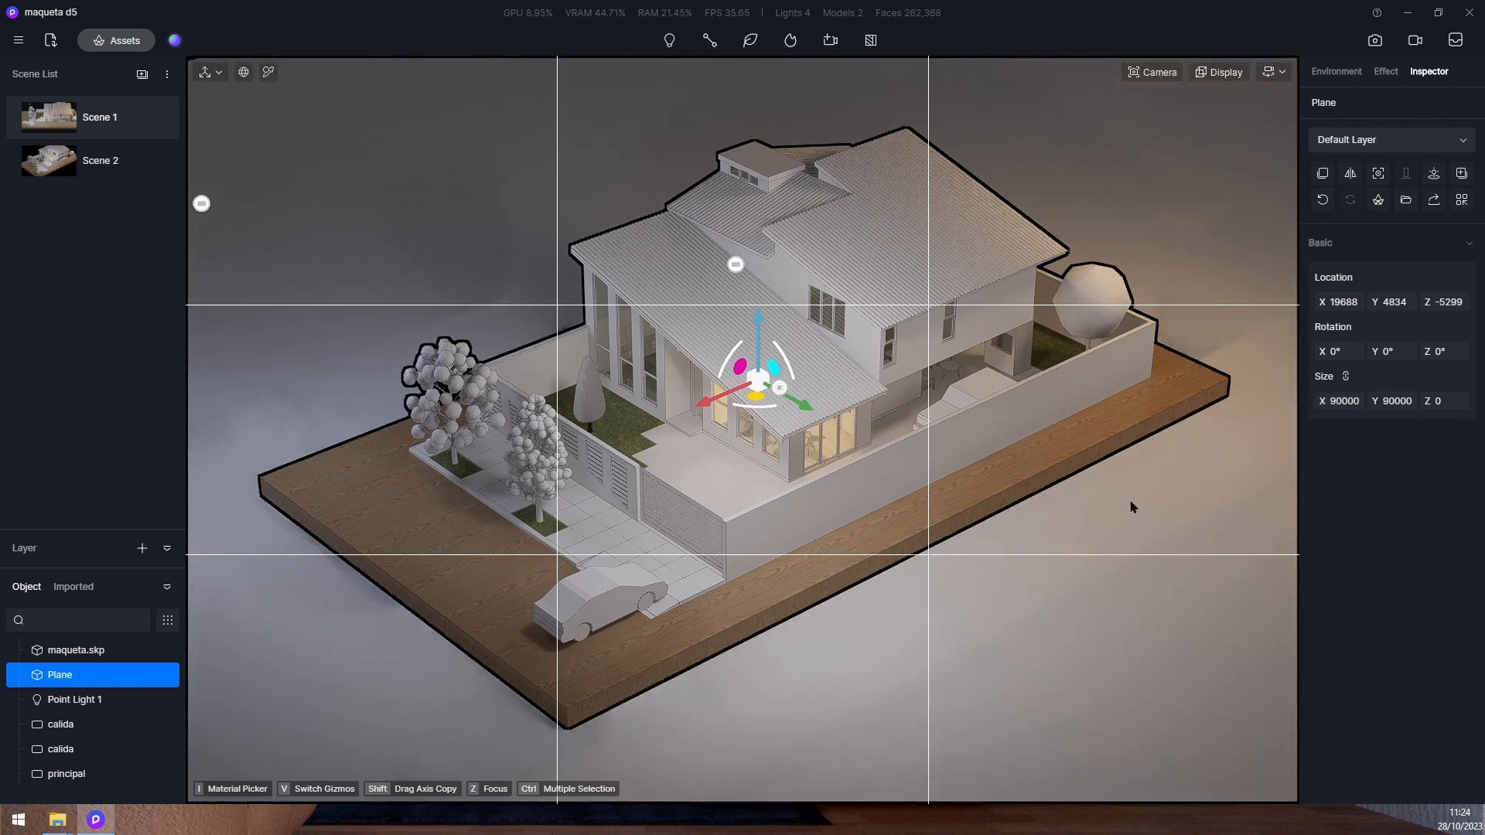
key("Escape")
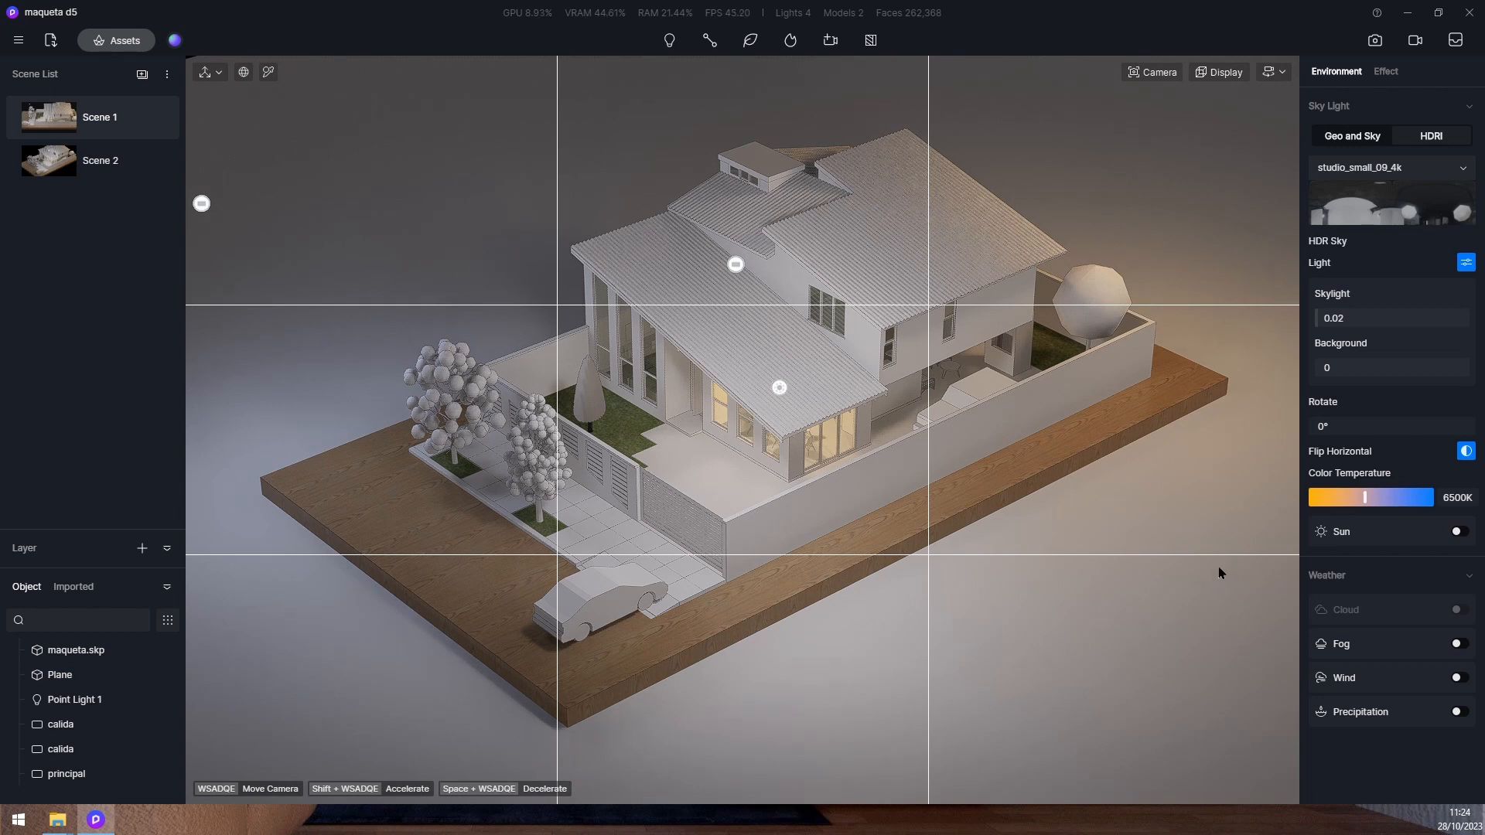
left_click(141, 74)
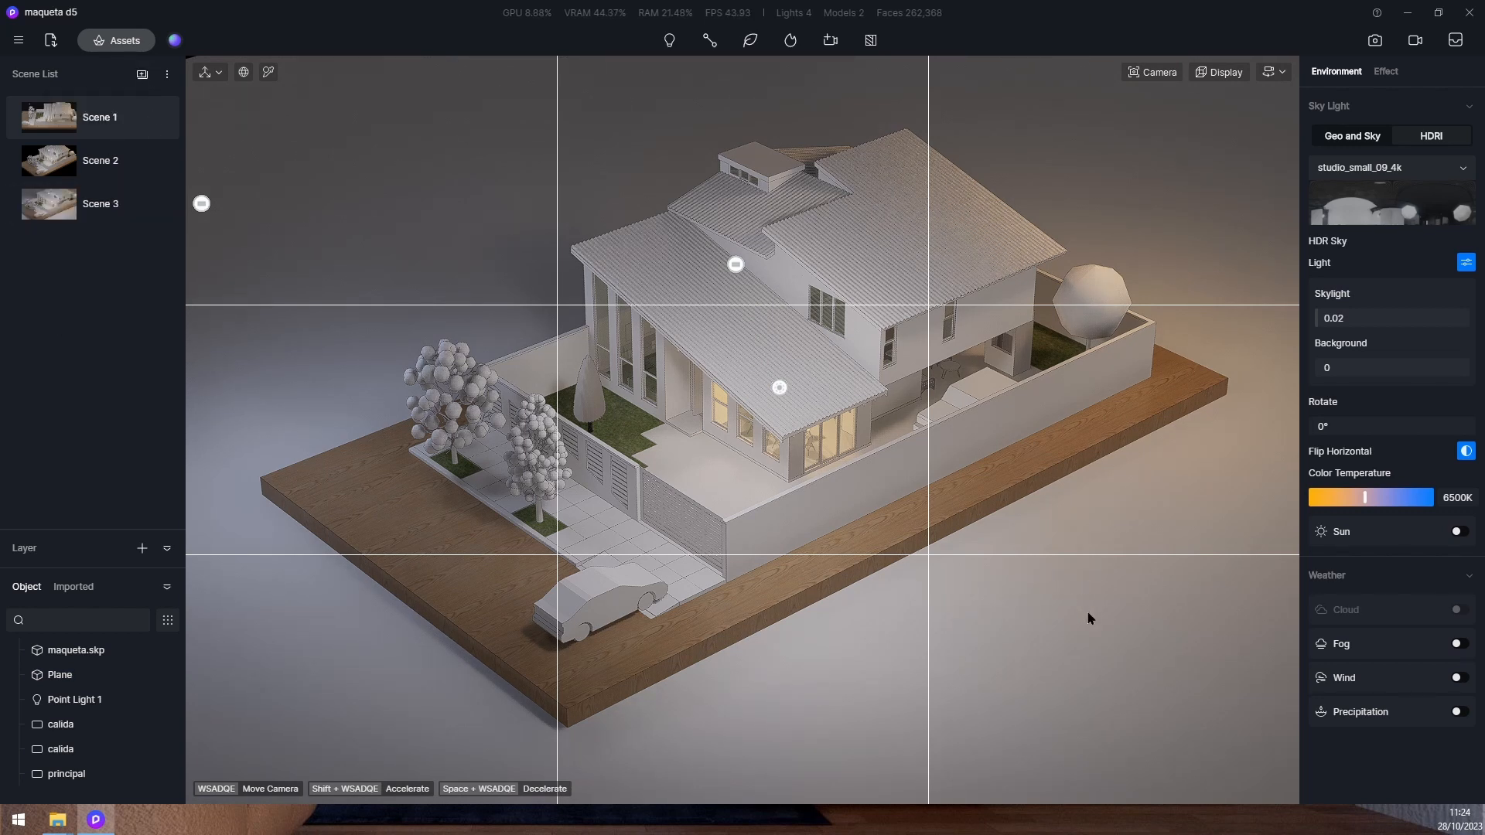
Darken the ground plane material's base color slightly by setting its HSV value (V) to 95
left_click(1126, 582)
key("i")
left_click(1122, 585)
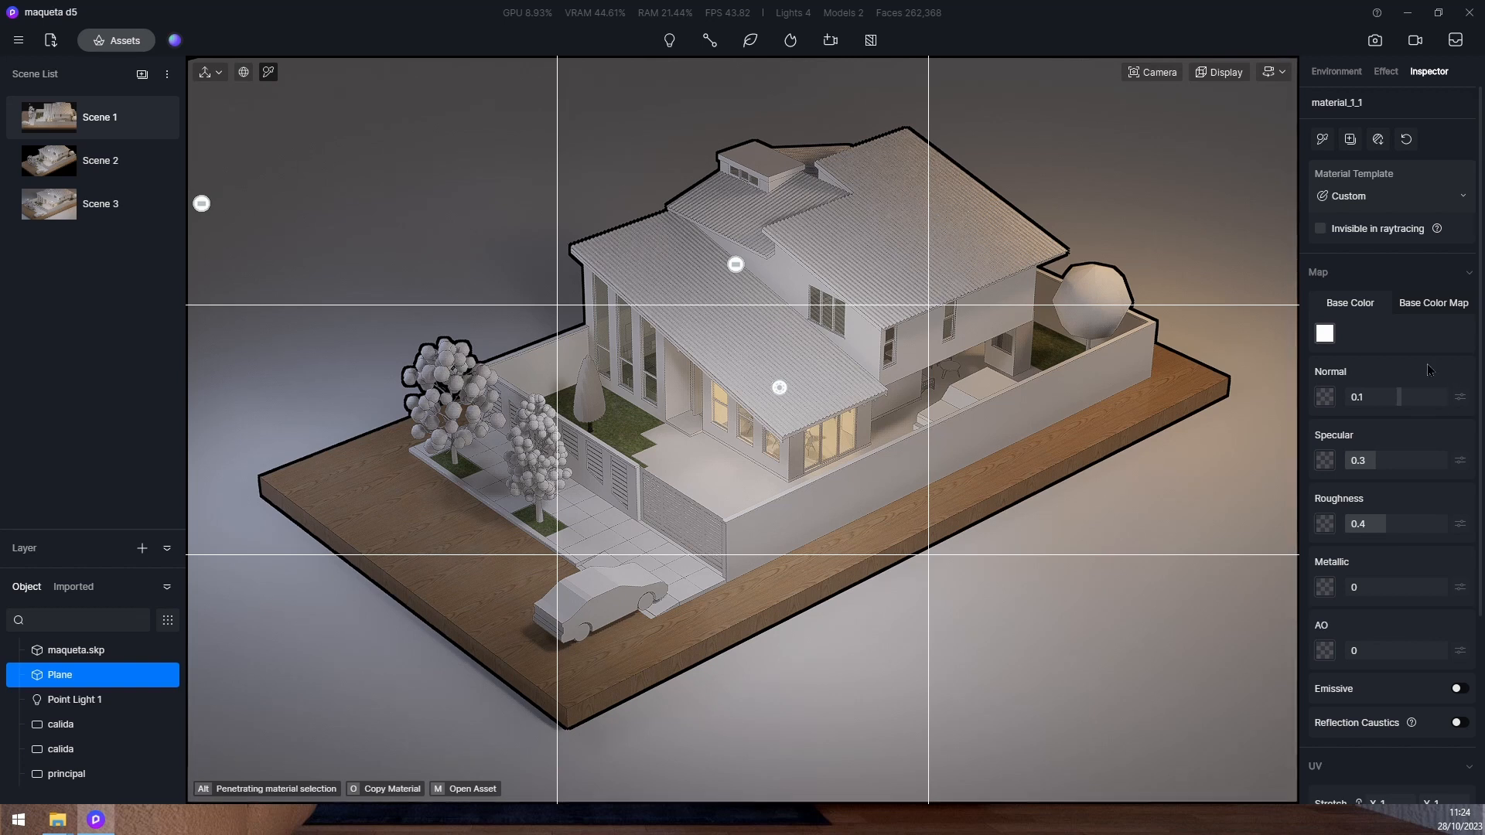
left_click(1325, 333)
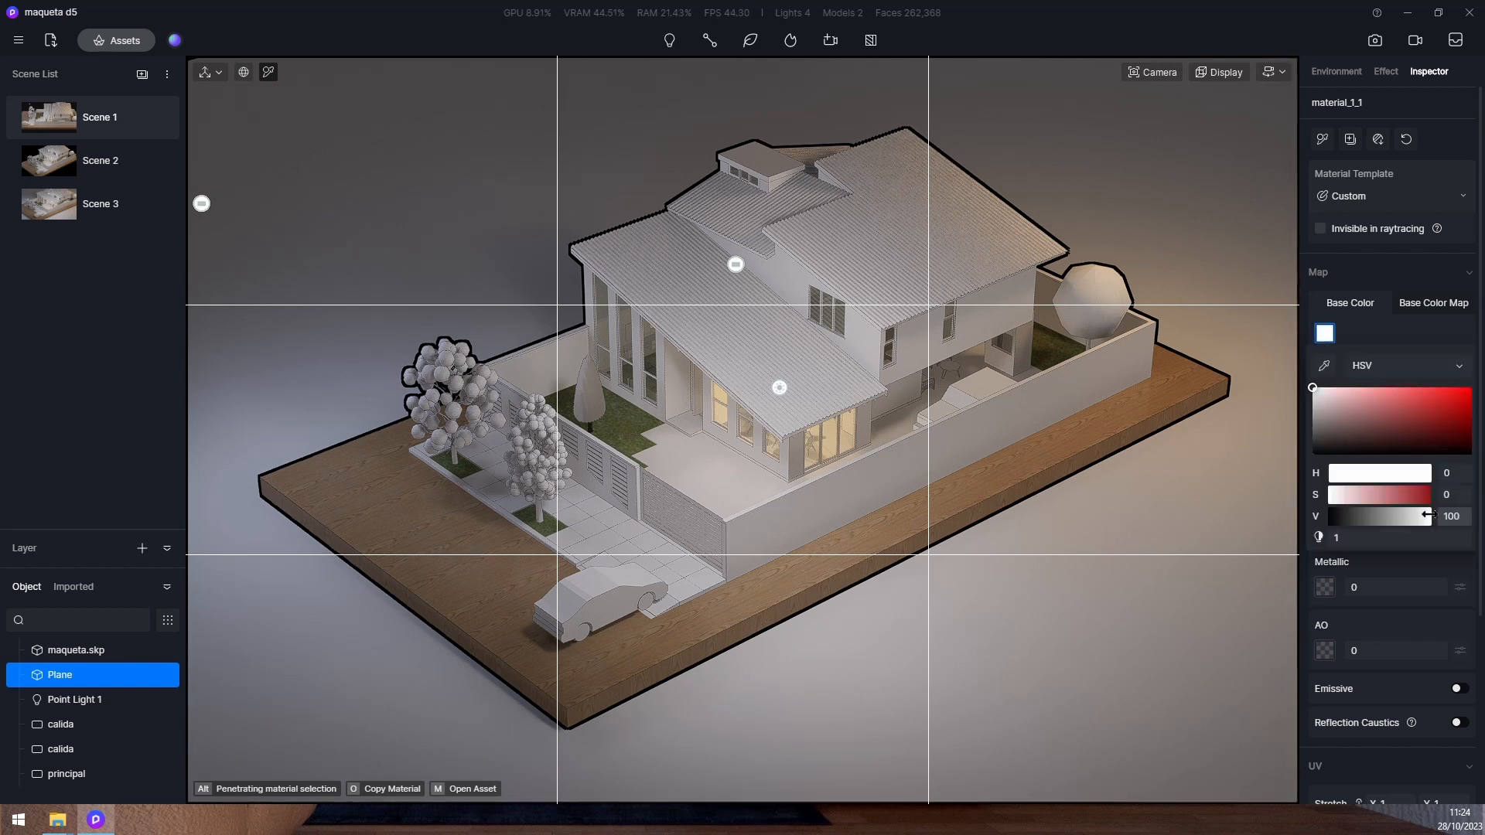
left_click(1417, 337)
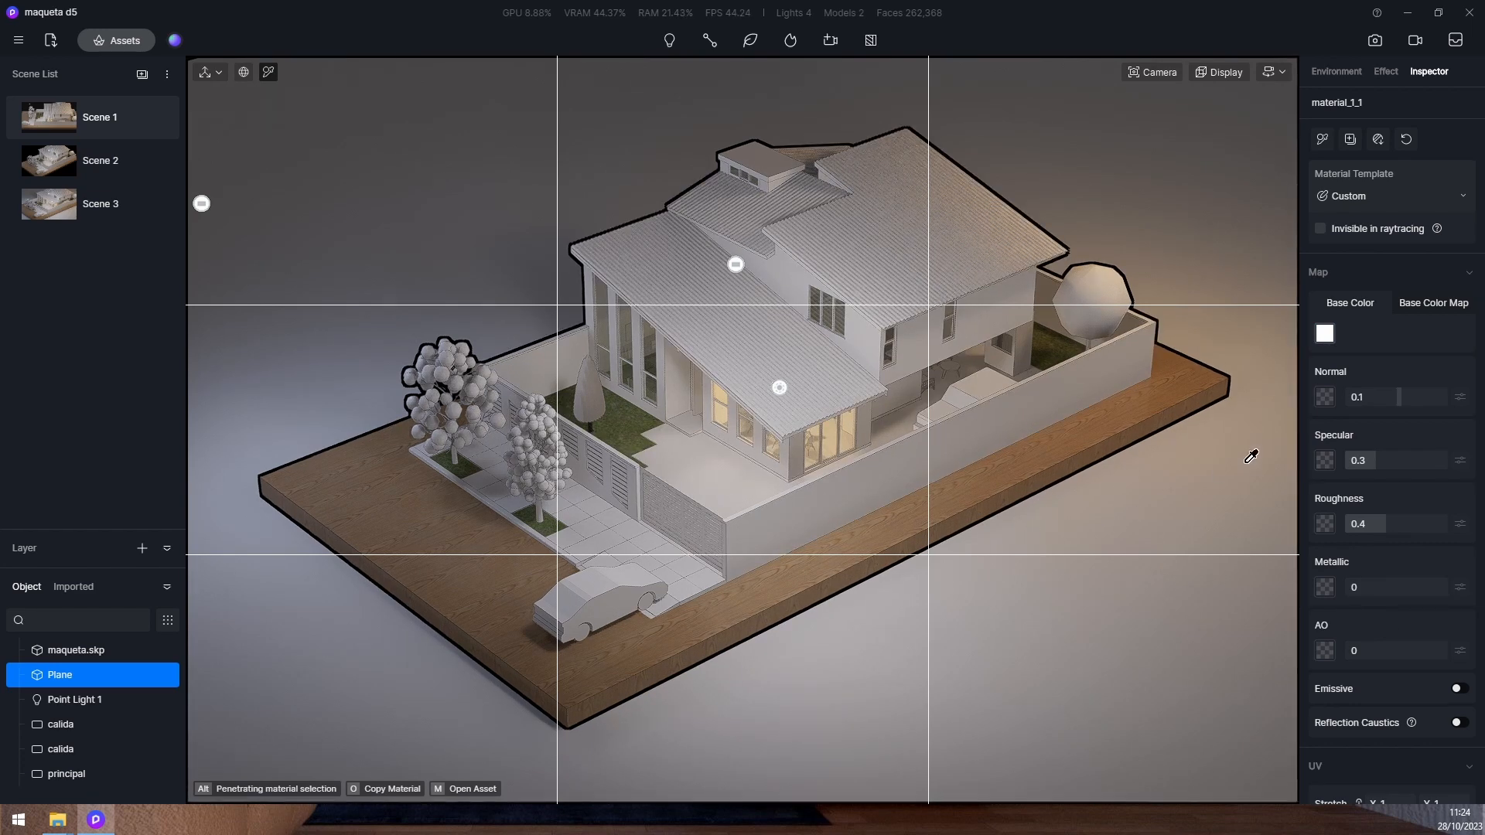
left_click(1325, 332)
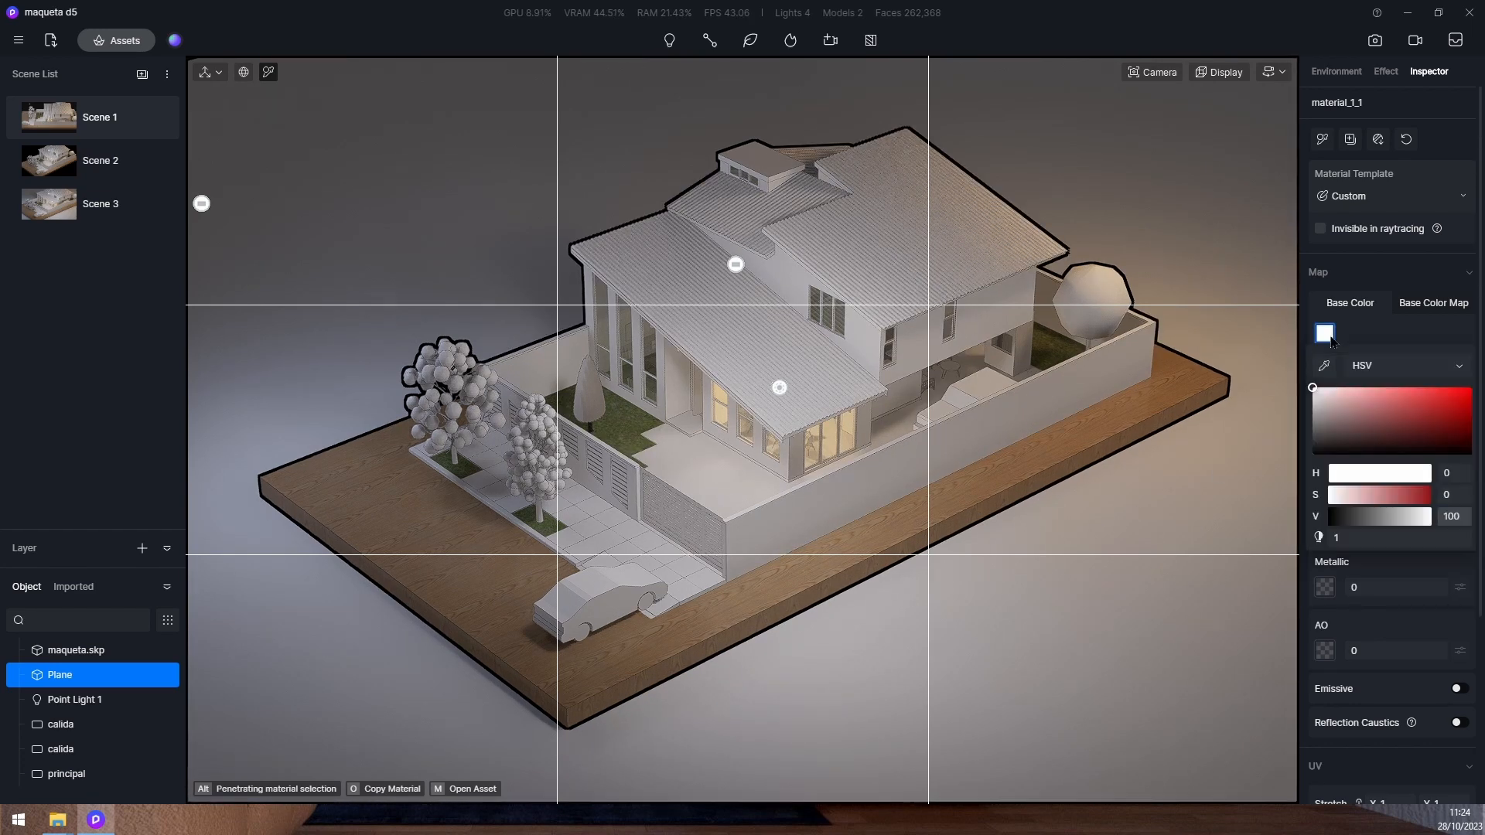
left_click(1307, 390)
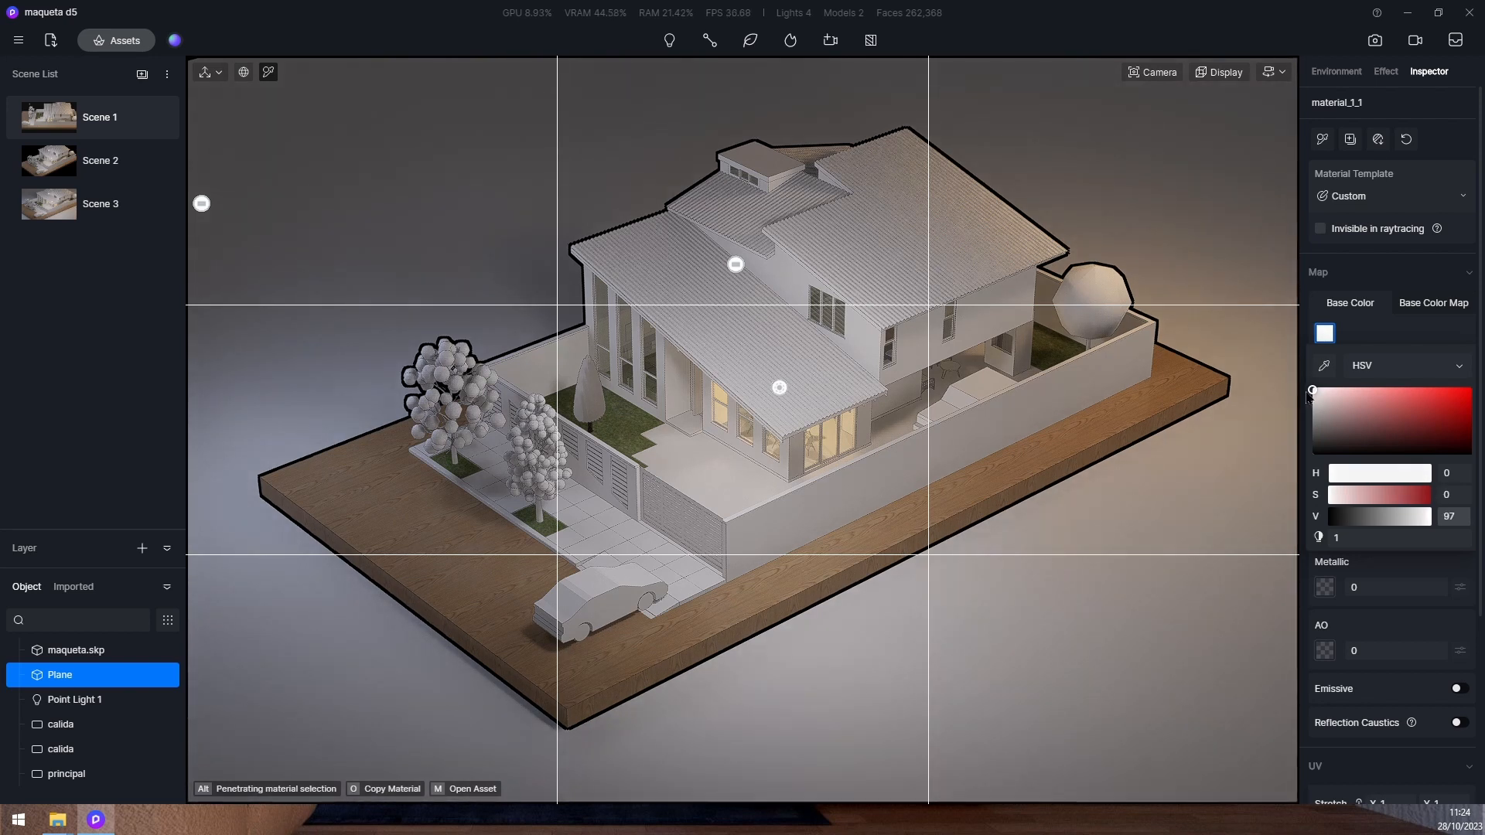
left_click(1302, 392)
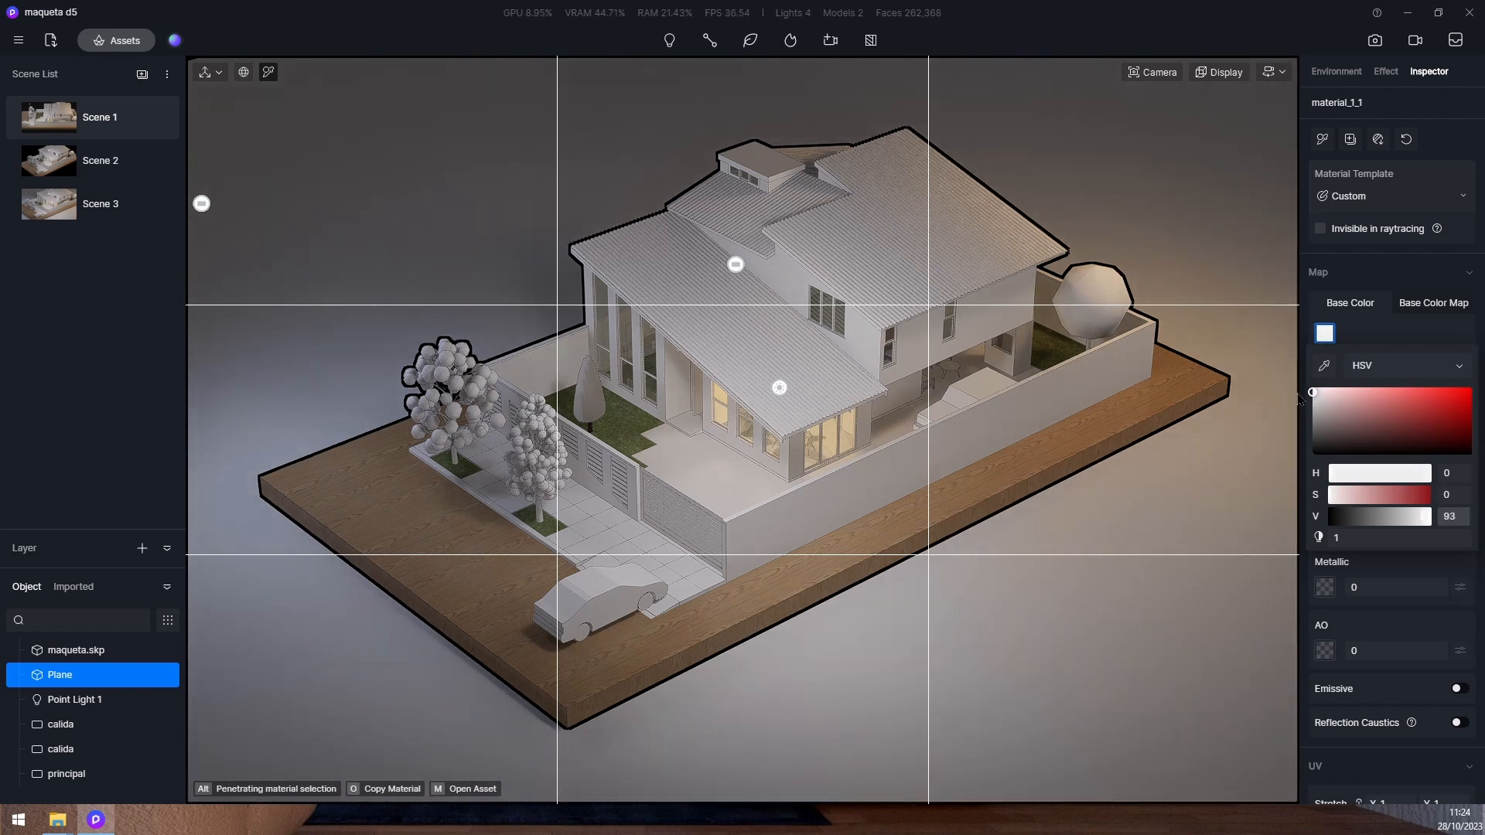
left_click(1449, 516)
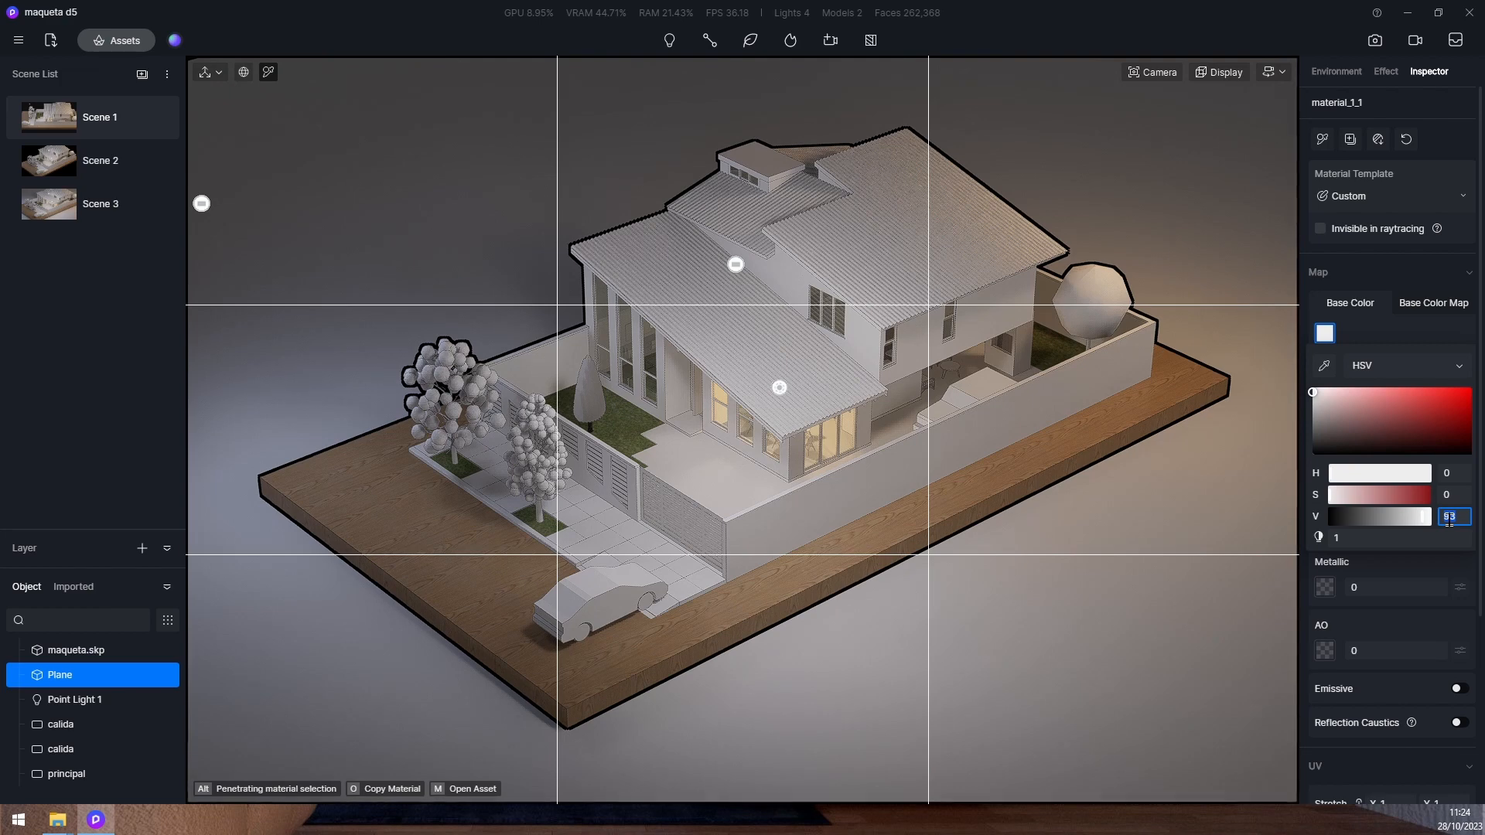
type("95")
key("Return")
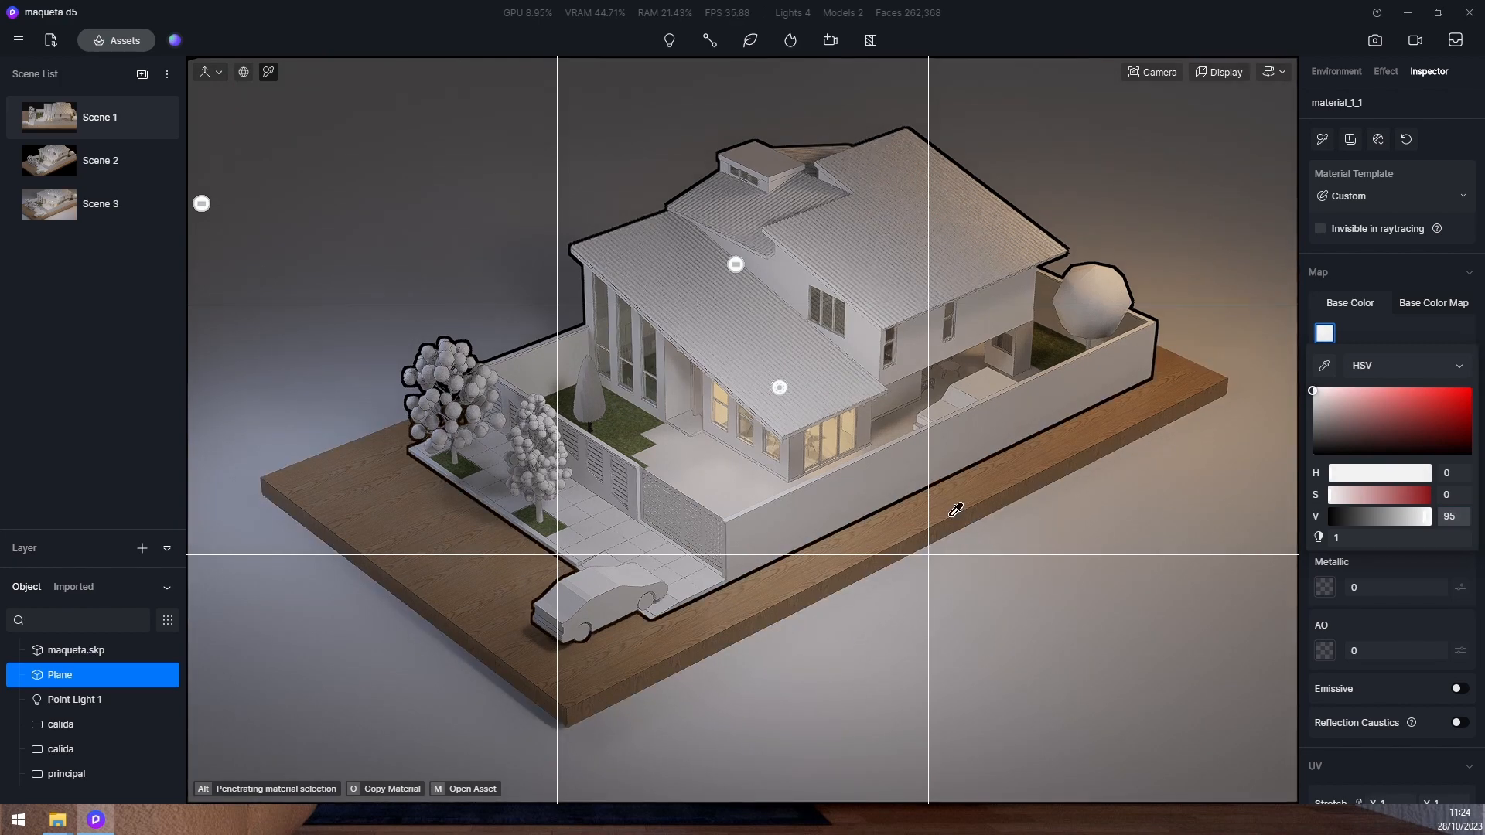
left_click(1051, 660)
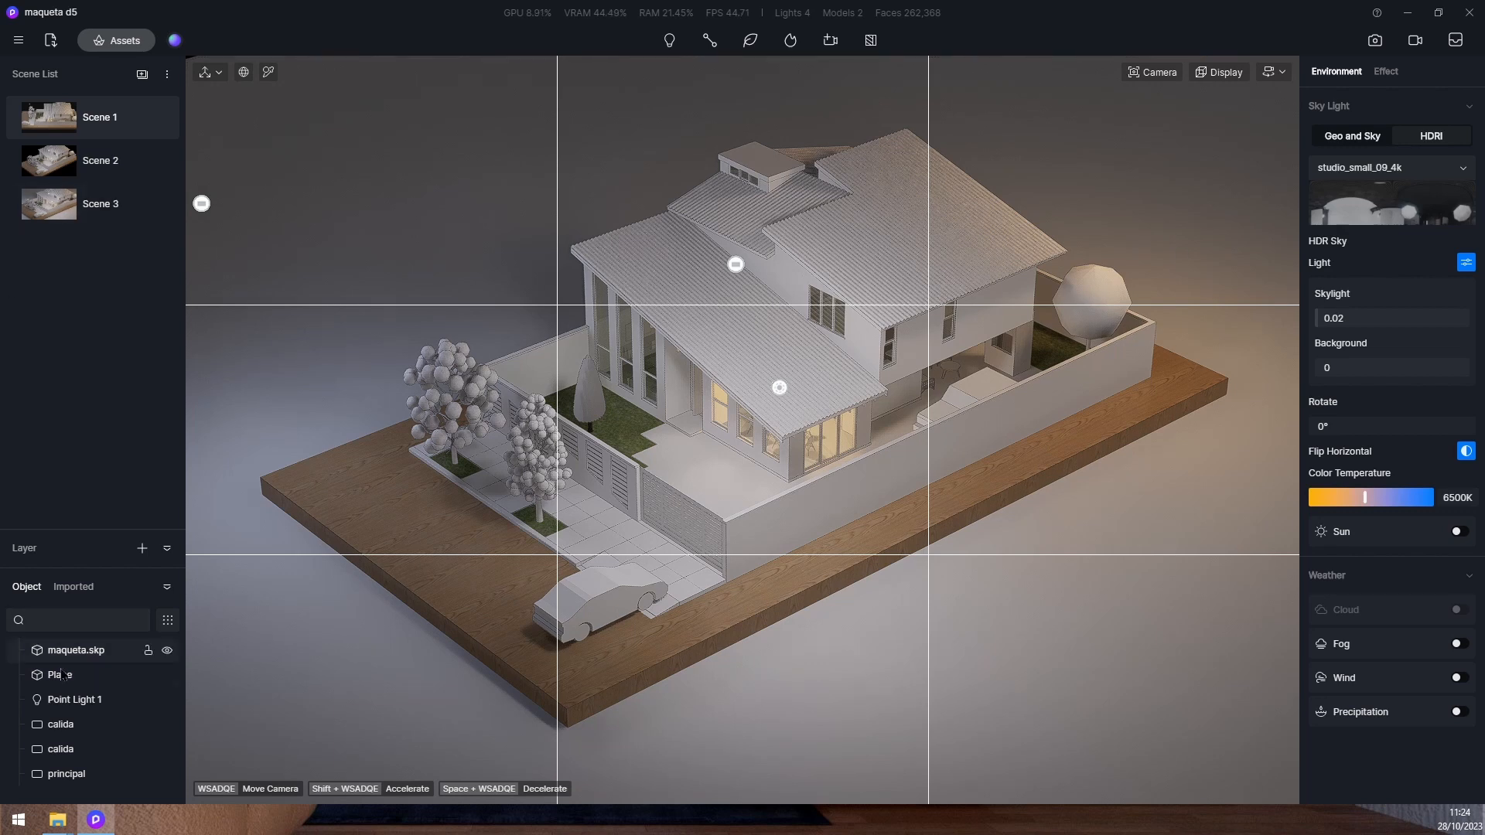
Hide the two calida lights and the principal light
left_click(167, 725)
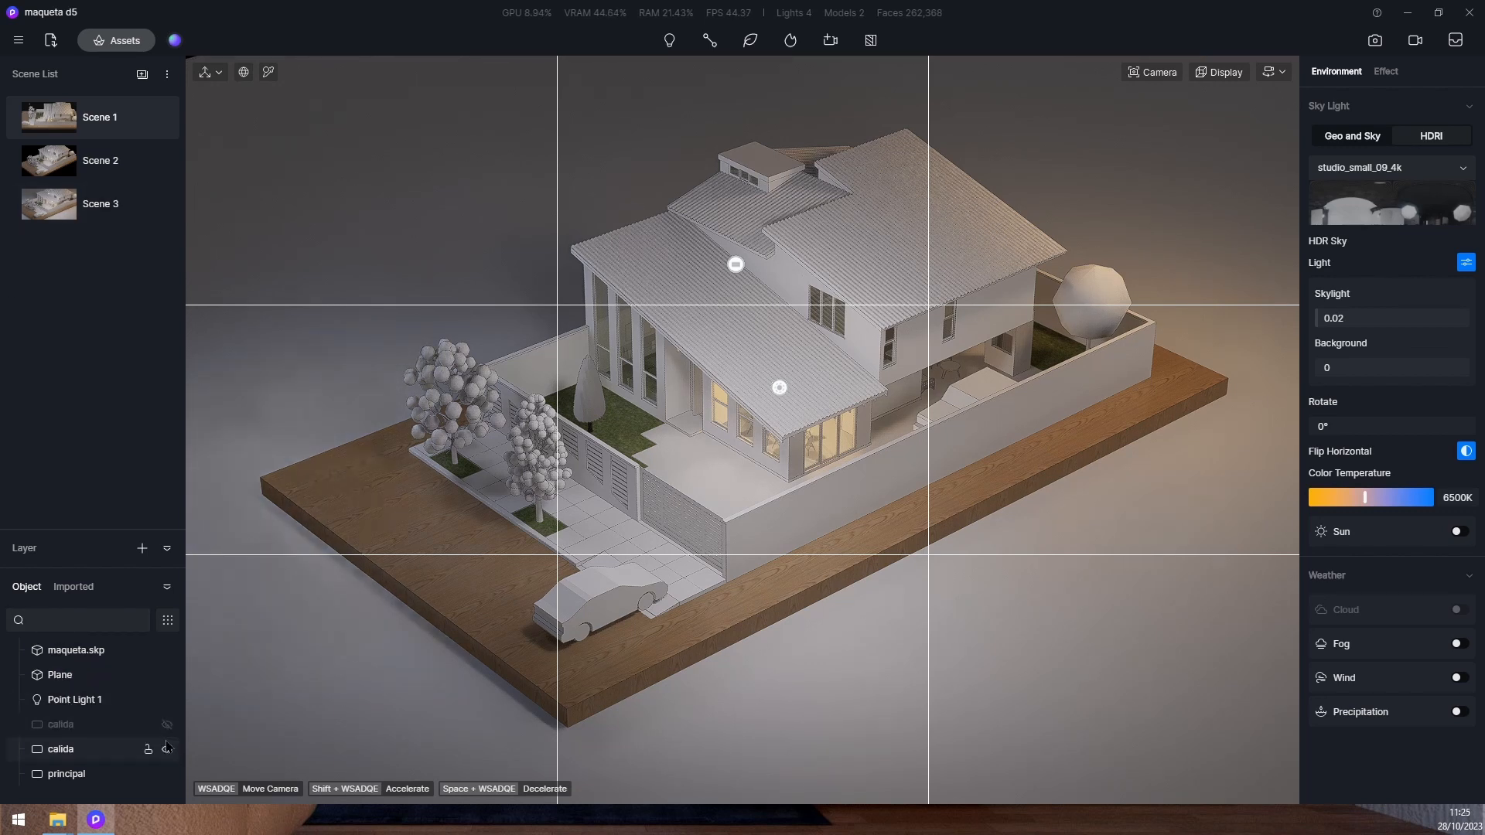
left_click(167, 750)
left_click(167, 774)
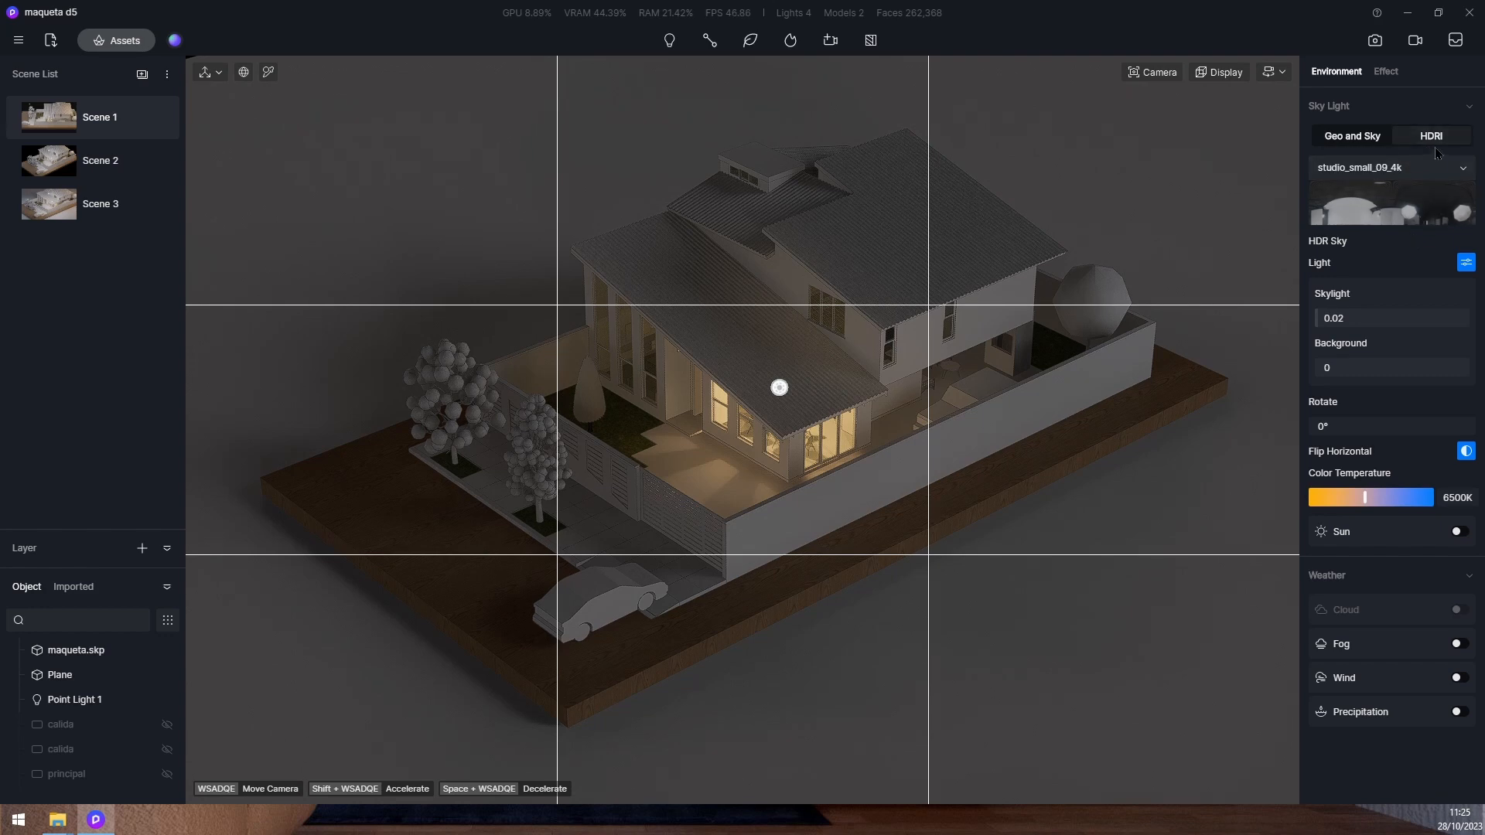
Replace the HDRI sky with the default Pure White environment
left_click(1351, 135)
left_click(1431, 135)
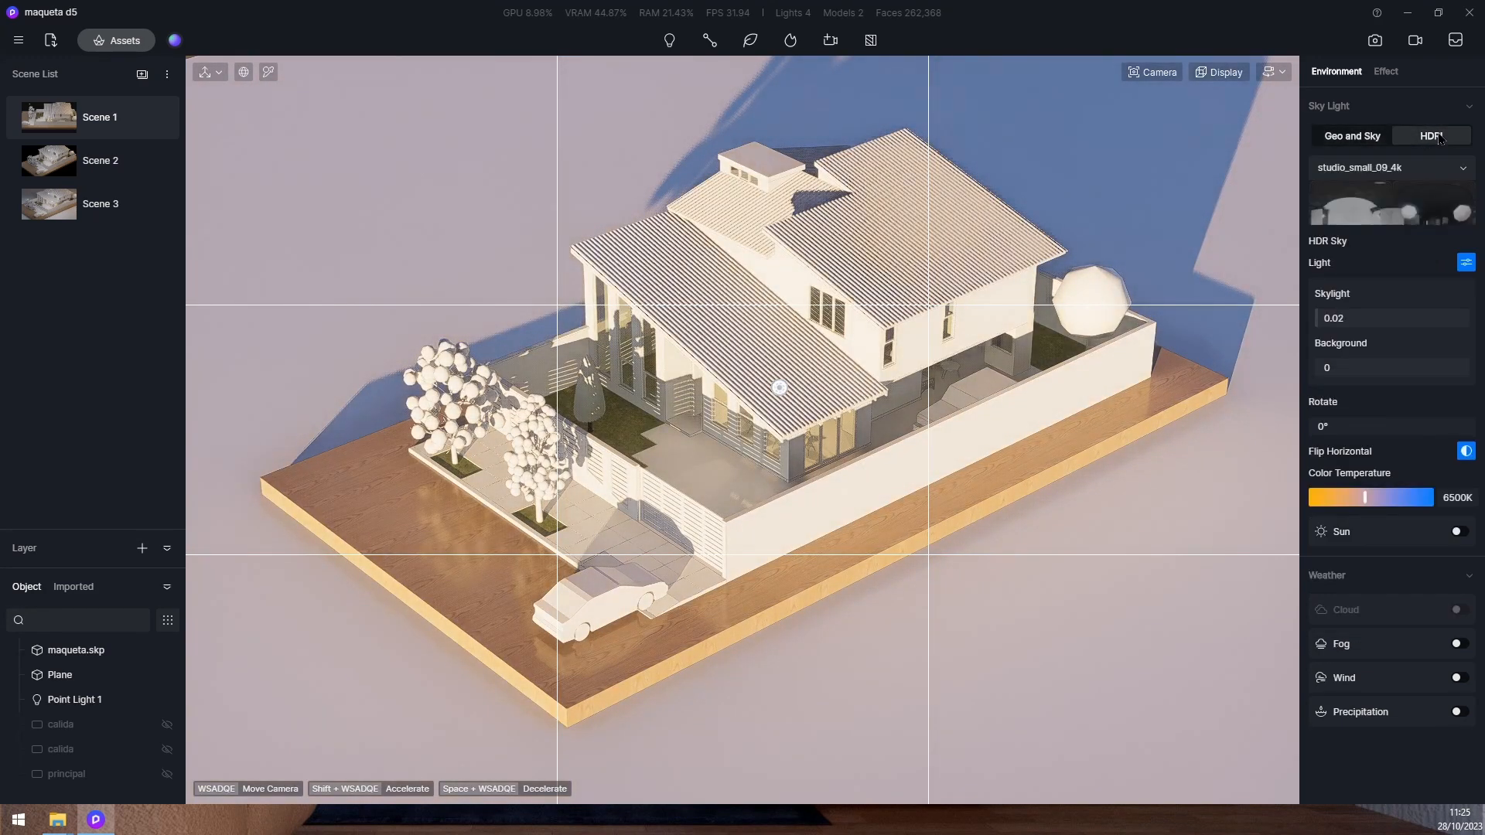
left_click(1462, 167)
left_click(1374, 297)
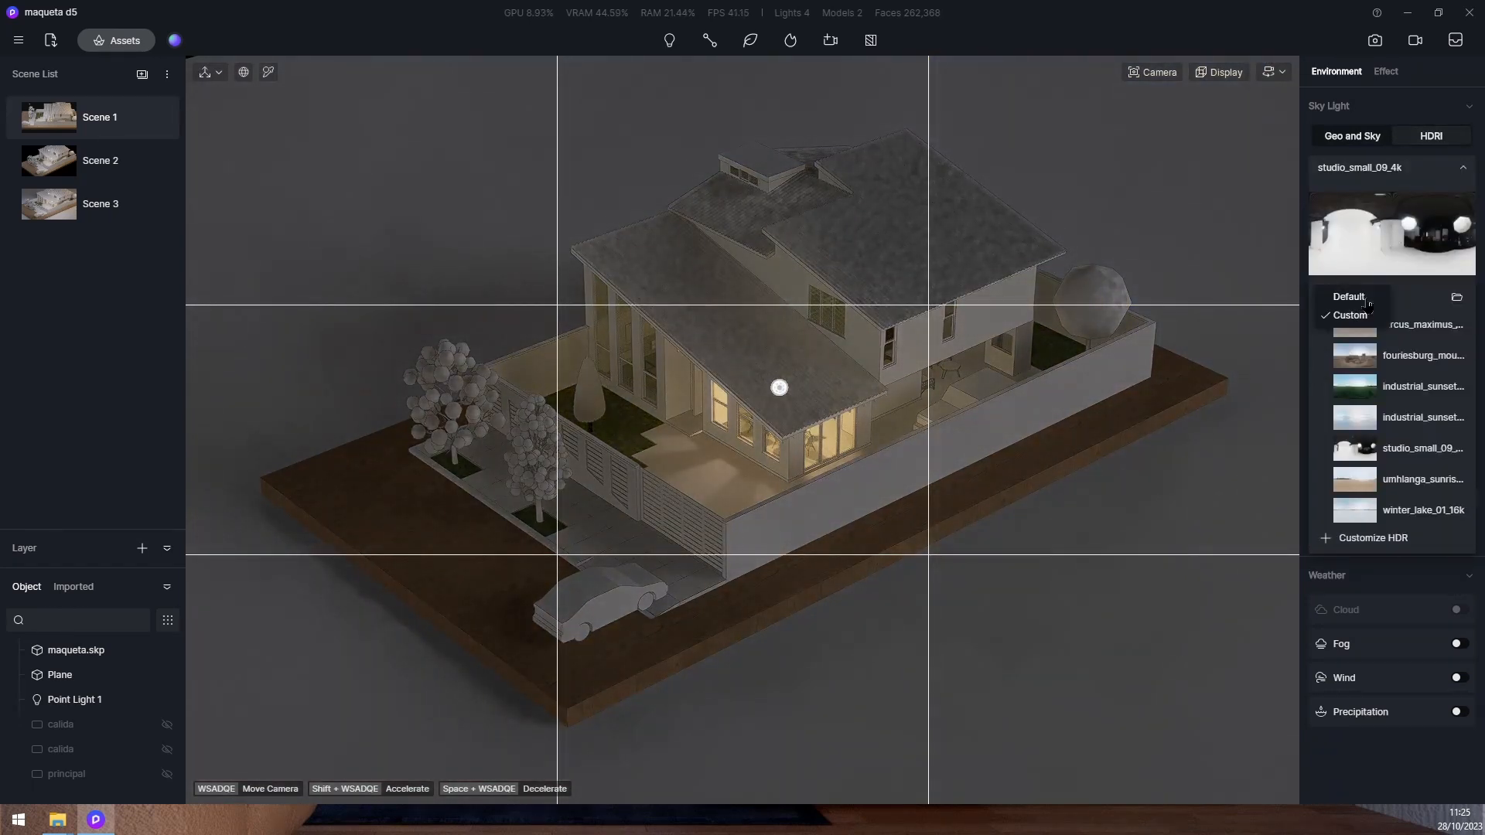
left_click(1353, 300)
scroll(1396, 464, "down", 5)
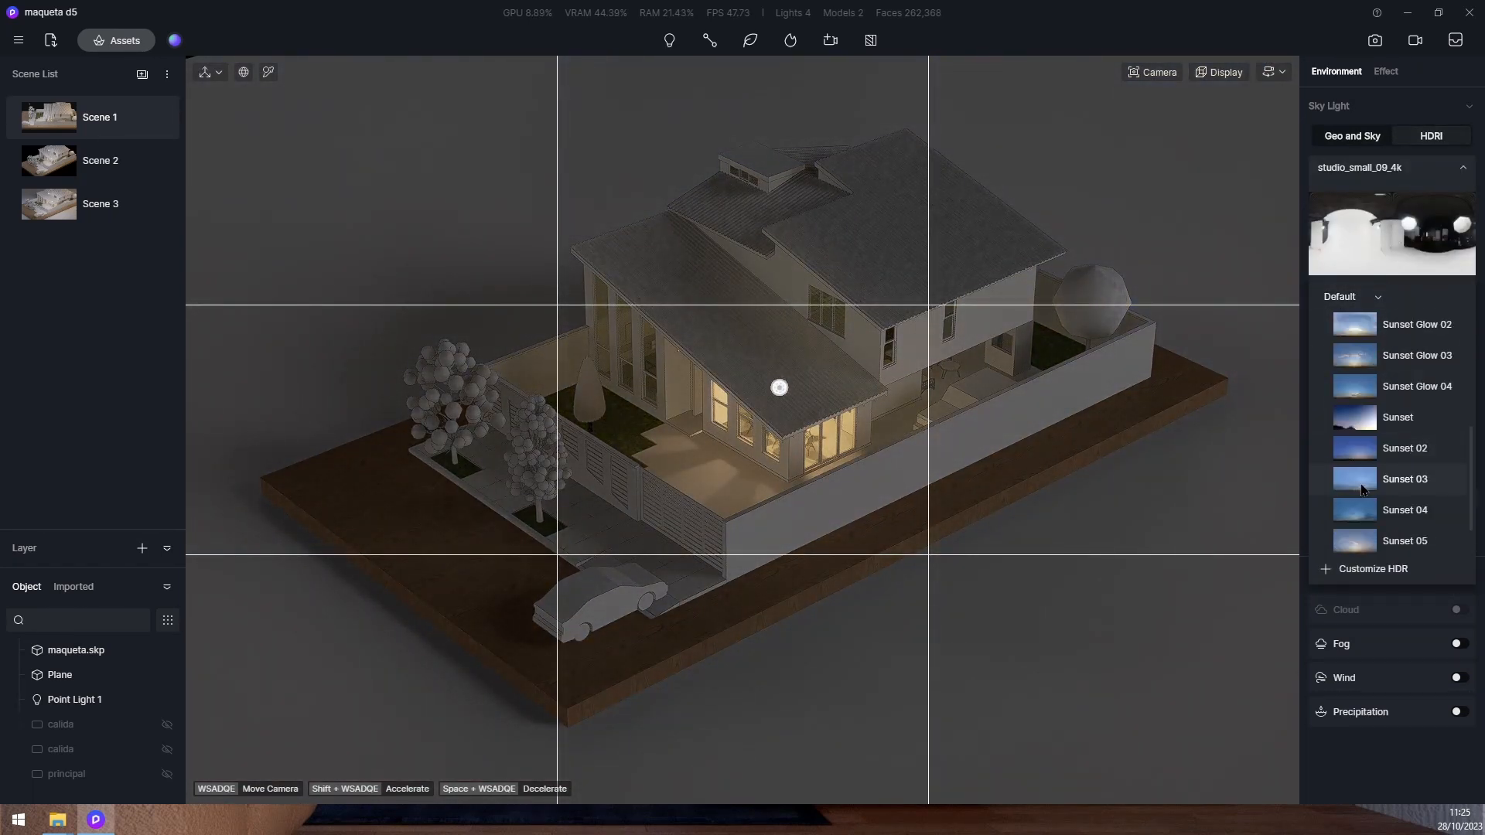
left_click(1427, 546)
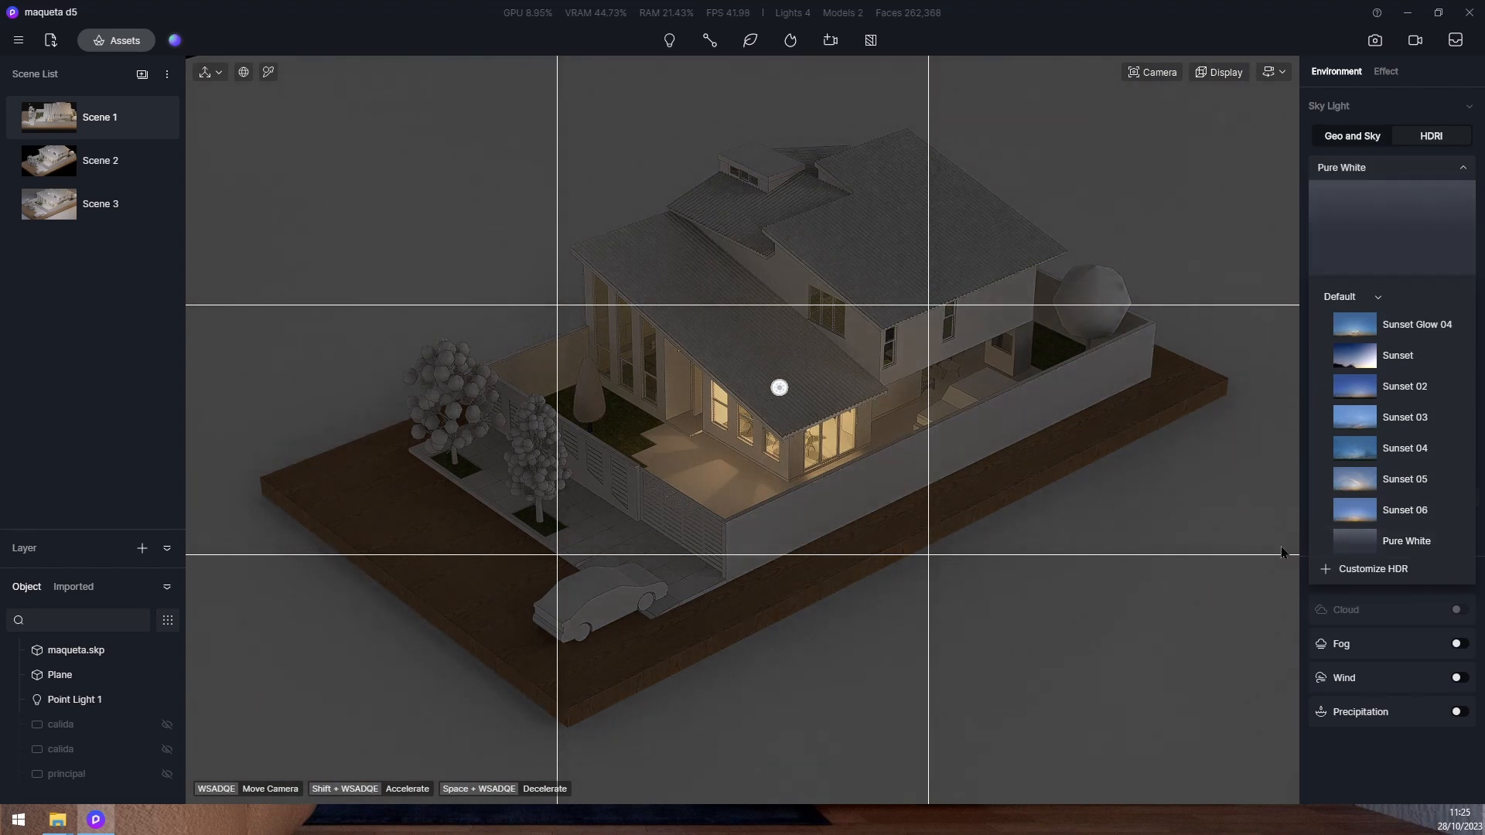
left_click(1396, 183)
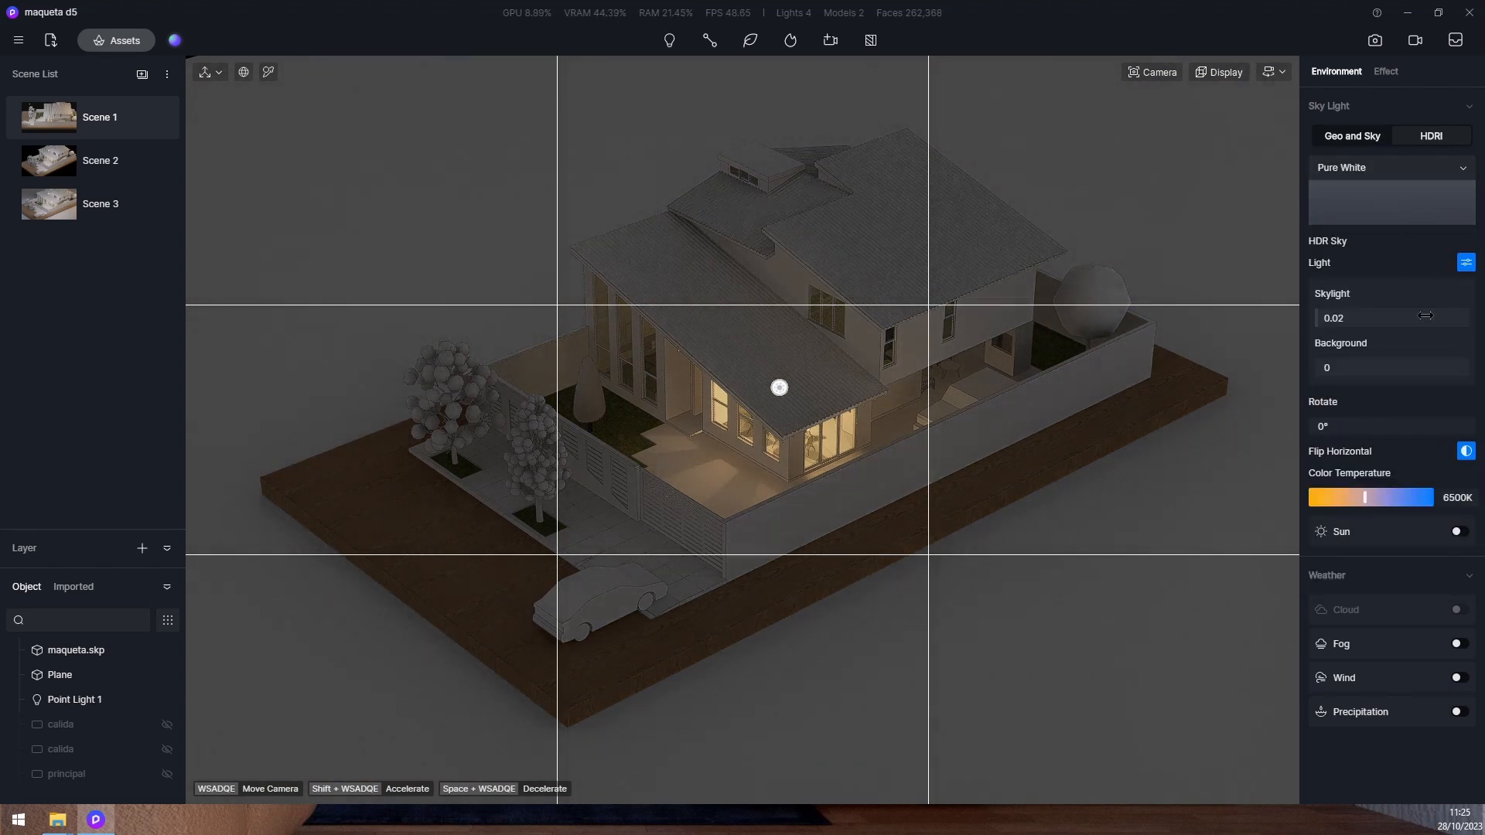
Set the sky background to 0 and the skylight to 0.1, comparing the view with Point Light 1 hidden and shown
left_click(1325, 367)
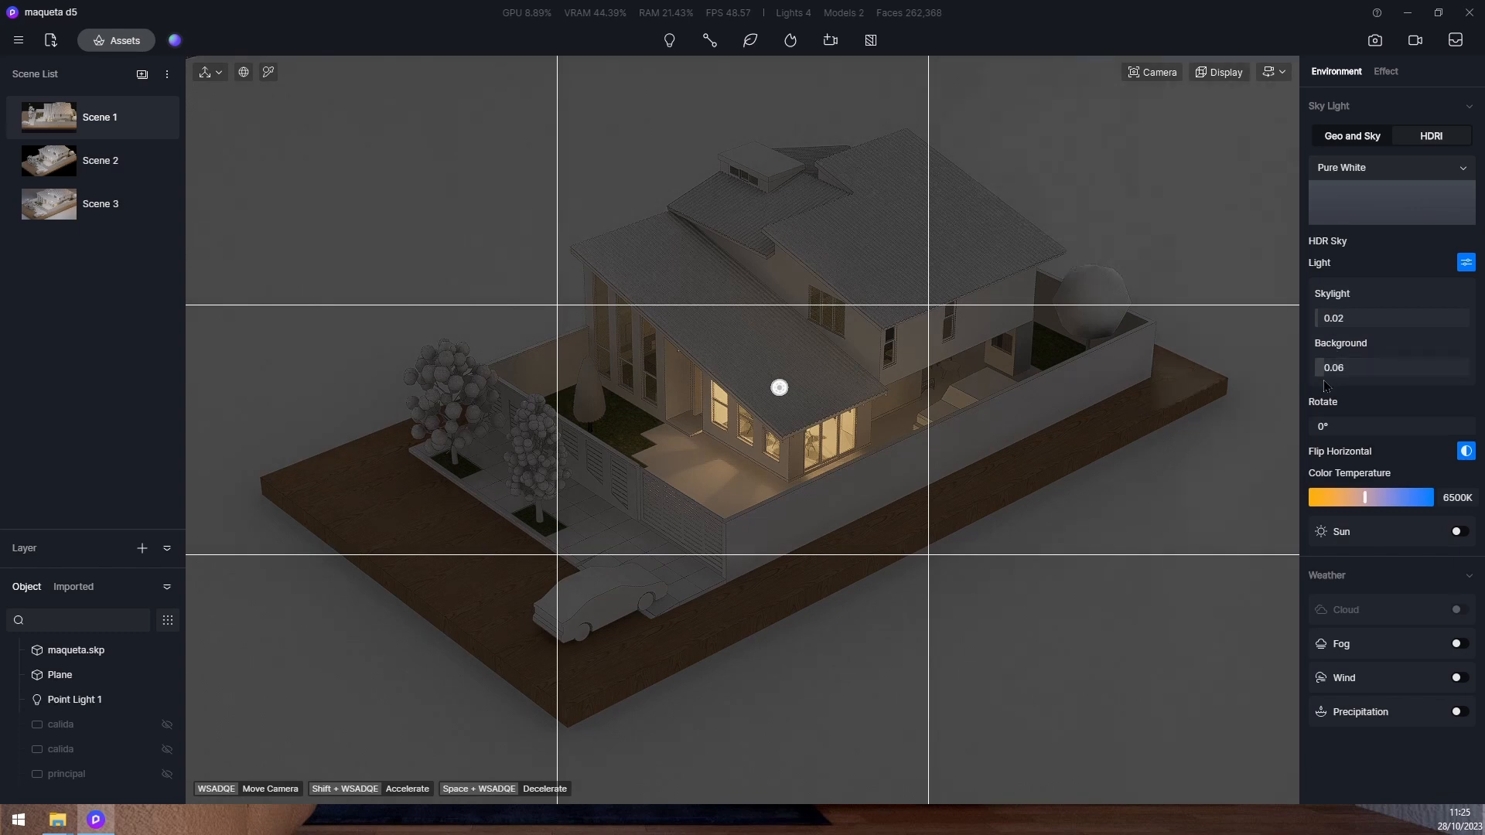
left_click_drag(1320, 386, 1315, 386)
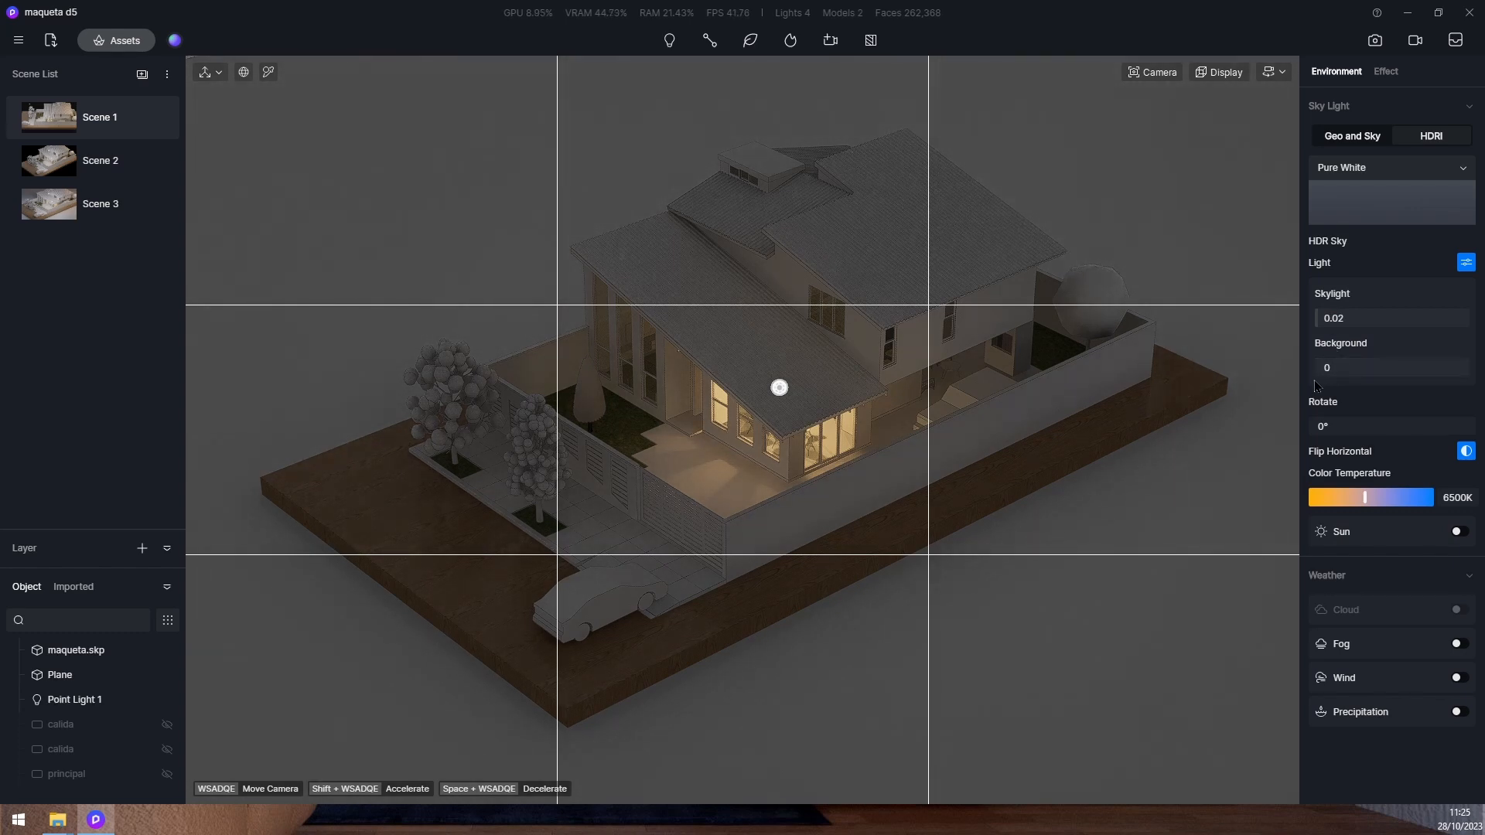
left_click(1328, 319)
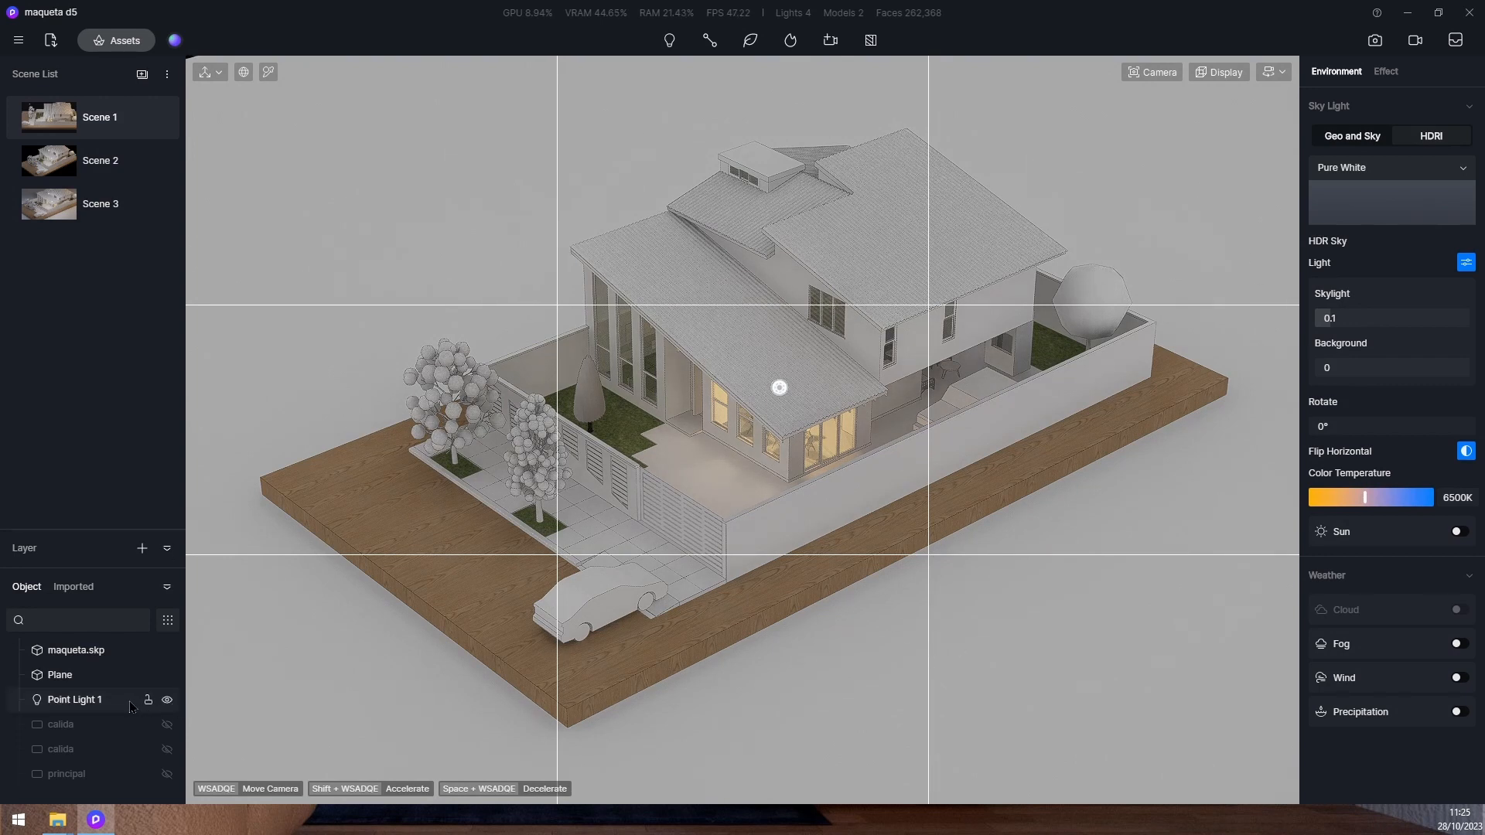
left_click(168, 700)
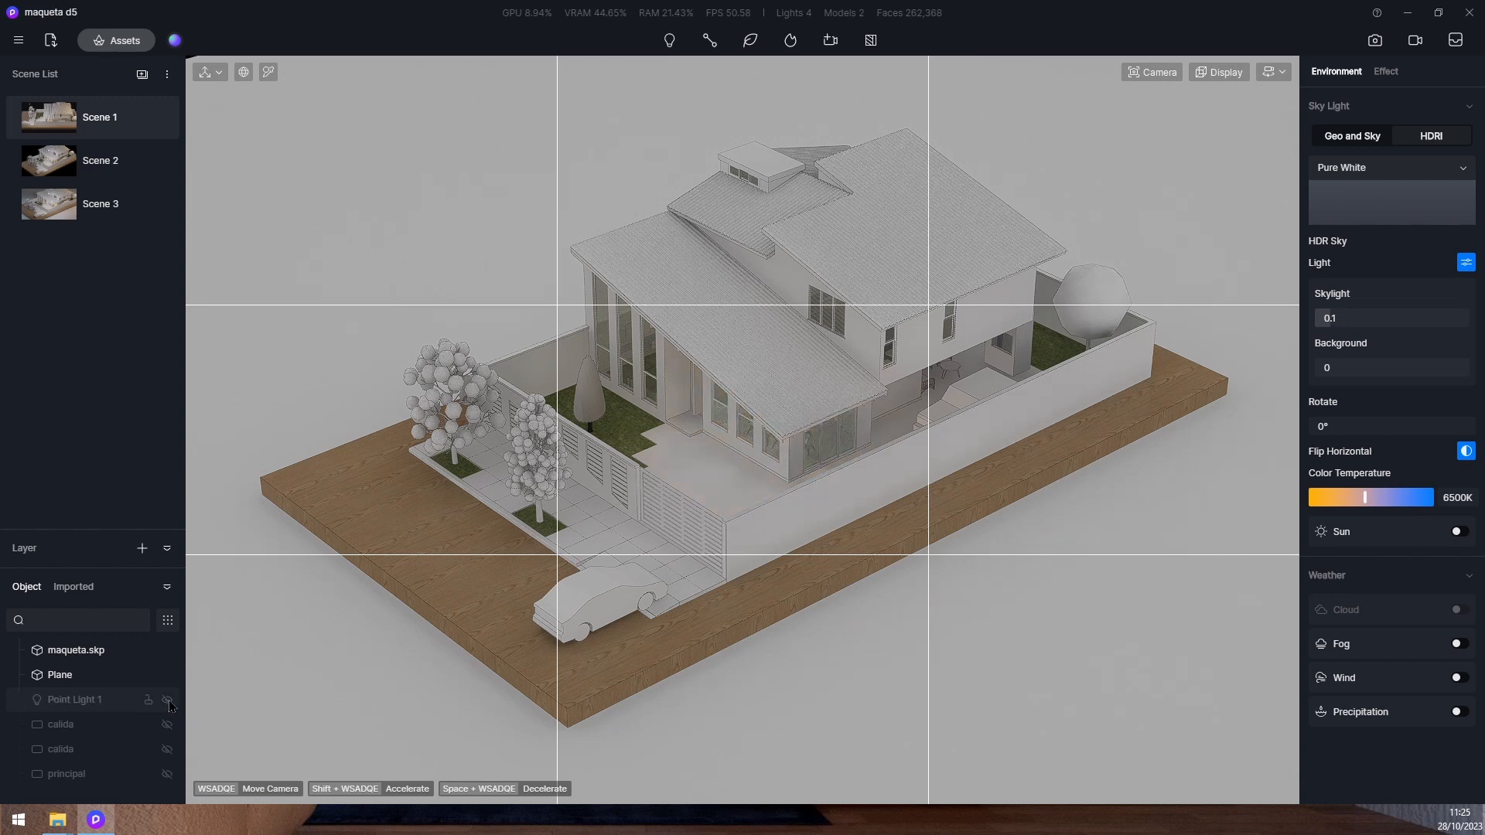
left_click(167, 700)
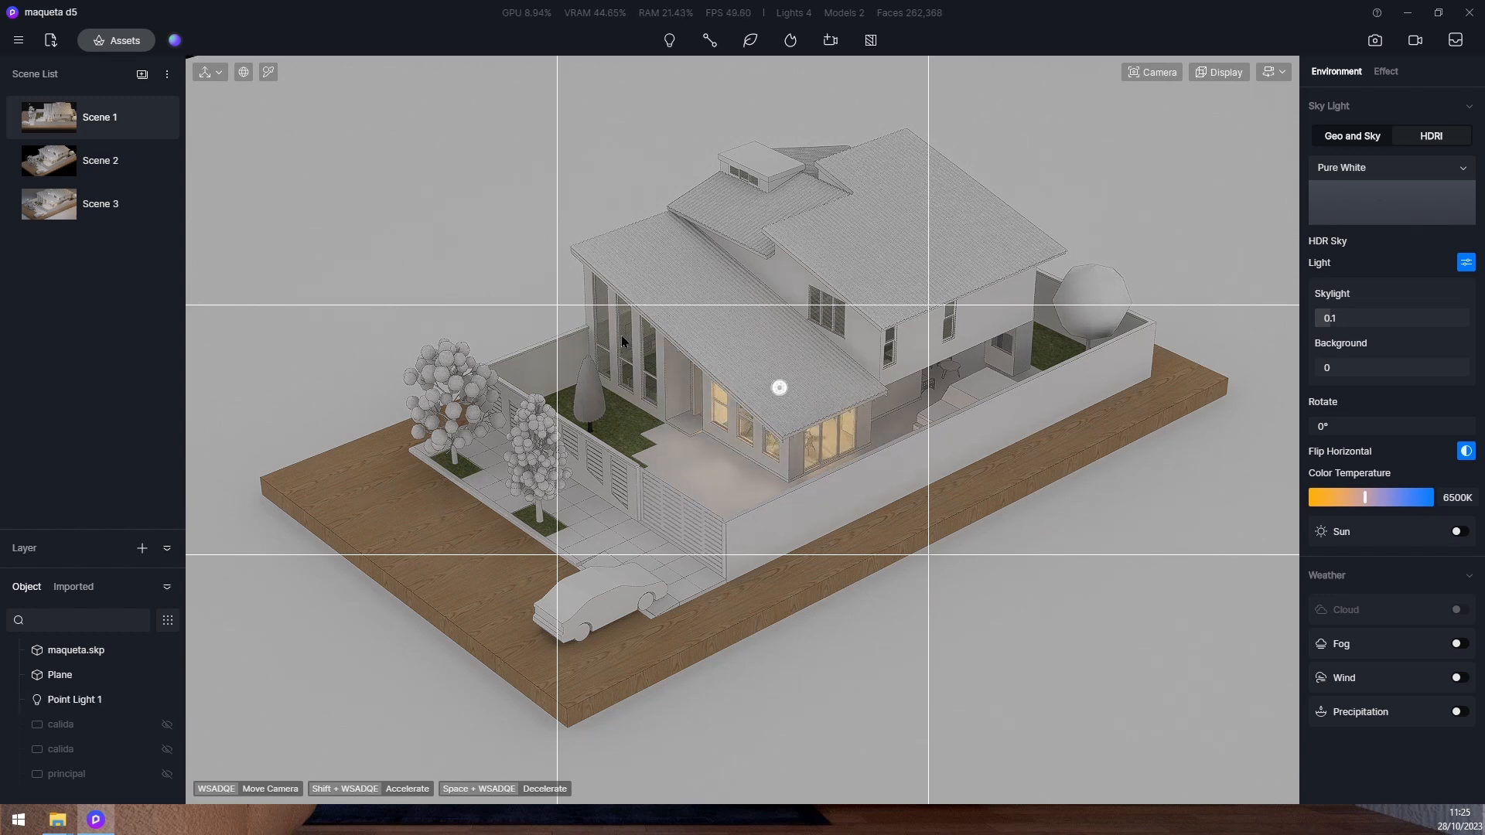
Pick the house's window glass material and set its transparency to 0.7
left_click(465, 210)
key("i")
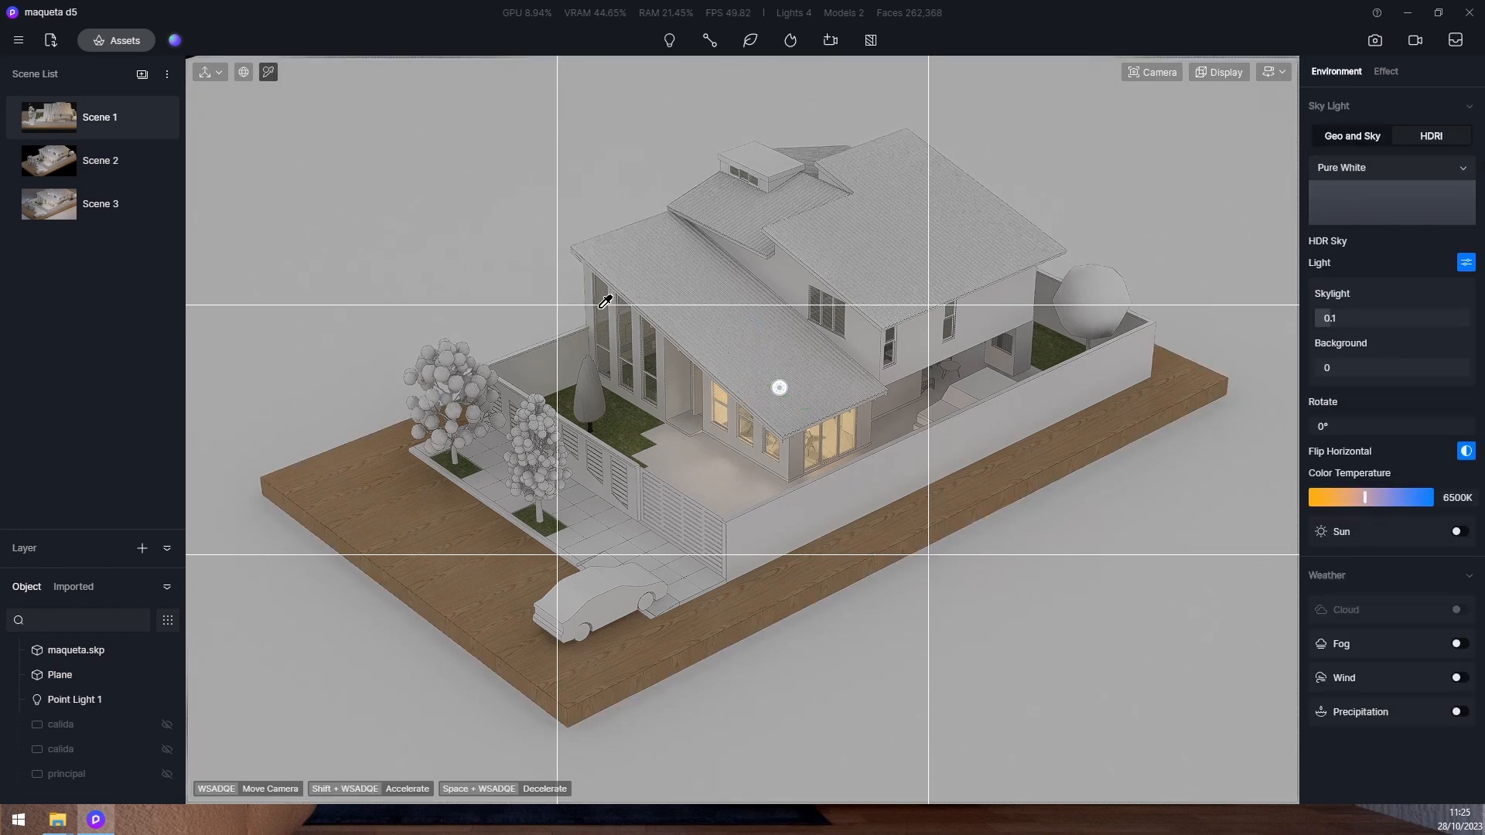
left_click(609, 311)
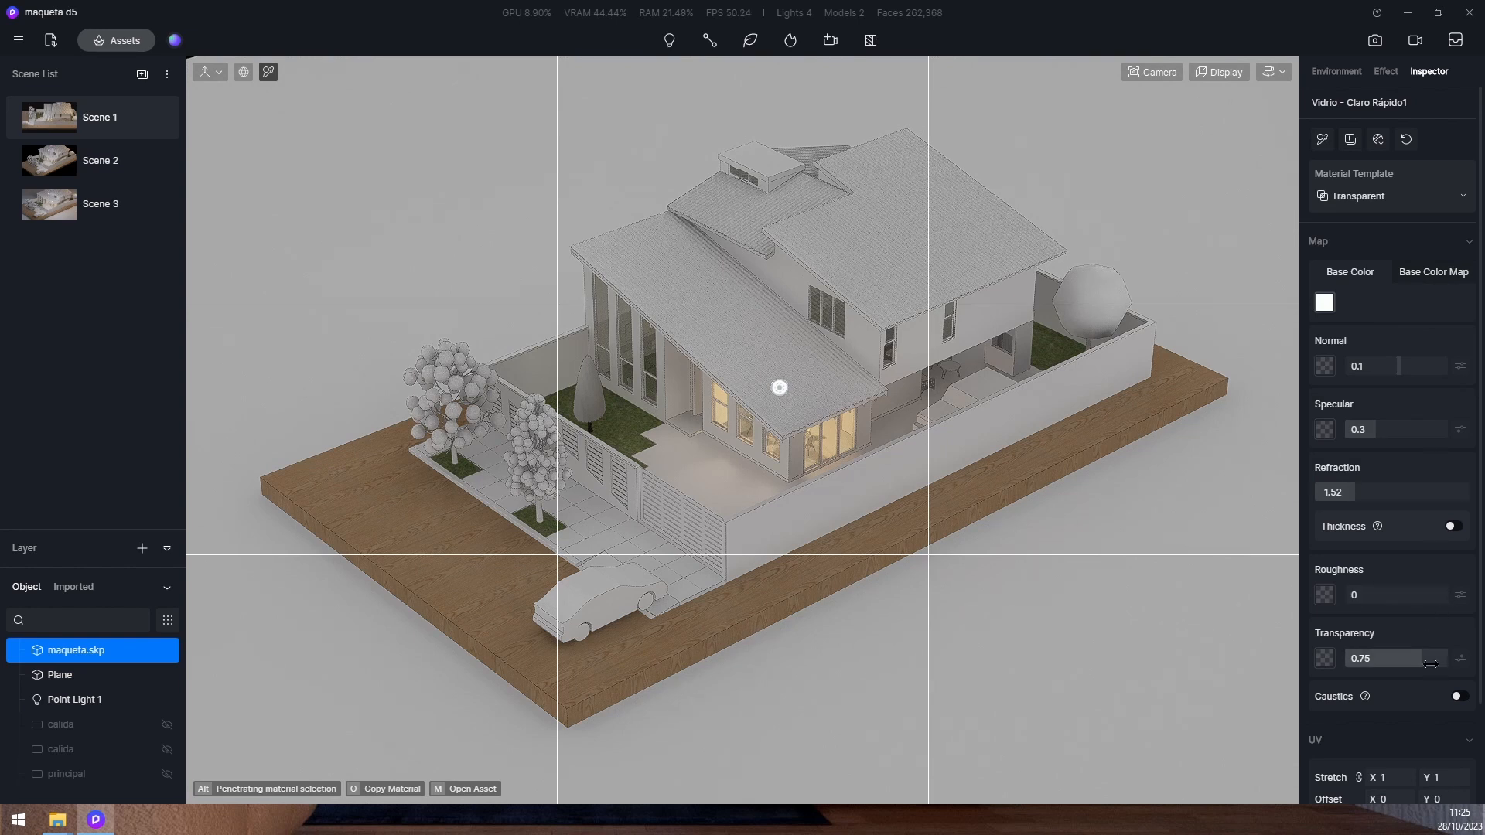
mouse_move(1431, 664)
left_mouse_down()
mouse_move(1368, 674)
mouse_move(1477, 671)
mouse_move(1420, 675)
left_mouse_up()
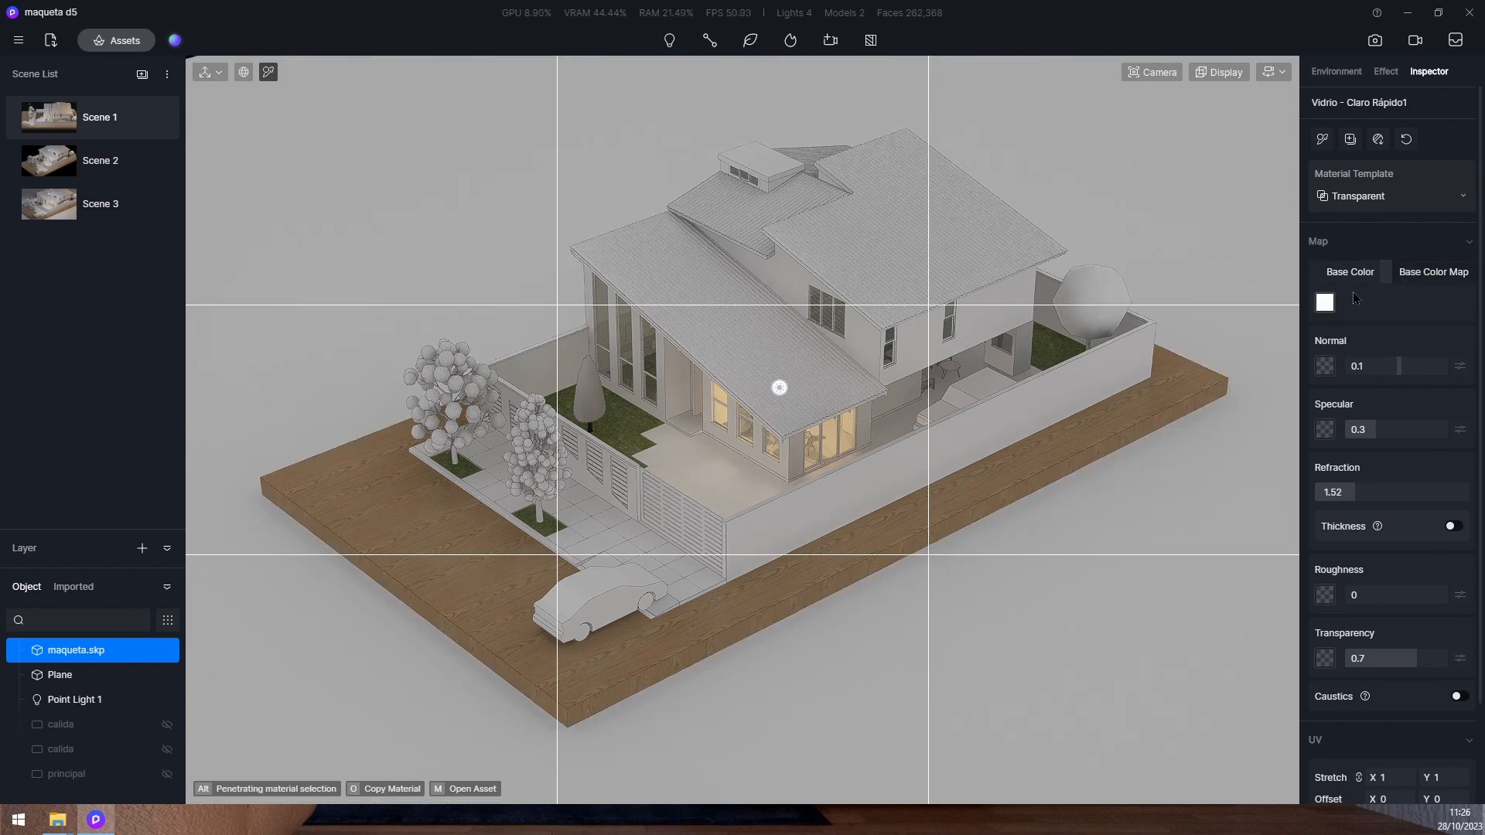
Give the window glass a faint warm base color of H 34, S 3, V 91 and update Scene 3
left_click(1325, 302)
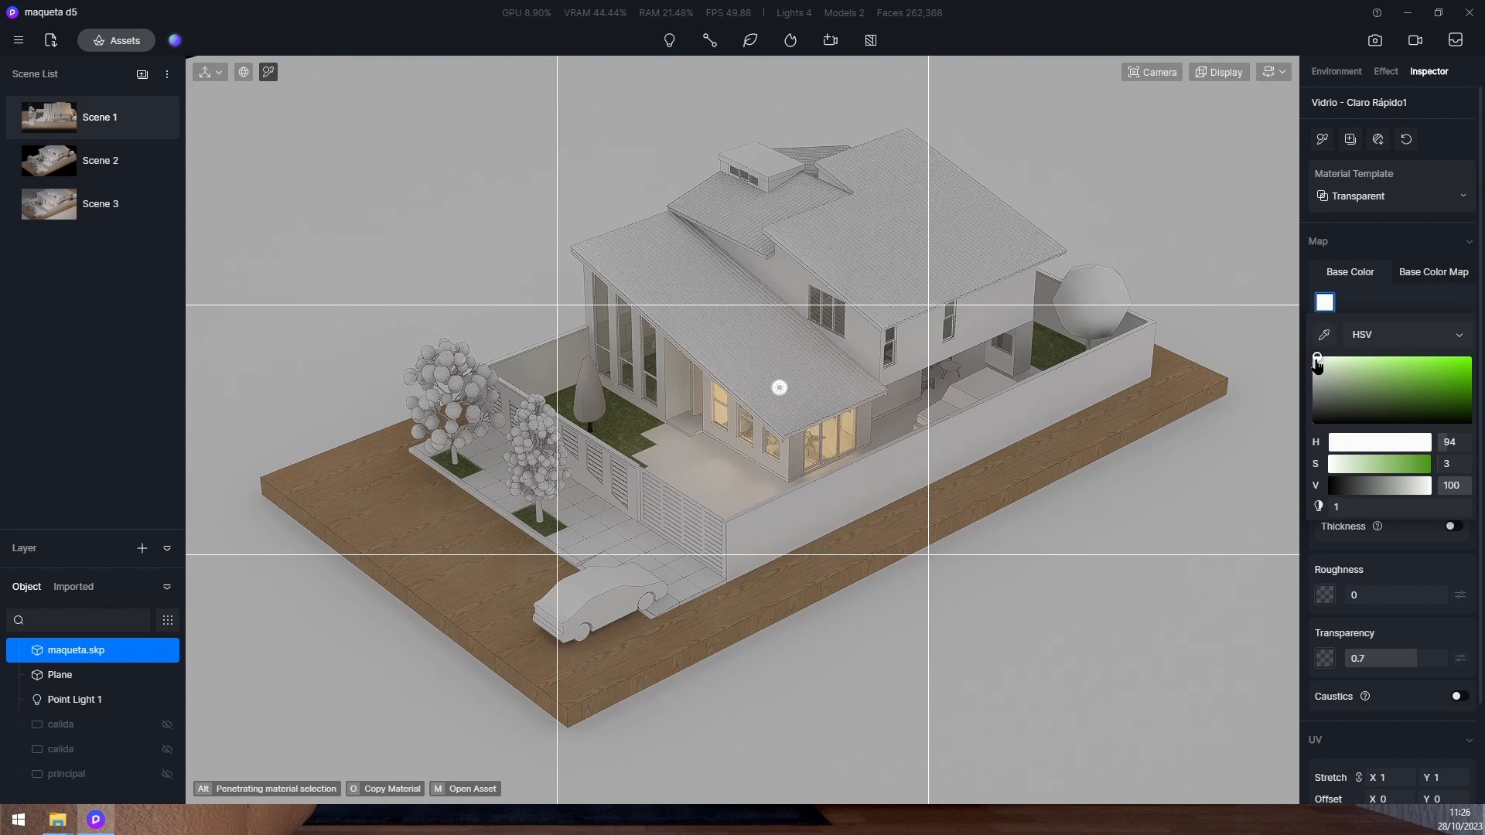
left_click_drag(1323, 366, 1312, 364)
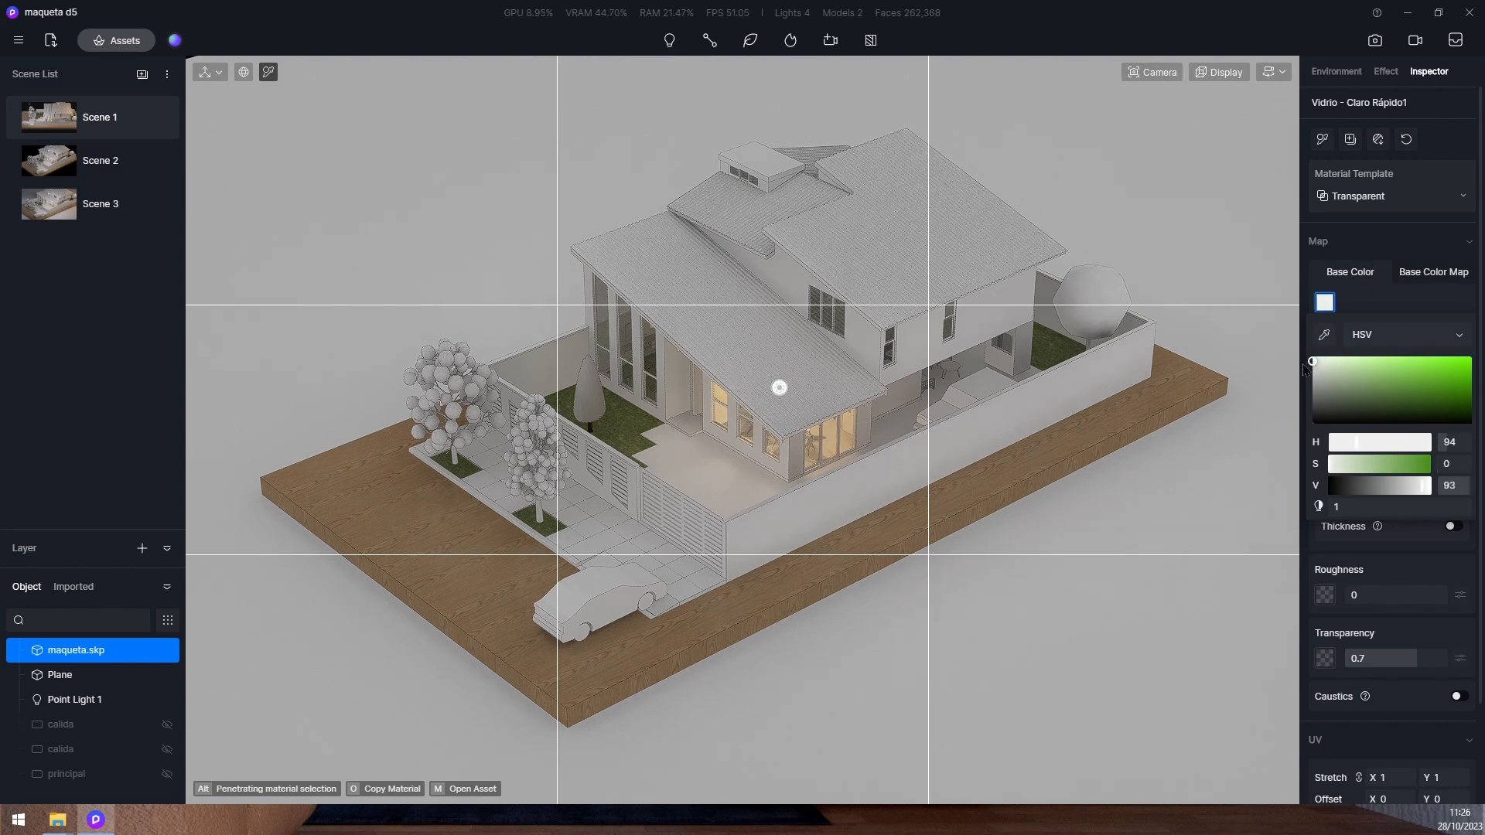
left_click(1409, 462)
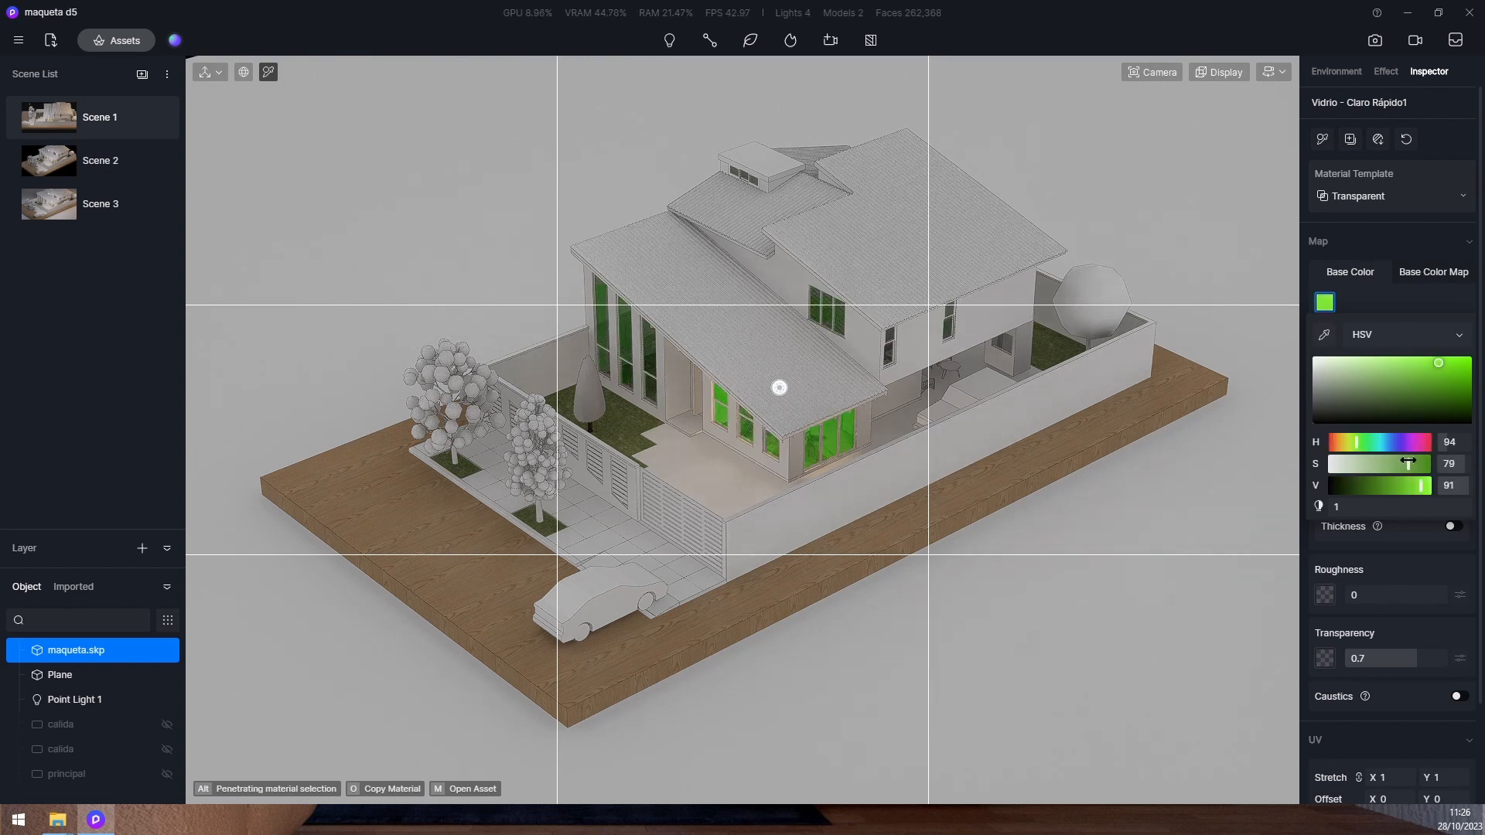
left_click(1339, 447)
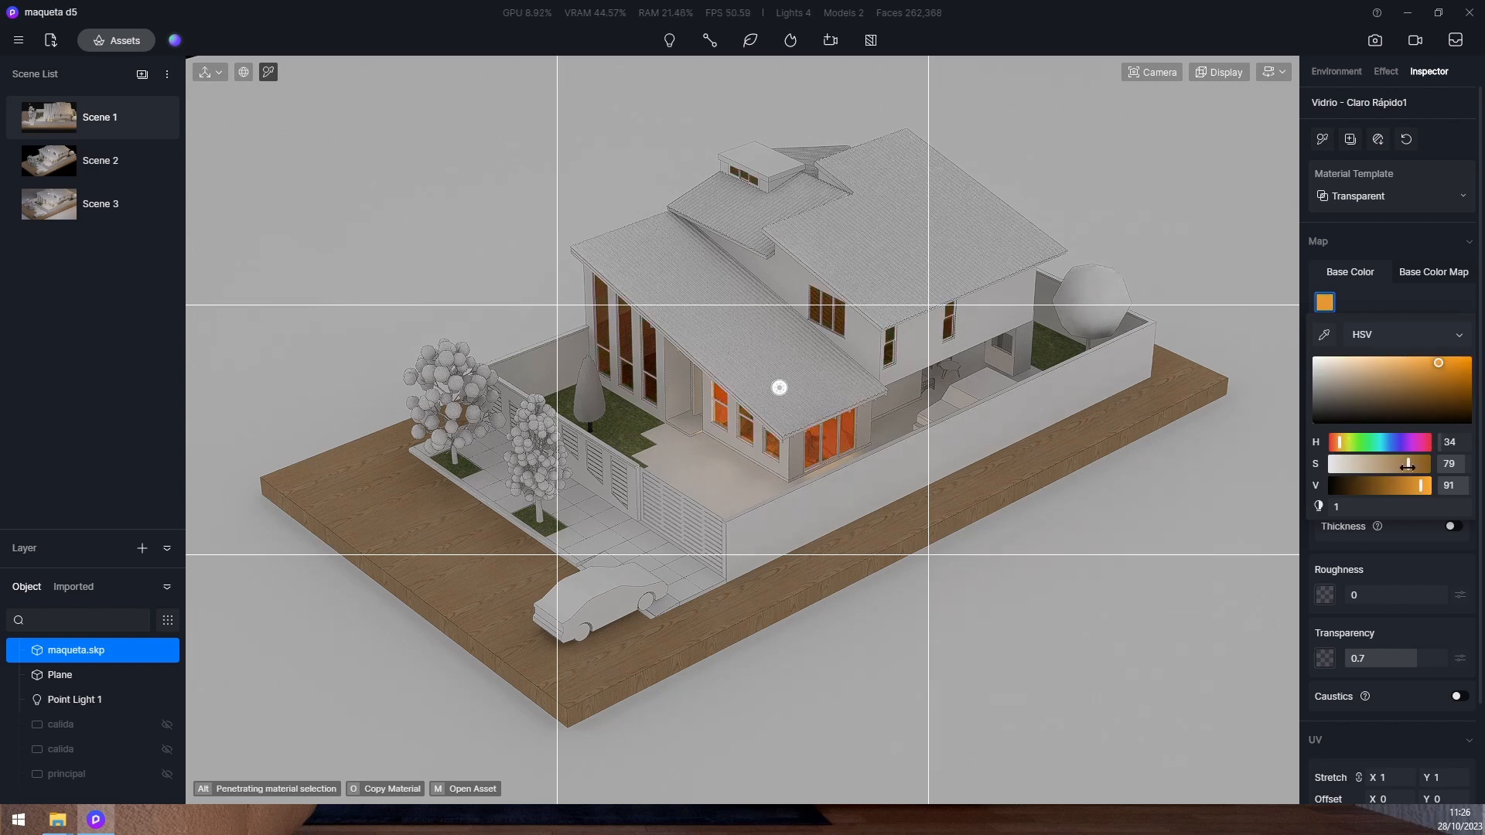
left_click_drag(1408, 464, 1335, 471)
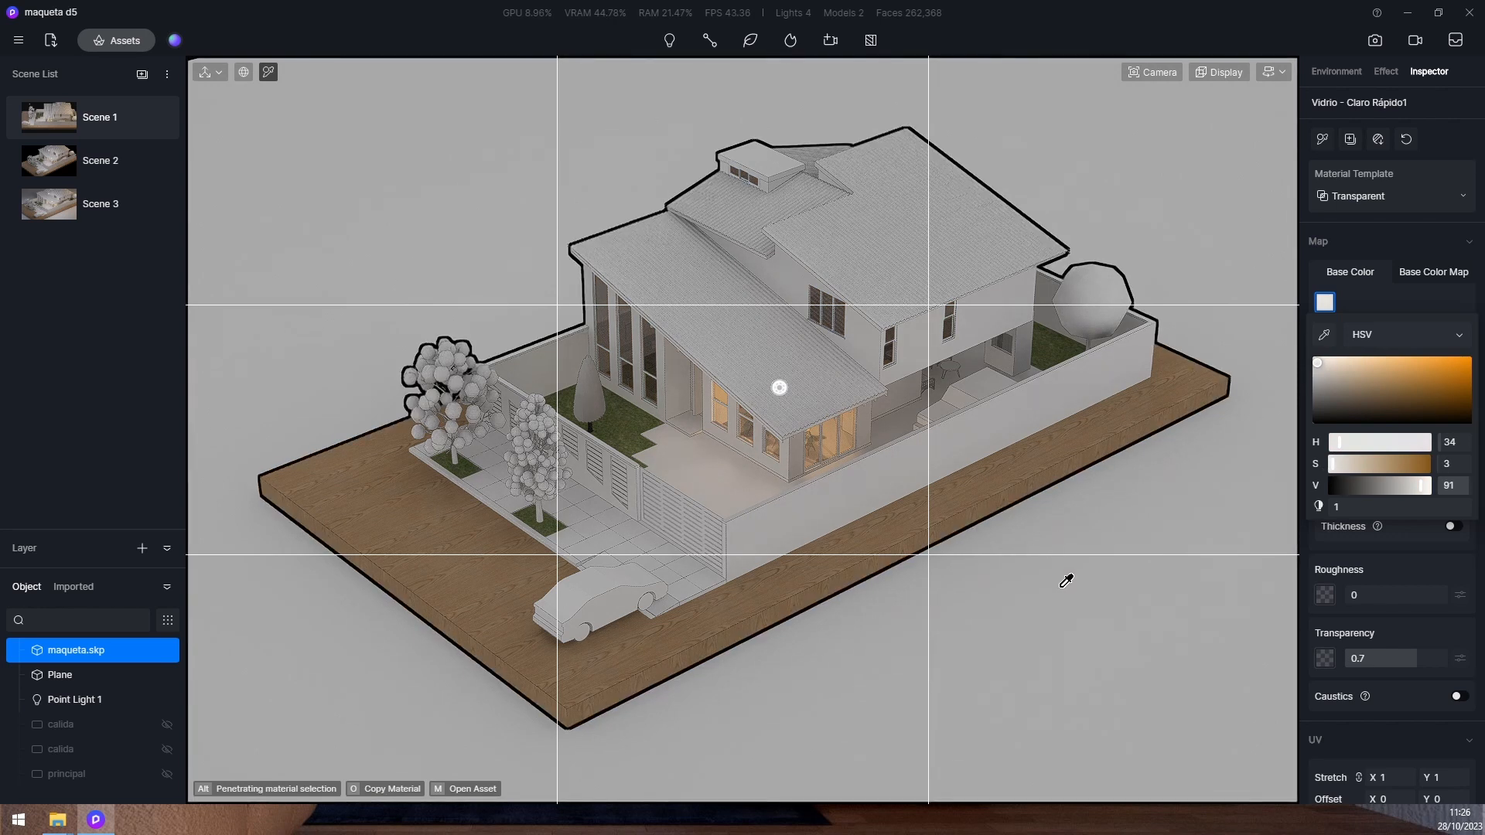
left_click(1103, 573)
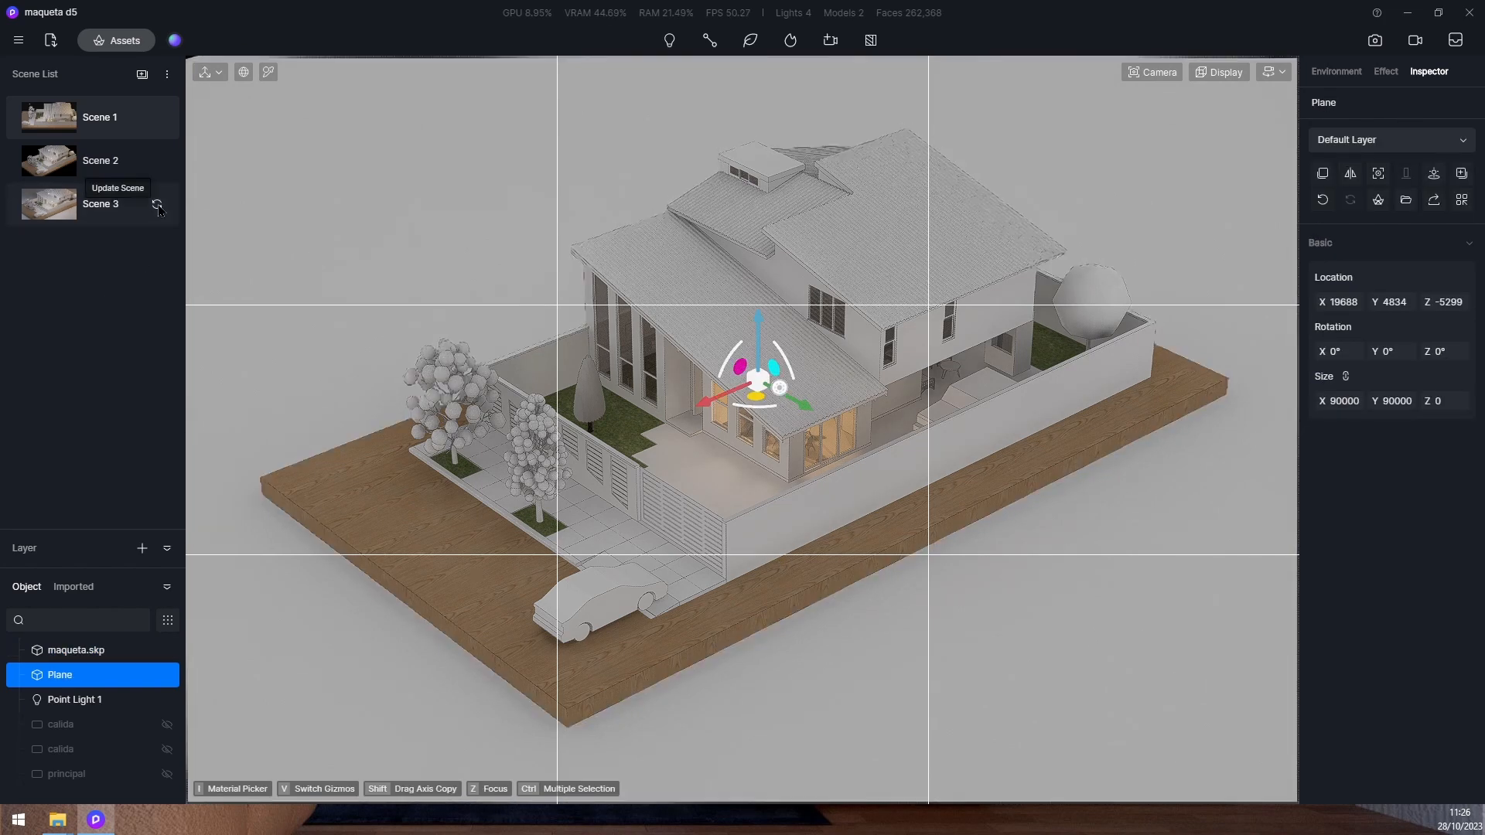
left_click(157, 206)
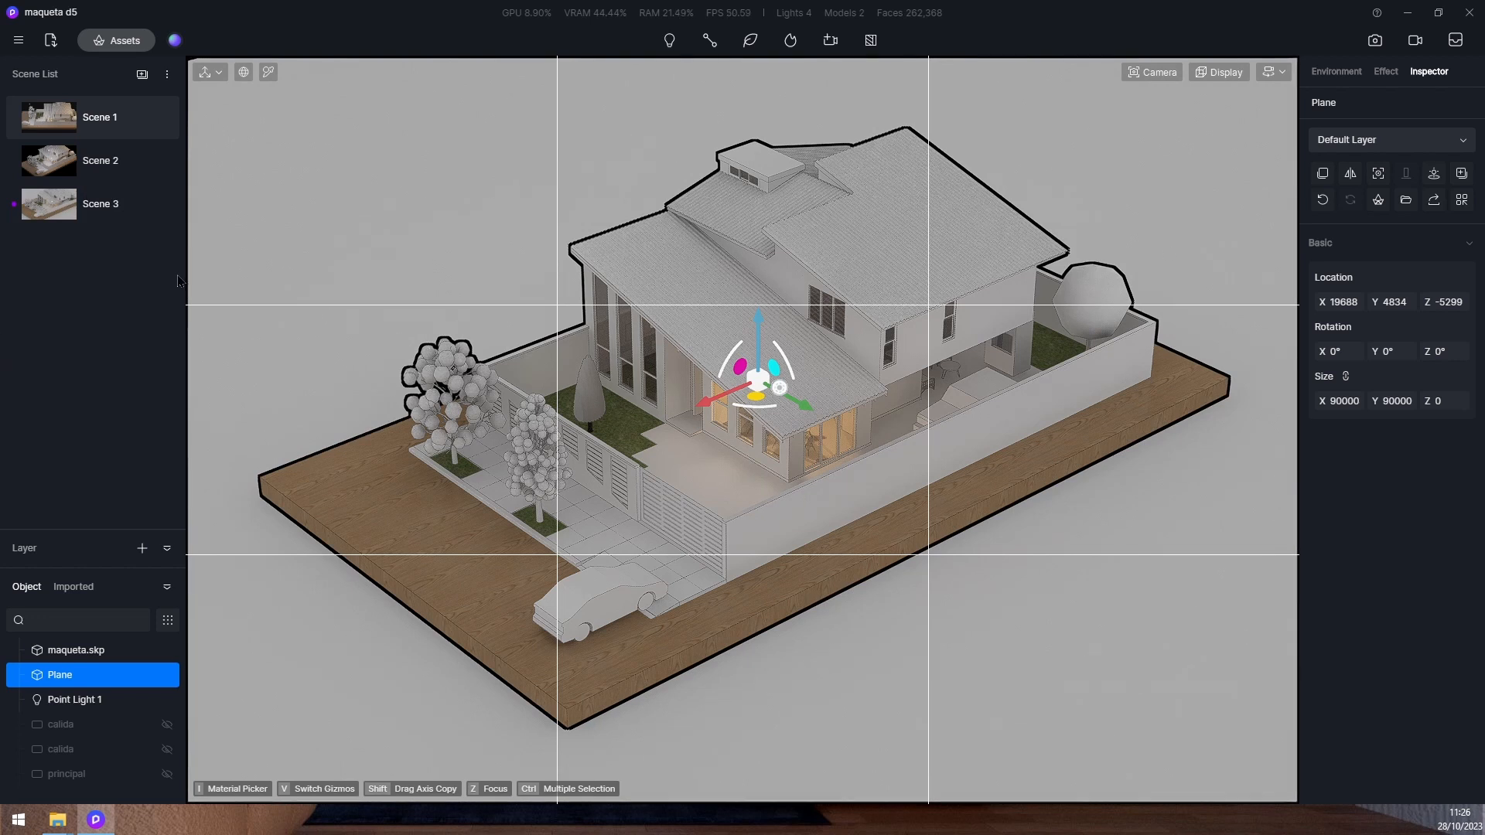
Open Scene 1, hide the ground plane and update the scene
mouse_move(124, 128)
left_click(109, 119)
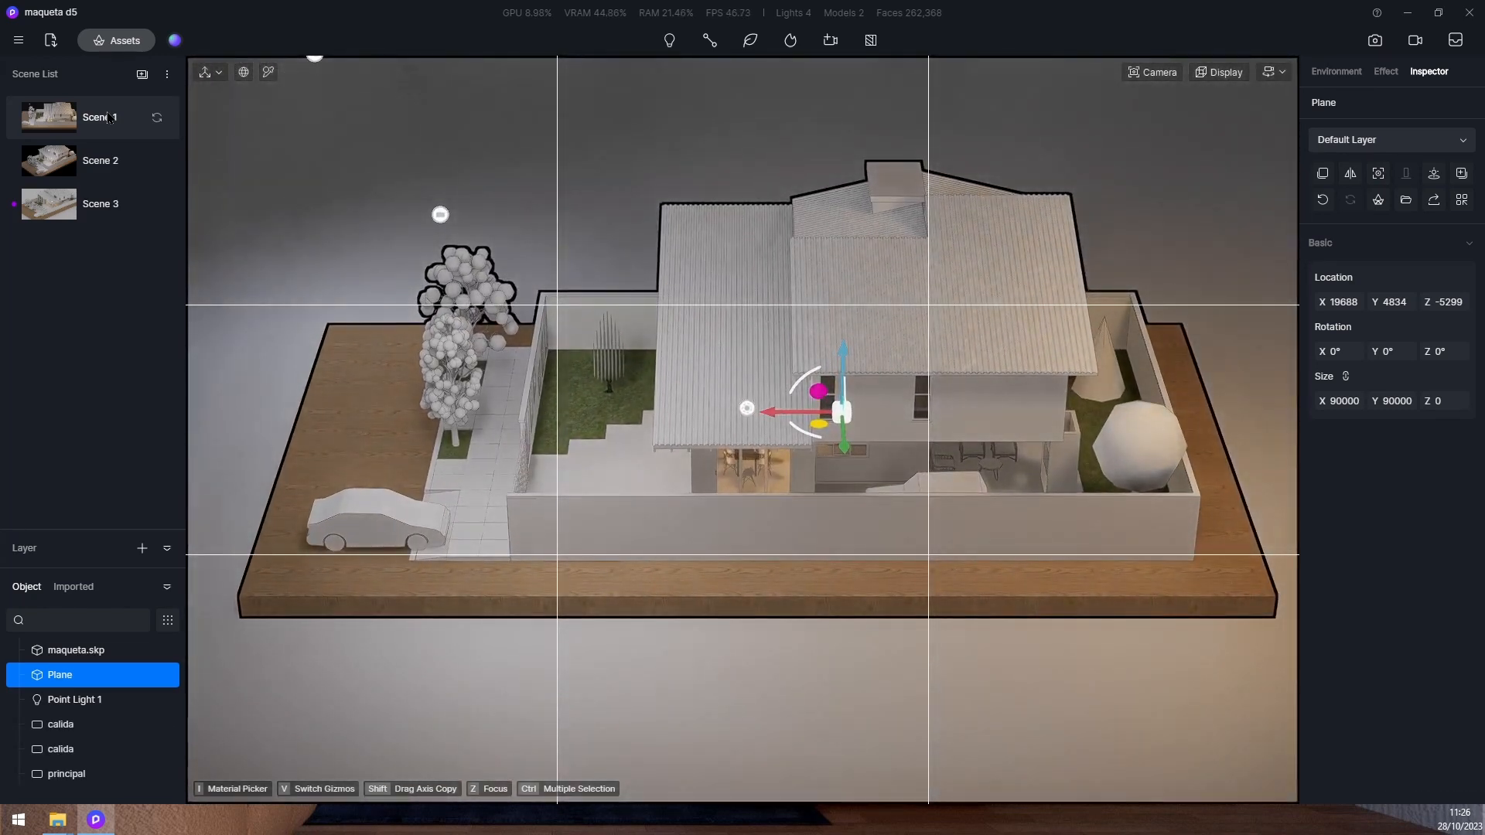
mouse_move(176, 683)
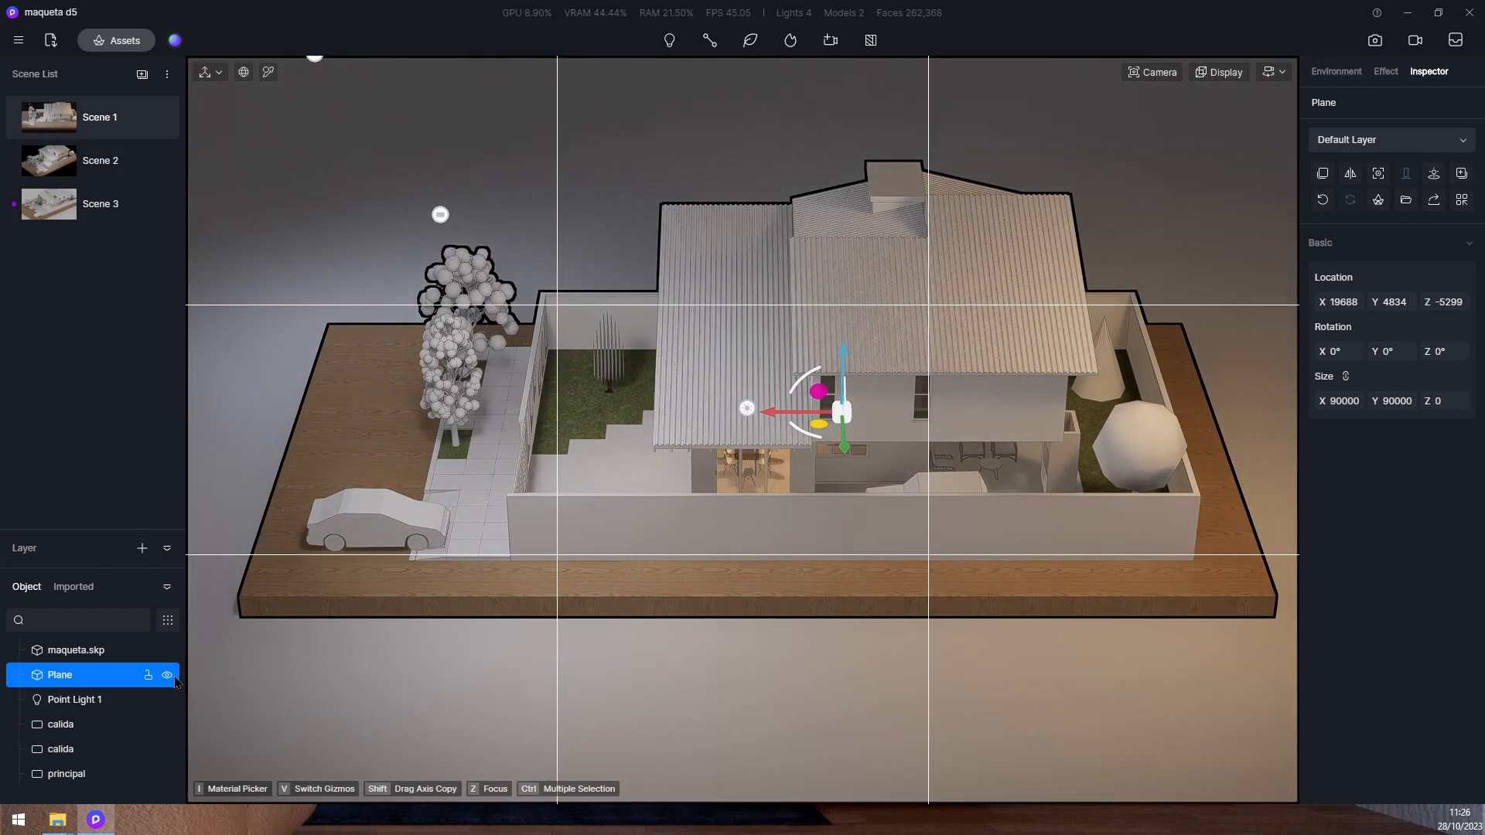
left_click(167, 676)
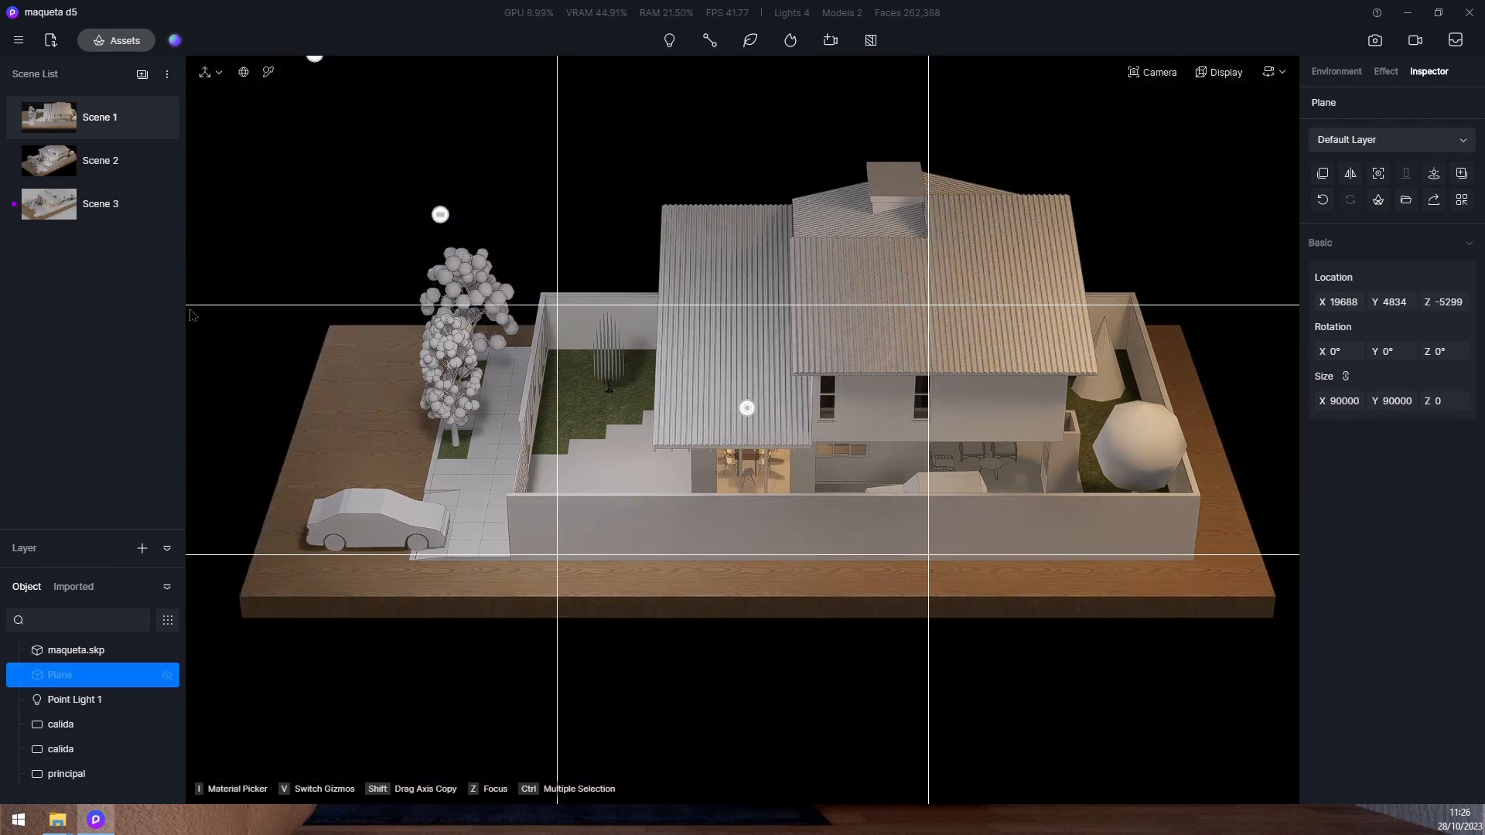
left_click(159, 119)
Open Scene 2, hide the ground plane there too and update the scene
left_click(99, 162)
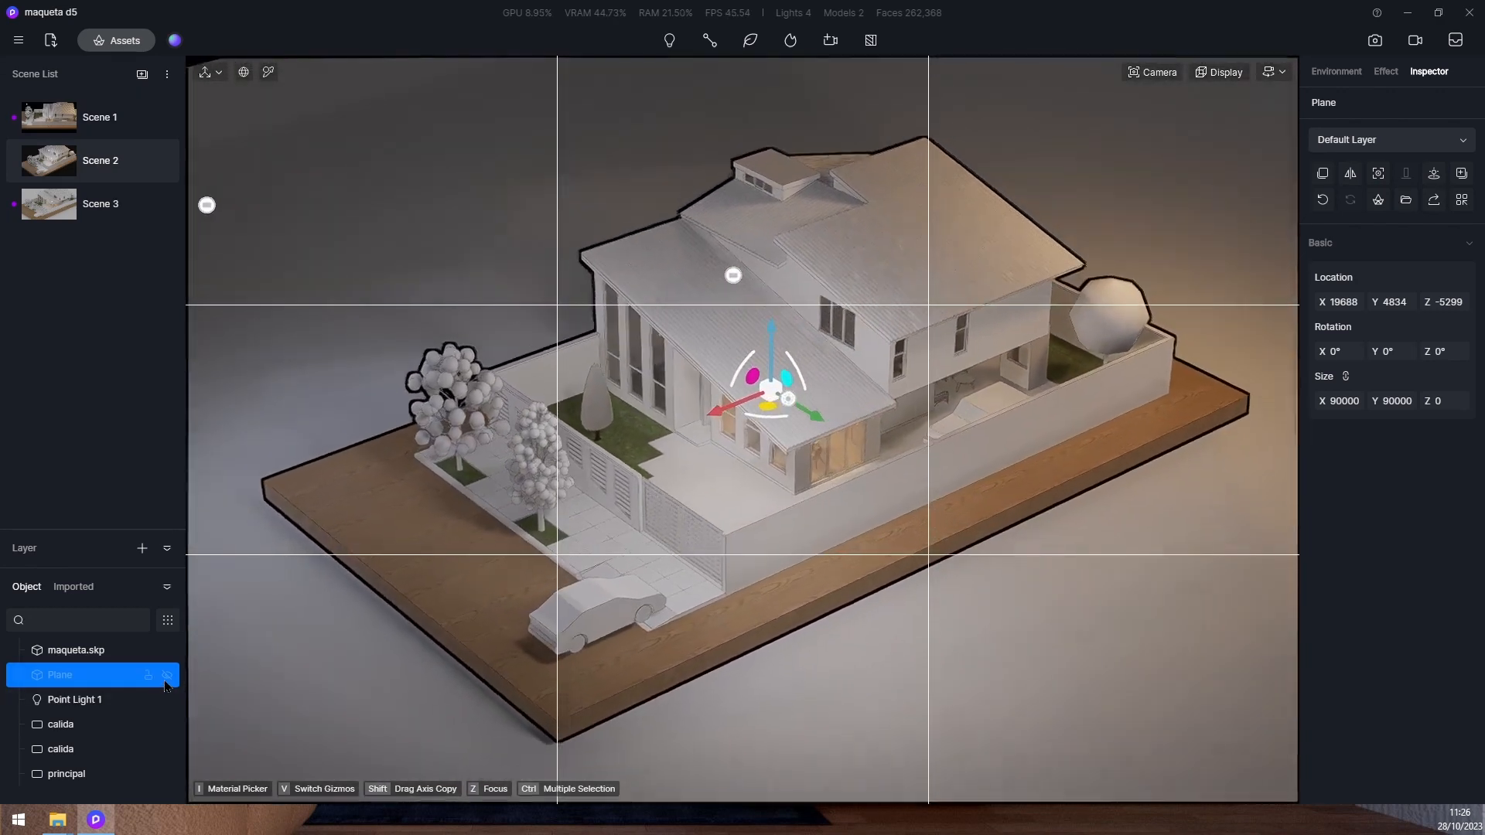
left_click(168, 678)
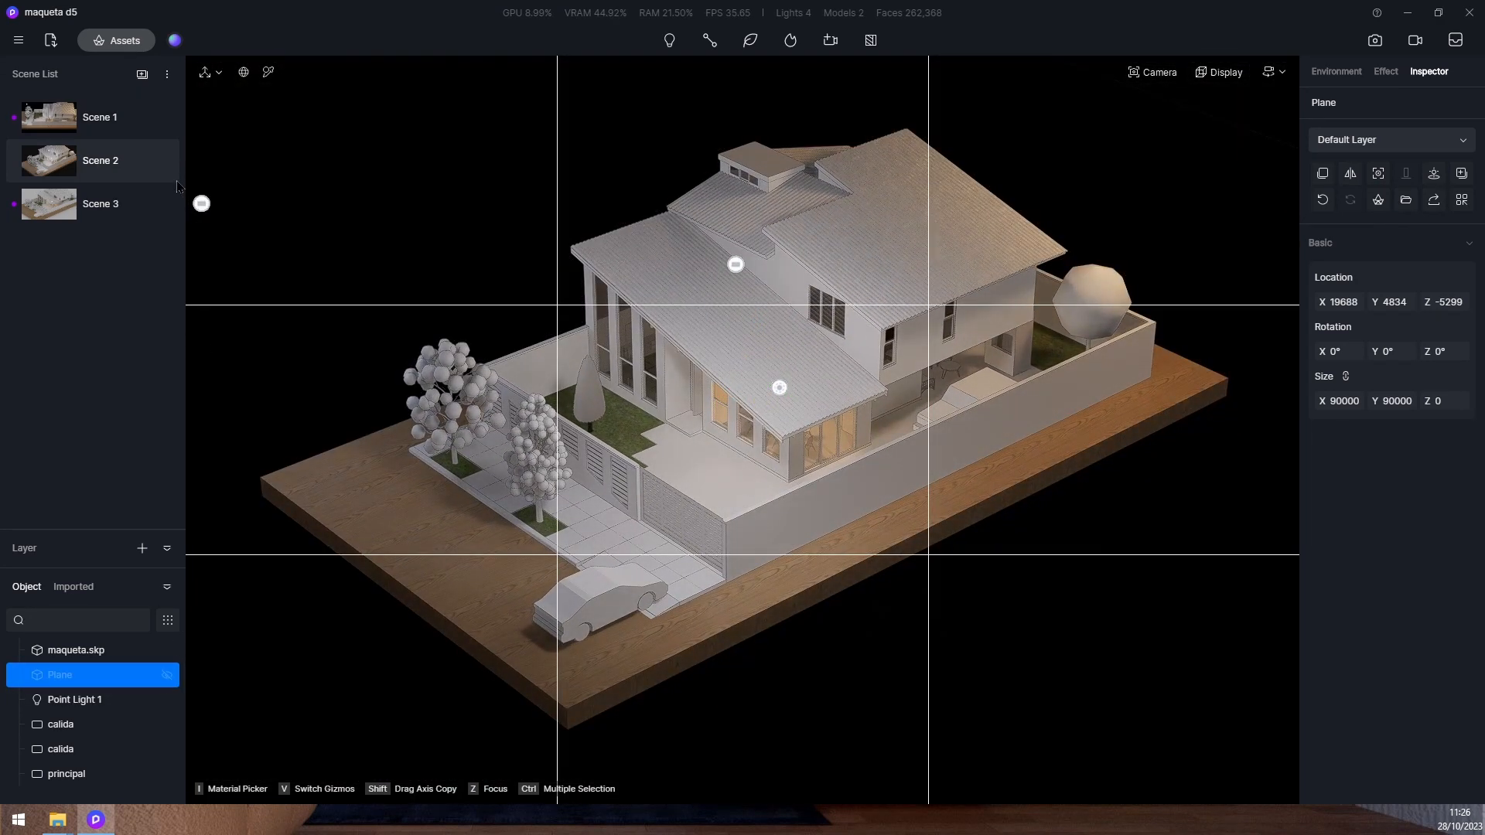
left_click(158, 162)
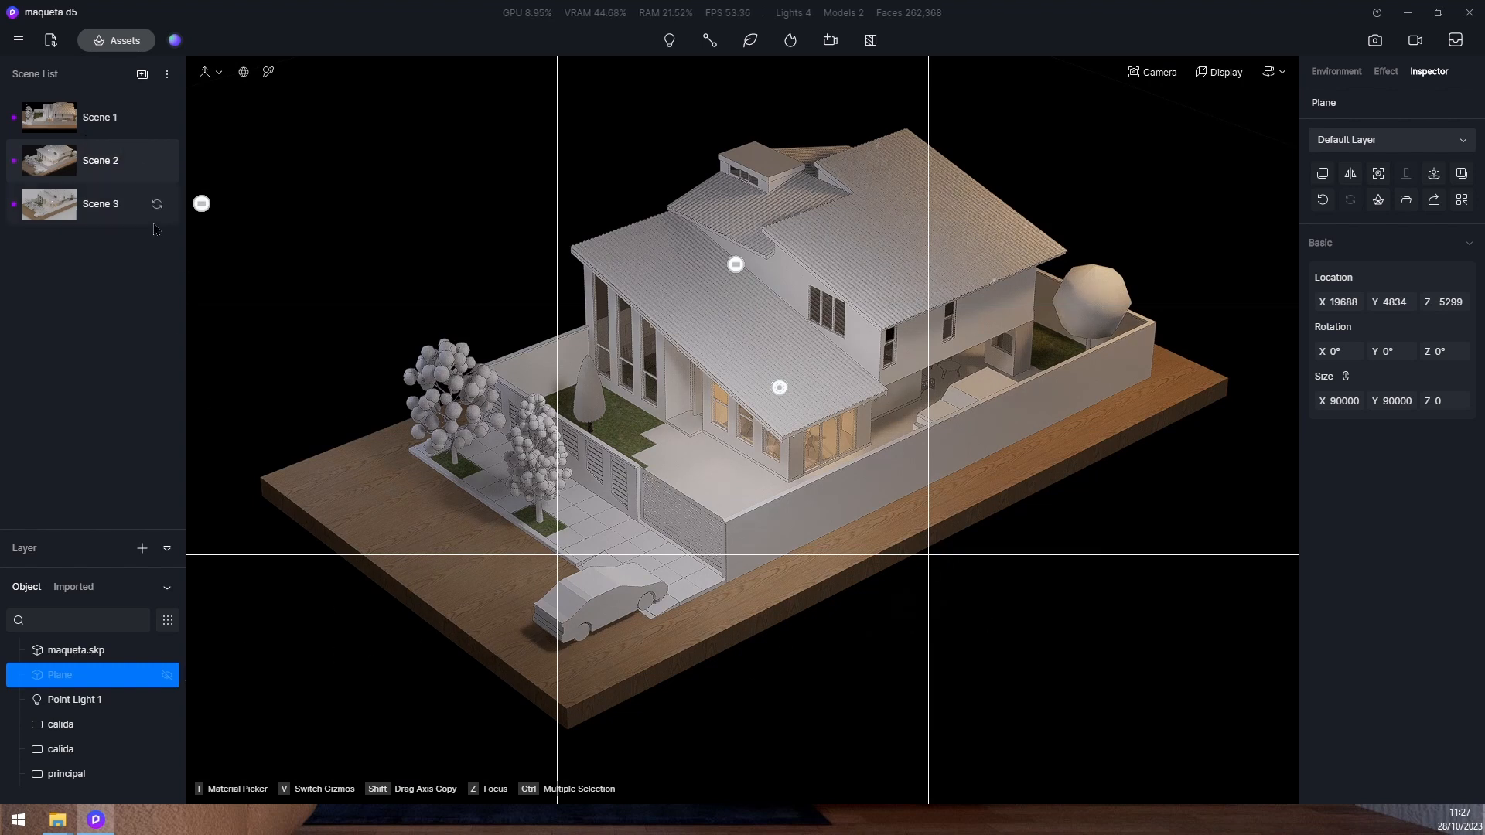
In Scene 1, try showing the ground plane and hiding the first calida light
left_click(99, 122)
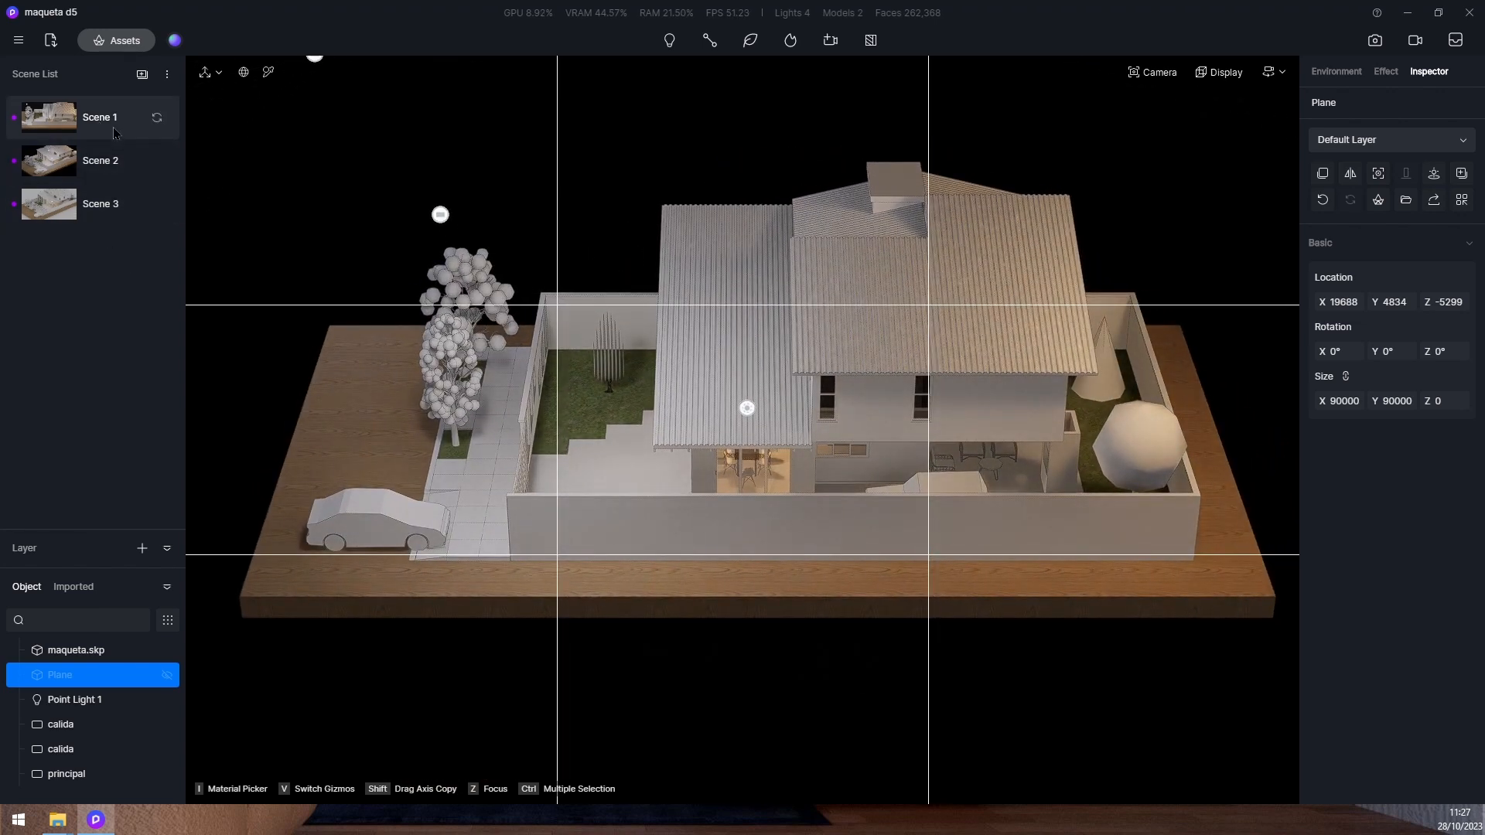
left_click(167, 677)
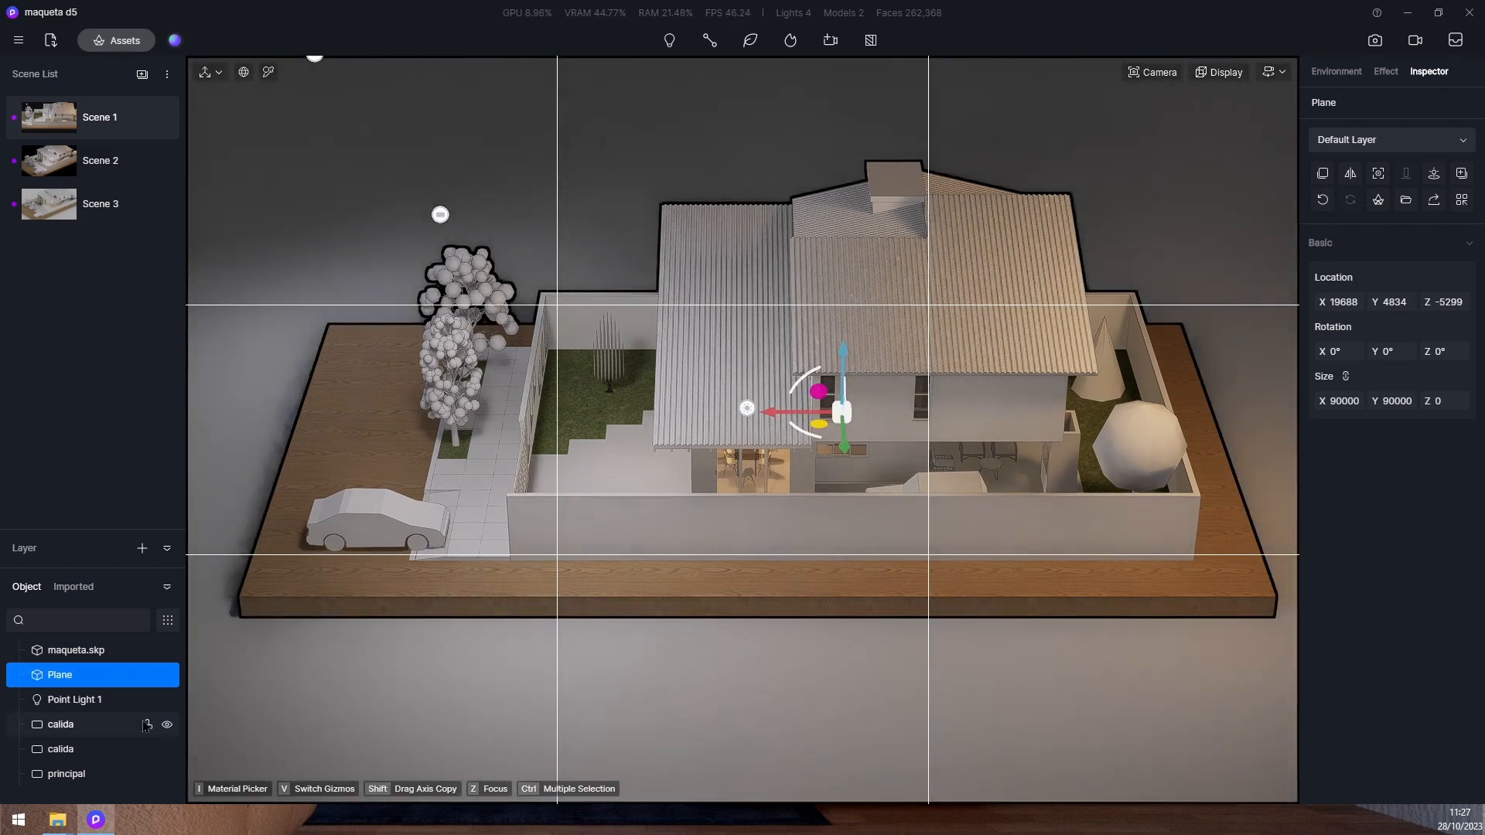
left_click(167, 724)
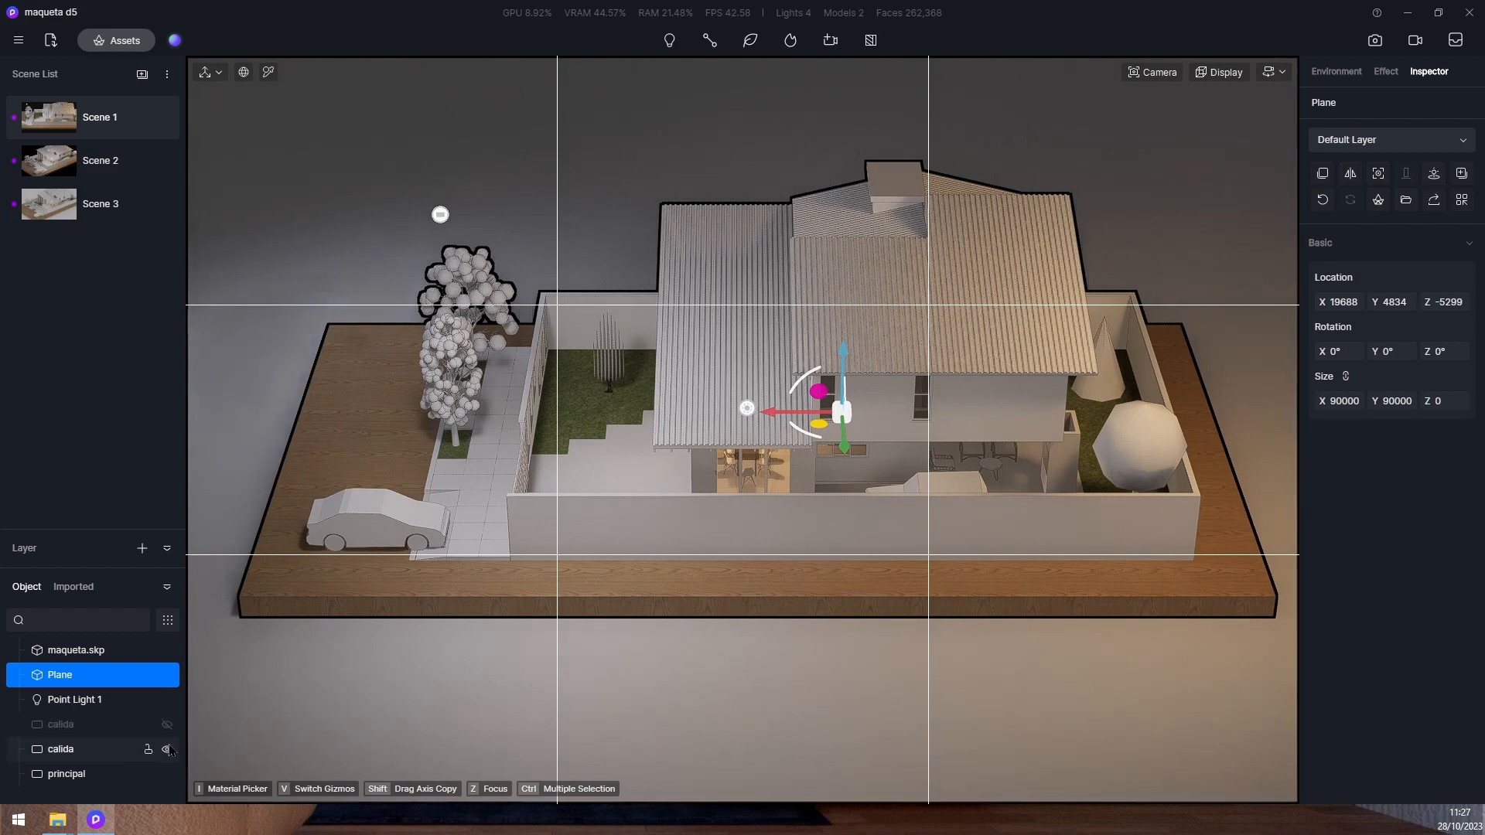
Starting from Scene 3, frame the maquette frontally from its long side and save the view as a new scene
left_click(114, 204)
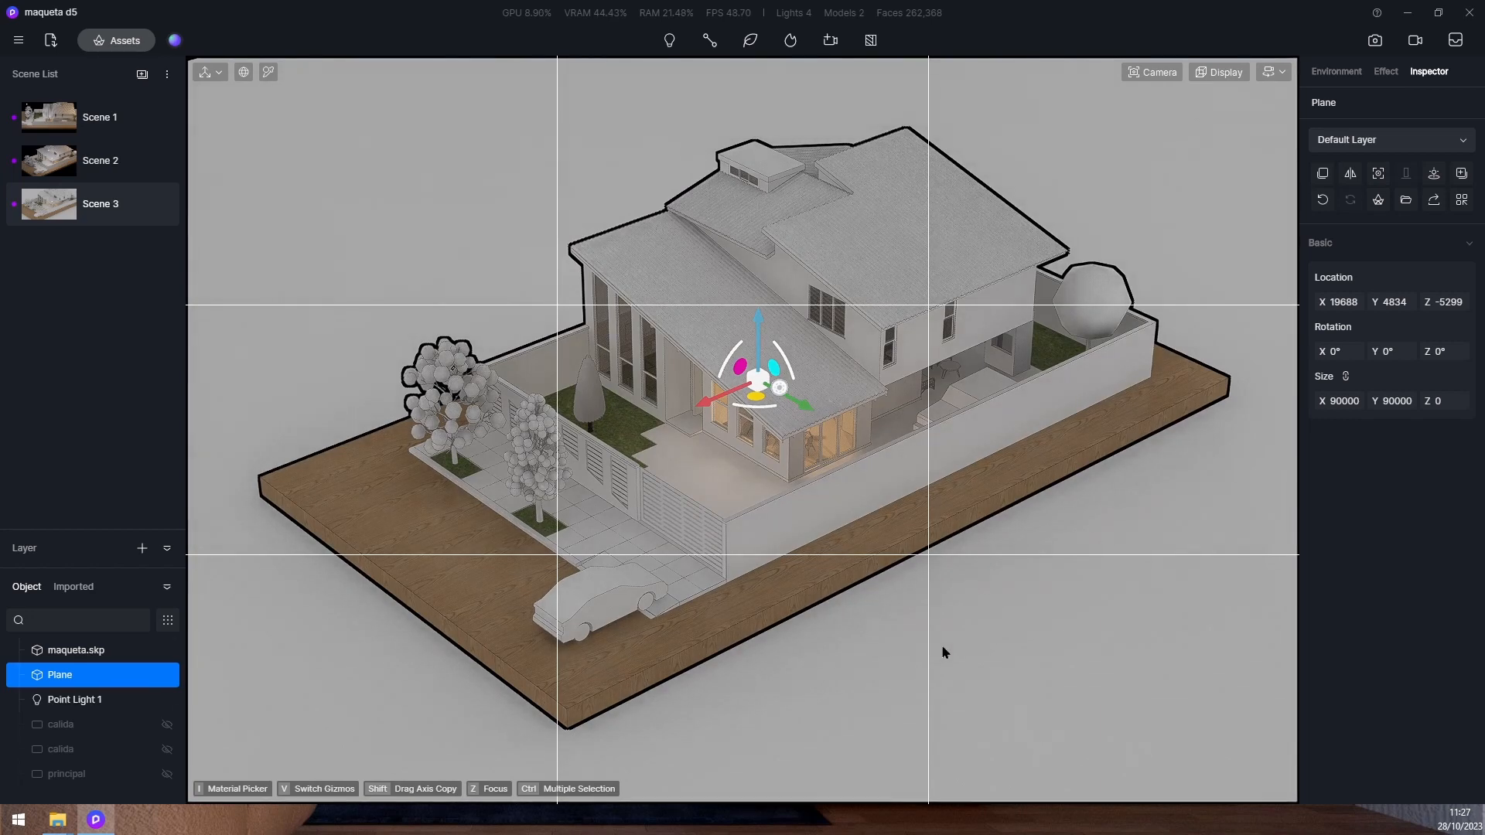
right_click_drag(944, 649, 773, 513)
key("d")
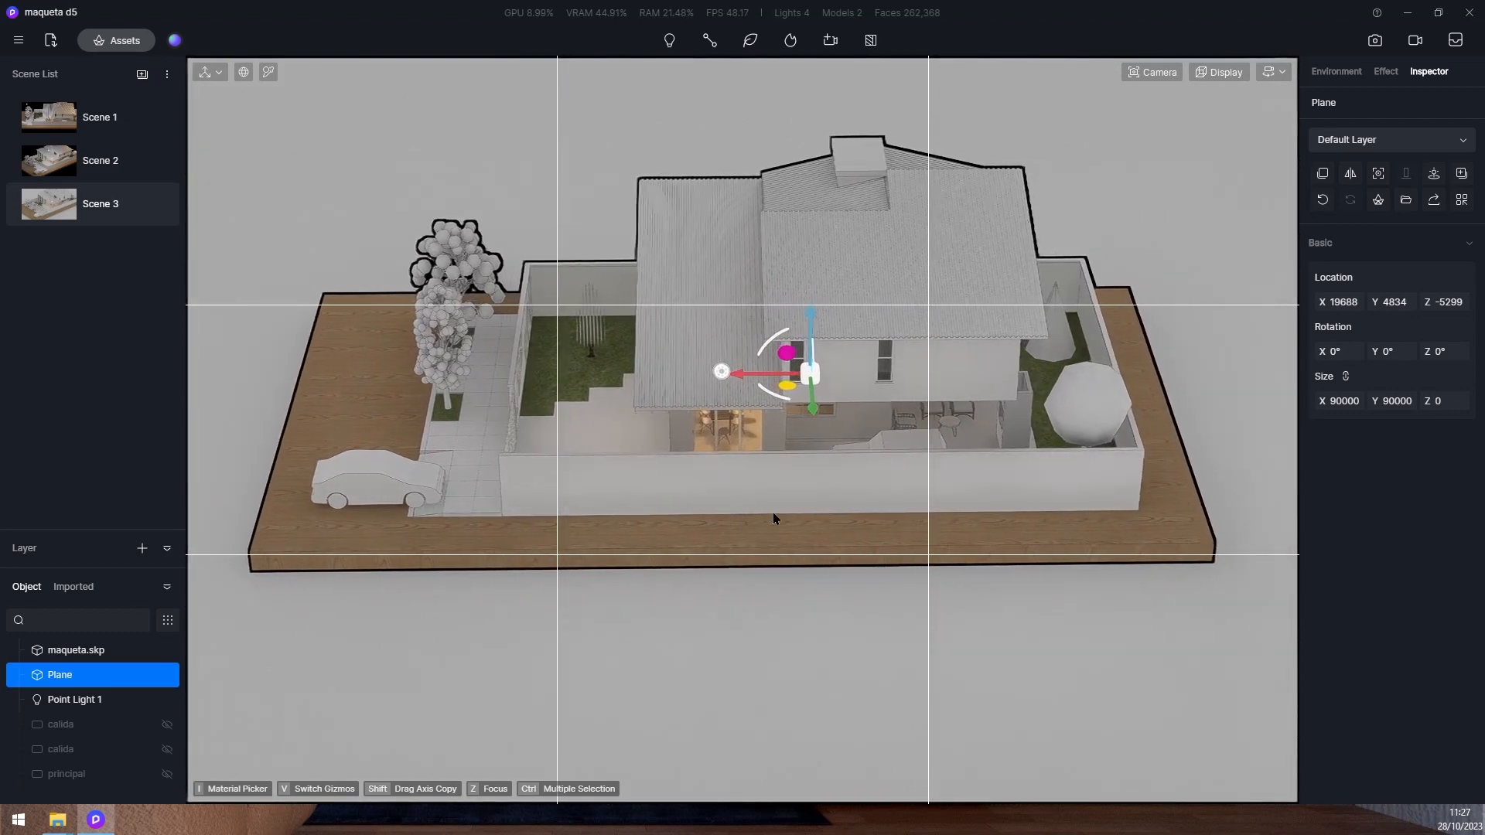
key("a")
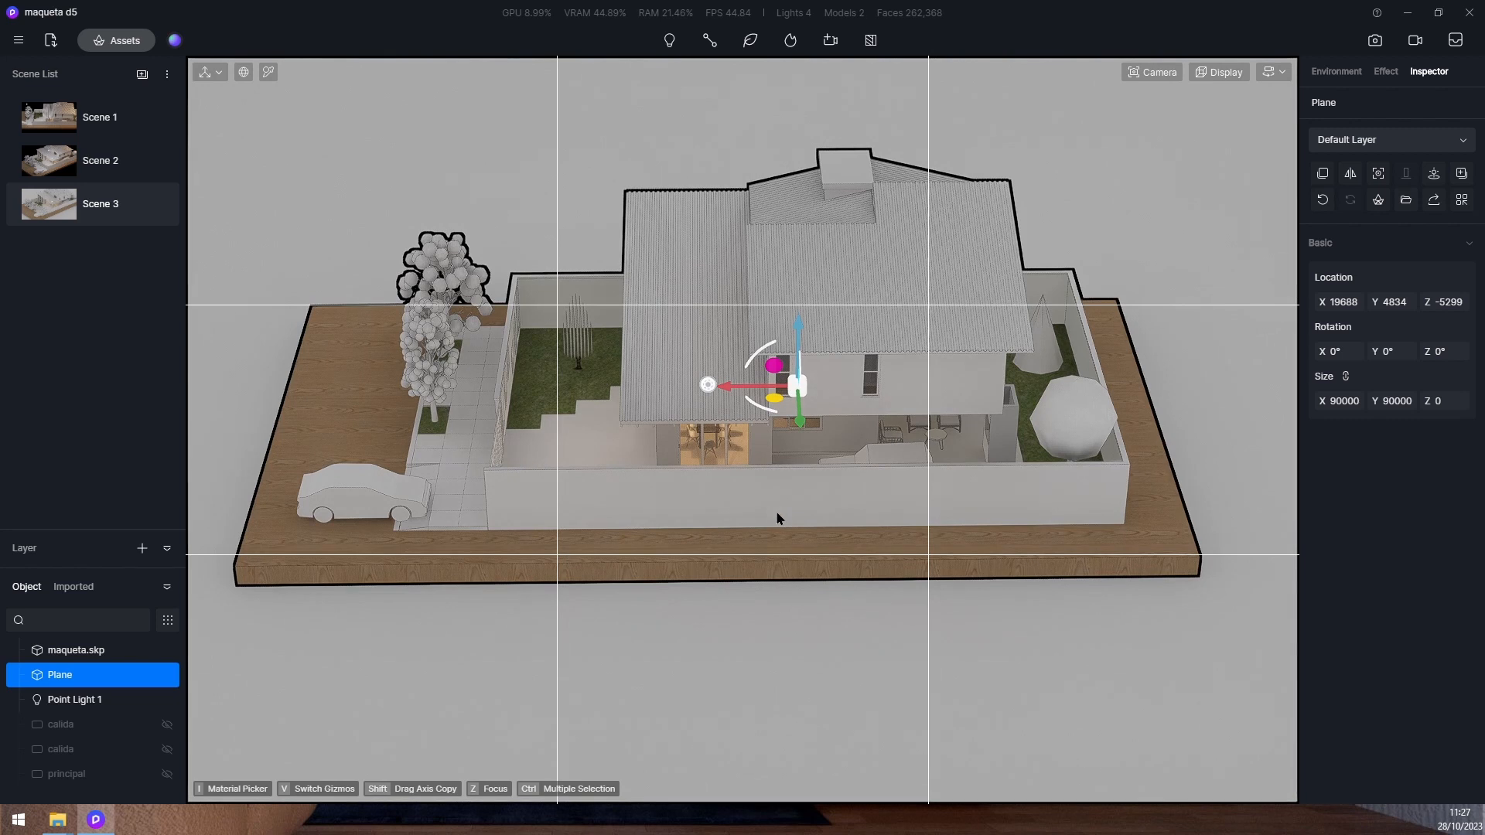
key("a")
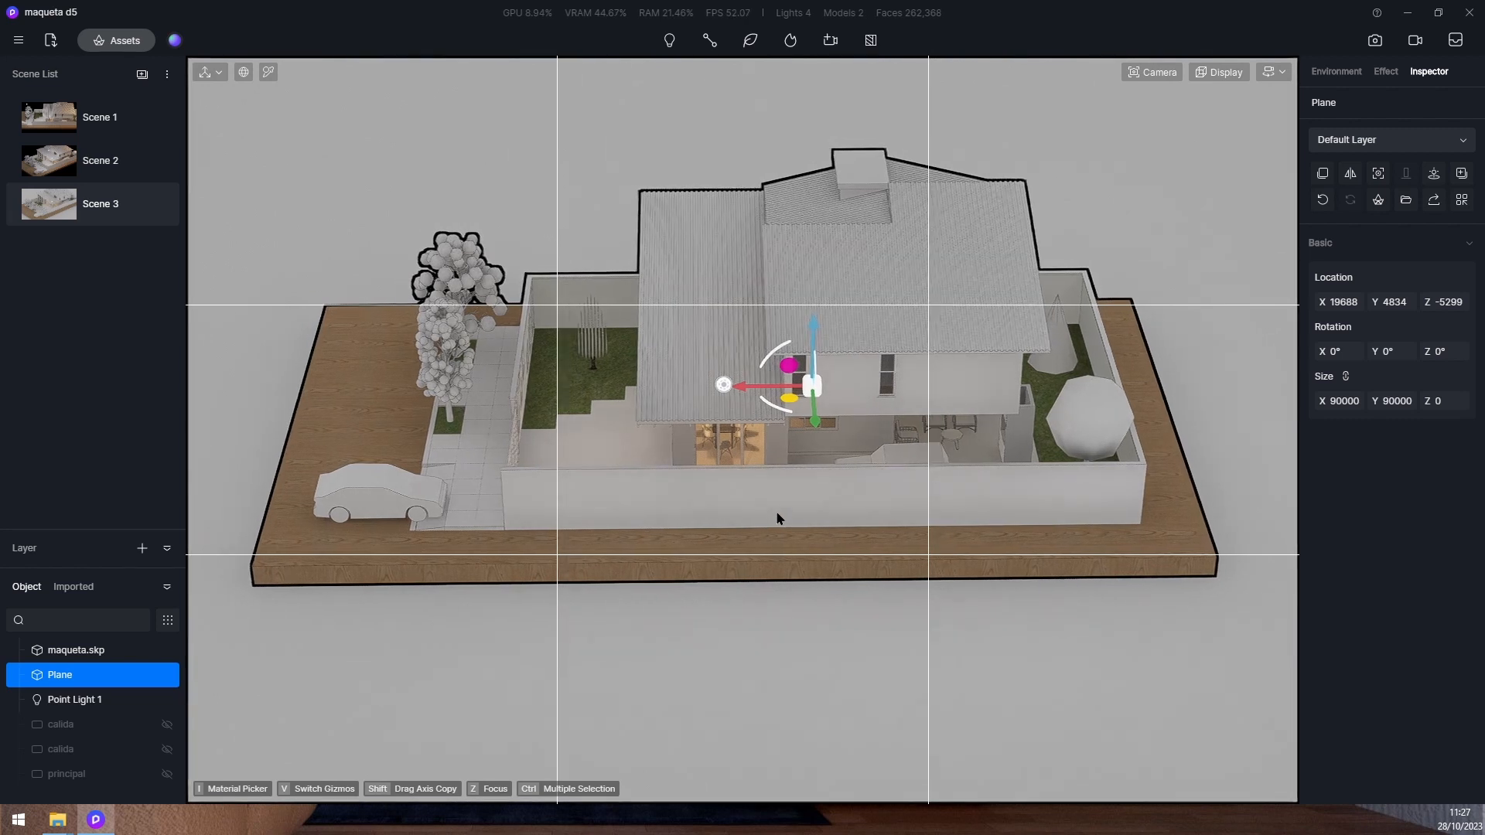
left_click(142, 73)
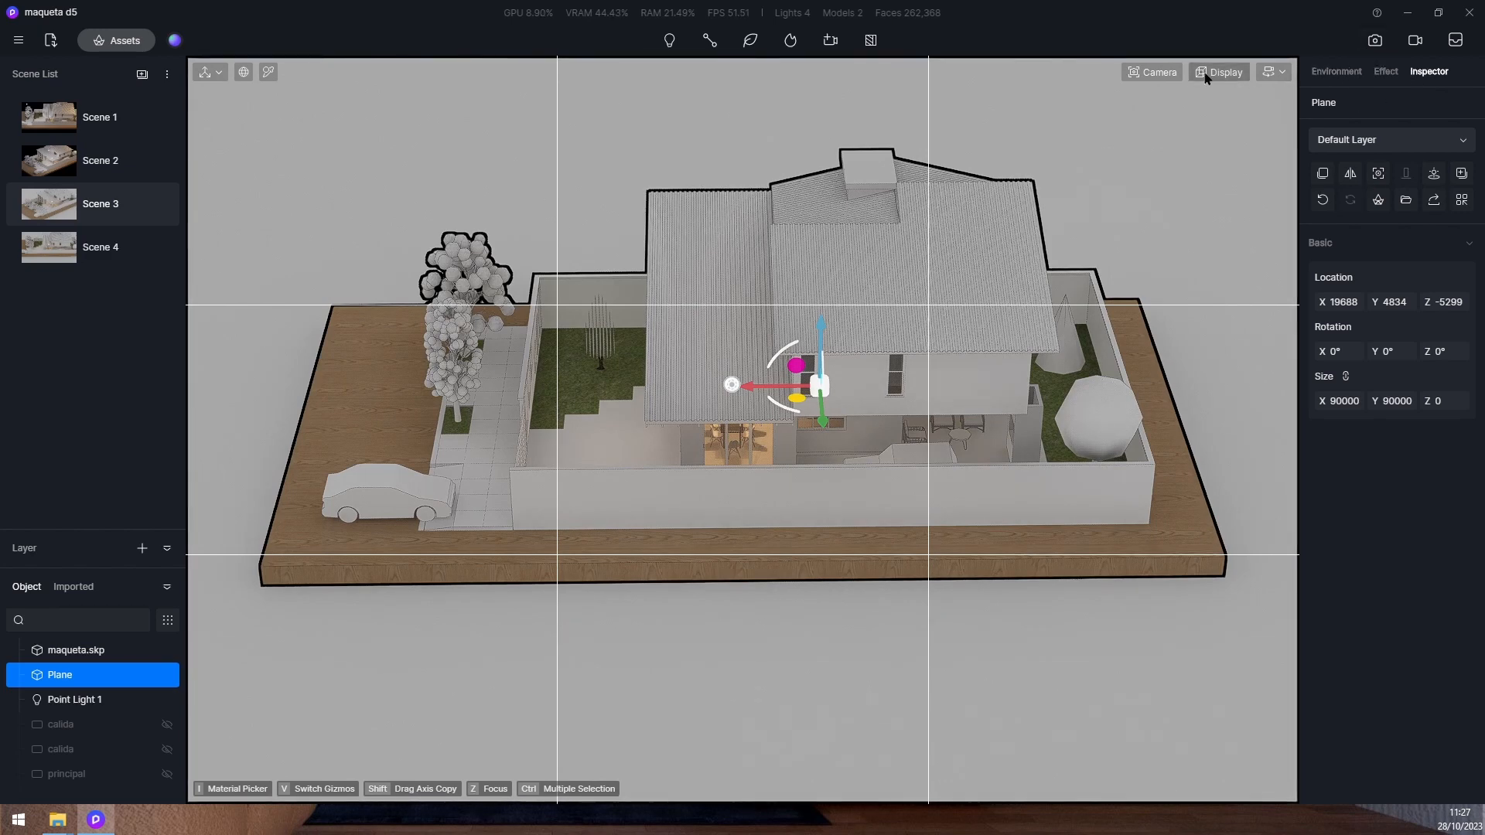
Refine the framing in 16:9 image mode with a steeper, closer, centered view of the maquette and update Scene 4
left_click(1375, 40)
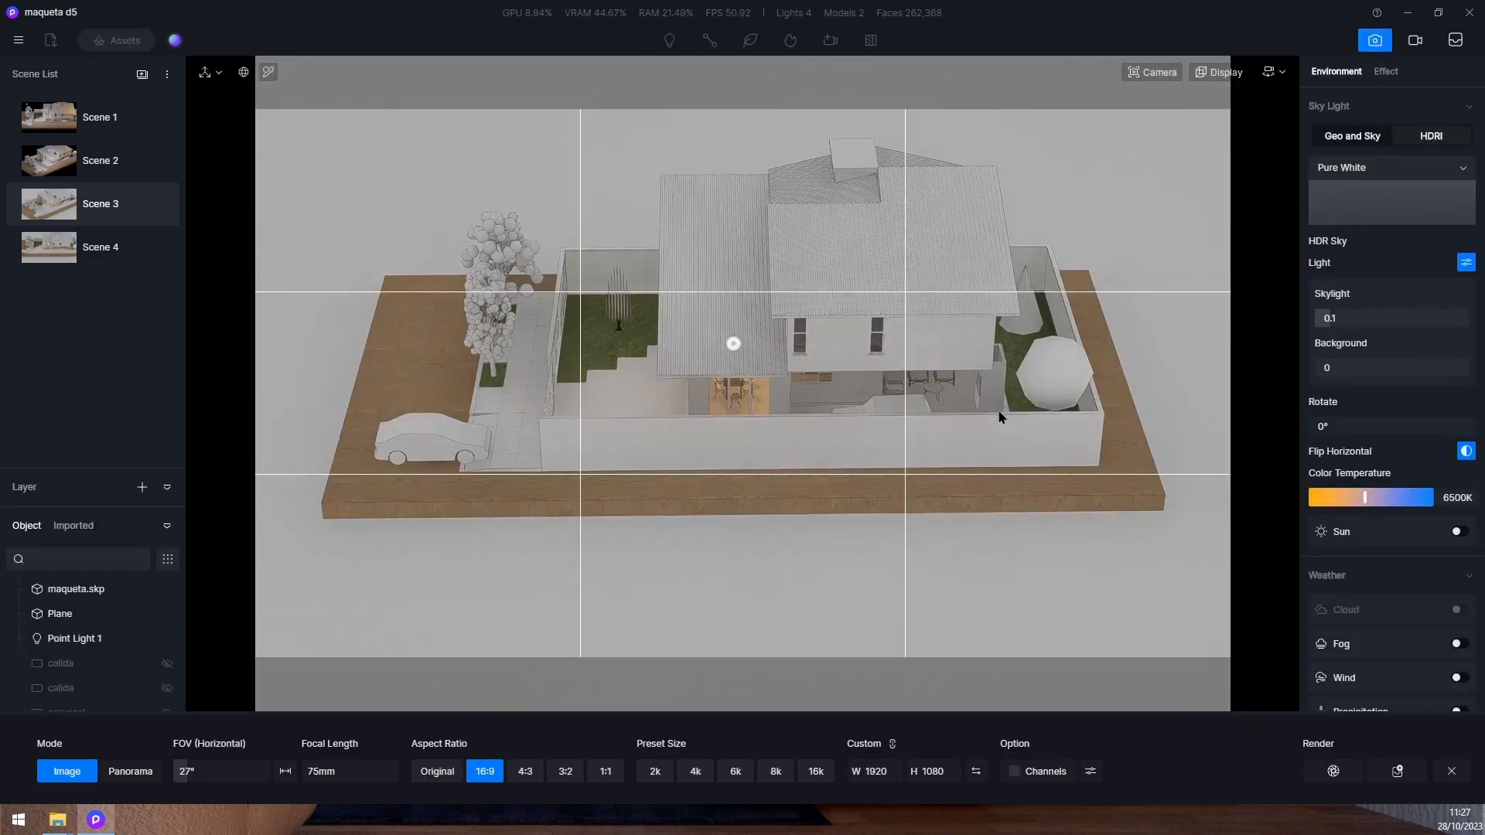
key("e")
key("e")
key("e")
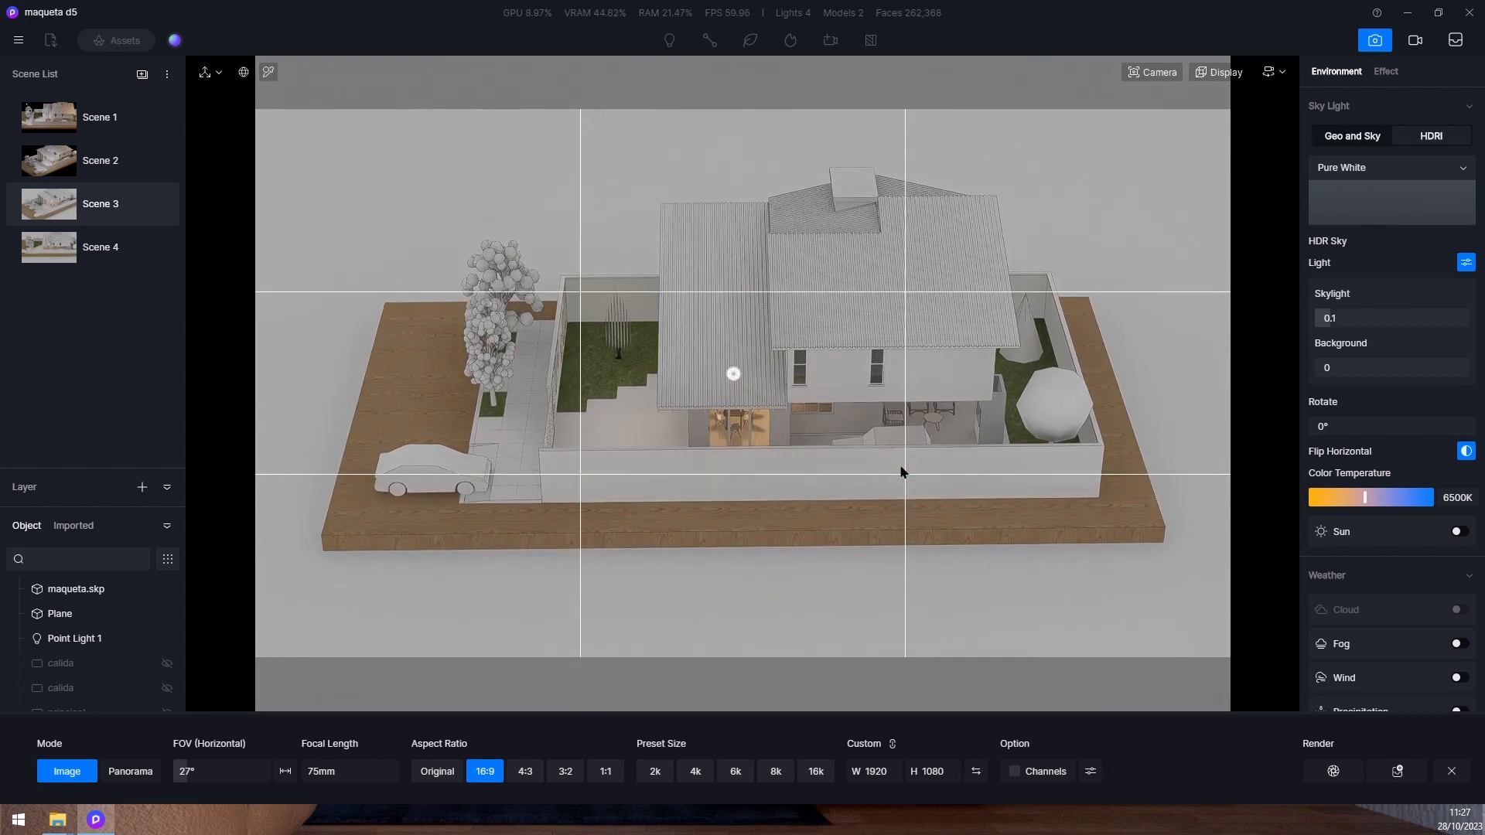
right_click_drag(900, 466, 884, 524)
key("e")
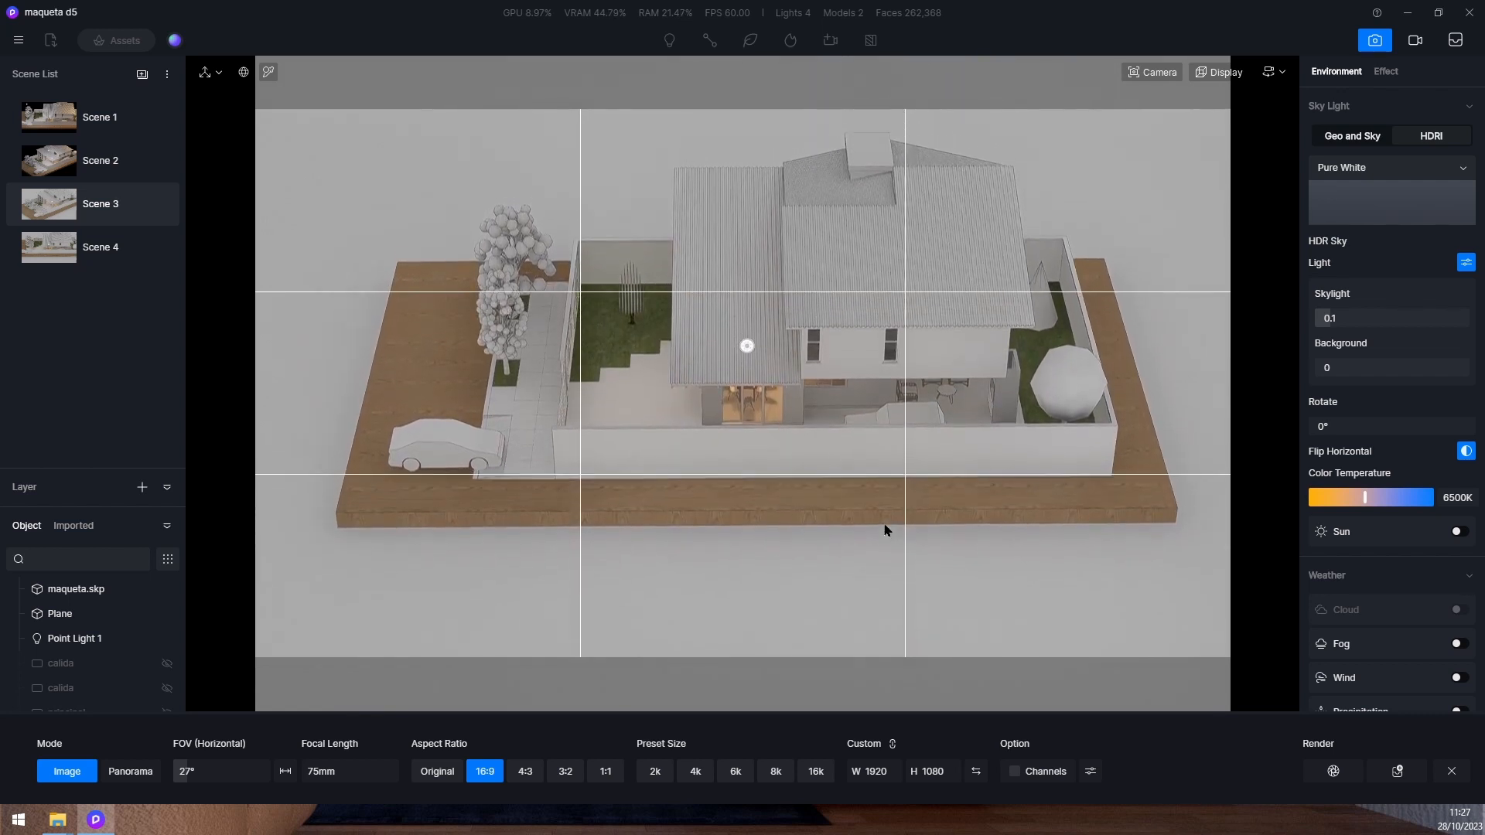
right_click_drag(853, 420, 854, 515)
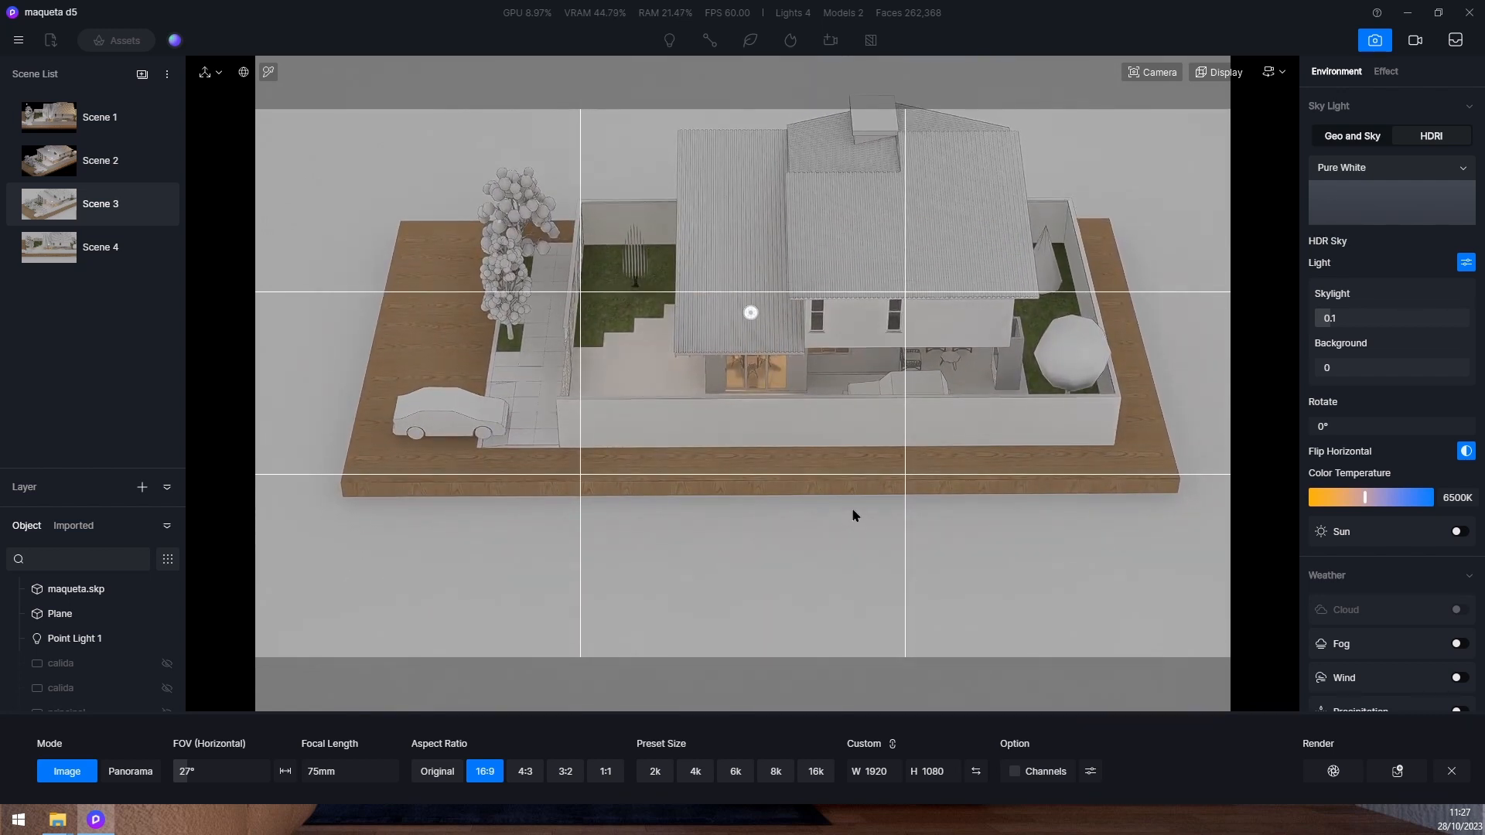
key("e")
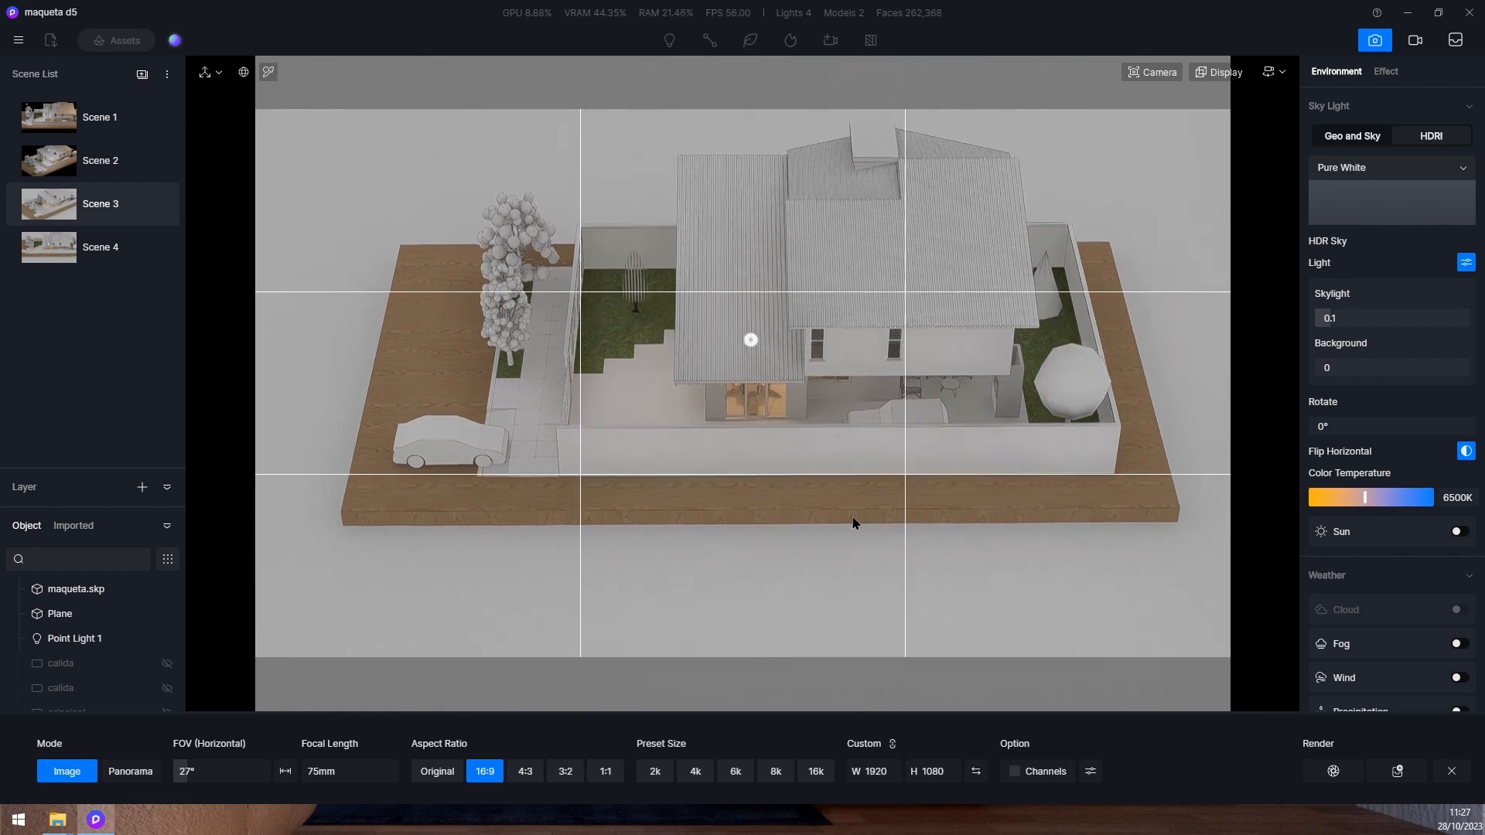
key("e")
key("e")
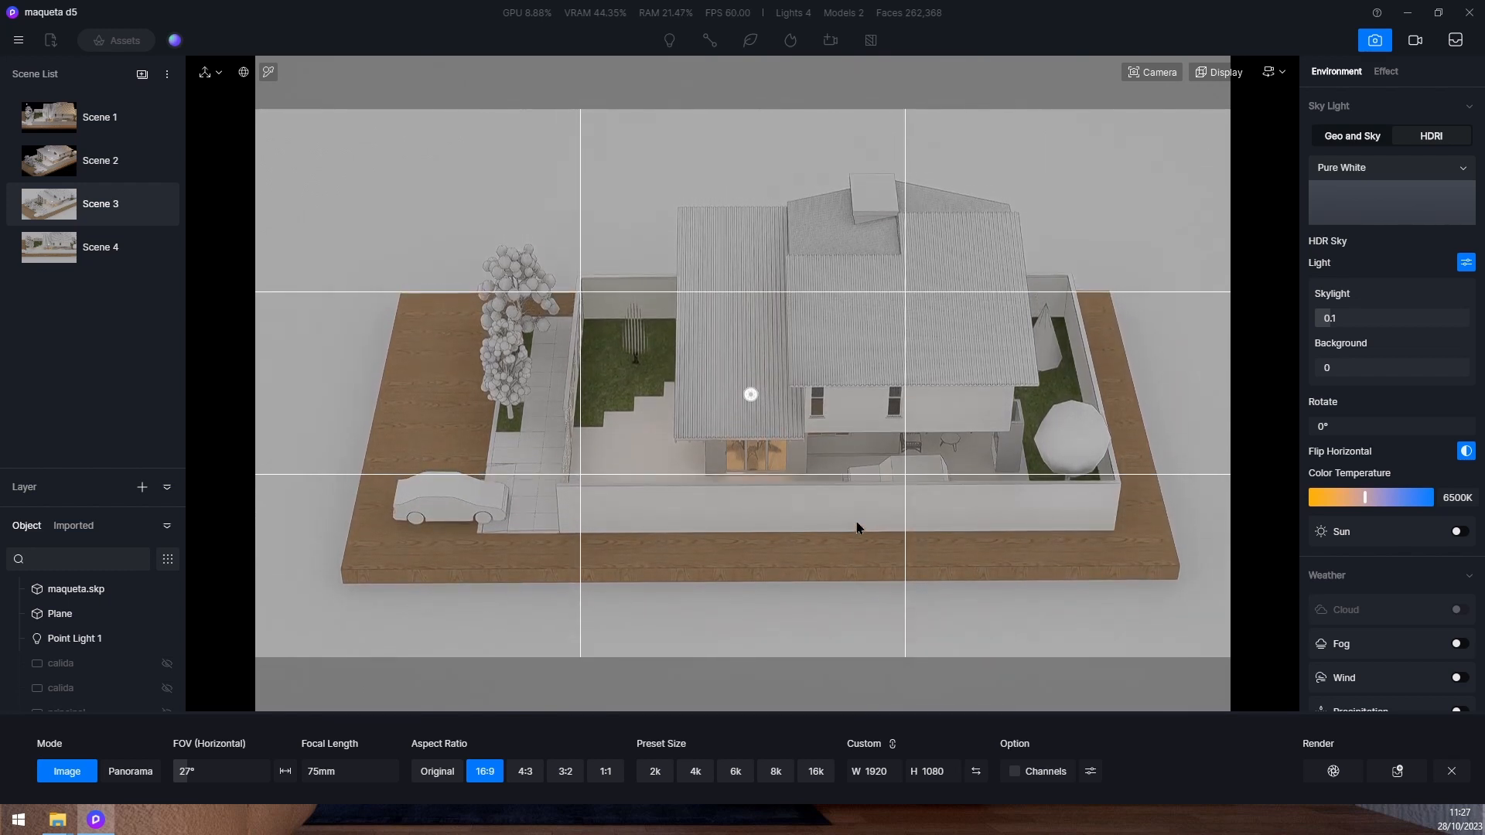
right_click_drag(856, 523, 838, 605)
key("e")
key("e")
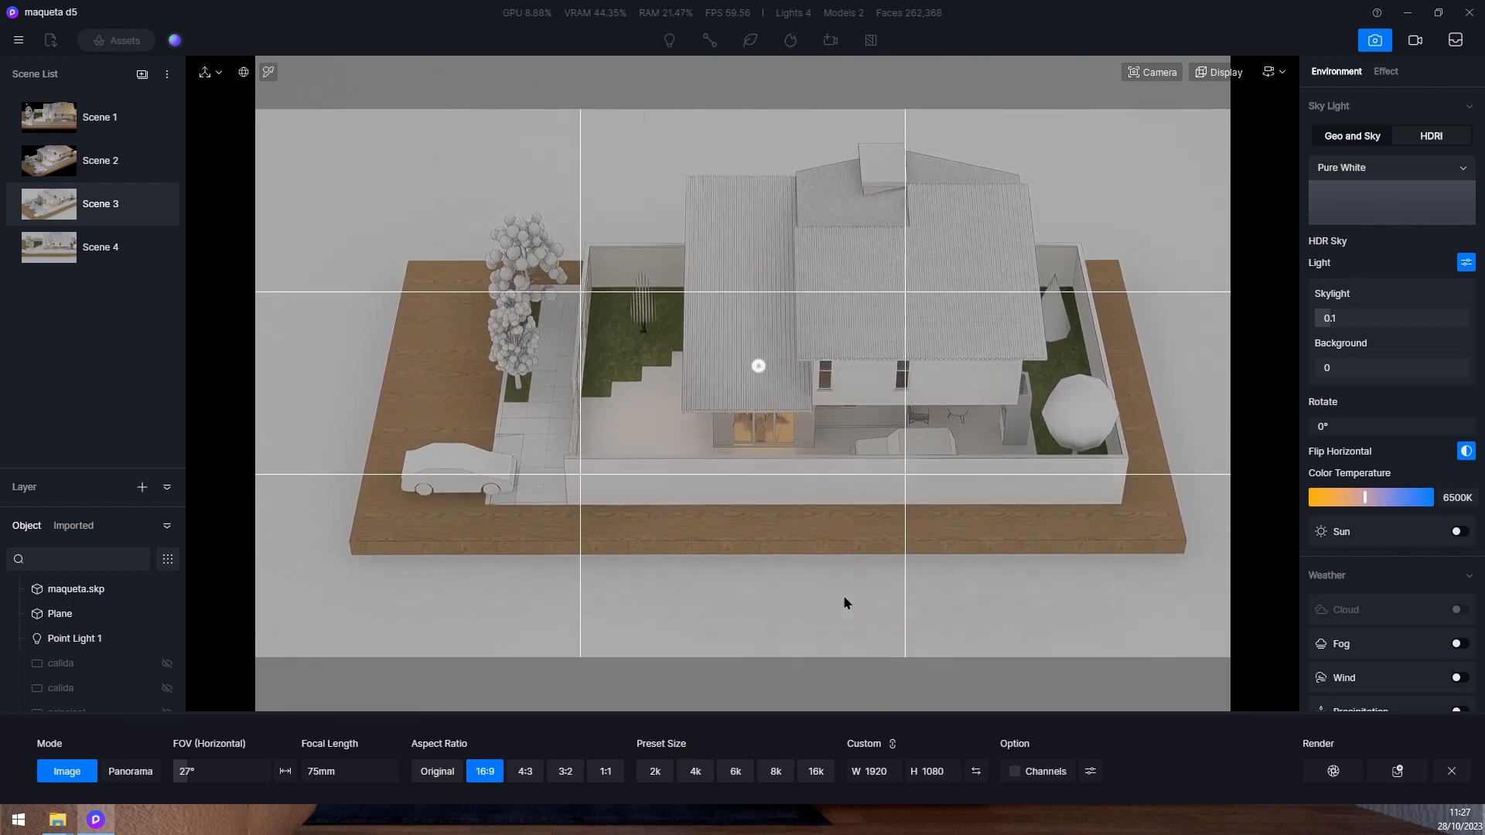
key("e")
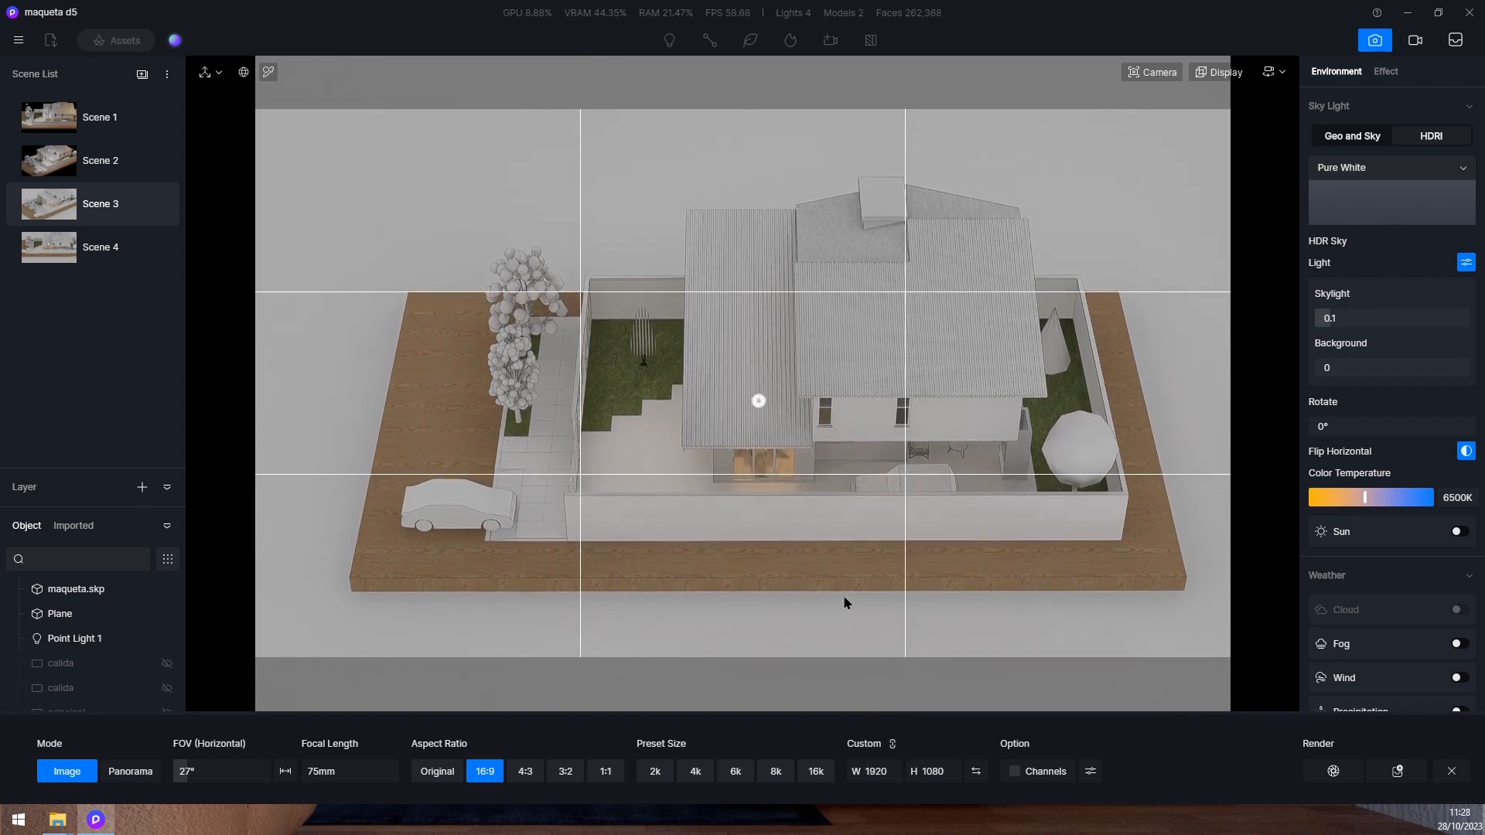
key("d")
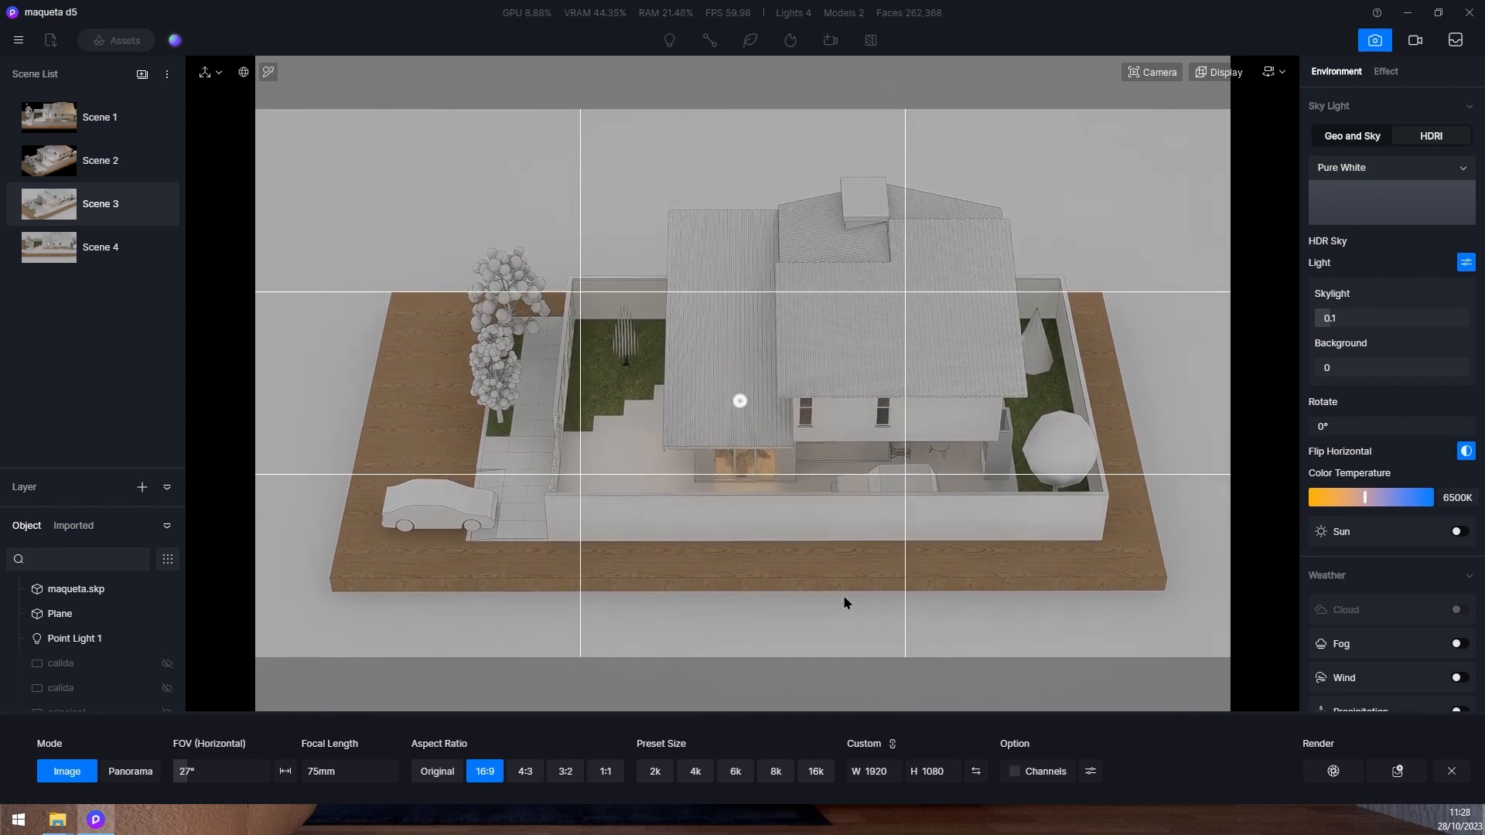
key("w")
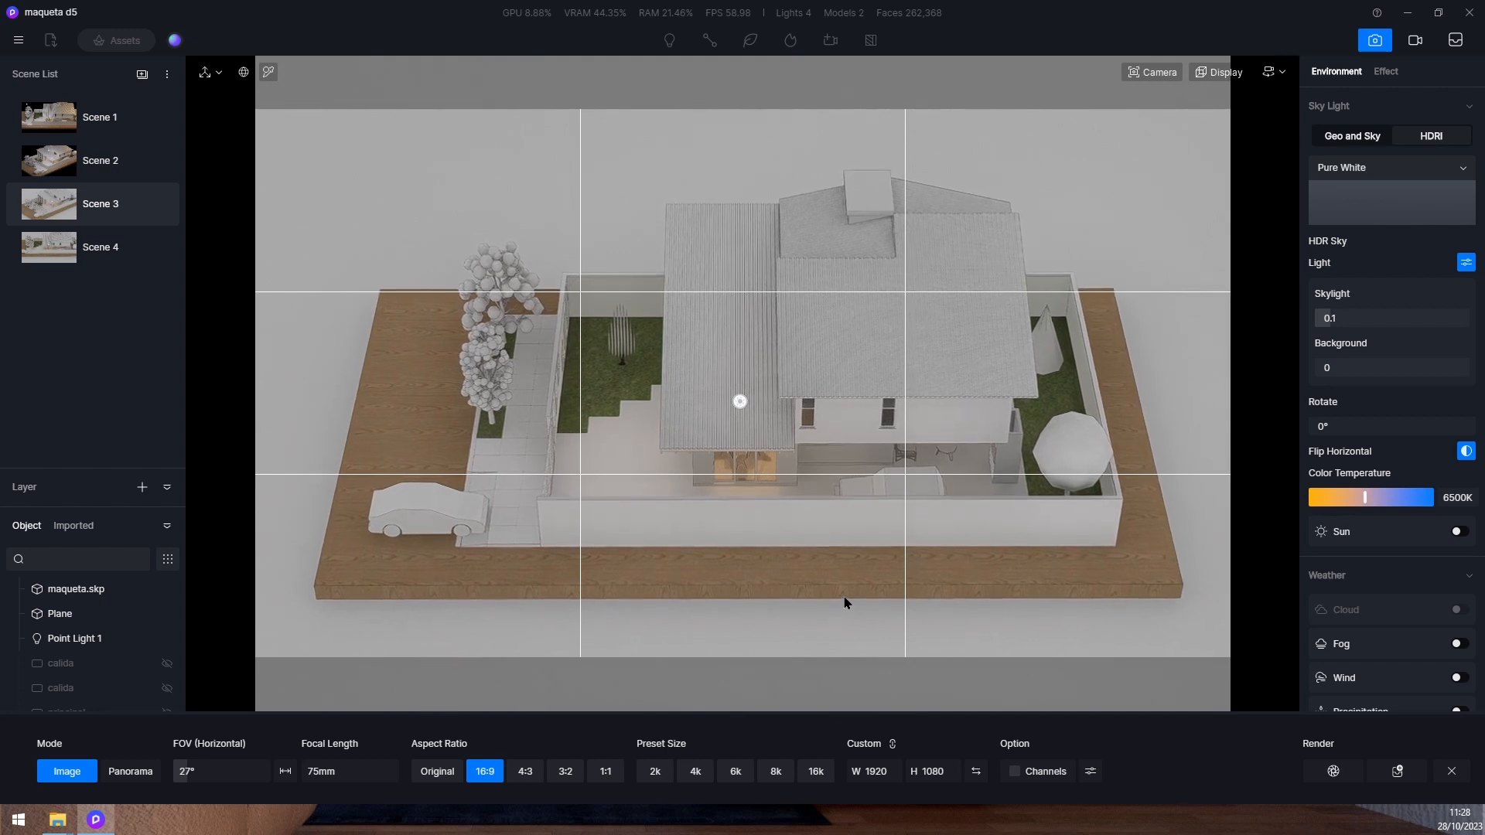
key("w")
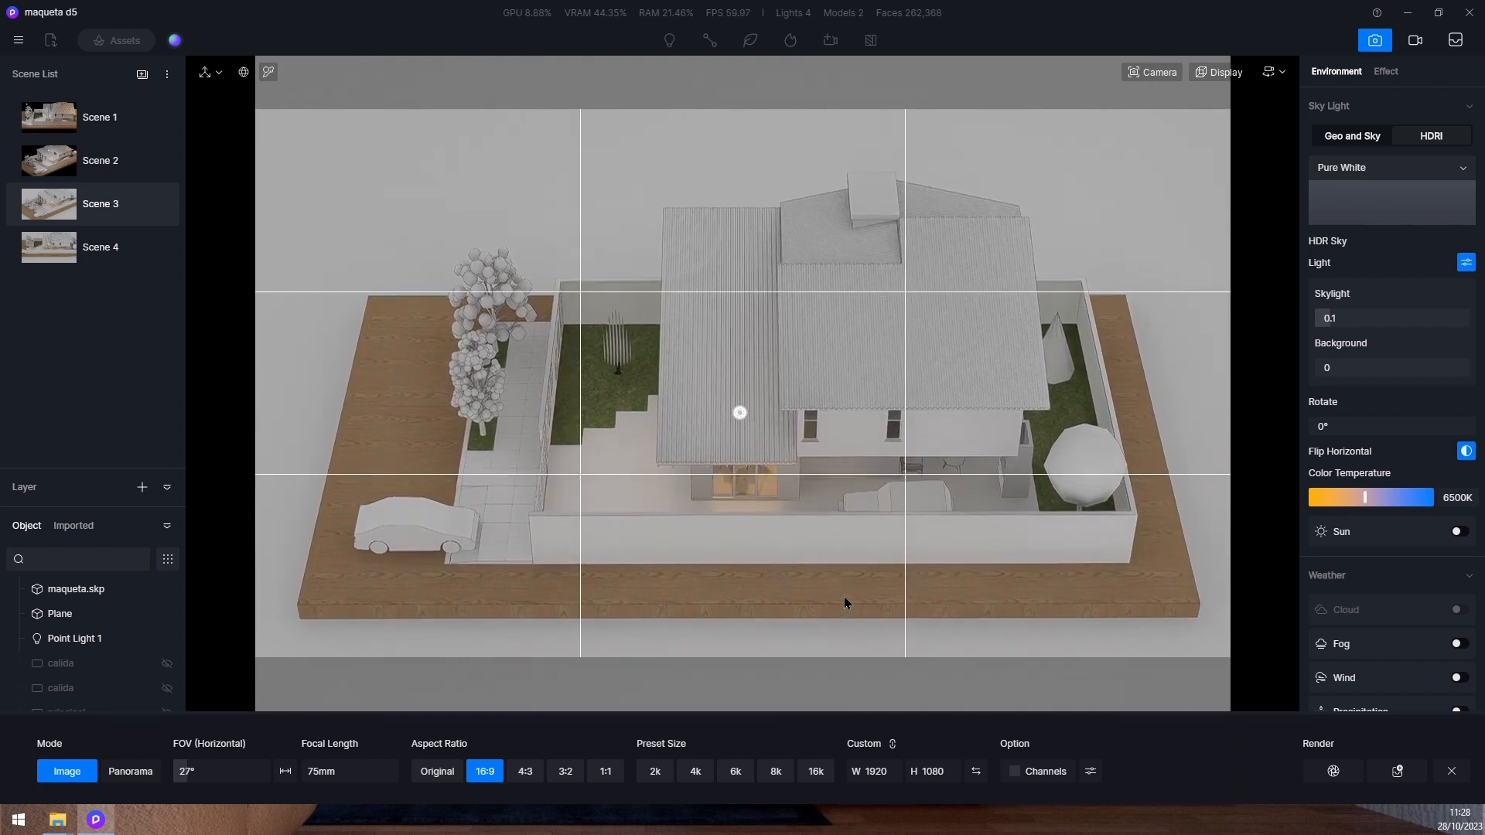
key("q")
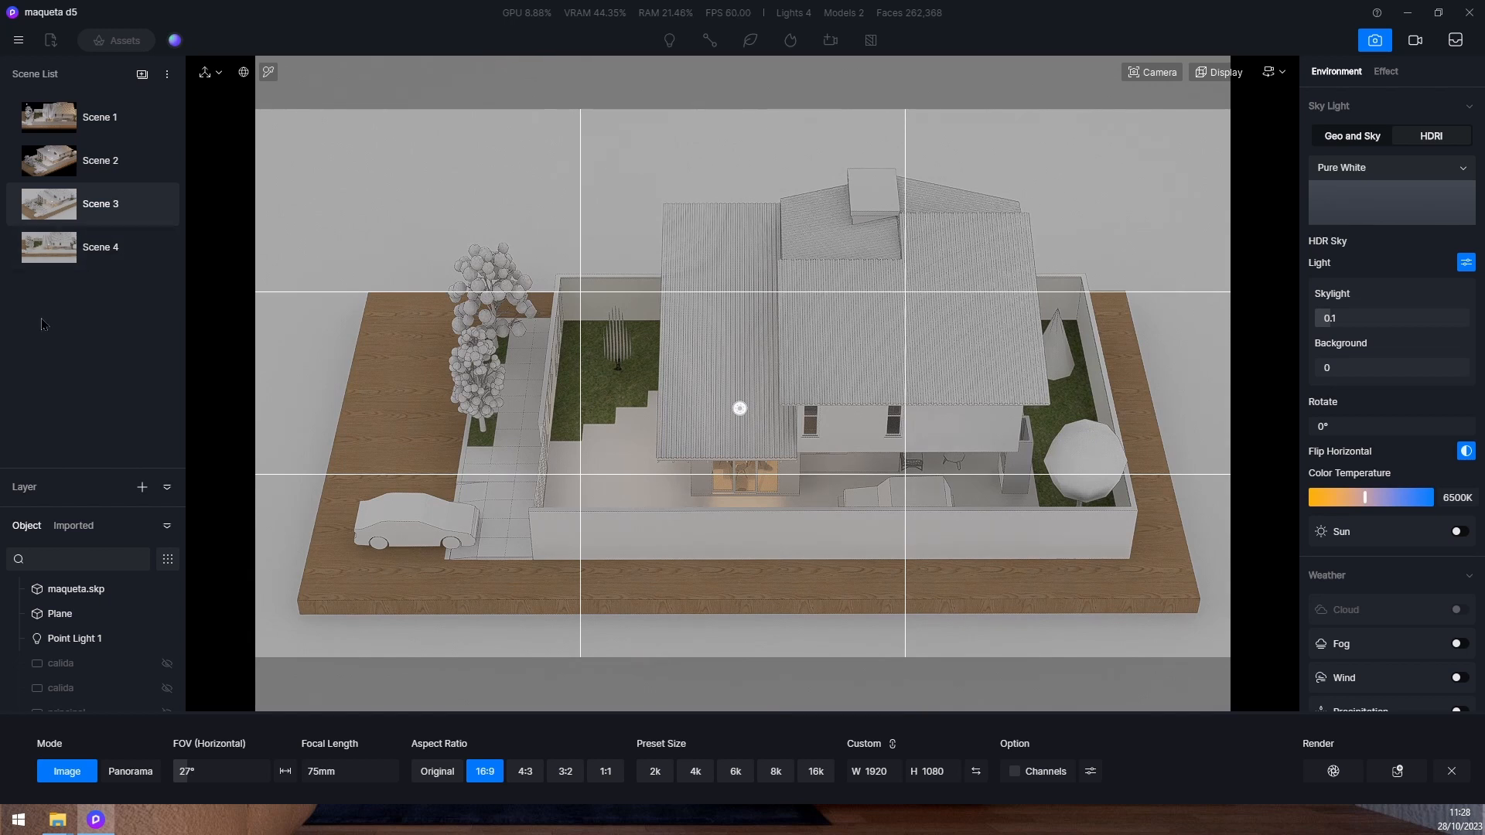
left_click(157, 249)
left_click(1451, 771)
Place a horizontal section plane on the house's patio, raise it to Z -1875 and save the cutaway as a new scene
left_click(870, 40)
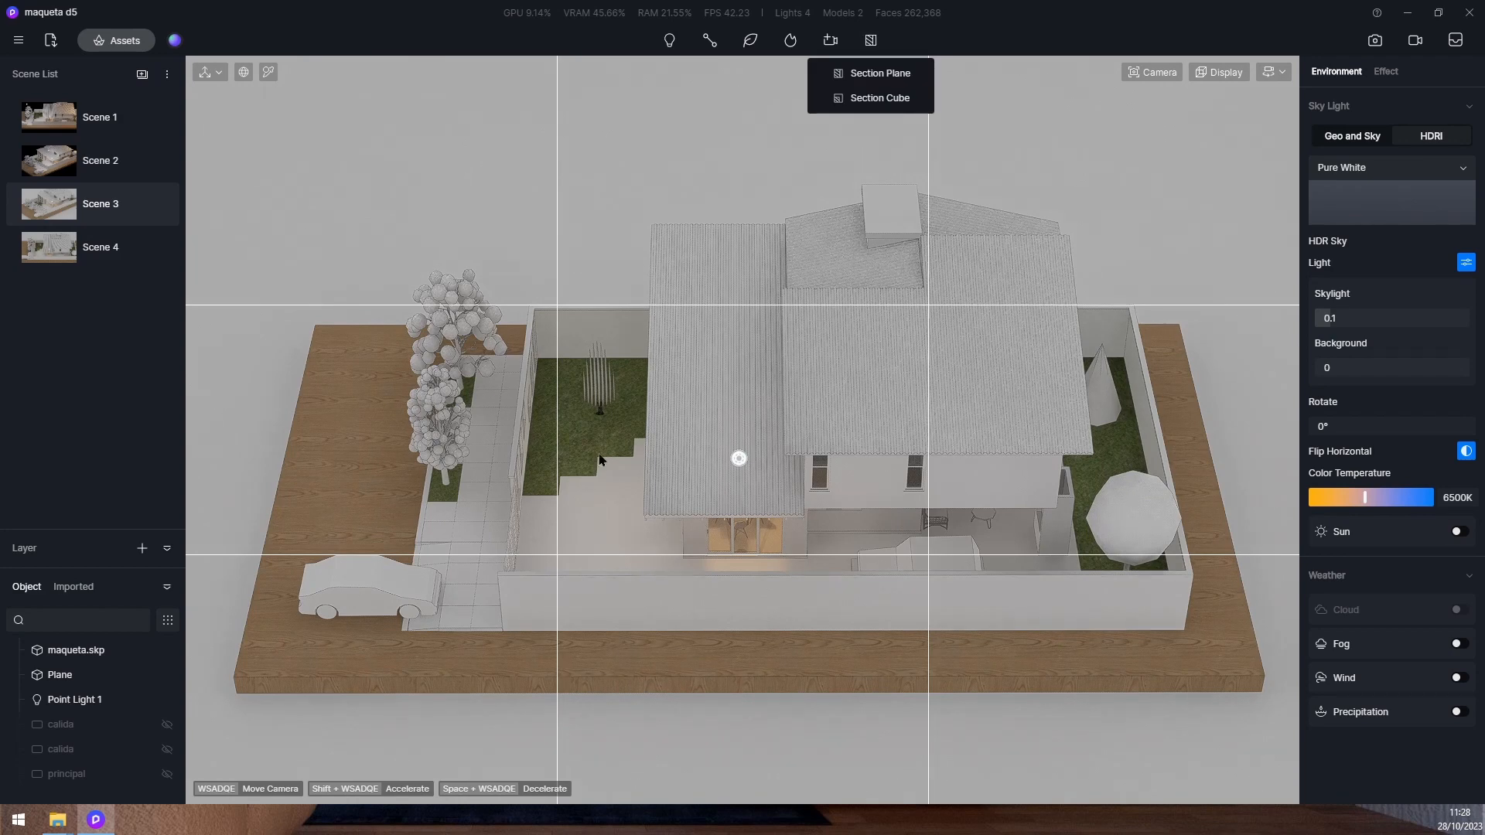
left_click(896, 109)
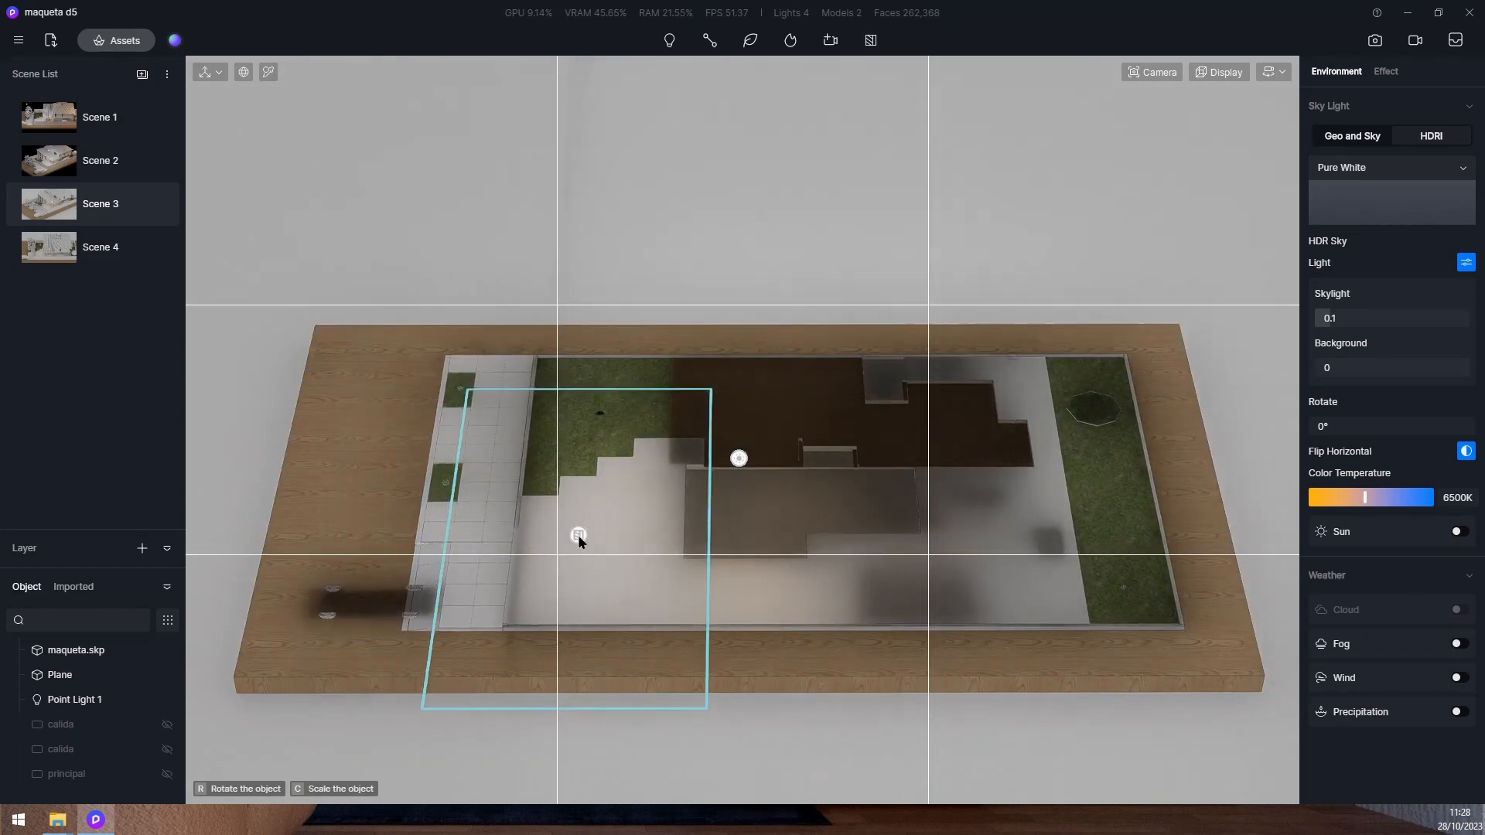
left_click(580, 533)
left_click_drag(581, 483, 569, 420)
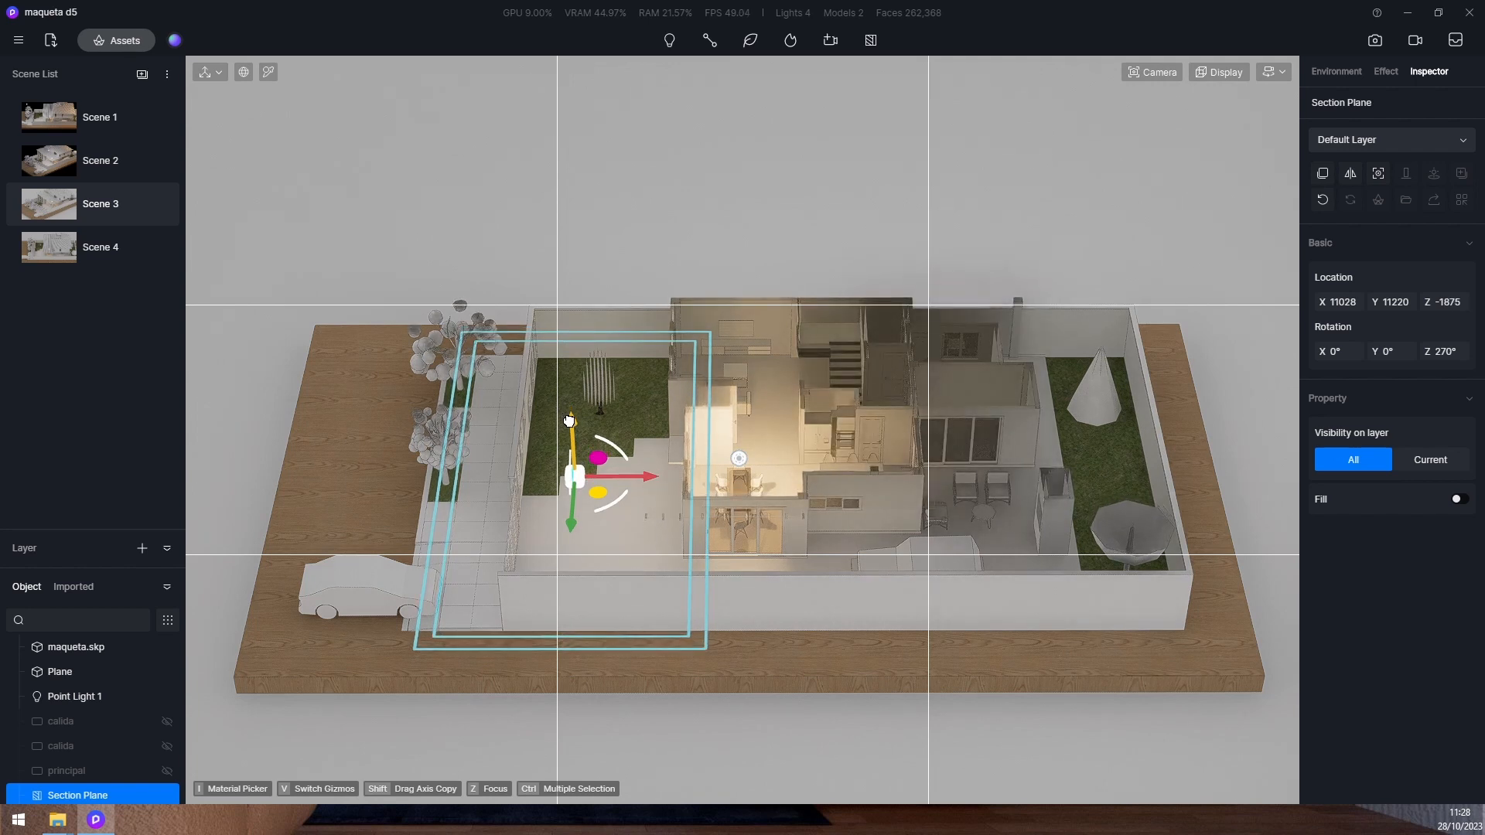
left_click(686, 189)
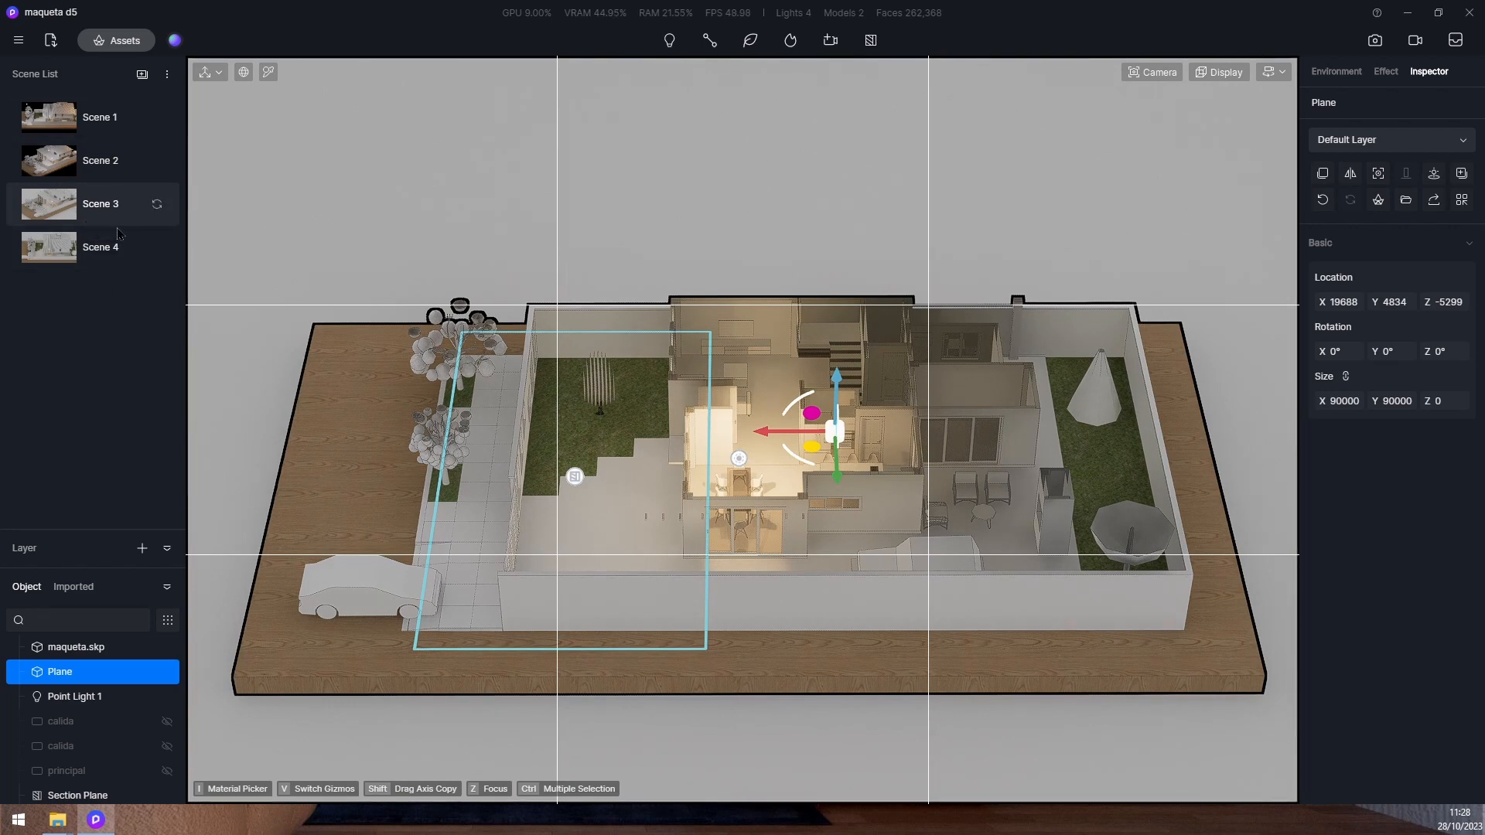
left_click(142, 74)
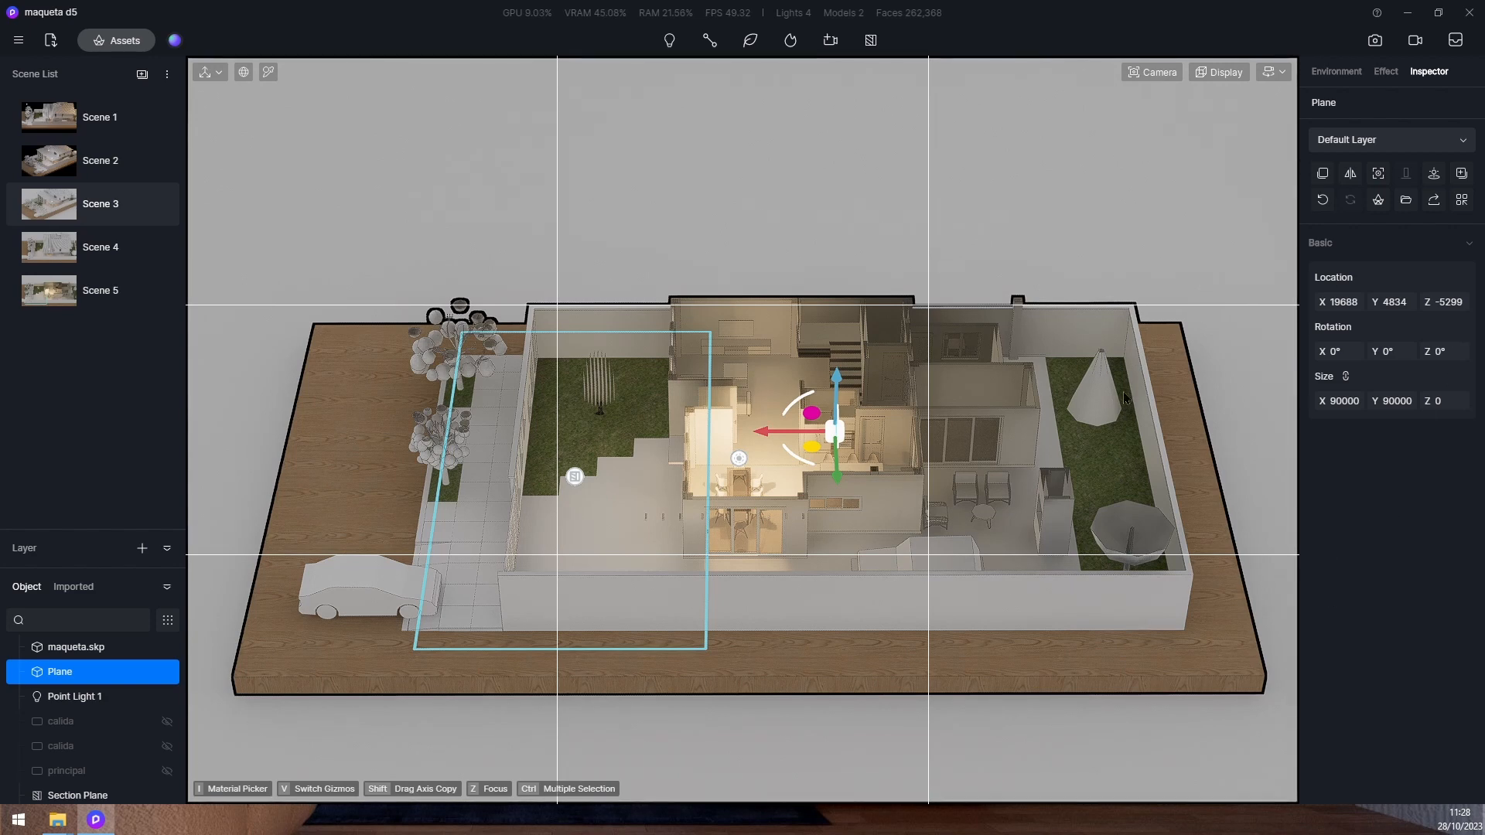
Turn on the section plane's fill and set its color to a dark grey of H 0, S 0, V 31
left_click(870, 39)
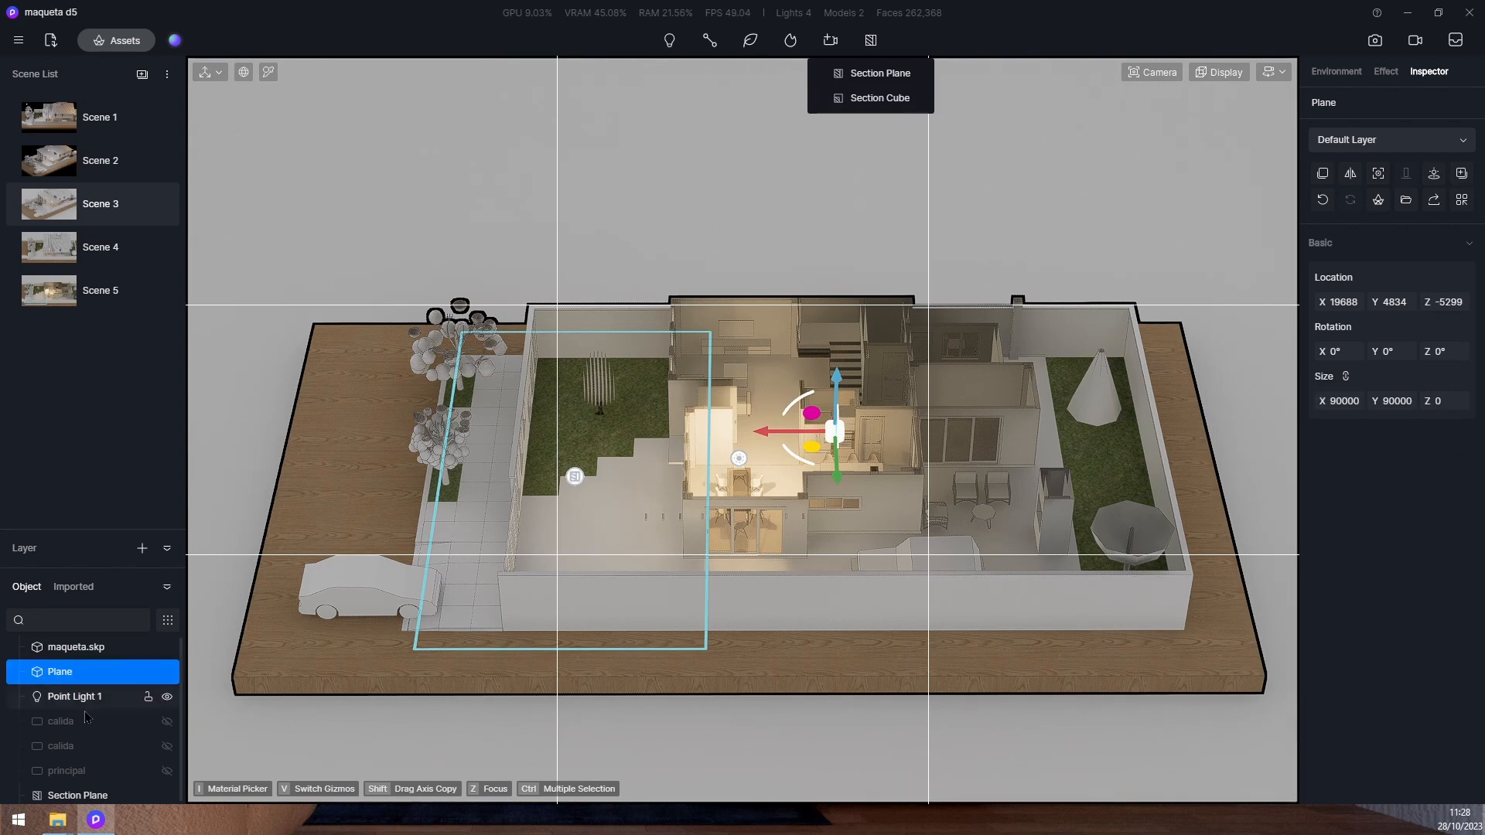
left_click(112, 795)
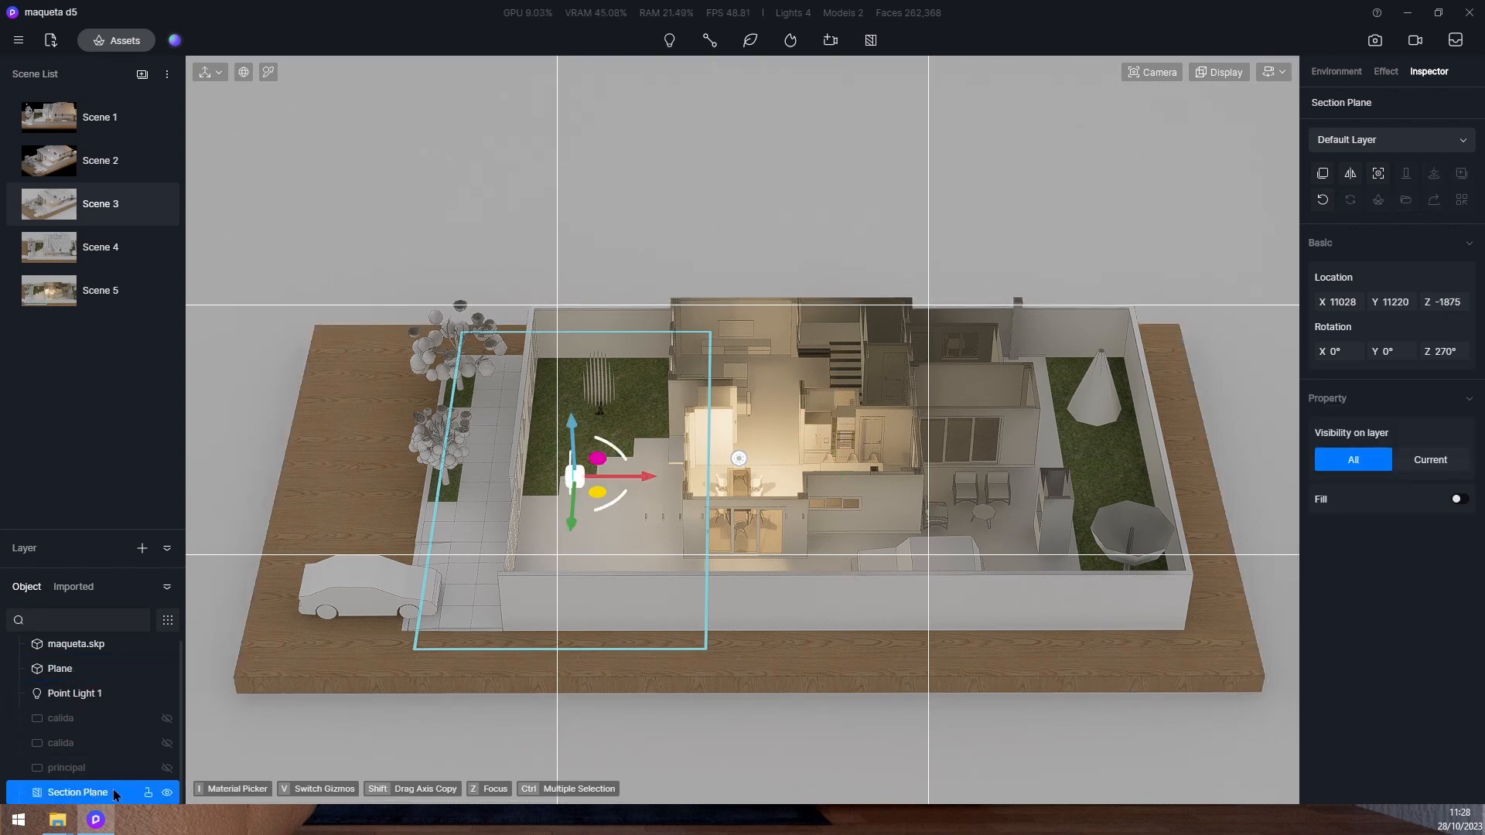
left_click(1456, 500)
left_click(1401, 529)
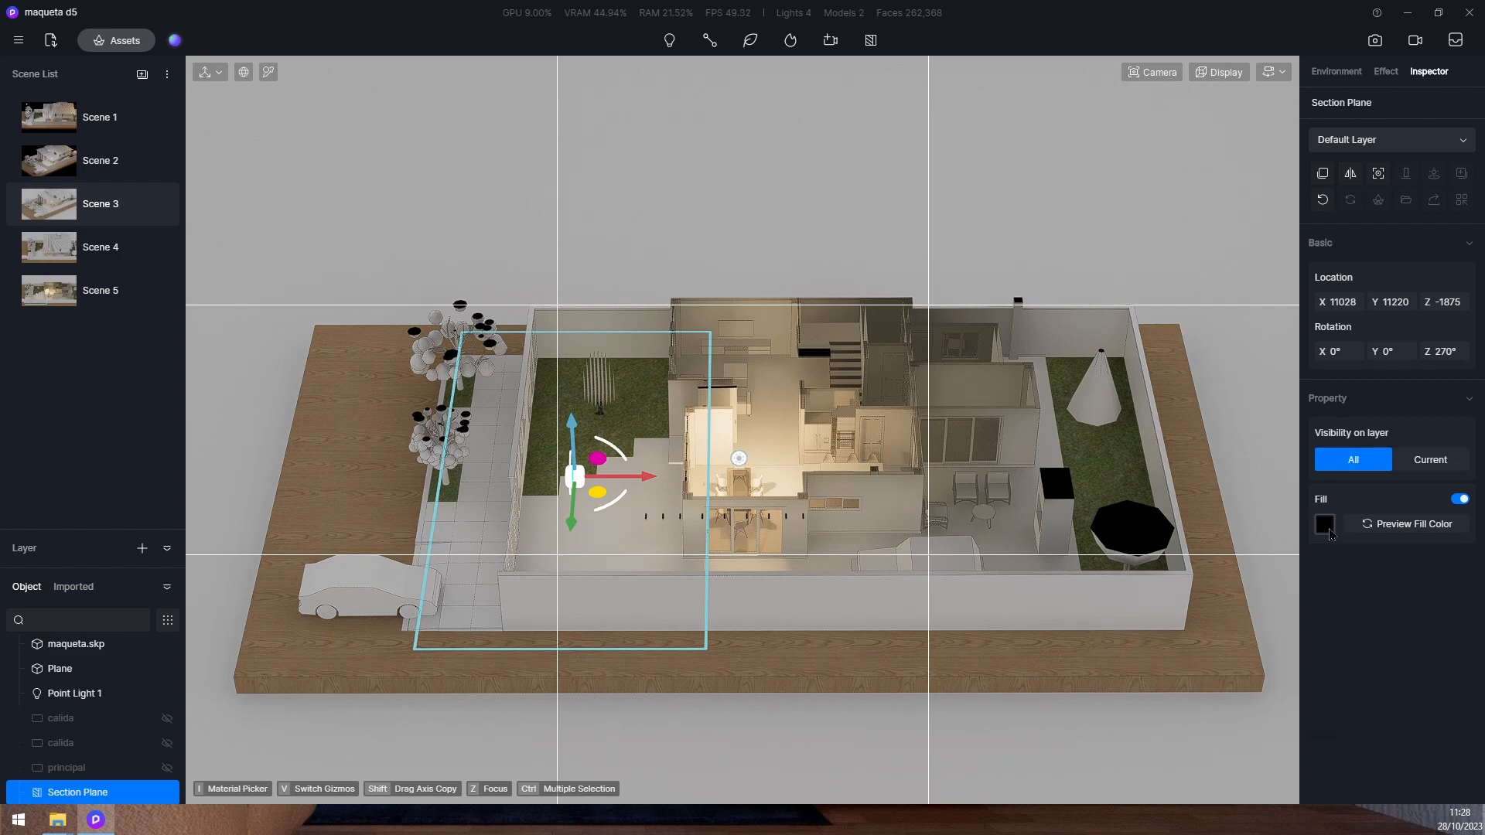
left_click(1326, 526)
left_click_drag(1314, 648, 1279, 633)
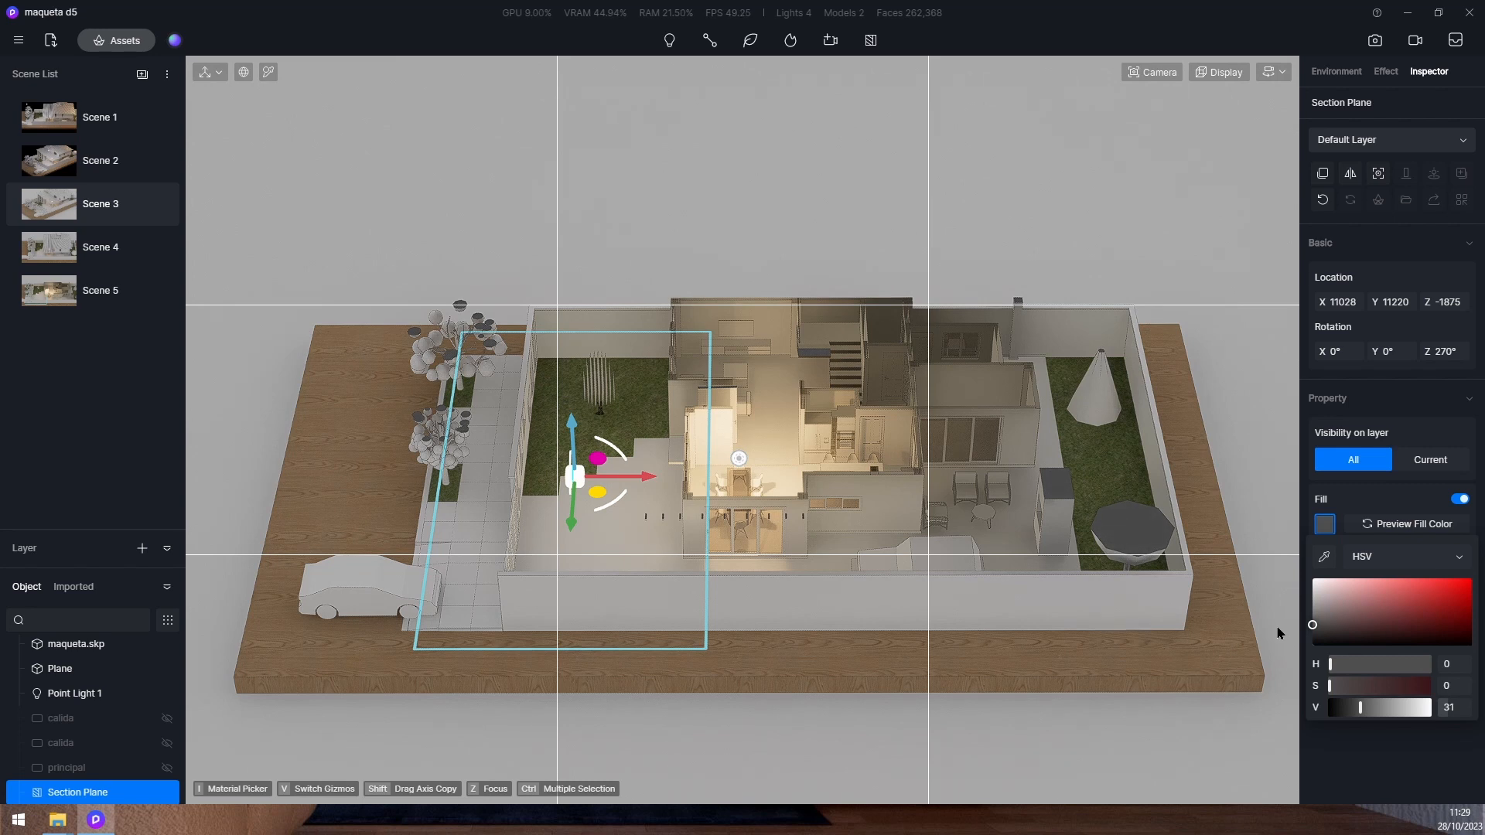
Update Scene 5 with the filled section cut and check its framing in 16:9 image mode
left_click(1245, 449)
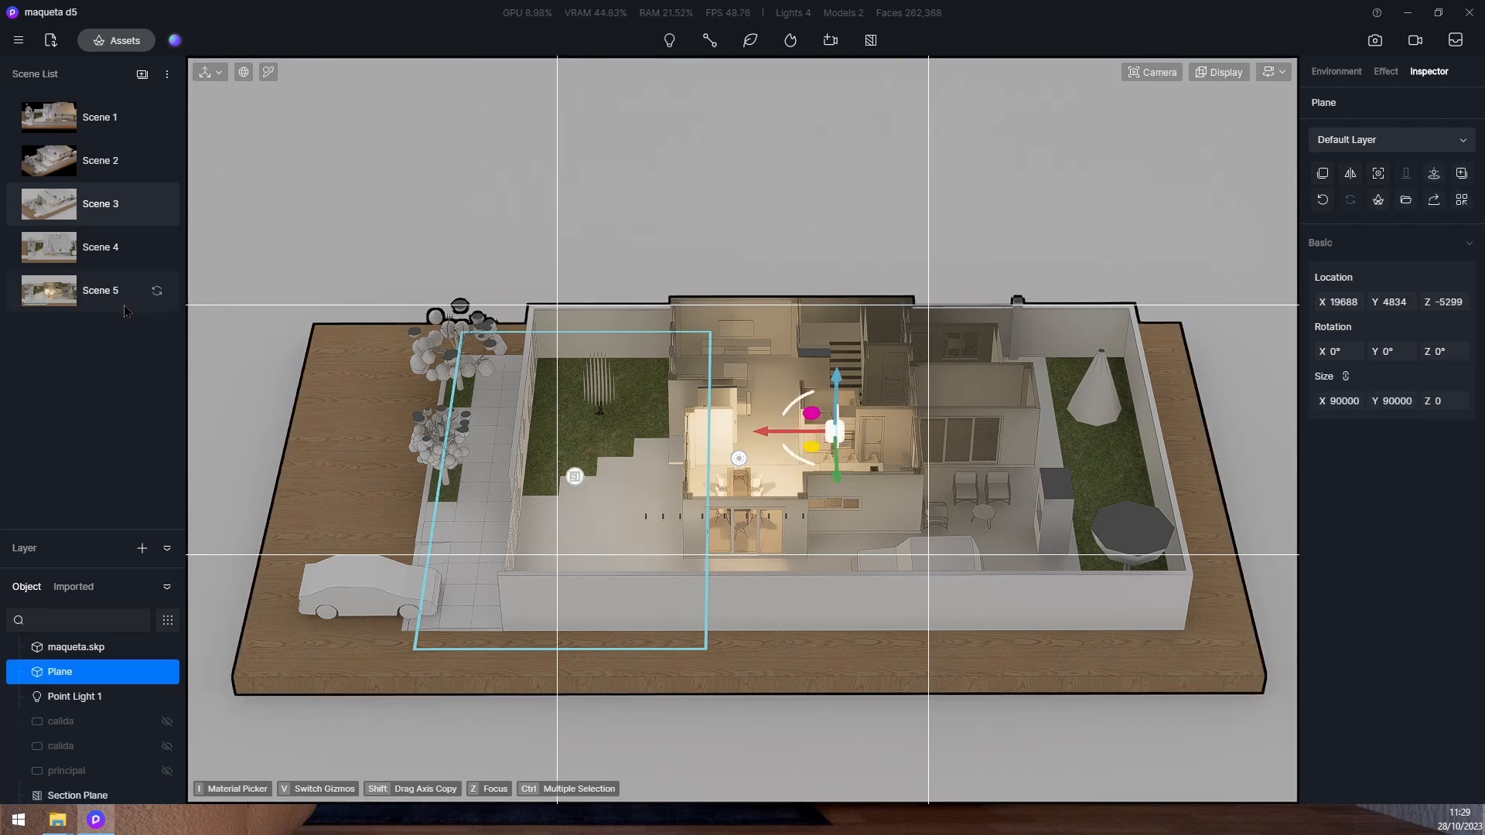
left_click(157, 292)
left_click(1375, 40)
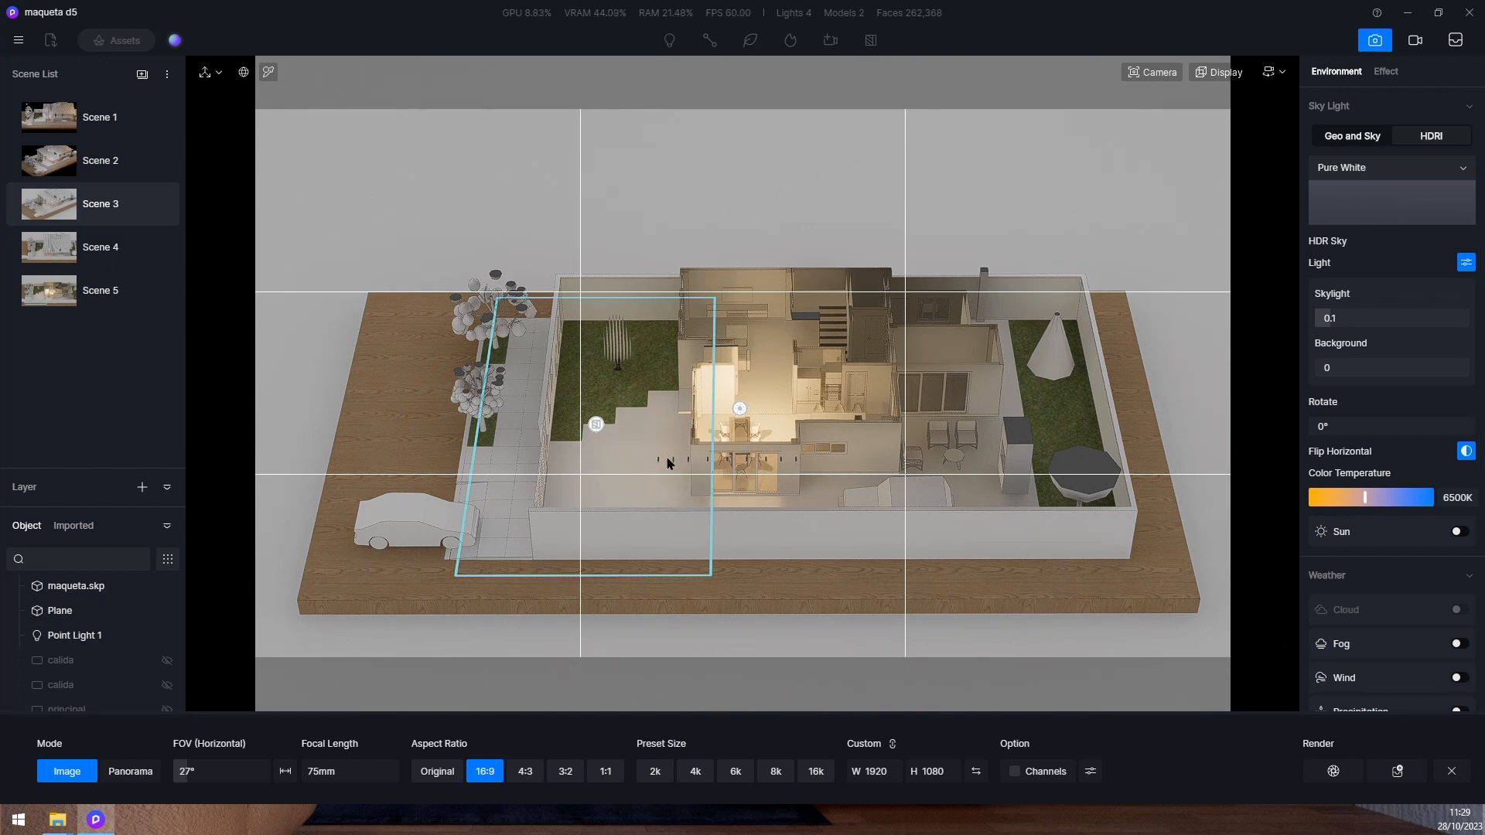
left_click(1451, 771)
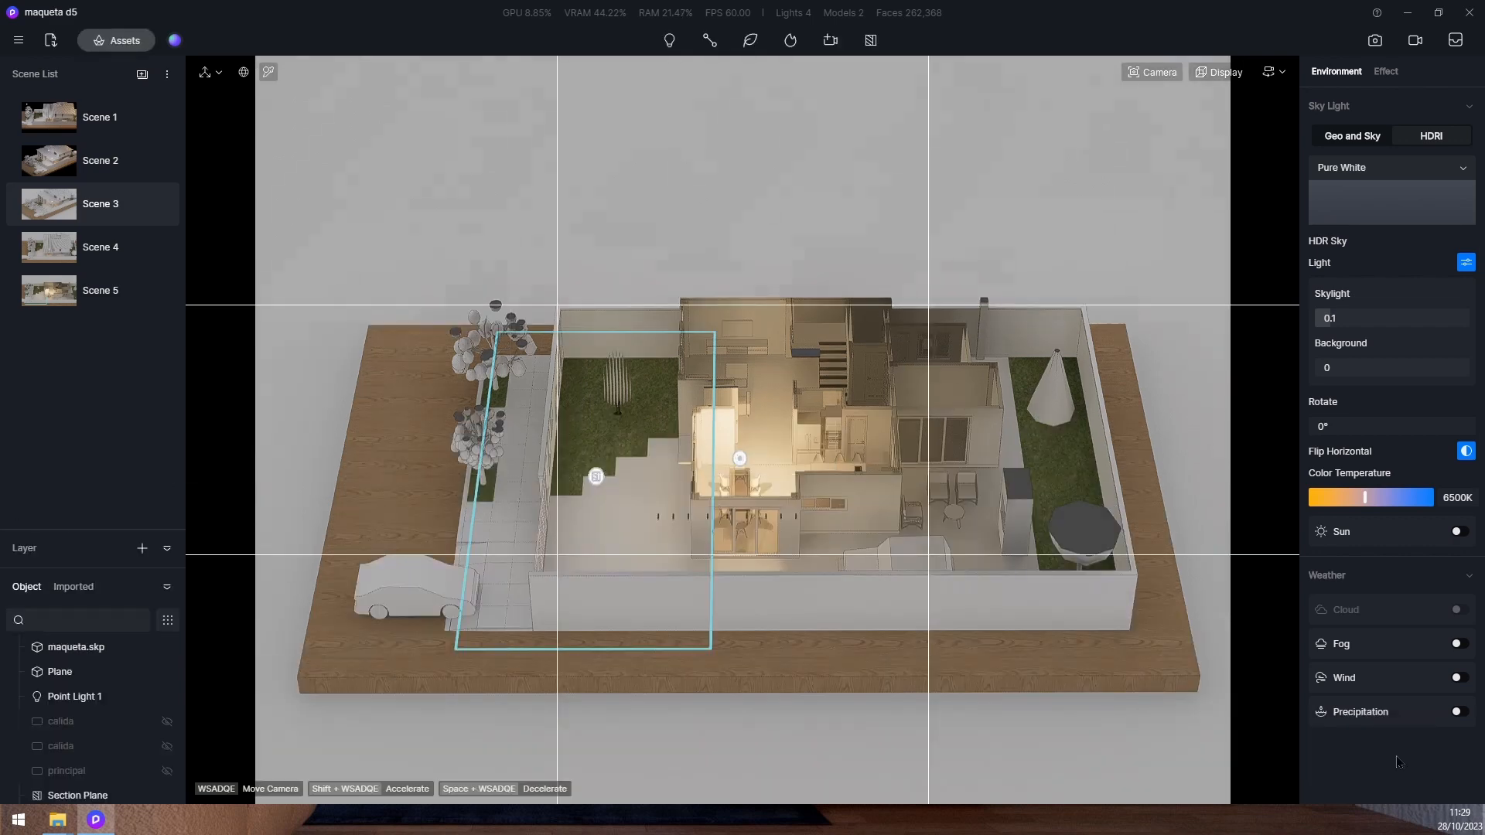
Lower the section plane to Z -1938 and add the Scene 5 cutaway to the render queue as a 16:9 image
left_click(103, 794)
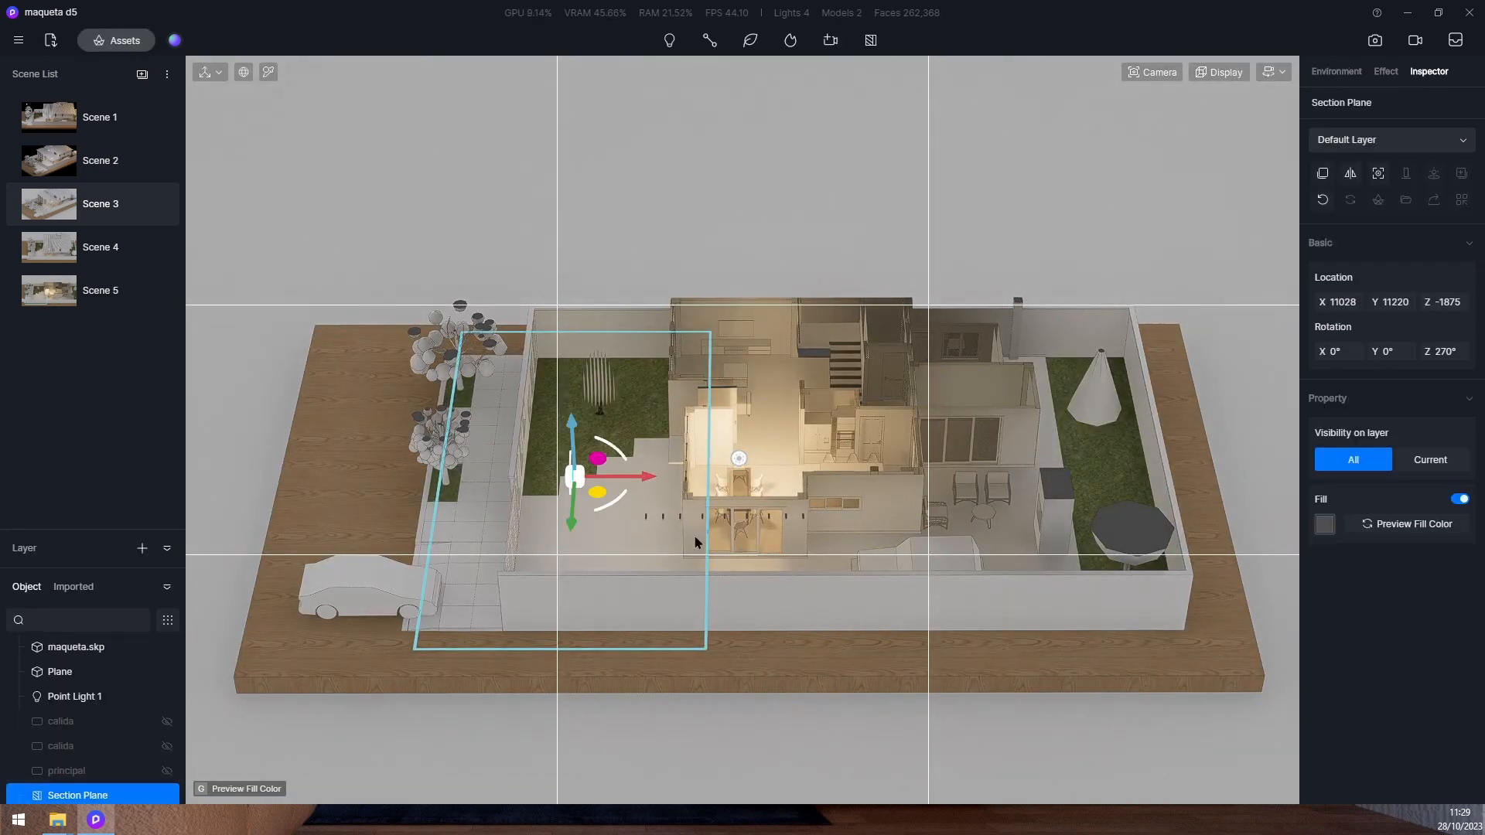
left_click_drag(573, 426, 573, 426)
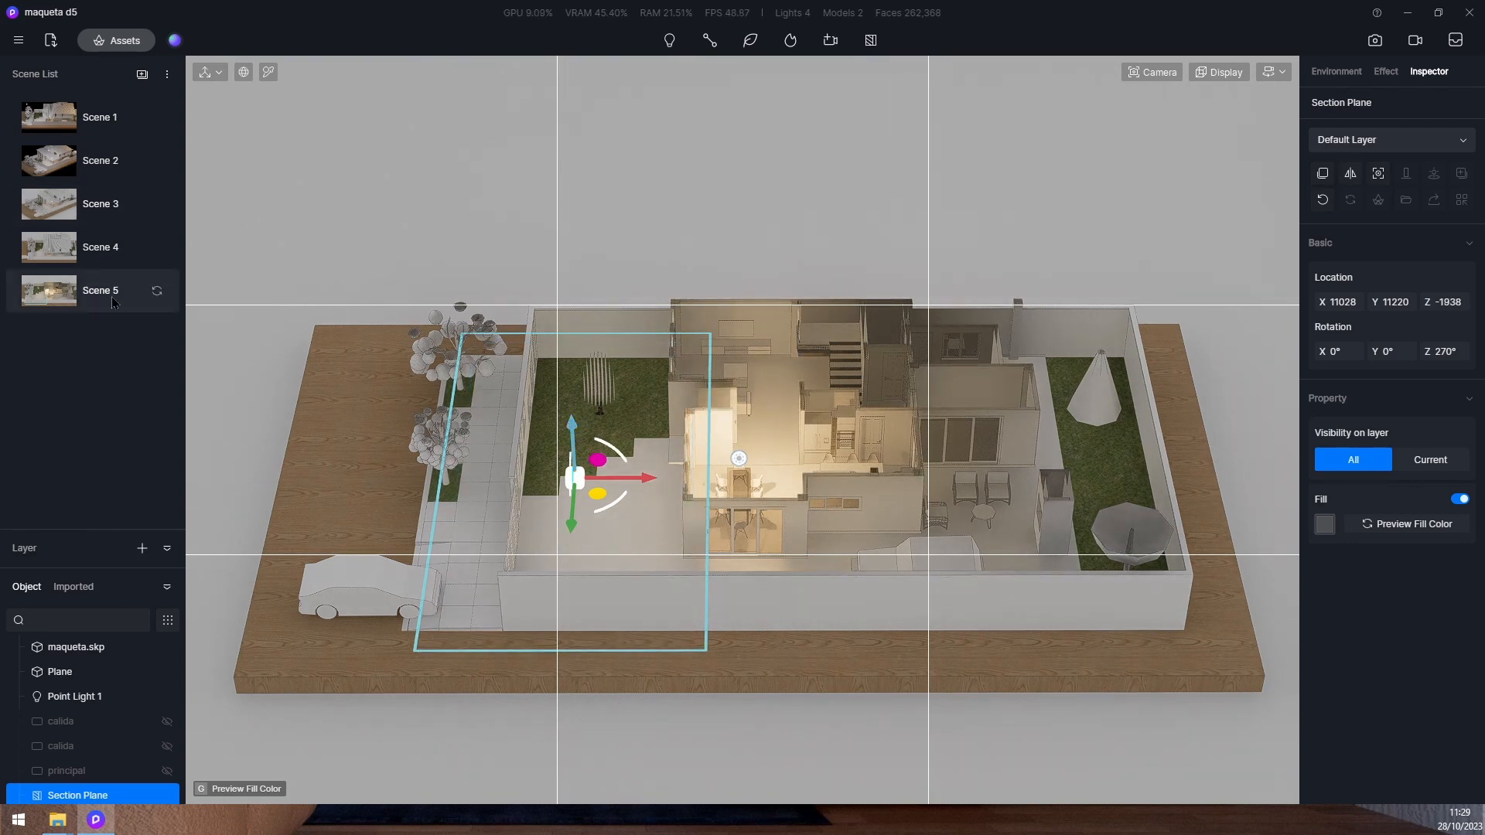
left_click(1375, 41)
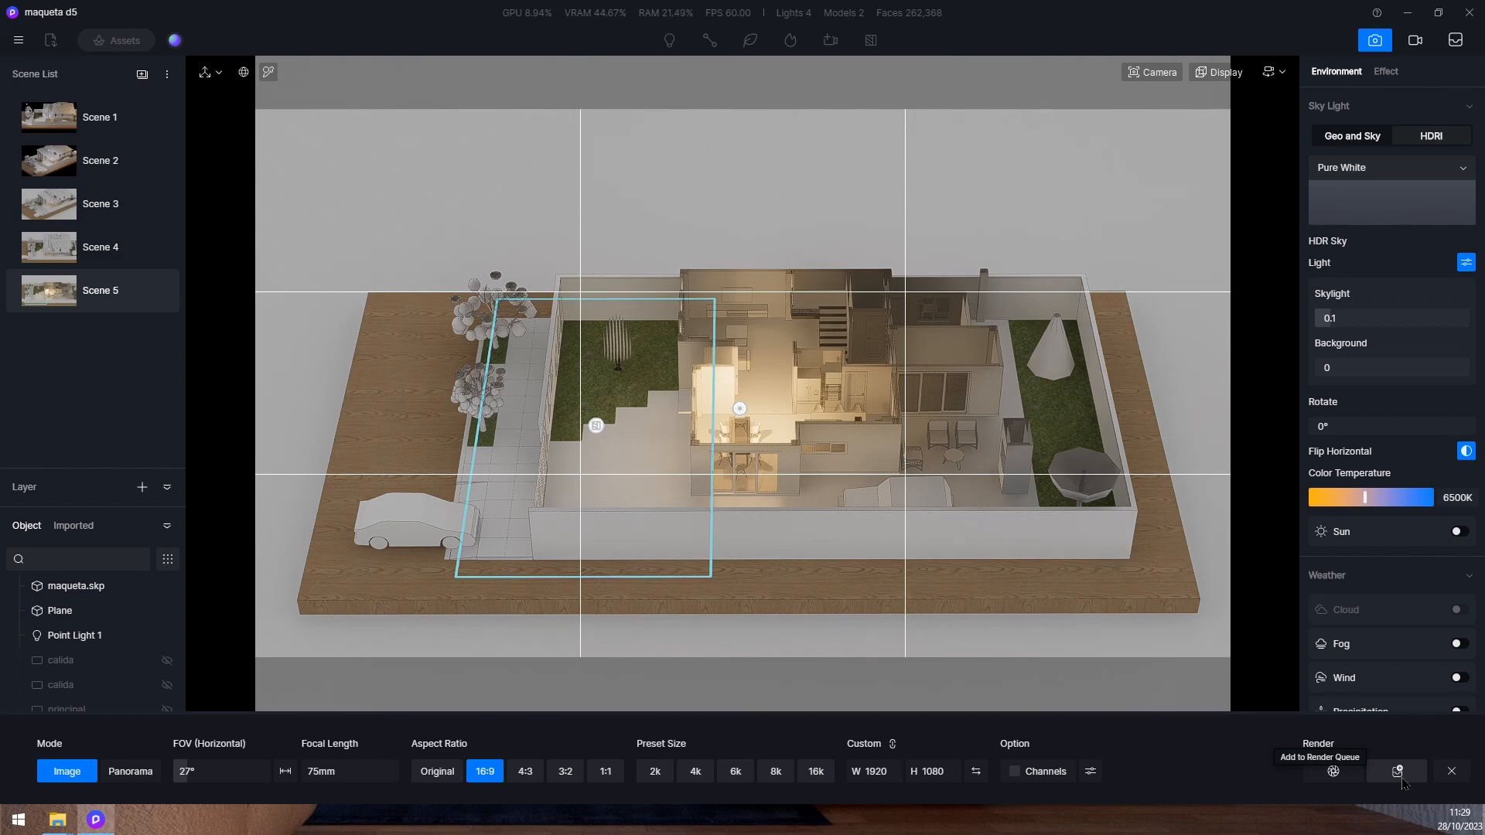
Switch to Scene 4, hide the section plane and add the uncut frontal view to the render queue
mouse_move(118, 299)
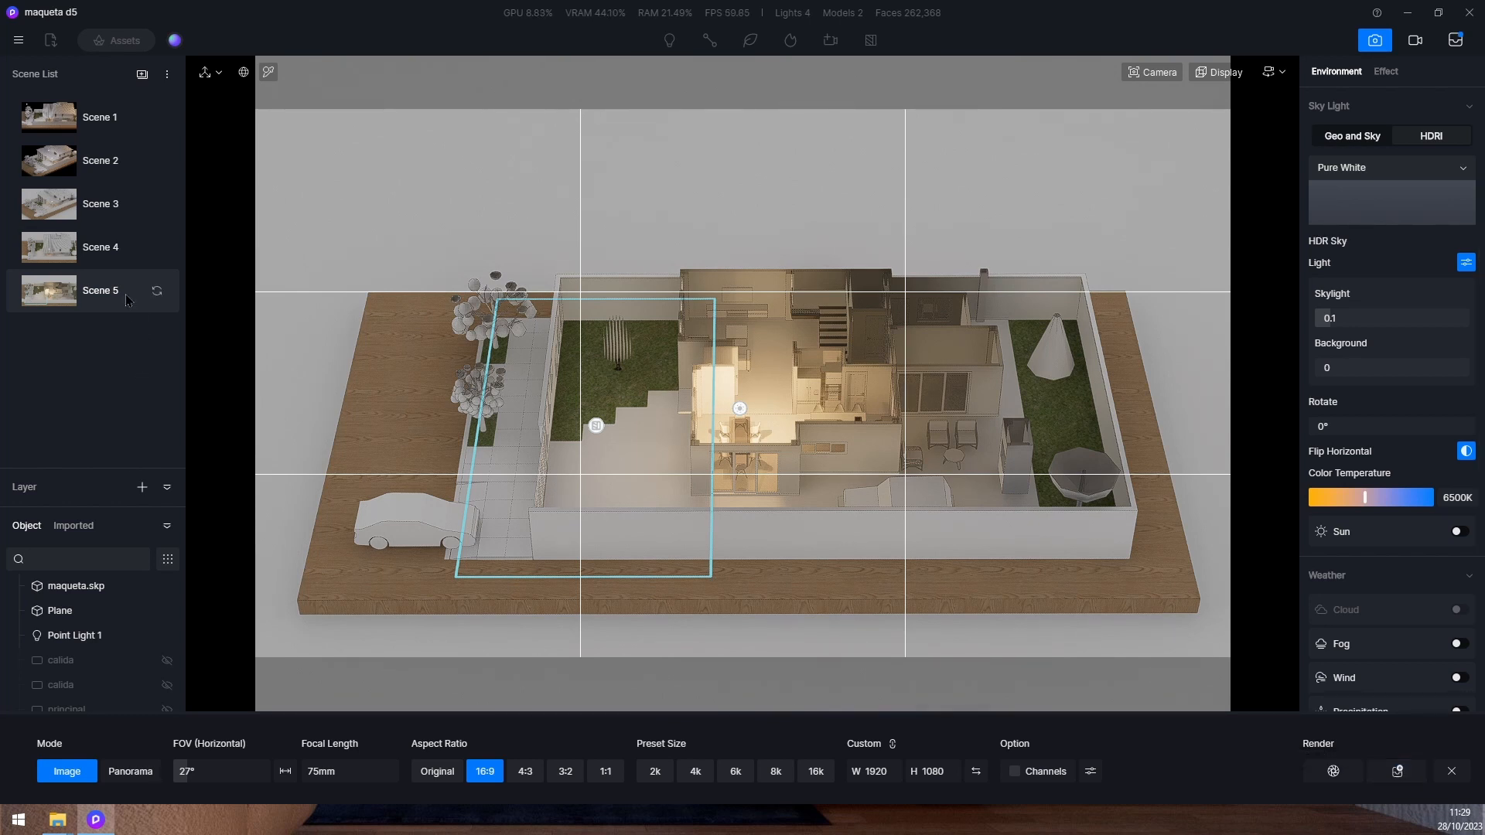
double_click(100, 253)
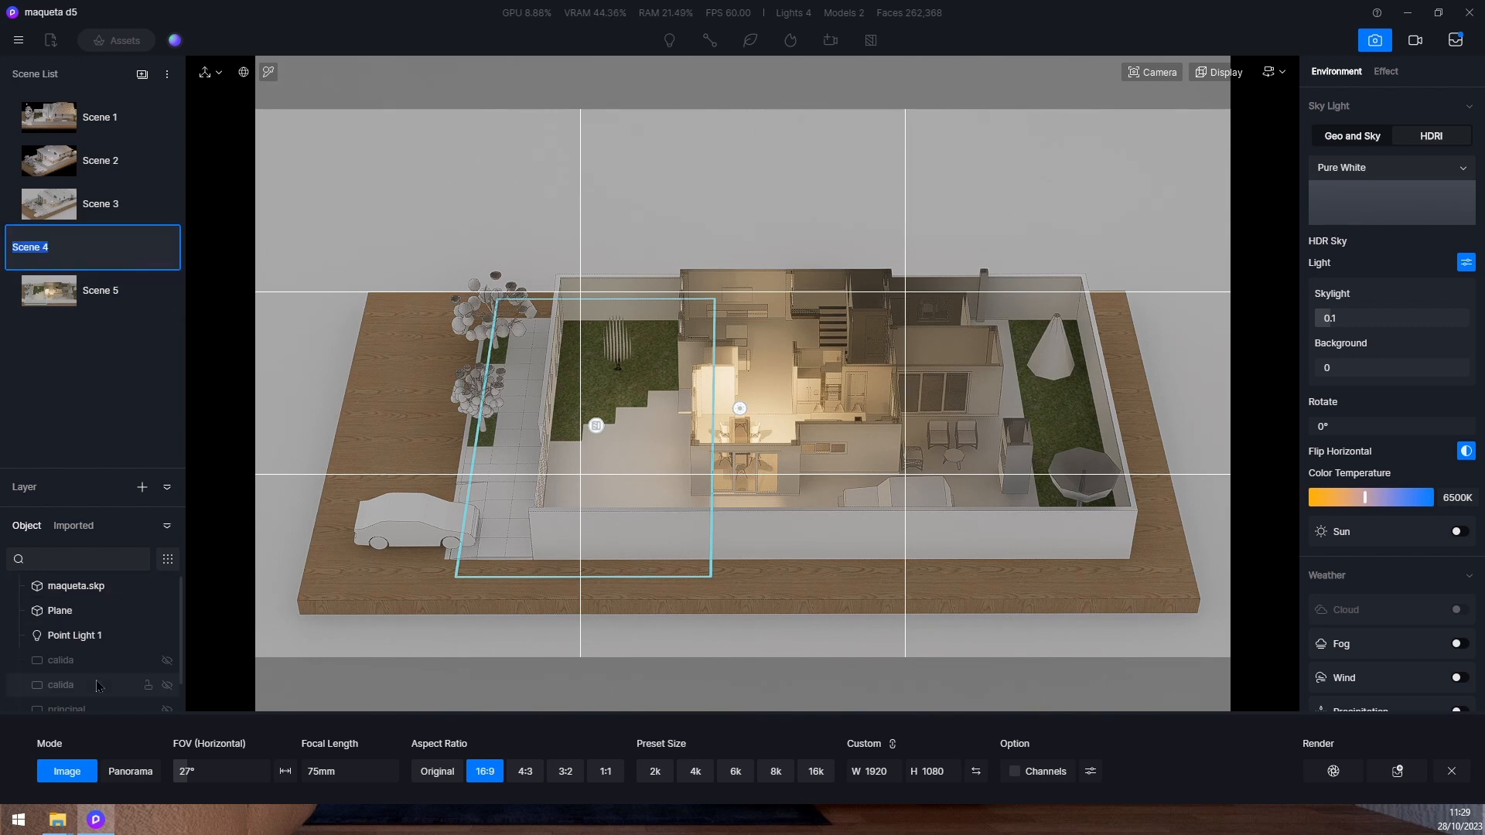
scroll(100, 680, "down", 1)
left_click(166, 701)
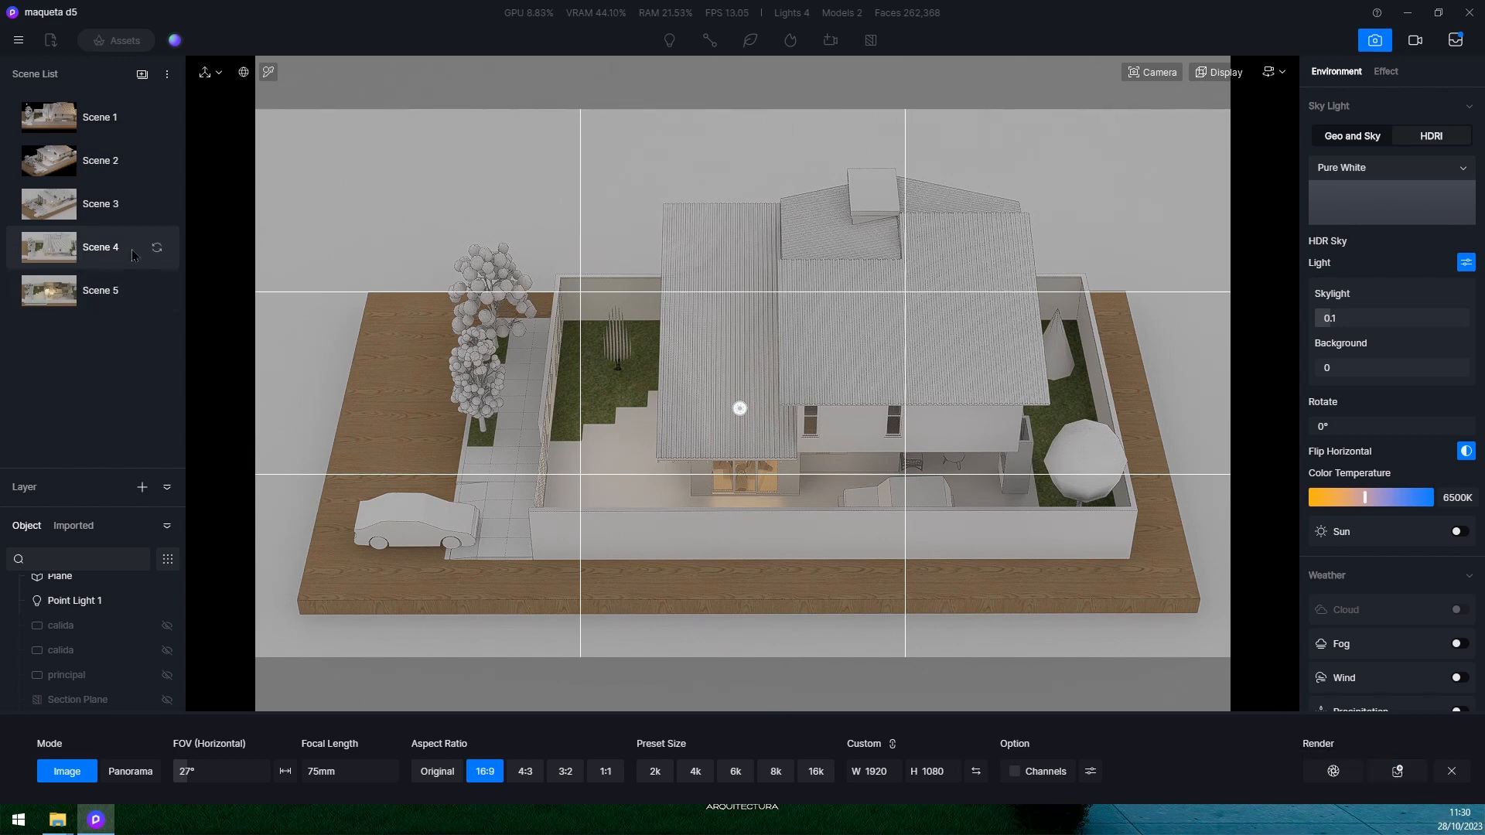
Switch to Scene 3, hide the section plane and add the whole-house view to the render queue
left_click(111, 215)
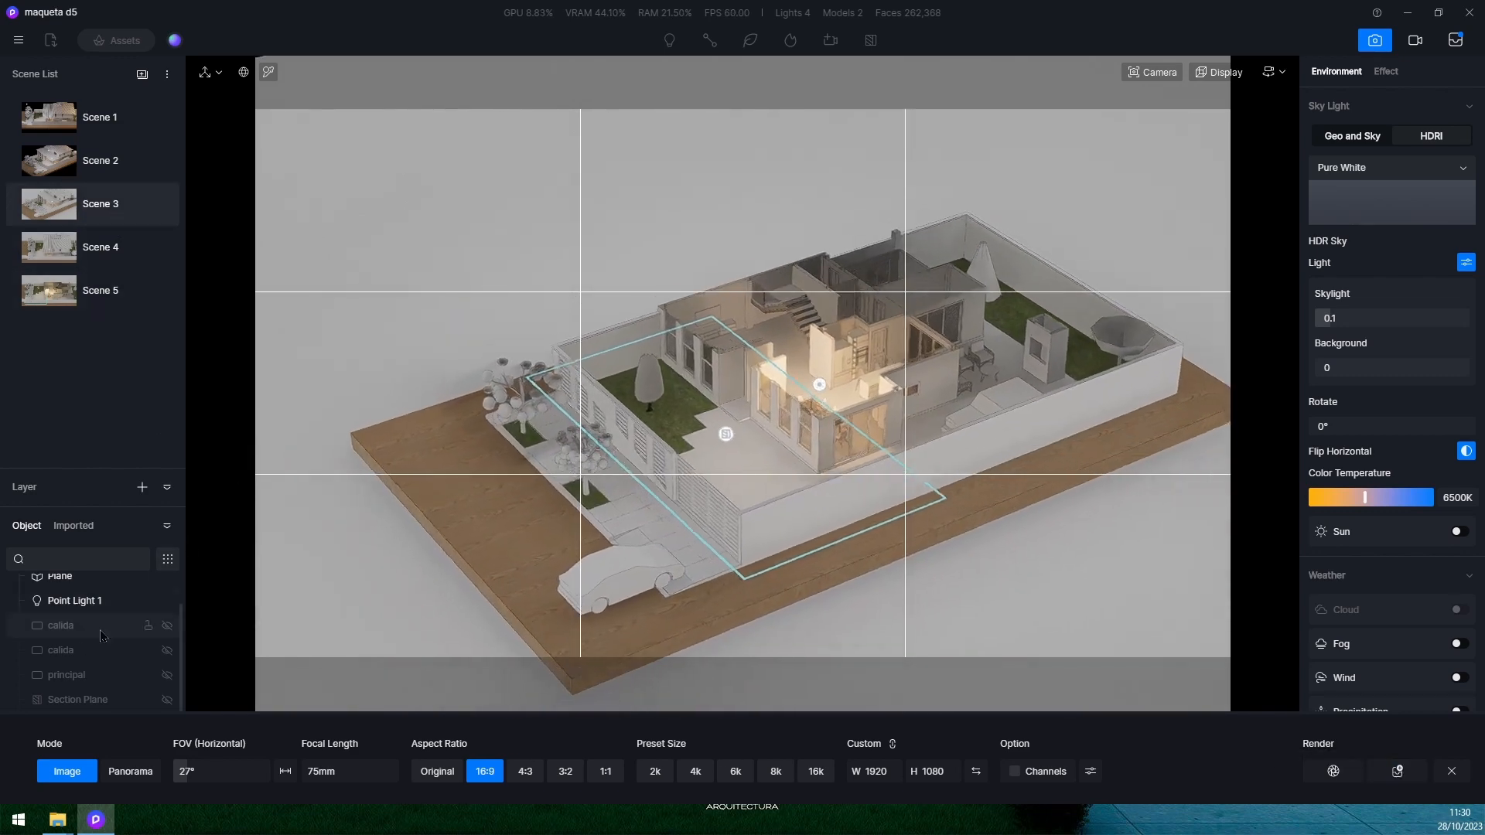
left_click(167, 700)
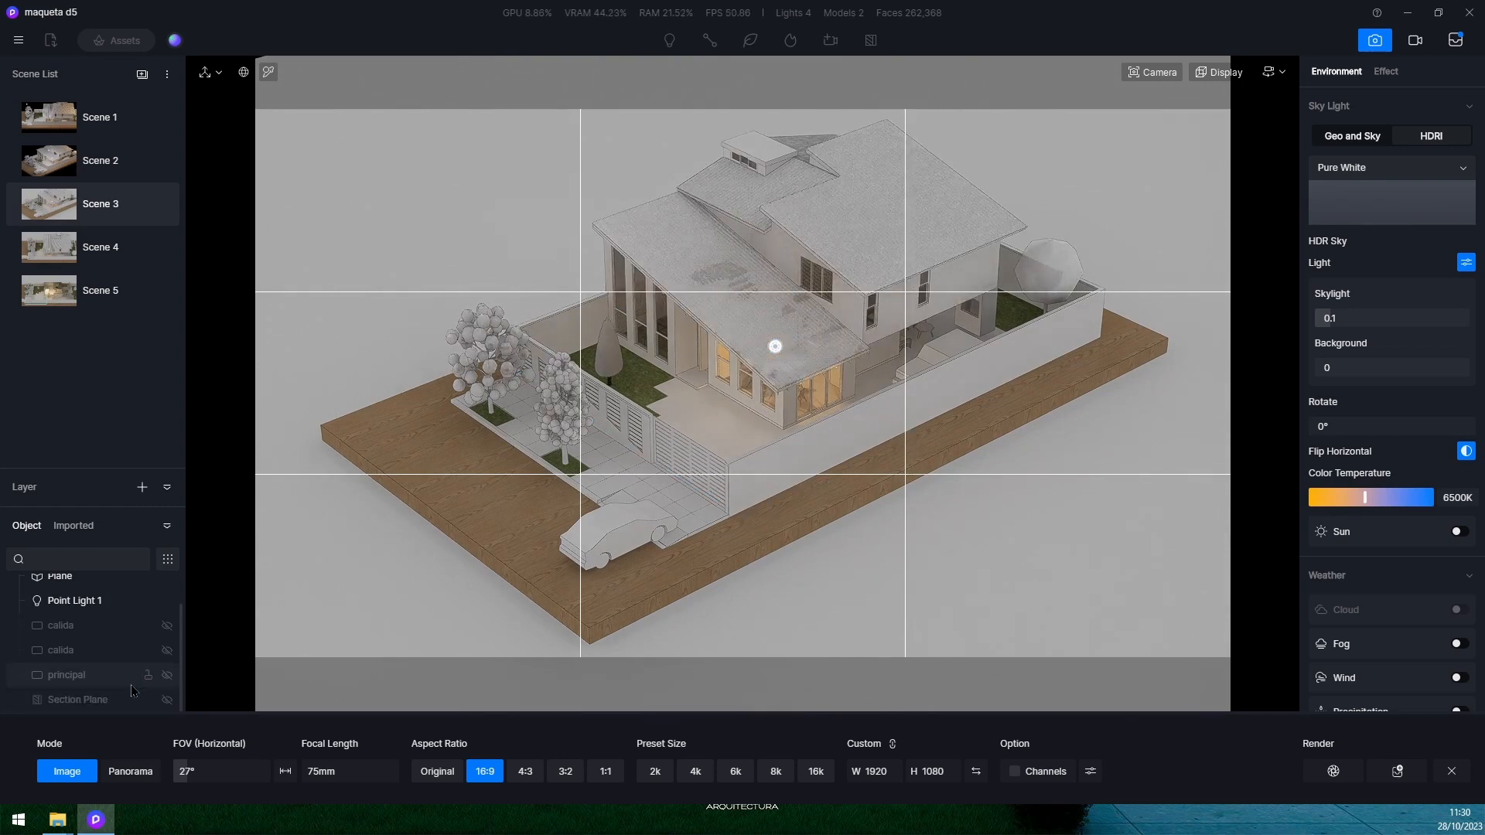
scroll(131, 690, "up", 1)
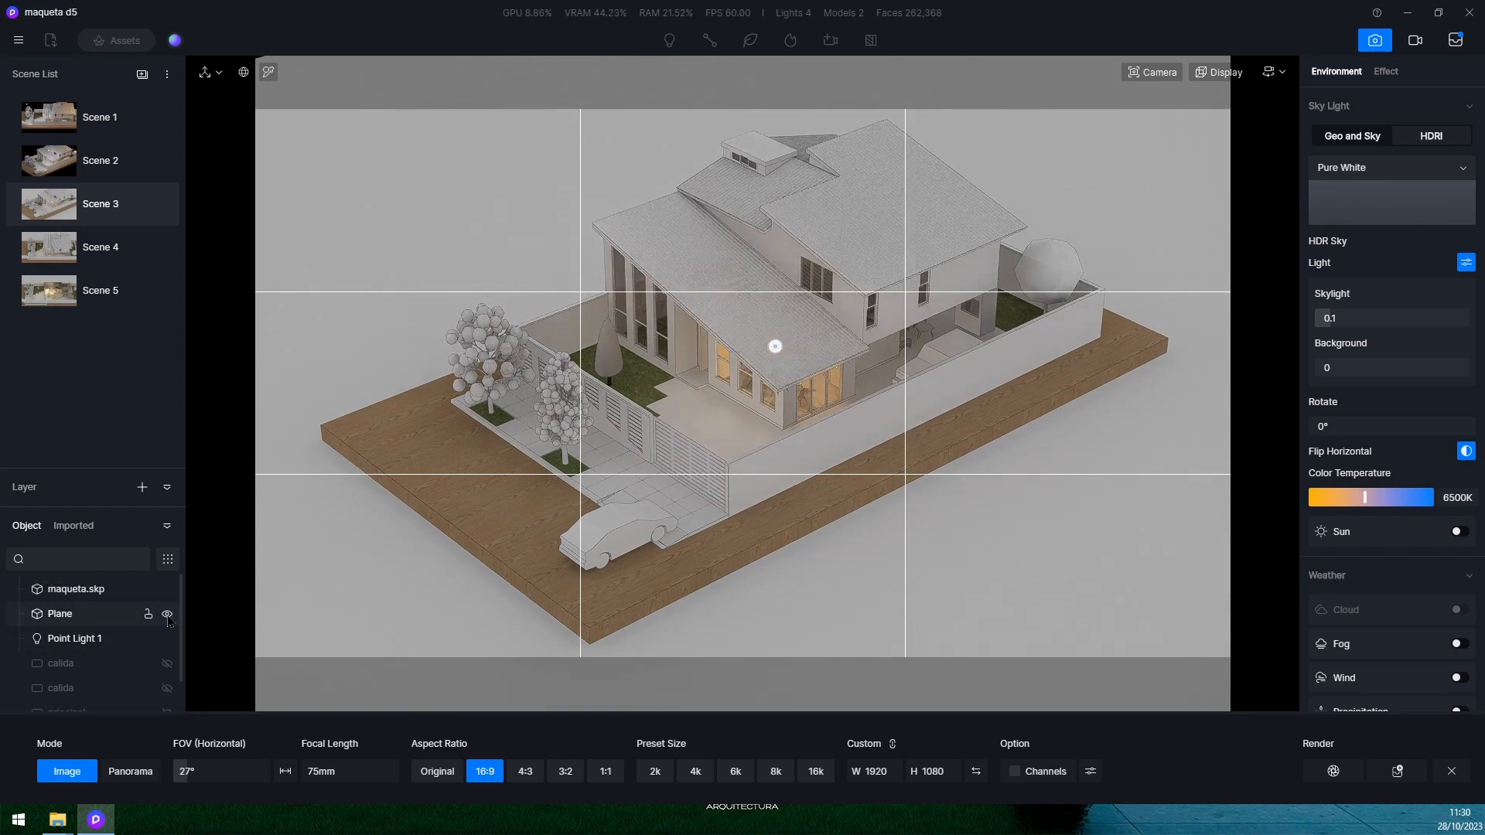
left_click(1404, 777)
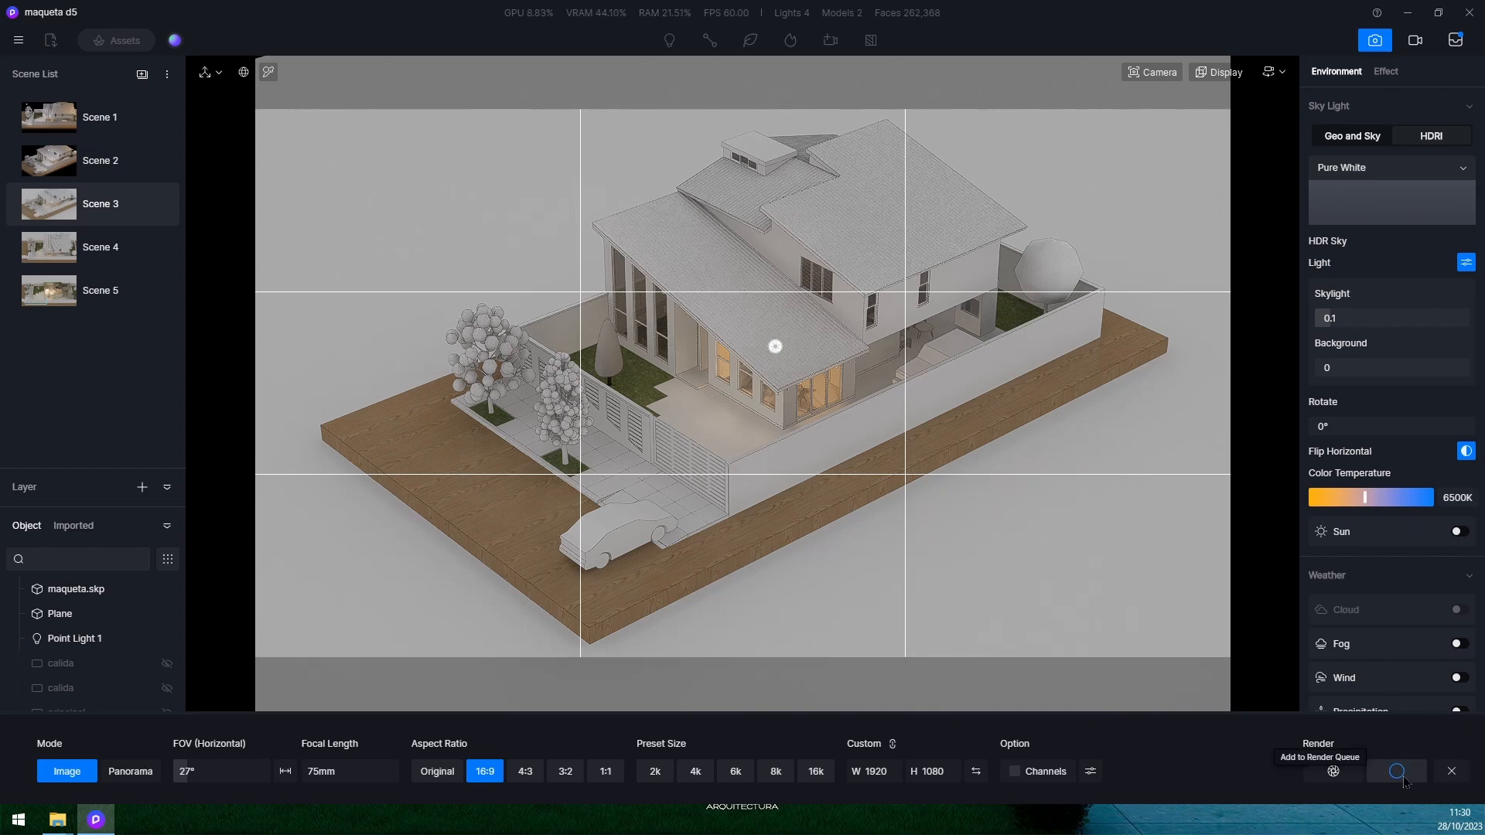
Switch to the dark Scene 2, hide the section plane and add the image to the render queue
left_click(97, 164)
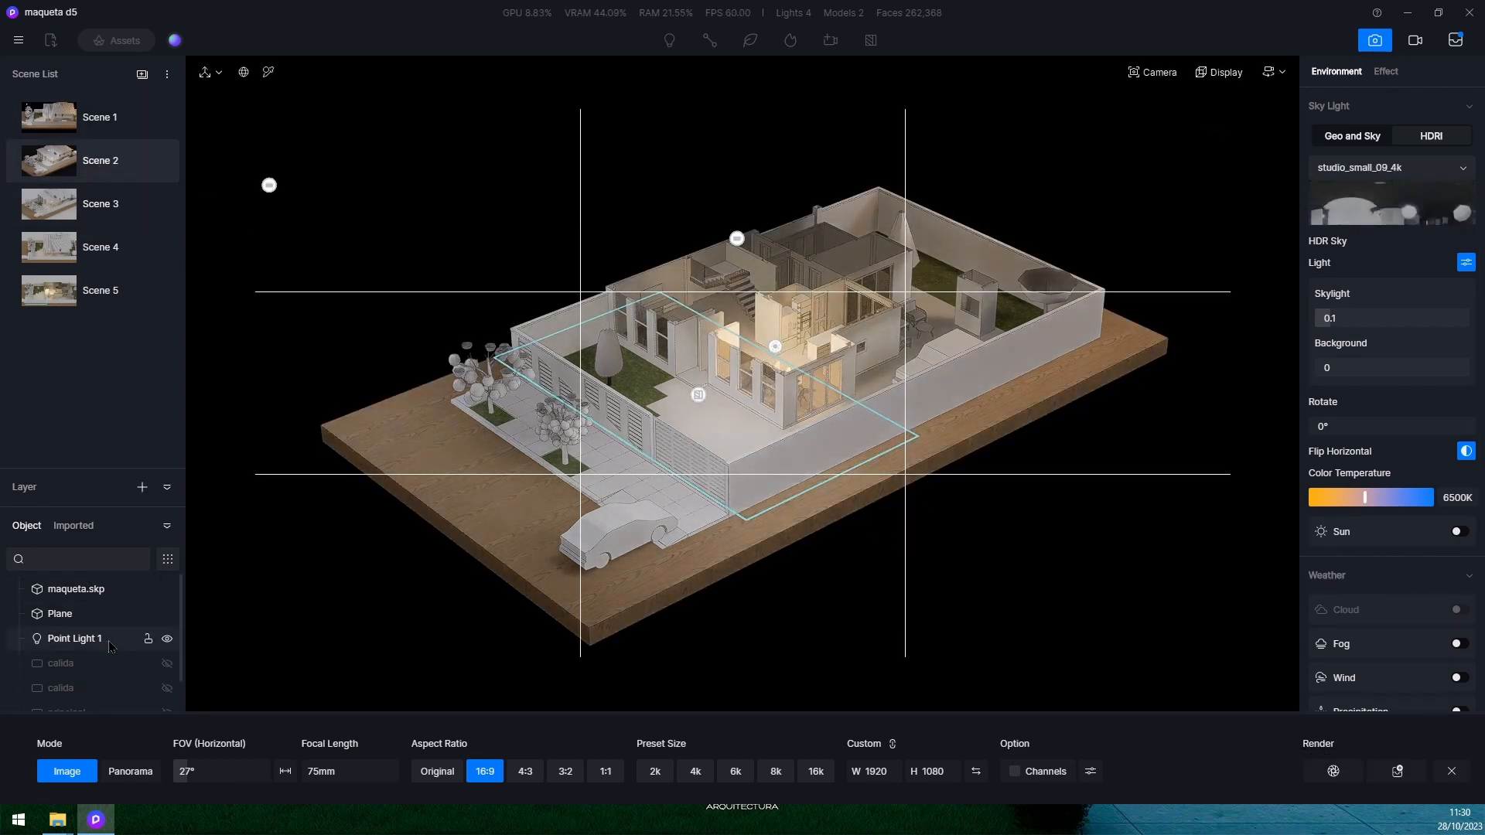
scroll(111, 647, "down", 1)
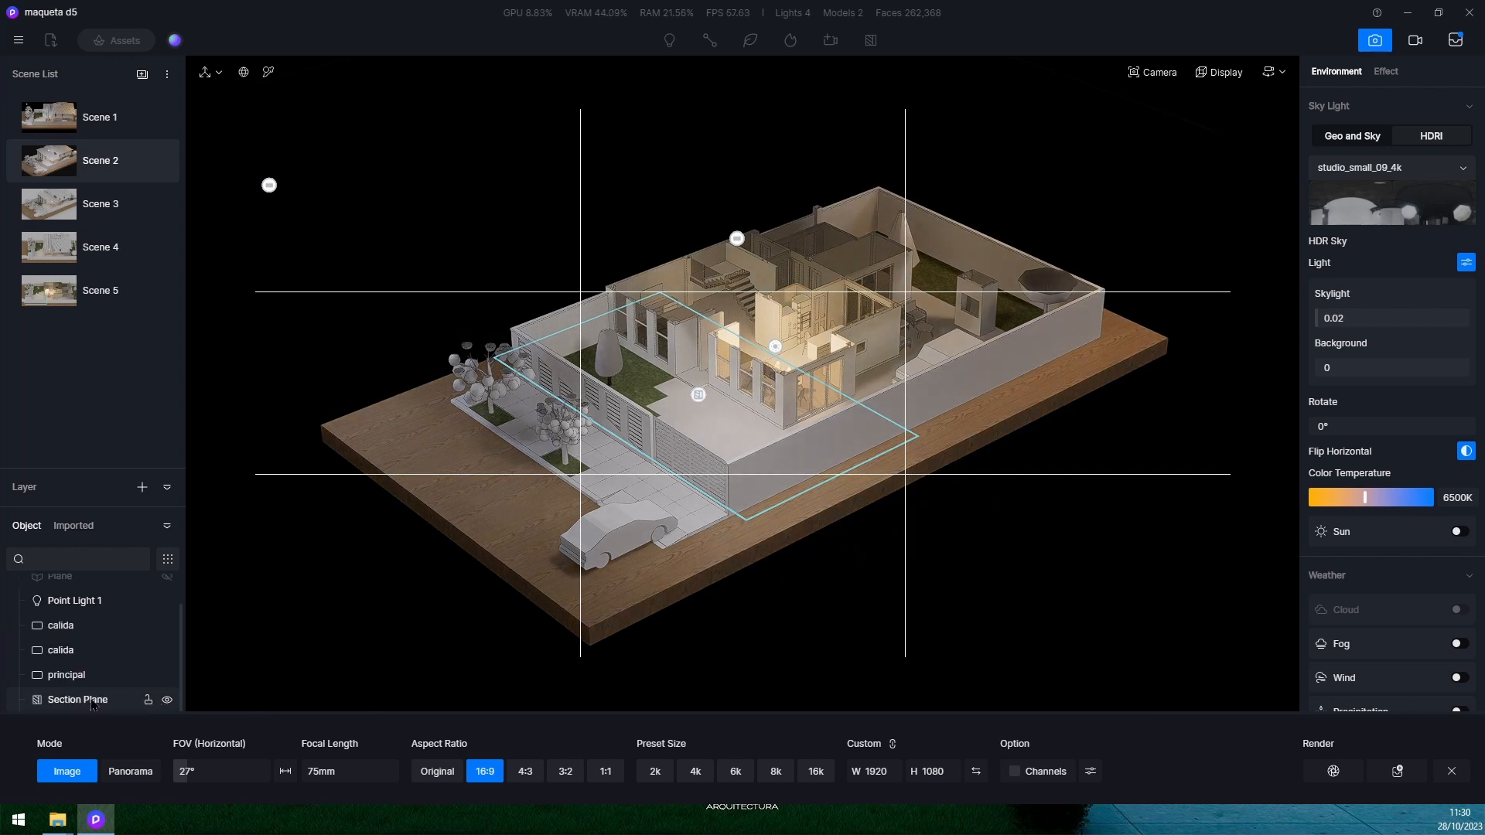
left_click(166, 699)
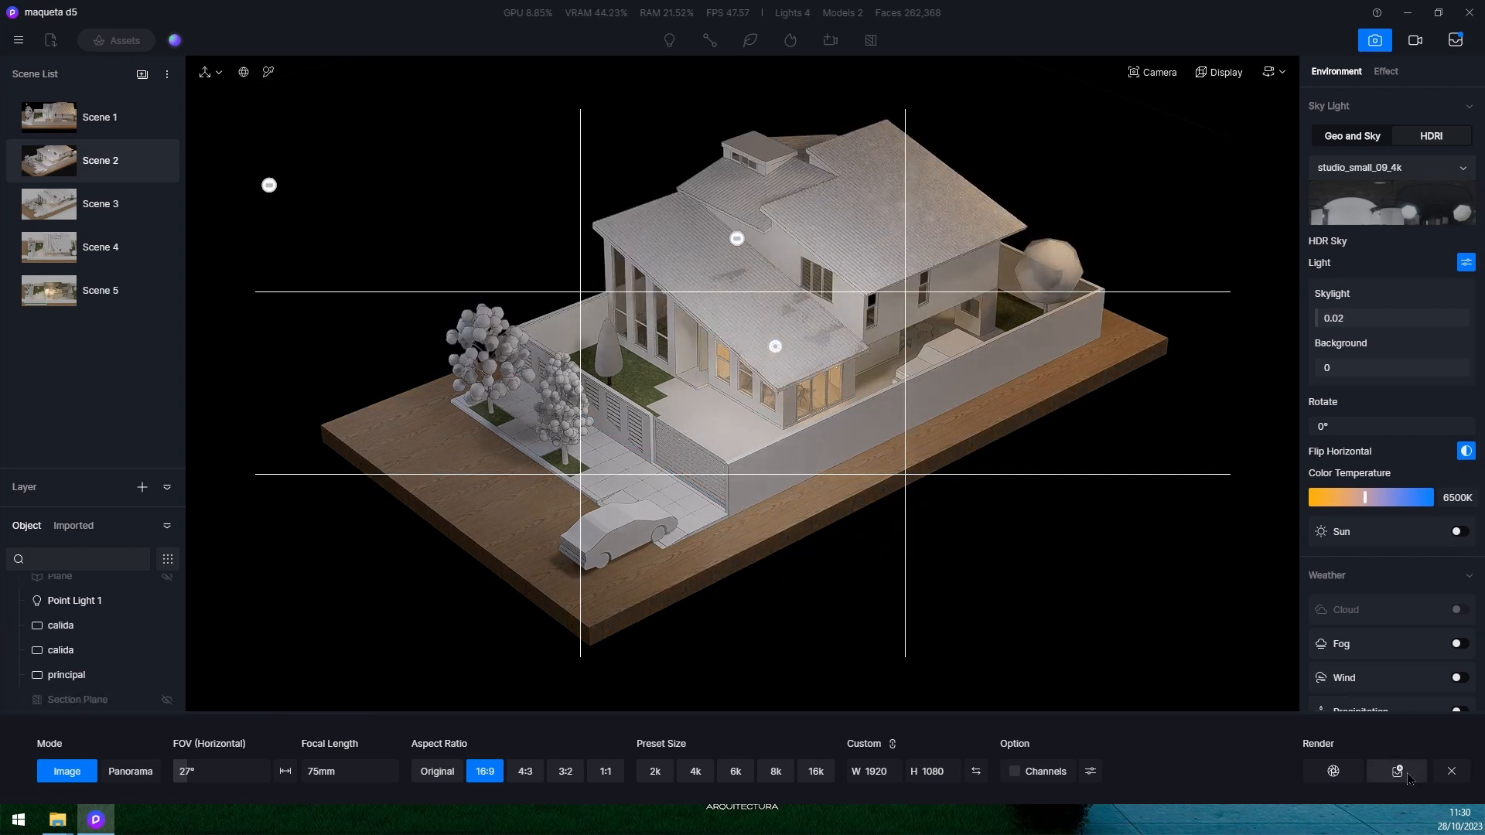
Hide the section plane in Scene 1, update the scene and add its image to the render queue
left_click(98, 117)
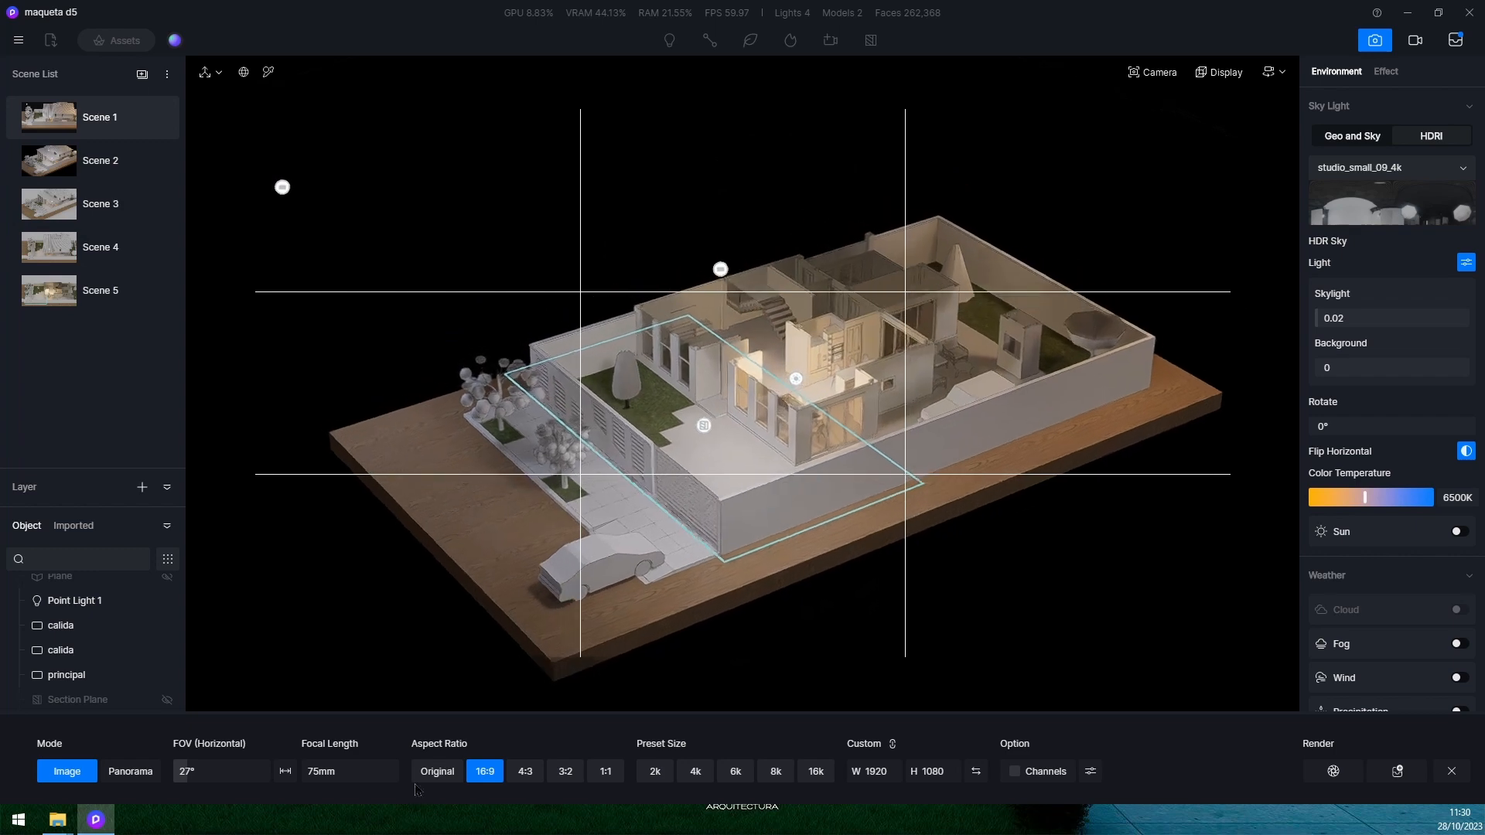
left_click(166, 701)
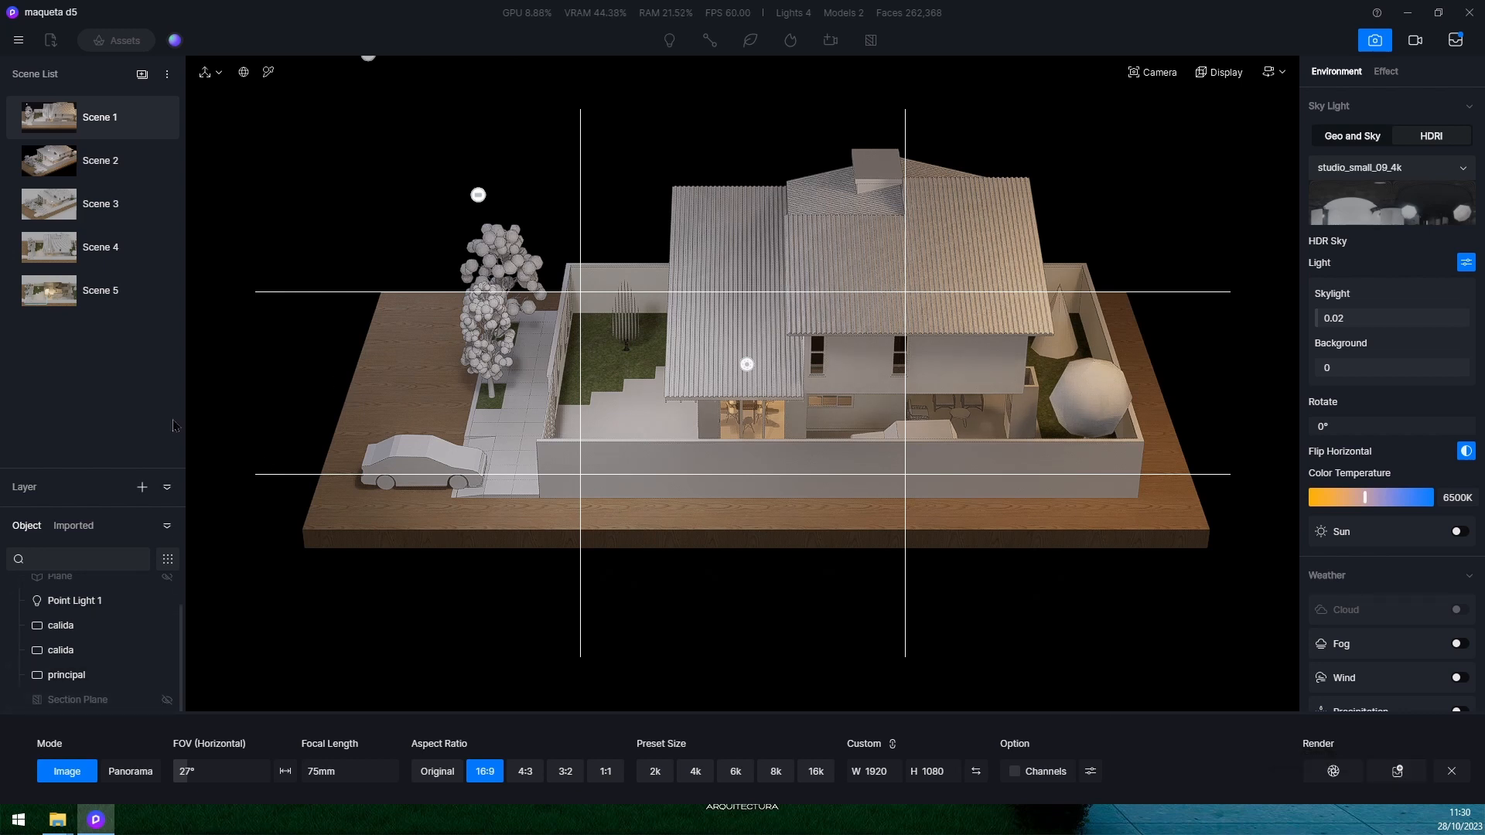
left_click(157, 117)
Set the render queue's save location to the Desktop folder (D:\Desktop) and render all pending images
left_click(1454, 40)
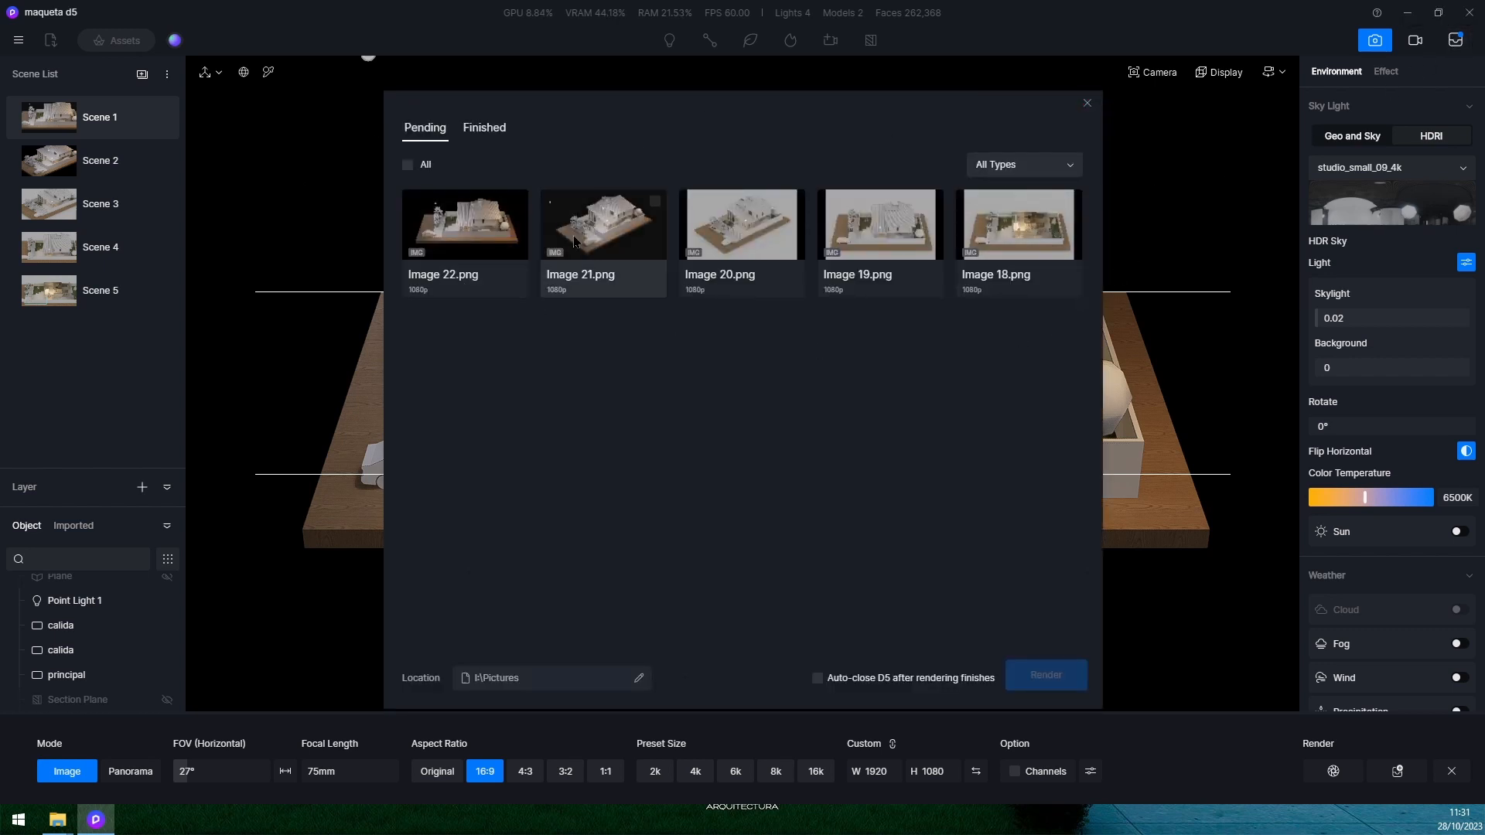
left_click(640, 677)
left_click(277, 365)
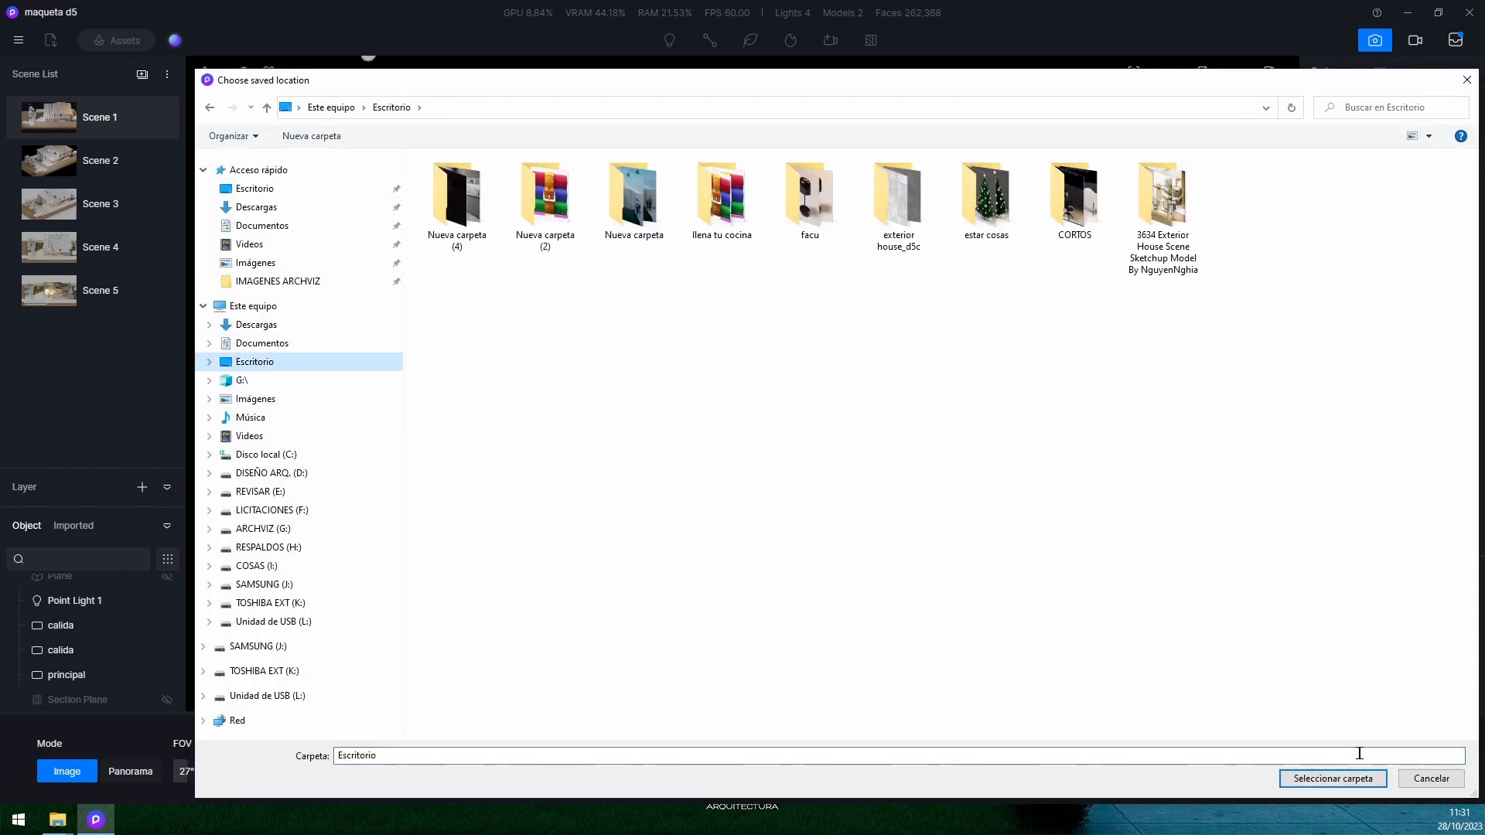
left_click(1353, 779)
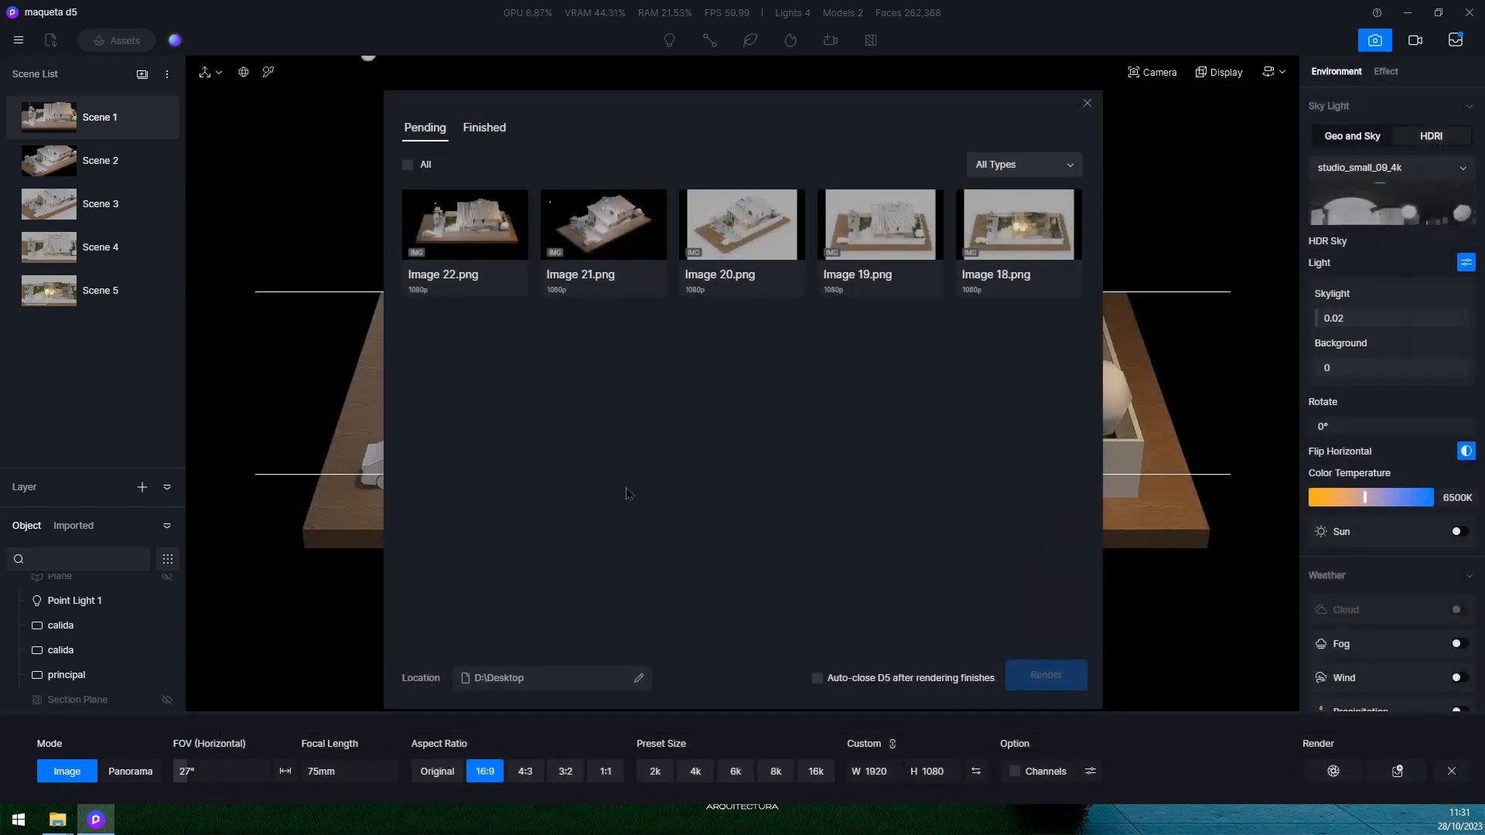
left_click(408, 165)
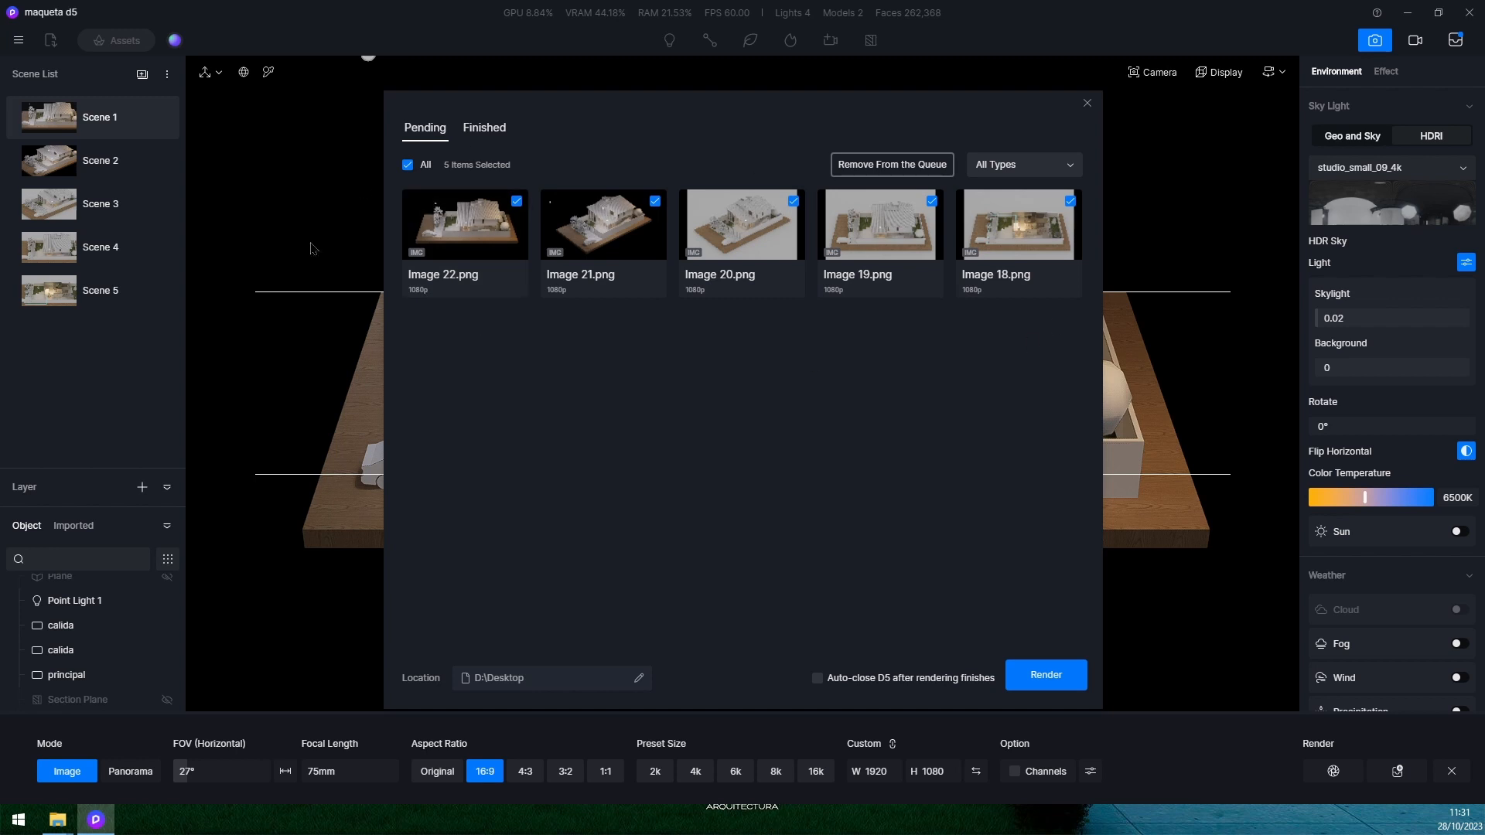
left_click(1058, 686)
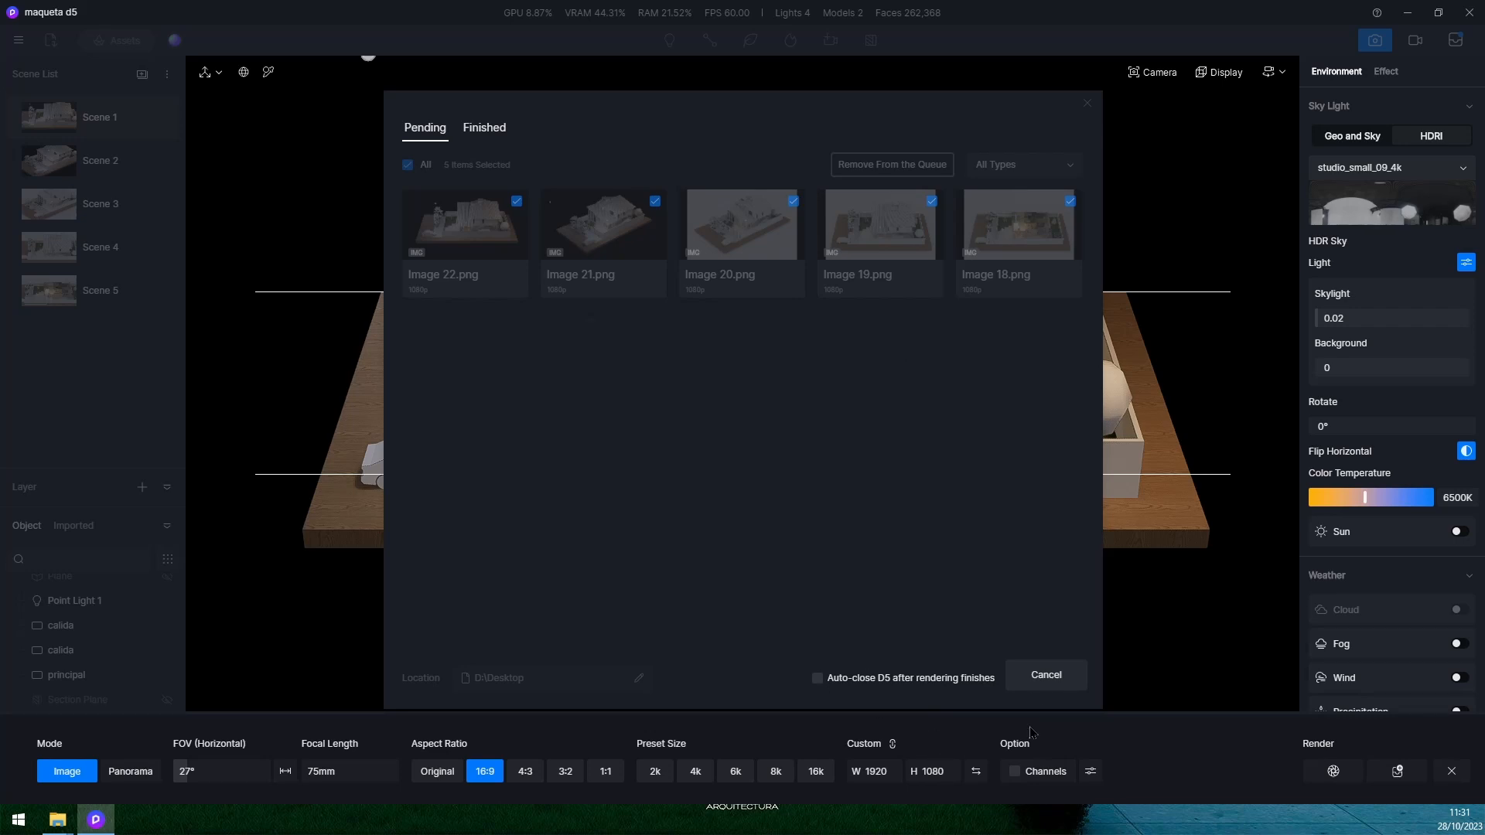